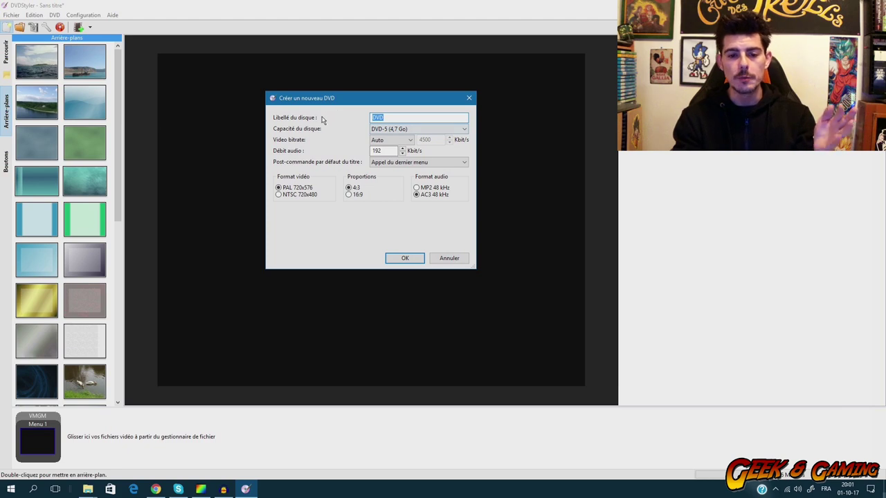
Create the DVD project labelled BONPLAN with default title post-command "Appel du menu principal" and 16:9 proportions.
left_click(402, 118)
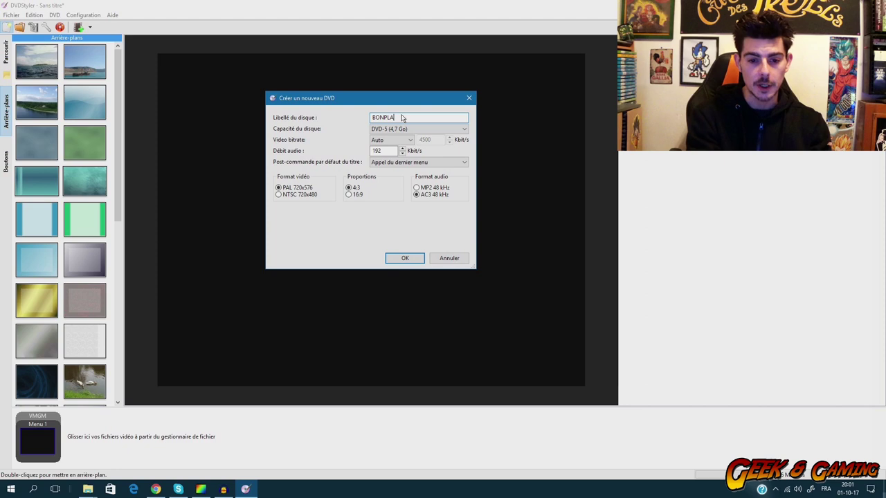
type("N")
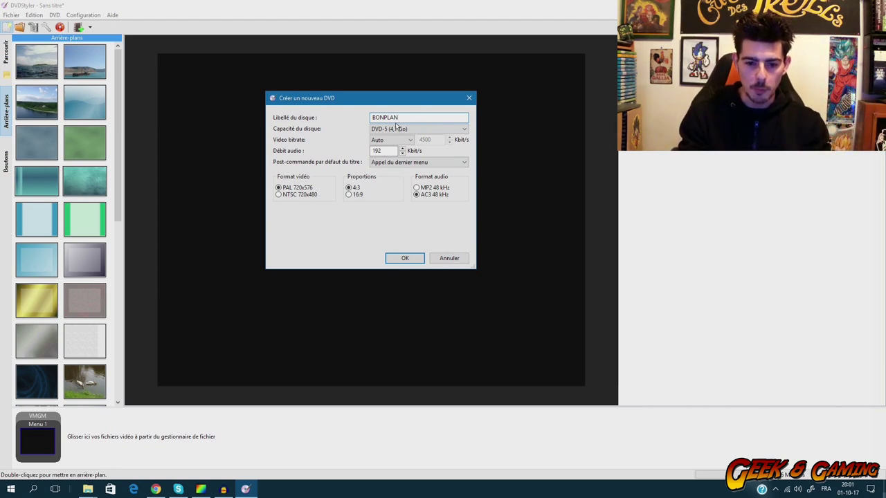
left_click(413, 130)
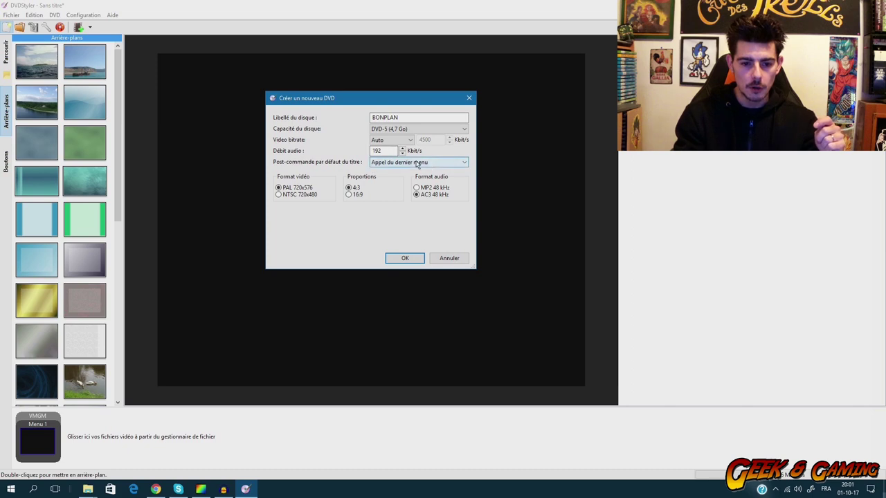
left_click(380, 162)
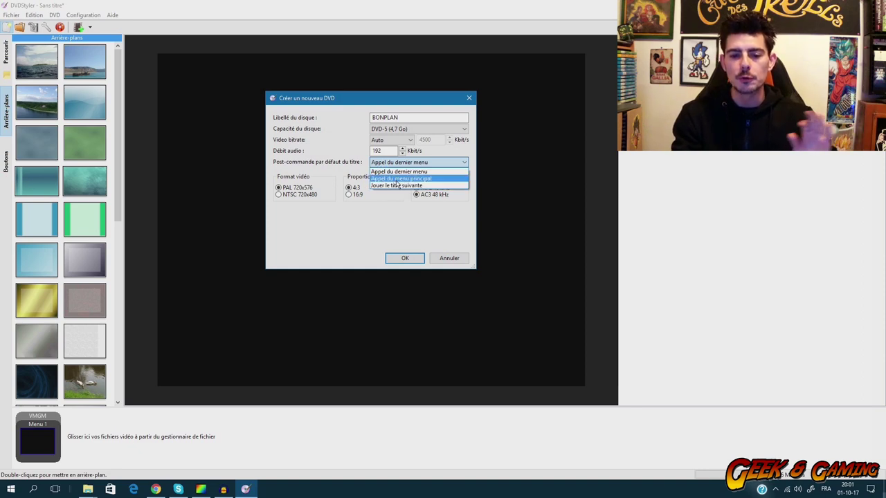
left_click(398, 180)
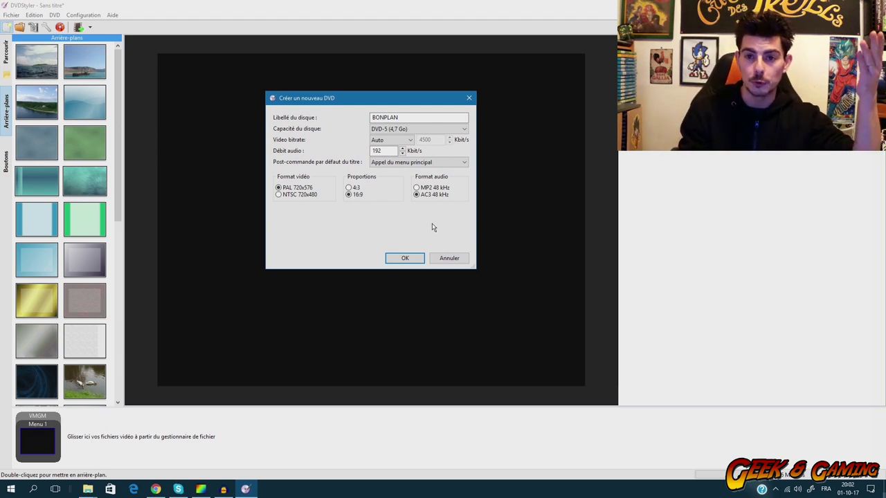
left_click(403, 259)
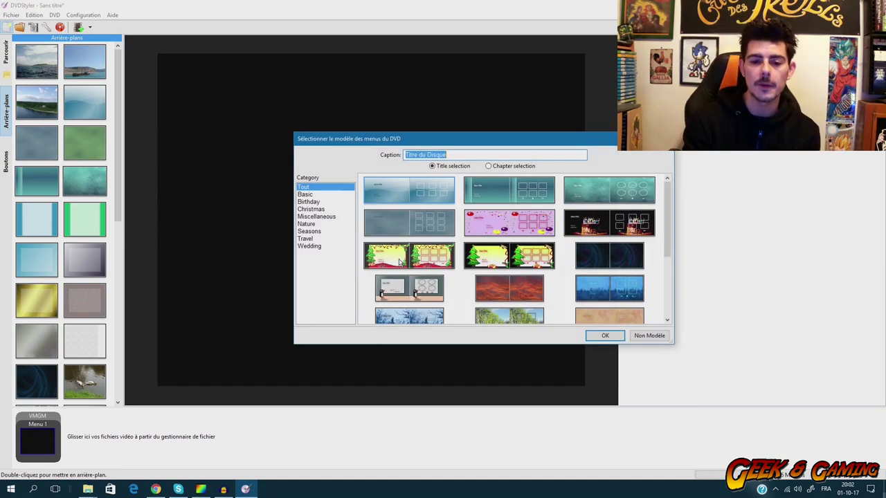
Browse the available DVD menu templates, including the Birthday, Christmas, Miscellaneous, Nature and Seasons categories.
scroll(498, 240, "down", 1)
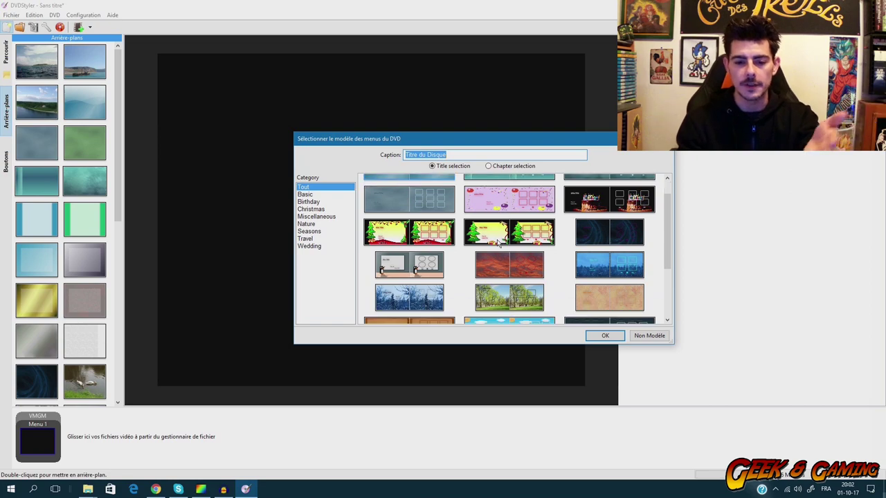
scroll(550, 233, "down", 4)
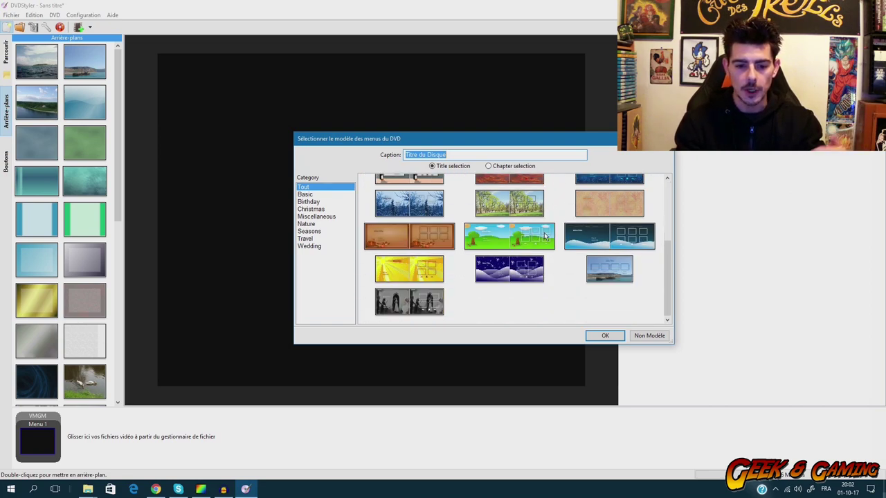
left_click(304, 202)
left_click(309, 209)
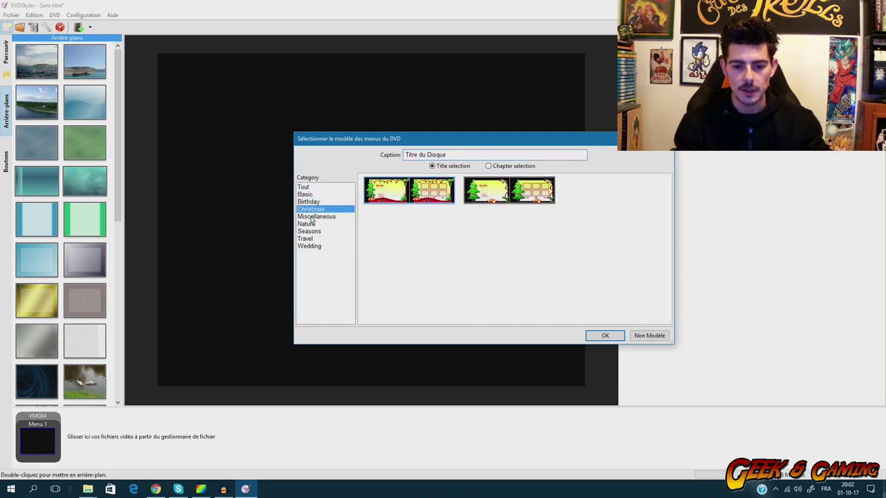
left_click(313, 216)
left_click(313, 210)
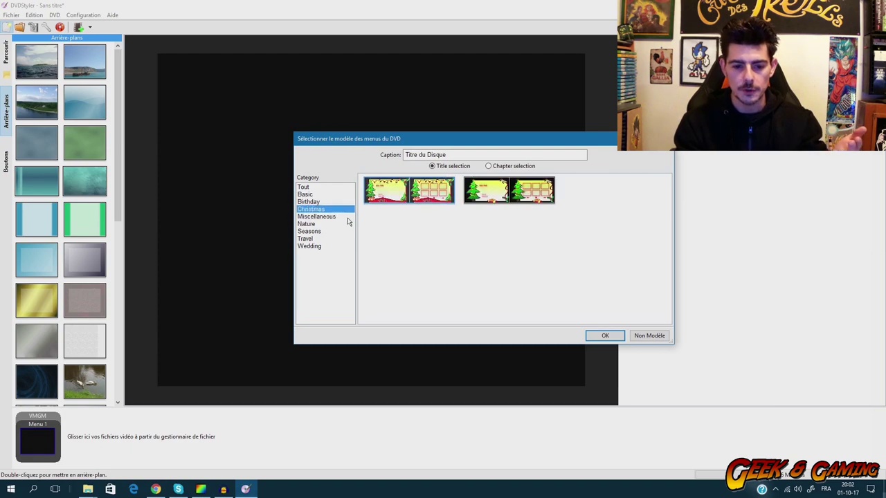
left_click(305, 225)
left_click(309, 232)
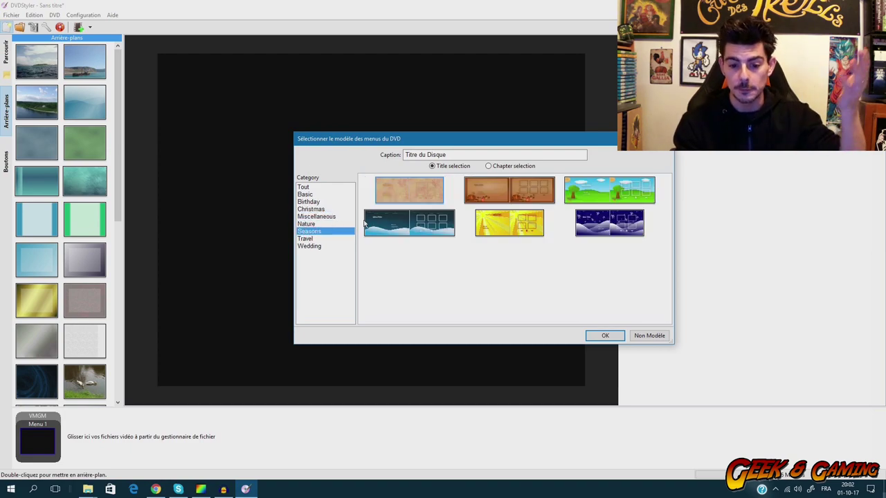
Apply the light blue wave menu template, the first one in the Tout category.
left_click(303, 188)
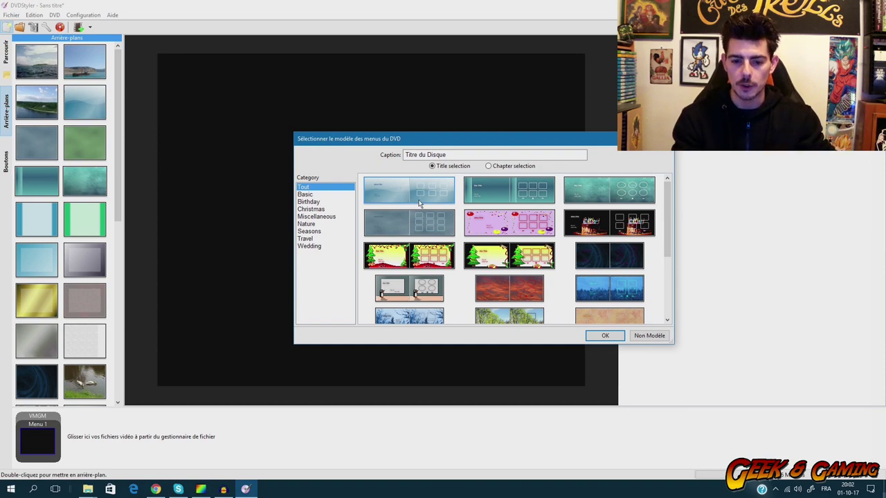
double_click(393, 188)
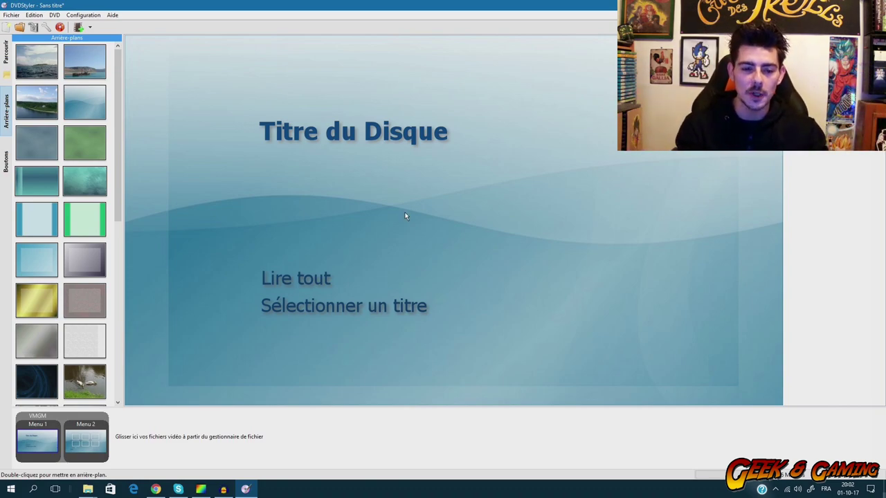
Delete the "Sélectionner un titre" and "Lire tout" buttons and the "Titre du Disque" text from Menu 1.
left_click(323, 309)
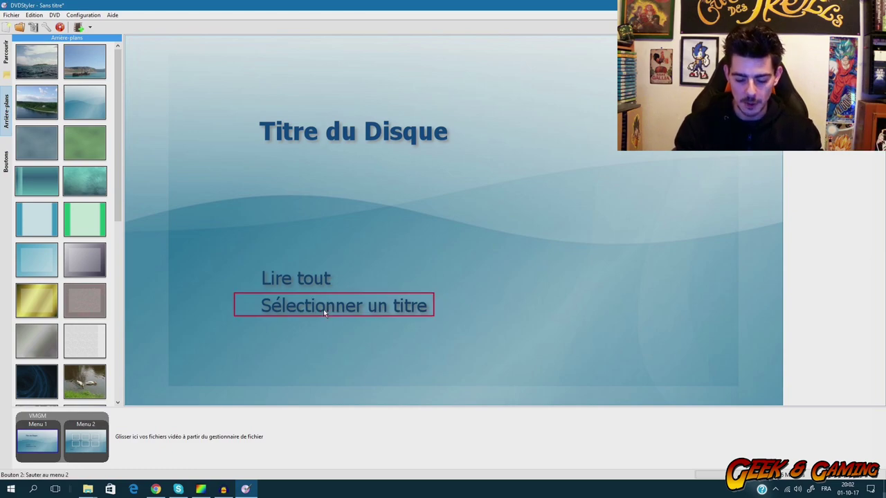
key("Delete")
left_click(313, 275)
key("Delete")
left_click(294, 134)
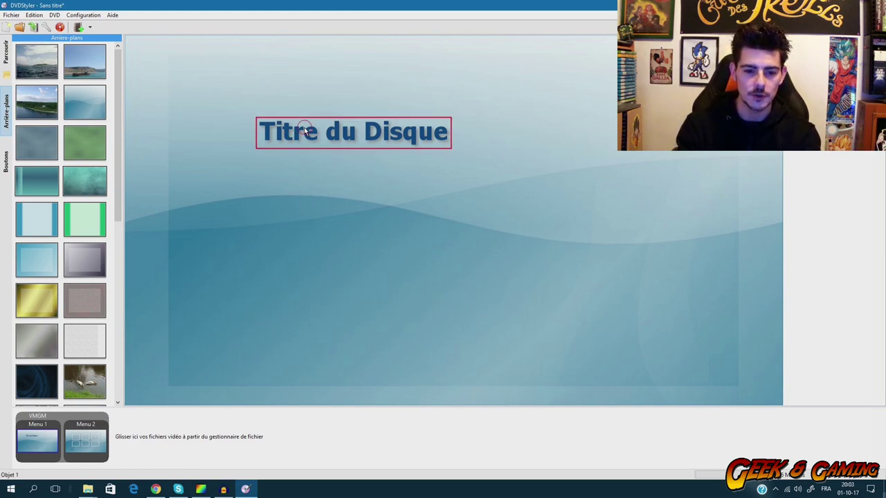
key("Delete")
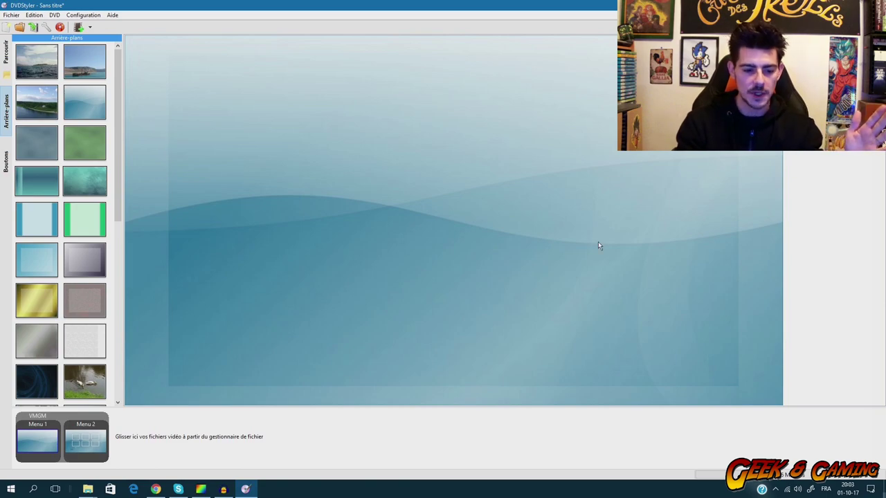
Inspect Menu 2 with its video frames and forward arrow button, and return to Menu 1.
left_click(88, 436)
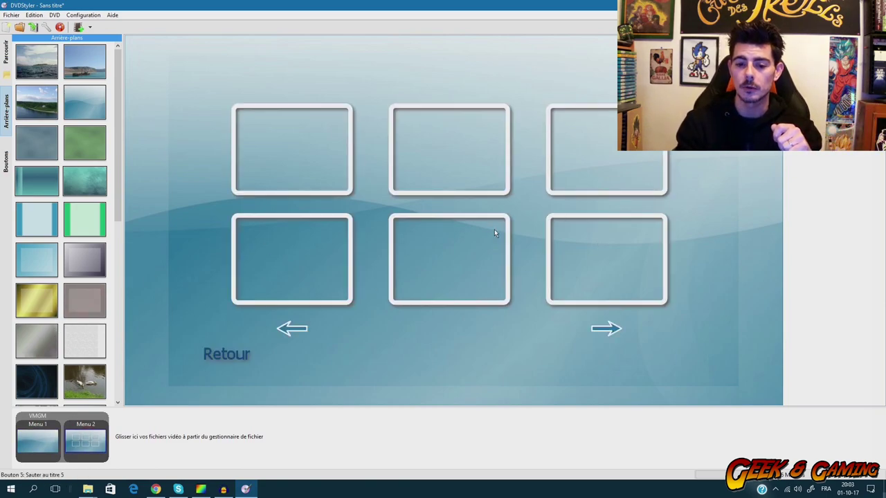
left_click(607, 330)
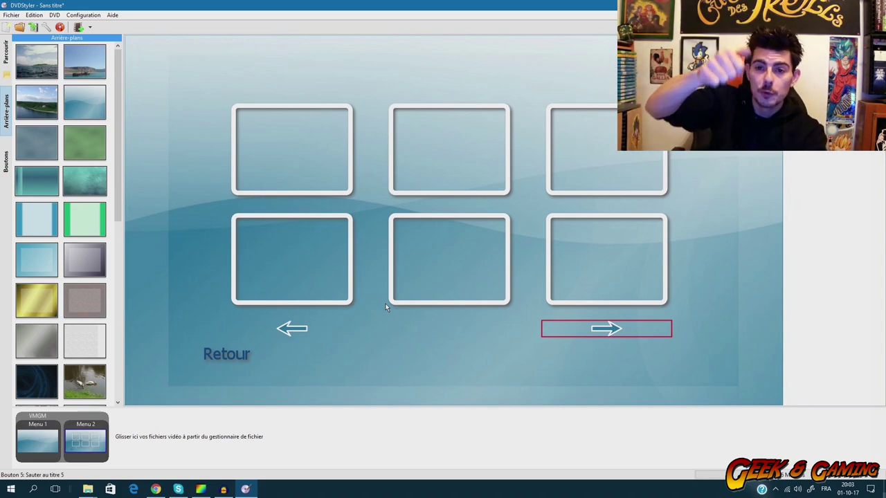
left_click(58, 432)
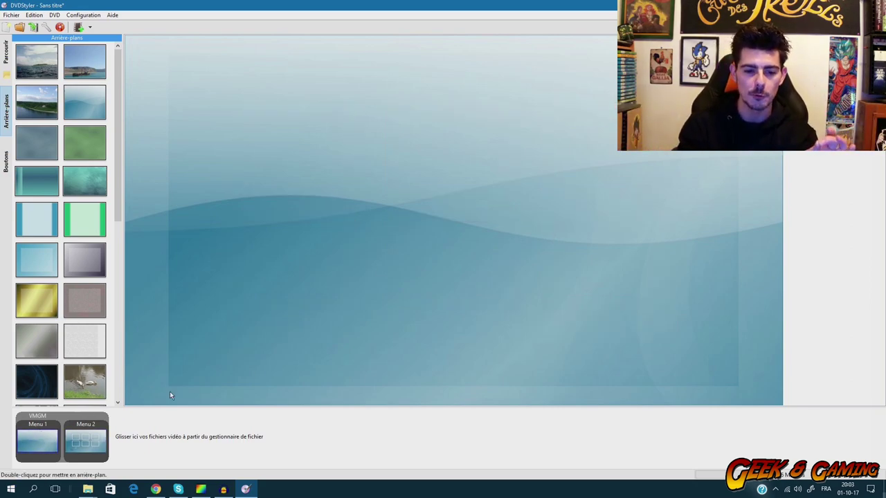
left_click(90, 29)
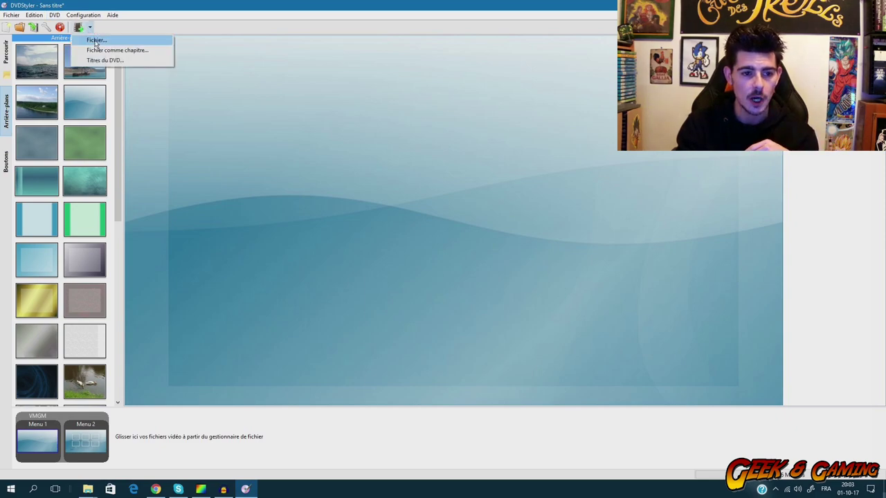
left_click(95, 41)
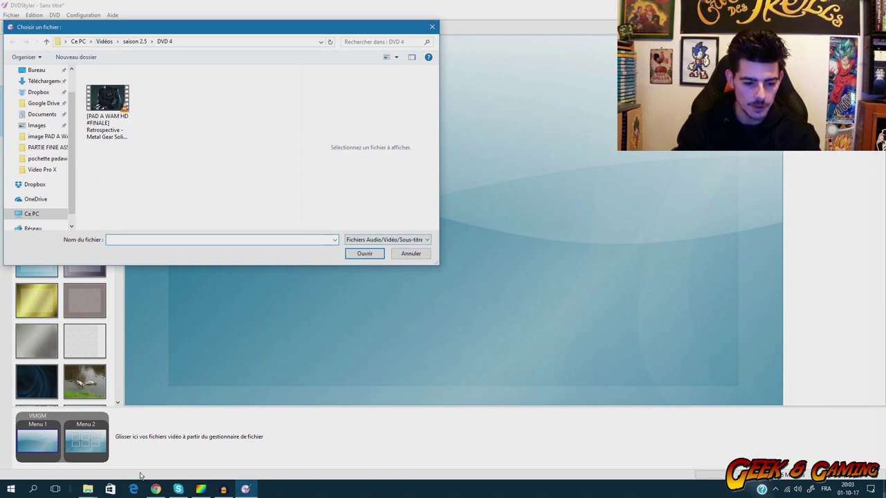
left_click(408, 254)
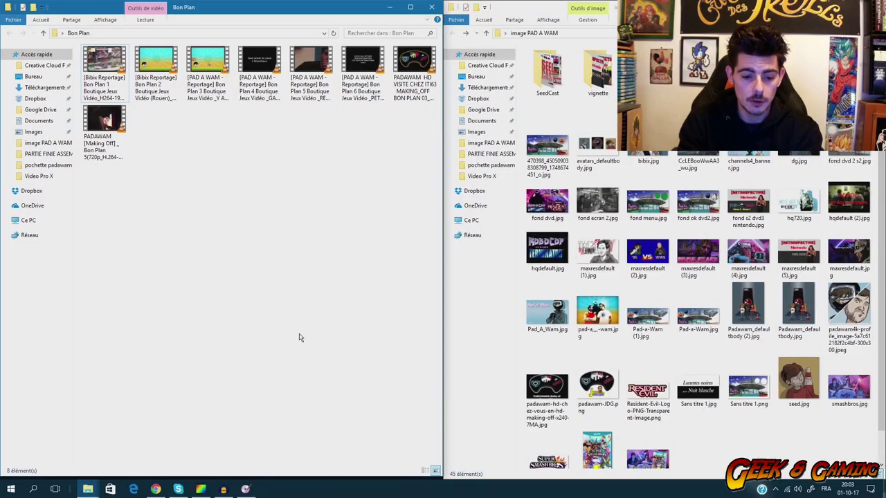
left_click(245, 489)
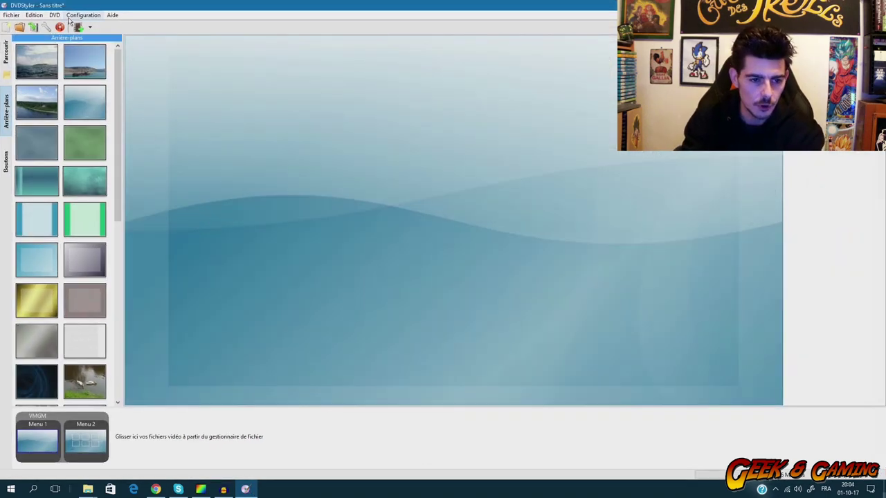
left_click(85, 29)
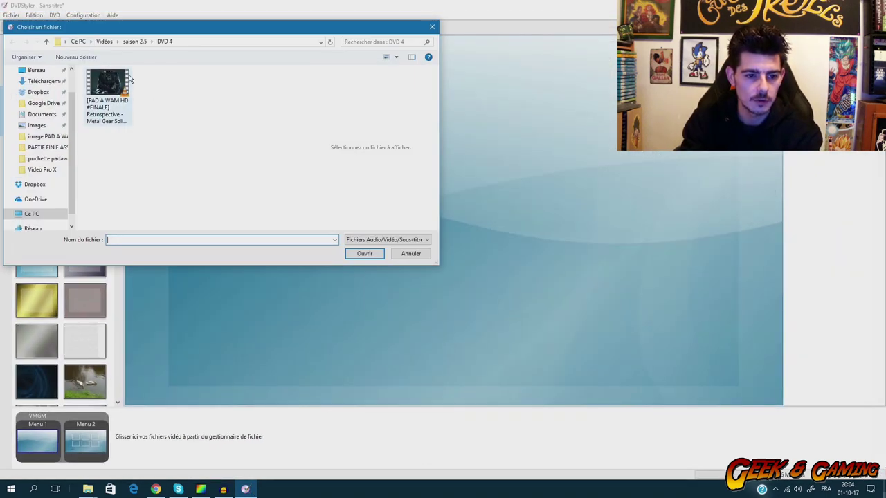
left_click(410, 254)
Begin adding a video file as a title and browse to the Bon Plan folder on the Desktop (Bureau).
left_click(90, 28)
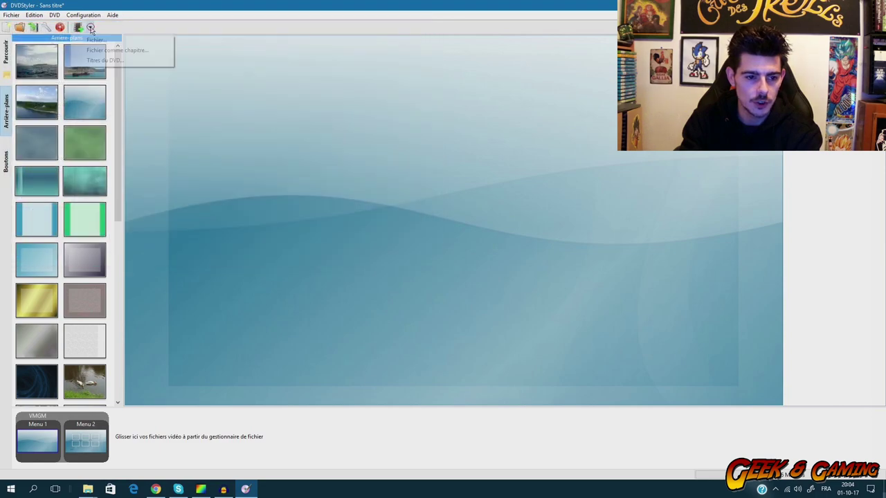
left_click(94, 40)
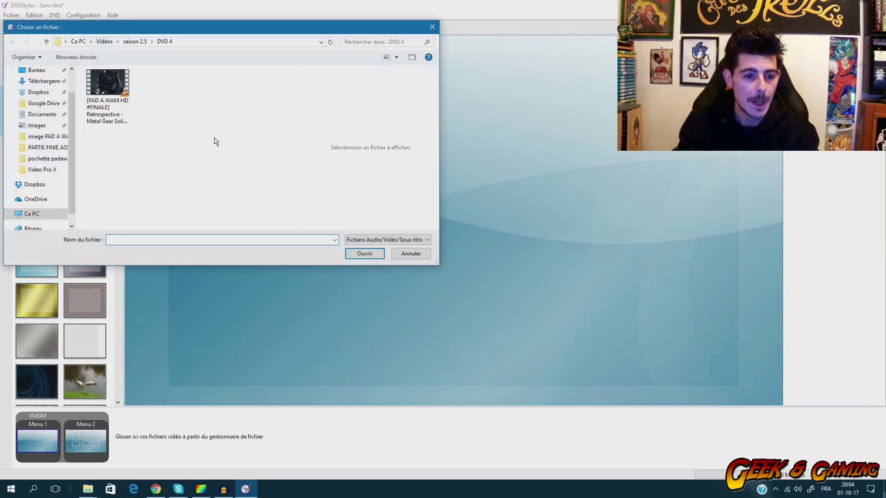
scroll(71, 158, "down", 1)
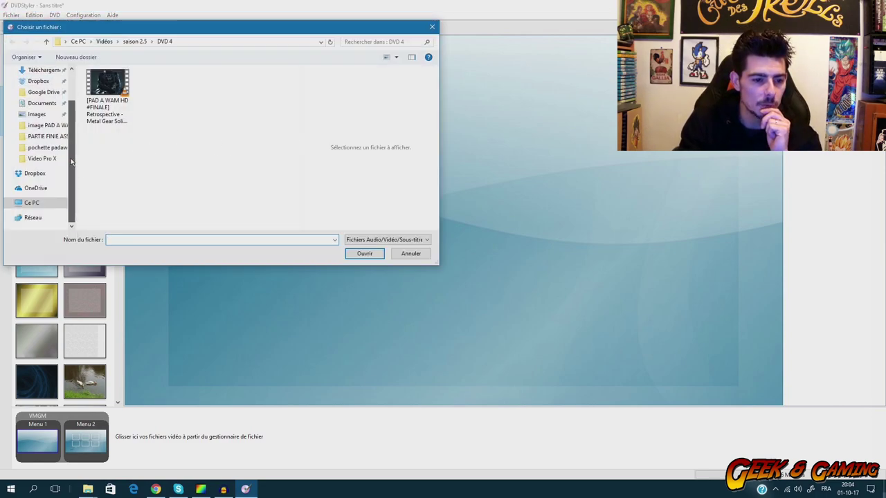
scroll(71, 165, "up", 3)
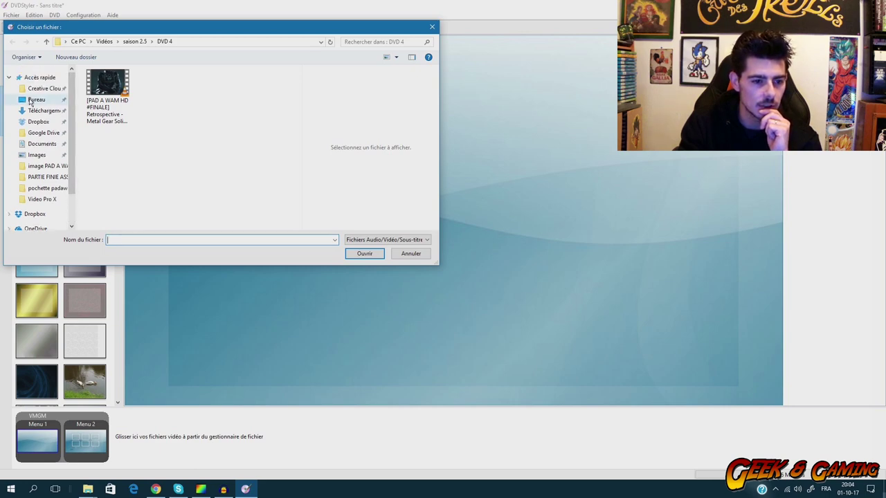
left_click(36, 99)
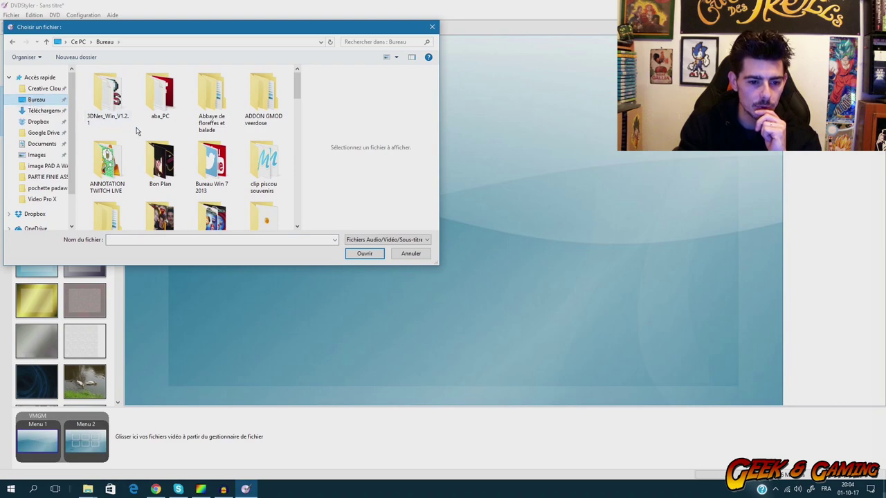
double_click(158, 161)
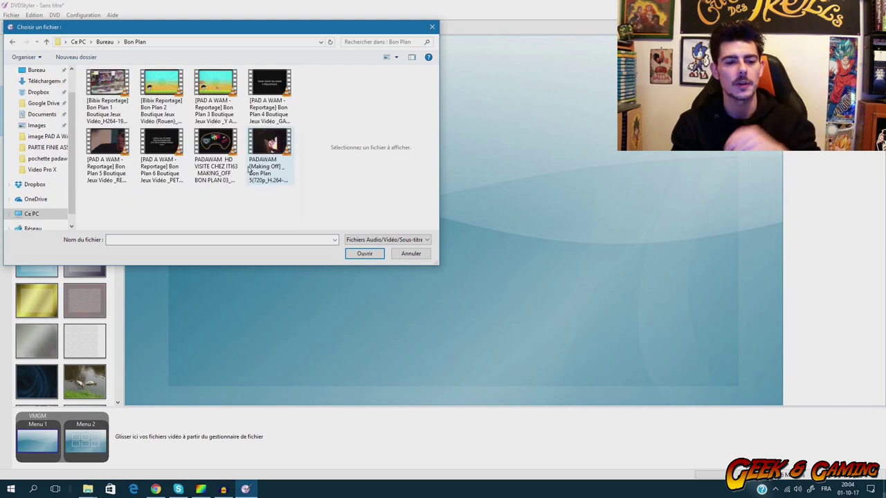
Add the 1920x1080 "Bon Plan 1 Boutique Jeux Vidéo" MP4 as a title and display Menu 2.
left_click(106, 81)
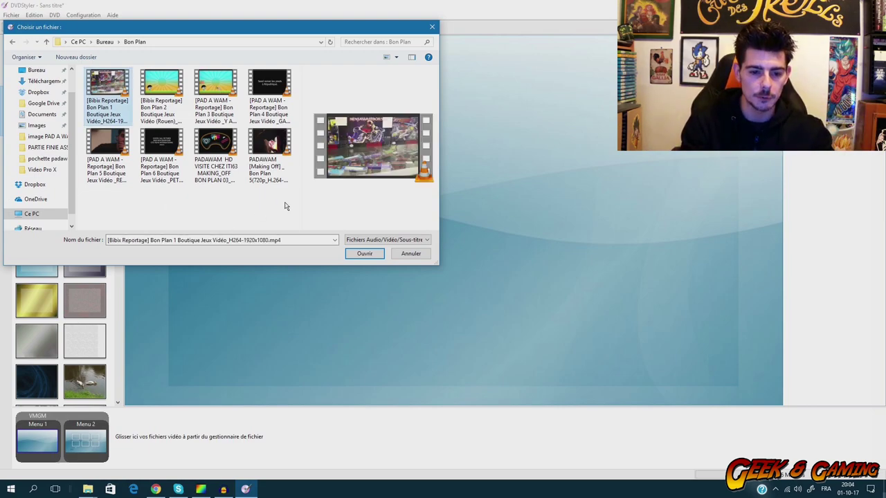
left_click_drag(284, 206, 240, 214)
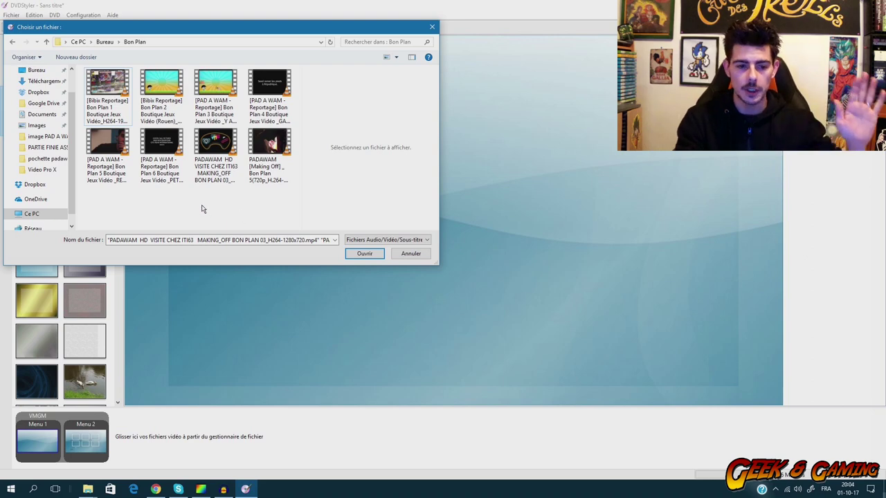
left_click(107, 86)
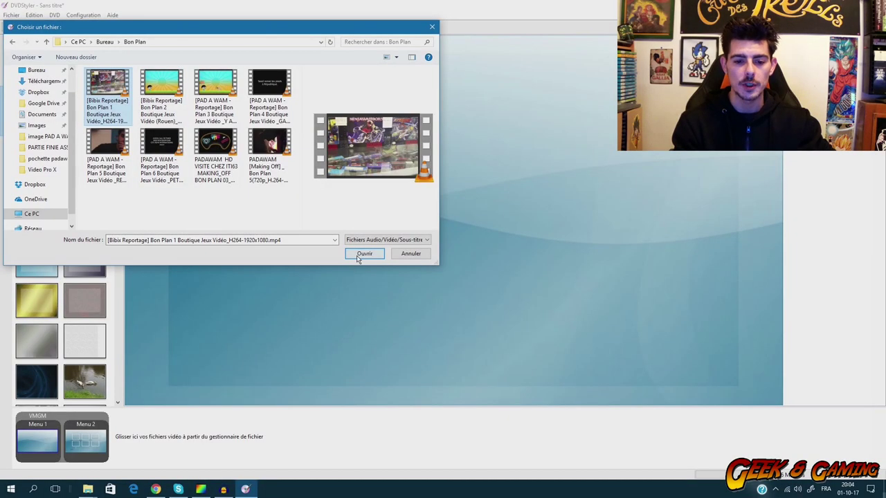
left_click(360, 254)
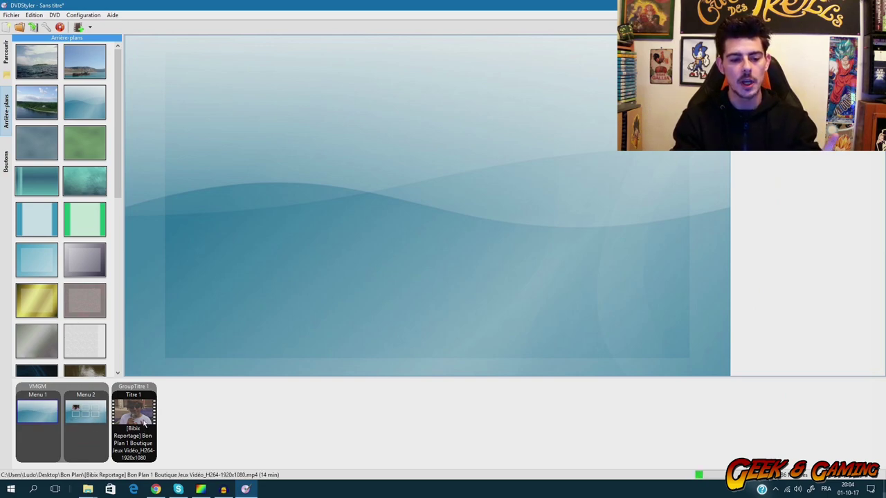
left_click(87, 416)
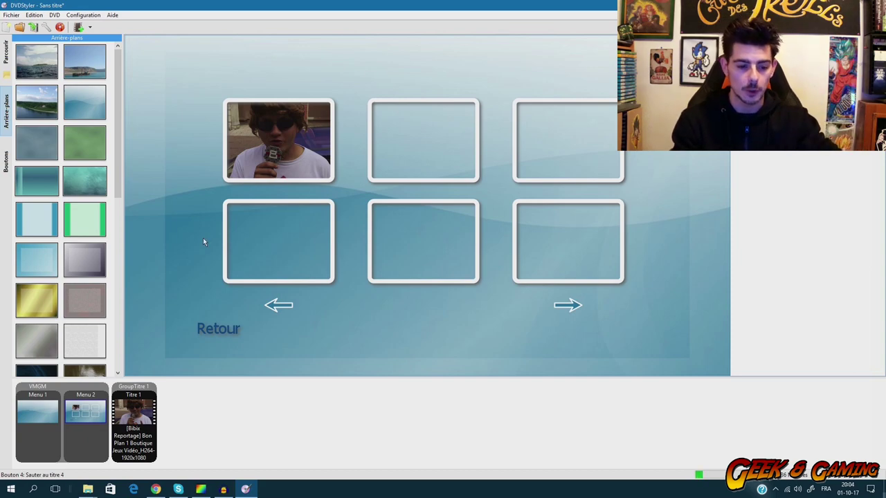
Return to Menu 1 and add the 1920x1080 "Bon Plan 2 Boutique Jeux Vidéo (Rouen)" MP4 as a title.
left_click(30, 415)
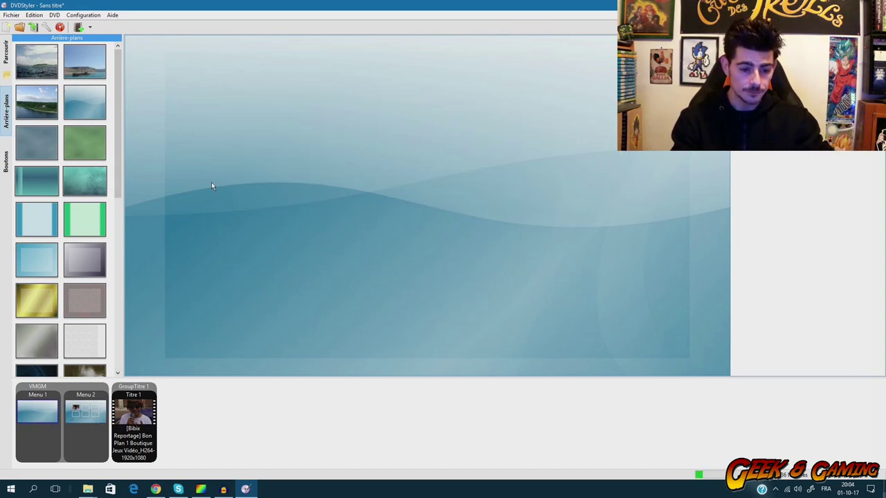
left_click(91, 29)
left_click(93, 38)
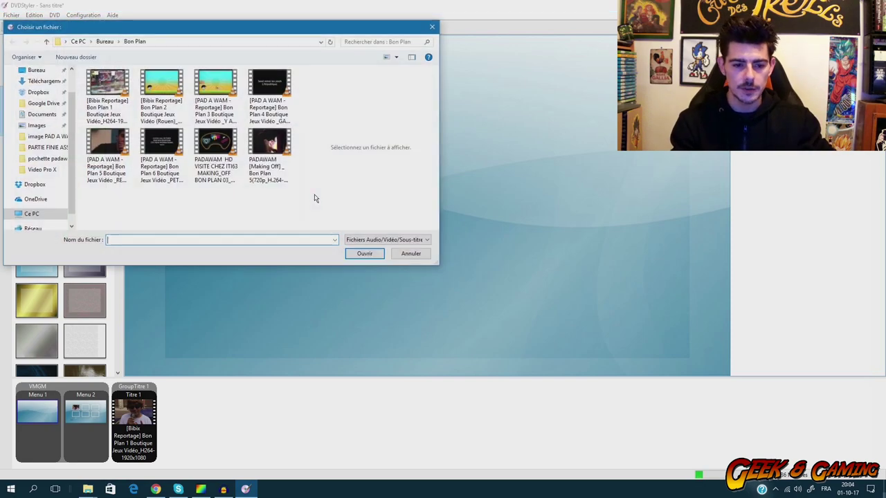
left_click(168, 92)
double_click(169, 91)
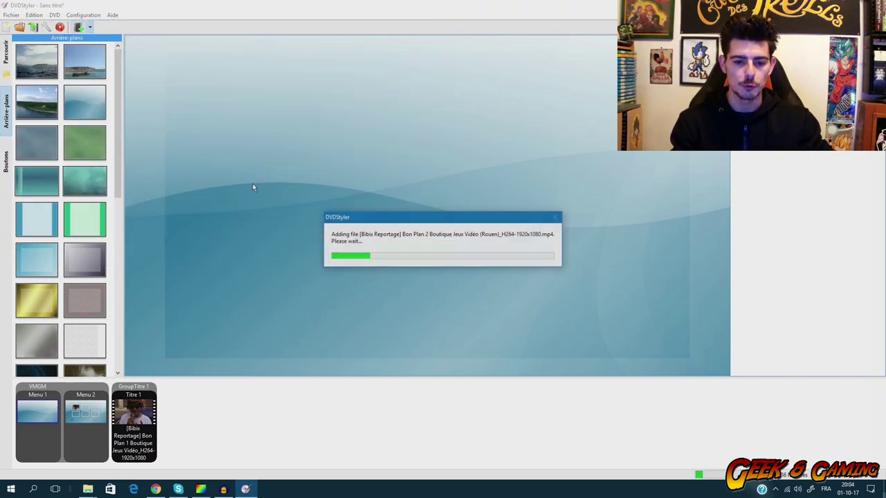
left_click(91, 29)
left_click(96, 43)
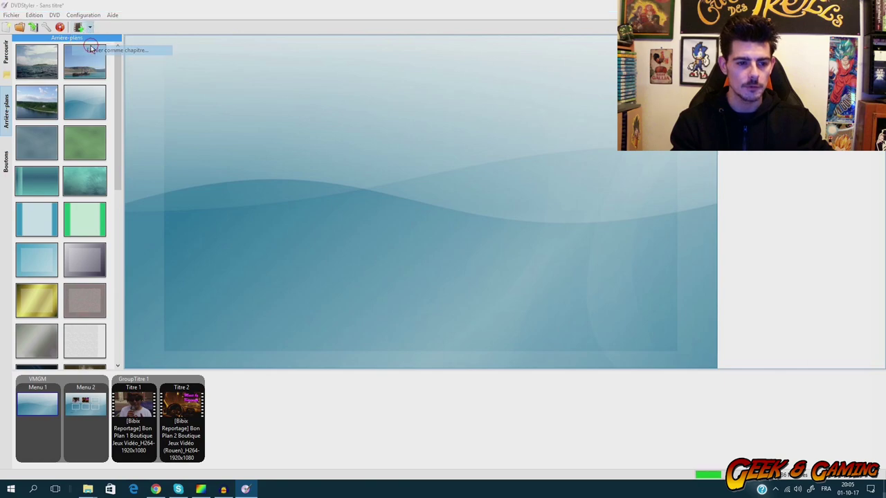
left_click(410, 254)
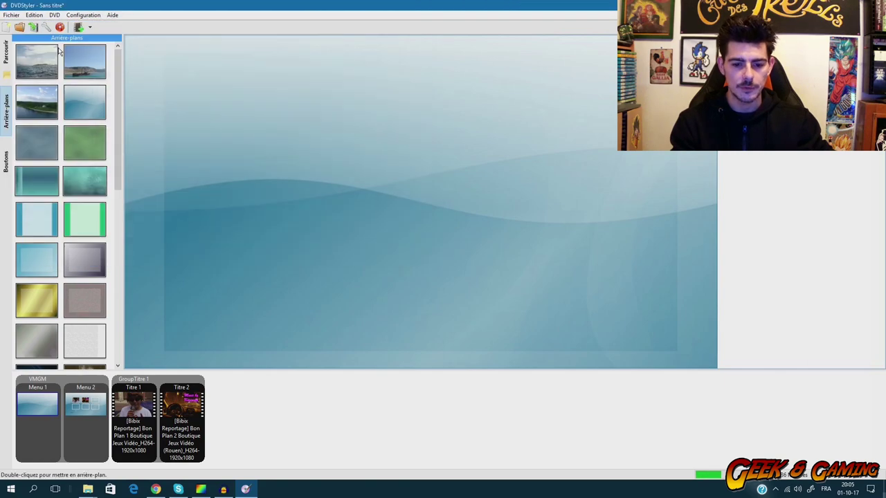
Add the "Bon Plan 3 Boutique Jeux Vidéo" and "Bon Plan 4 Boutique Jeux Vidéo _GAME THEM ALL" videos from the Bon Plan folder as titles.
left_click(91, 29)
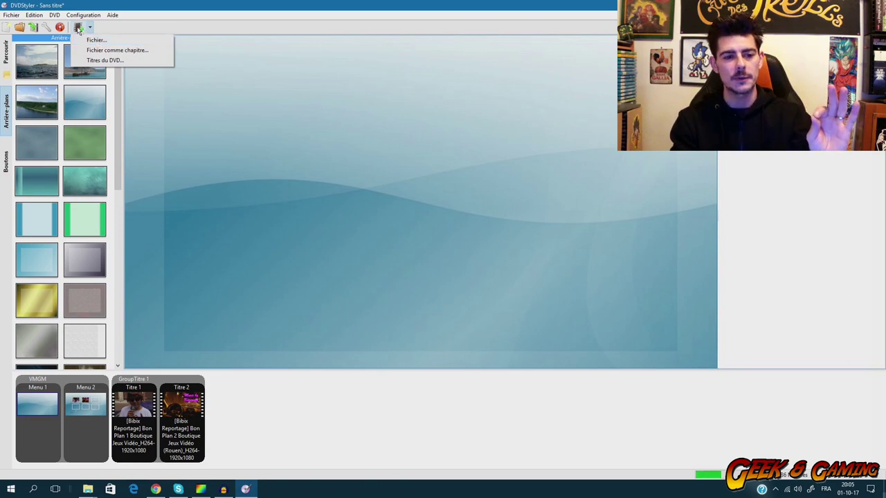
left_click(98, 43)
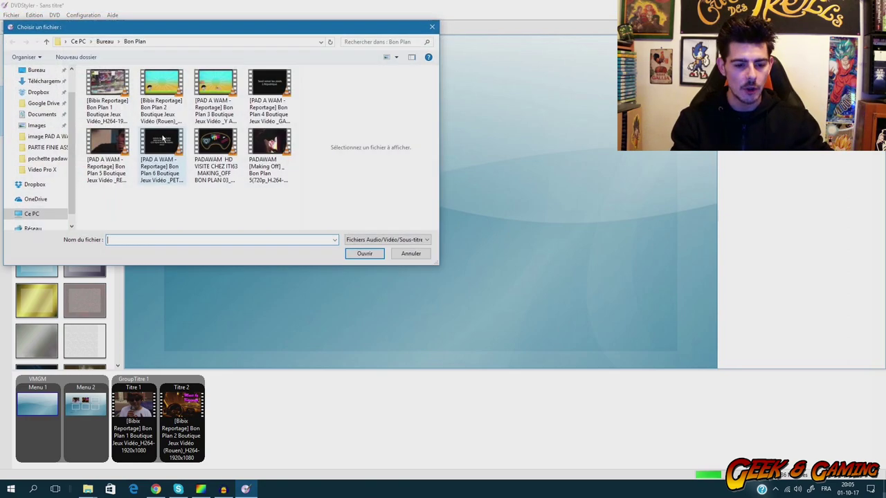
double_click(213, 86)
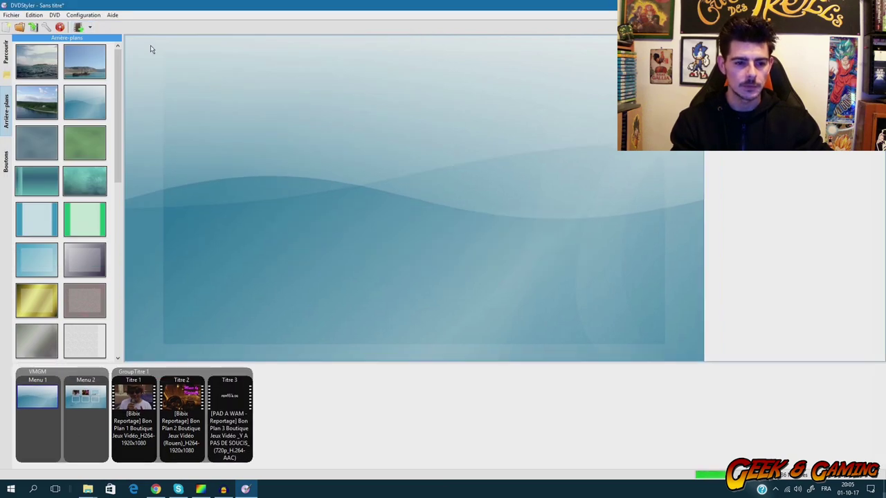
left_click(90, 27)
left_click(101, 40)
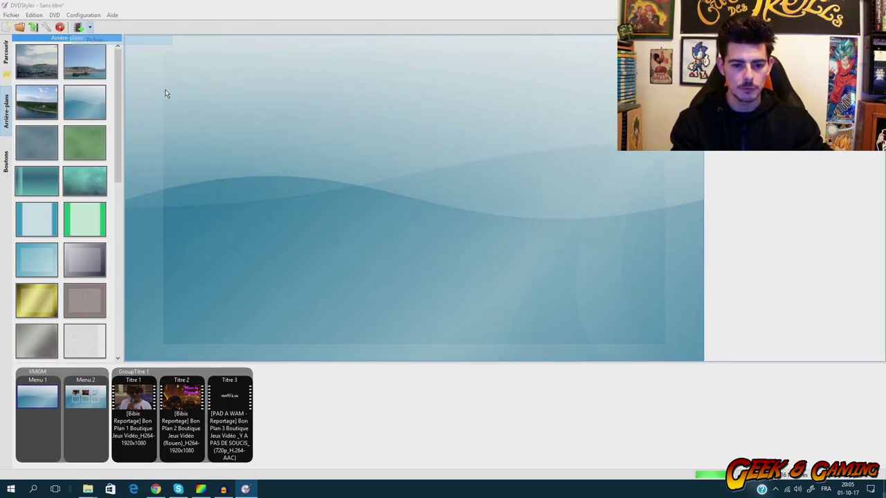
left_click(262, 85)
double_click(262, 86)
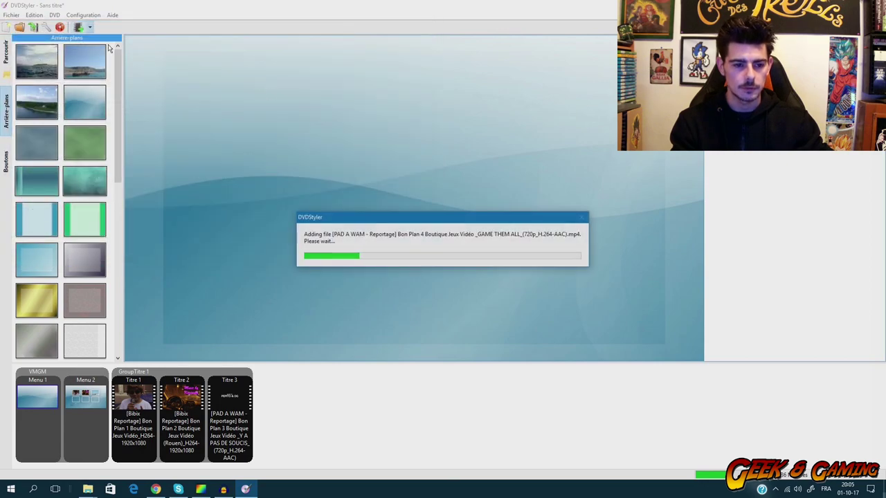
Add the "Bon Plan 5 Boutique Jeux Vidéo _RETROGAMES" and "Bon Plan 6 Boutique Jeux Vidéo _PETITS FORMATS" videos as titles.
left_click(90, 28)
left_click(95, 40)
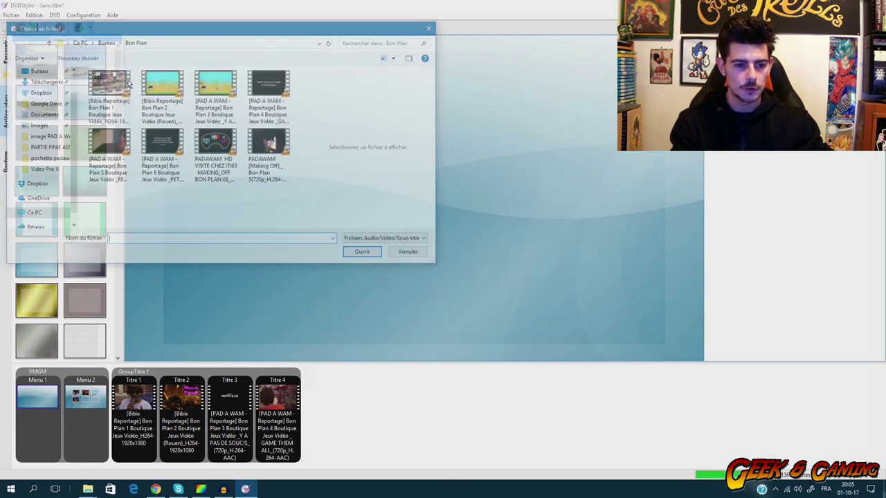
double_click(111, 151)
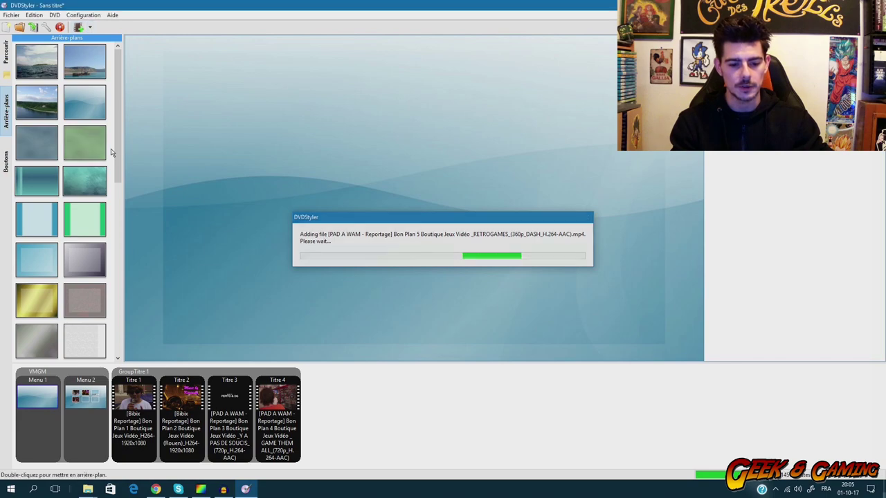
left_click(90, 30)
left_click(95, 39)
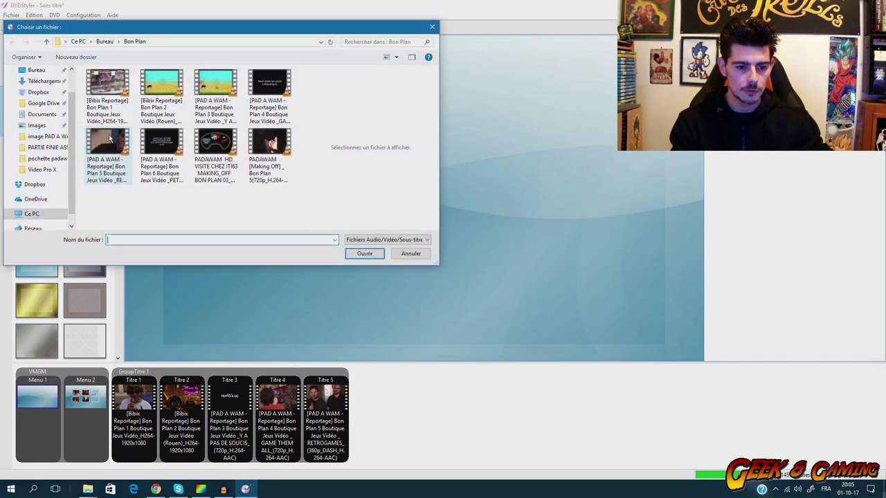
double_click(150, 143)
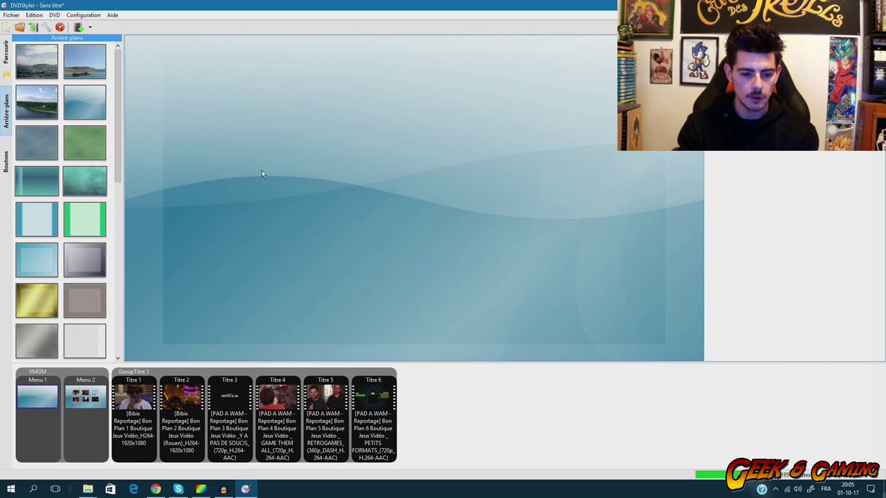
Apply the mottled green background to Menu 1.
double_click(40, 99)
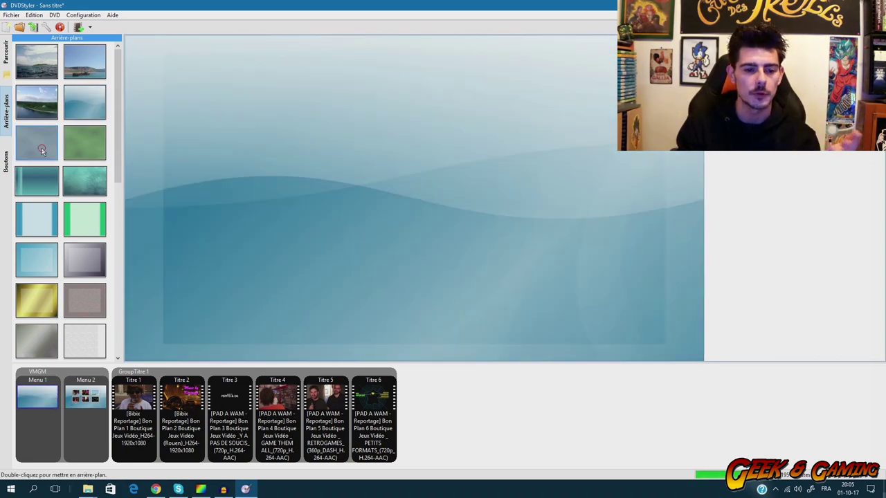
double_click(41, 143)
double_click(69, 148)
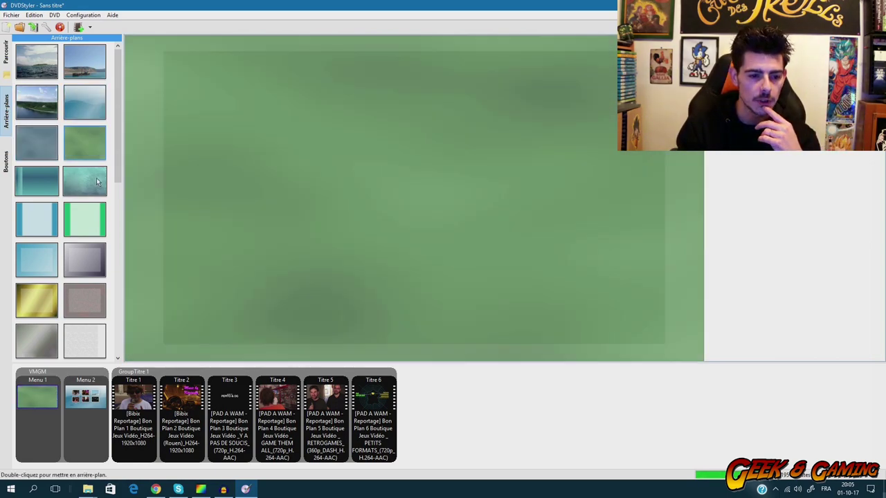
Insert the pad-a-wam JPG group picture from the Desktop's "image PAD A WAM" folder into Menu 1 as an image object.
right_click(140, 160)
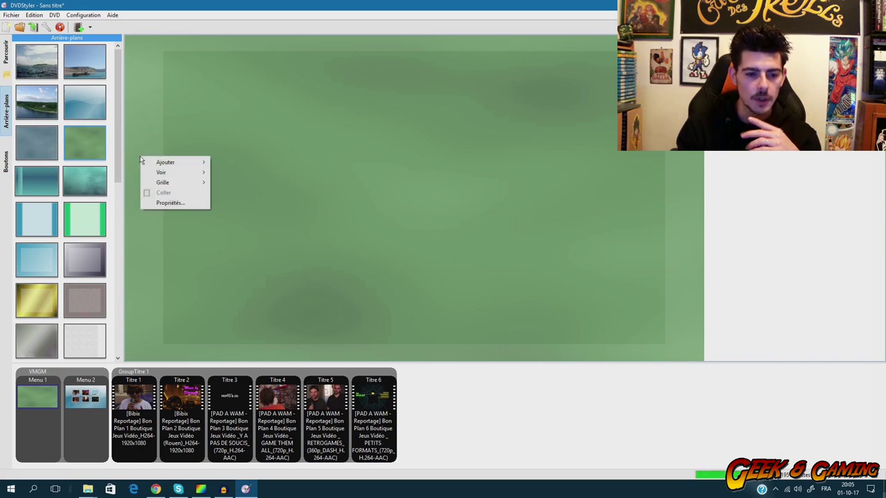
mouse_move(166, 163)
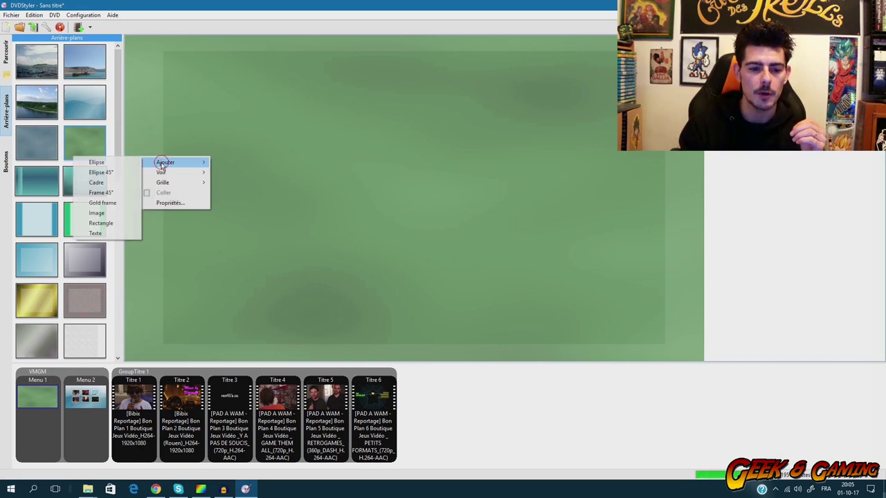
left_click(102, 213)
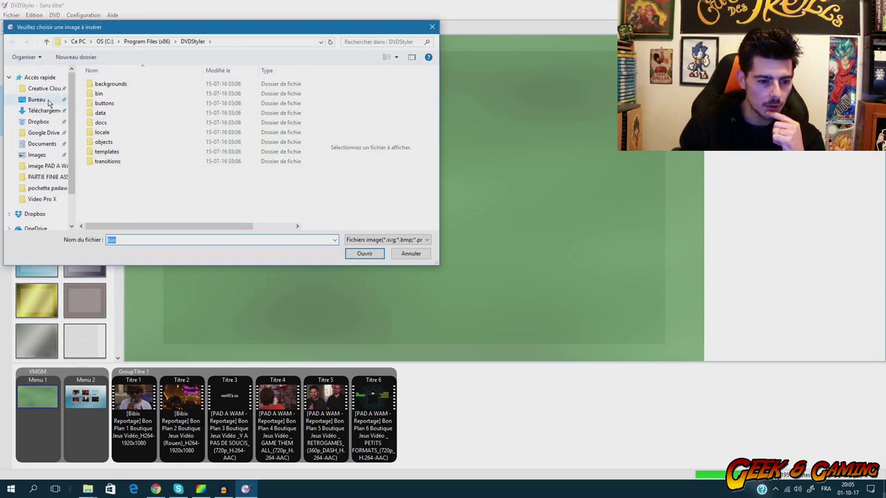
scroll(70, 158, "down", 2)
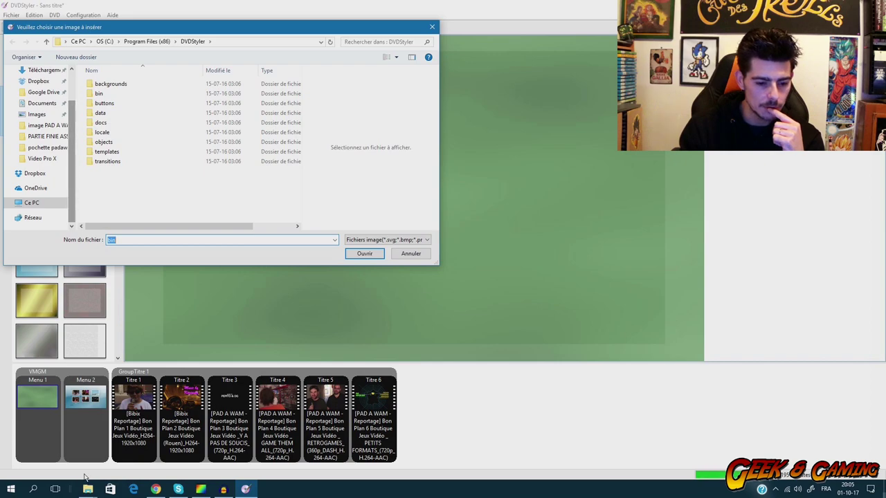
mouse_move(85, 486)
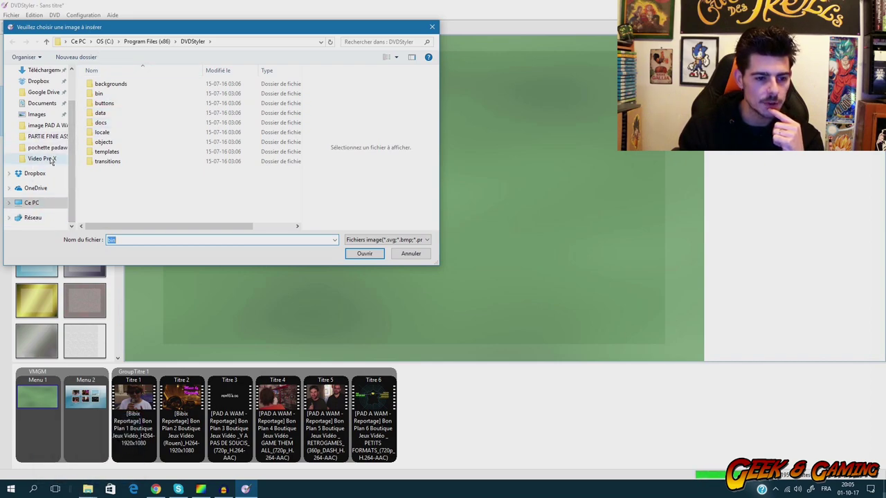
scroll(50, 160, "up", 2)
left_click(36, 100)
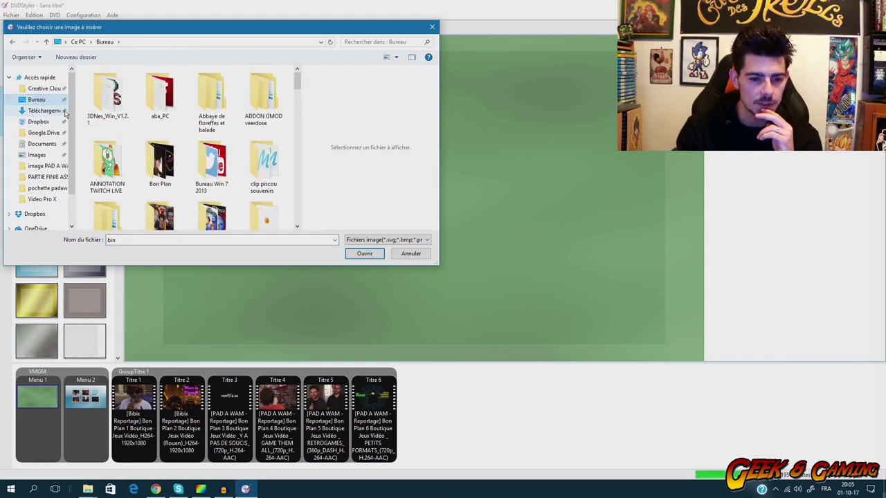
double_click(210, 152)
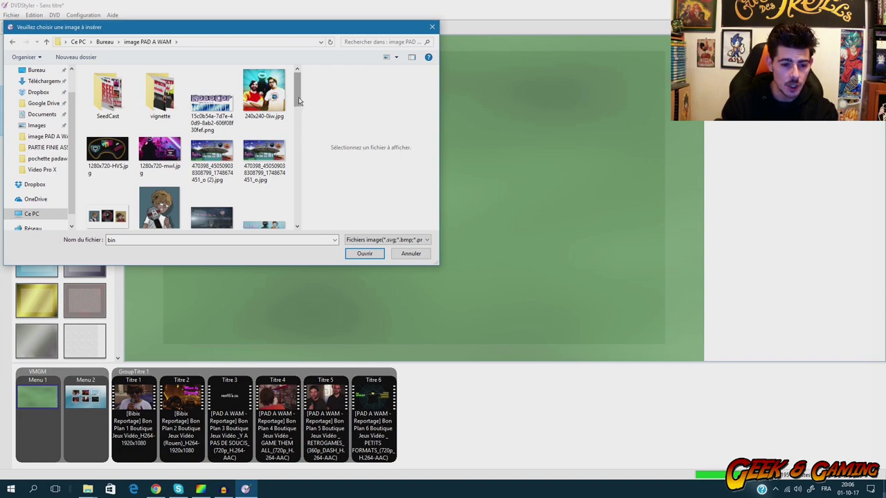
left_click_drag(299, 101, 299, 158)
left_click(169, 144)
double_click(164, 165)
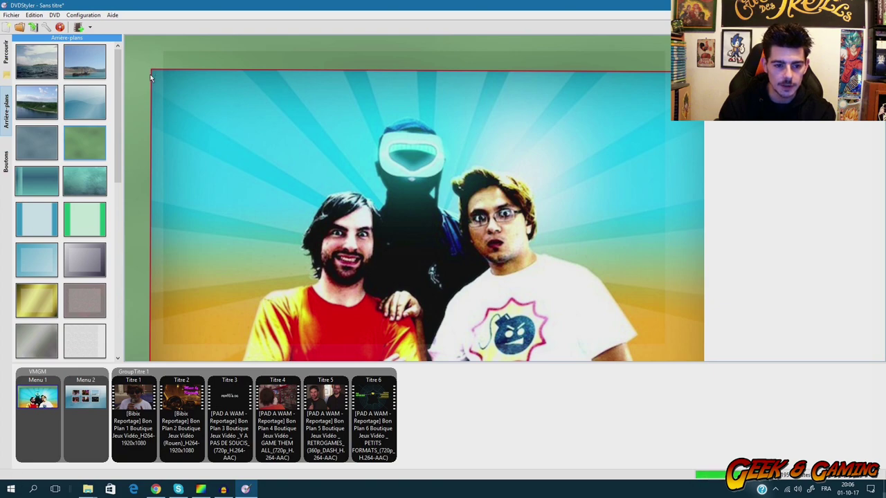
Shrink the inserted picture toward the menu's upper-left corner and apply the light grey marbled background to Menu 1.
left_click_drag(152, 77, 233, 148)
left_click_drag(330, 172, 260, 108)
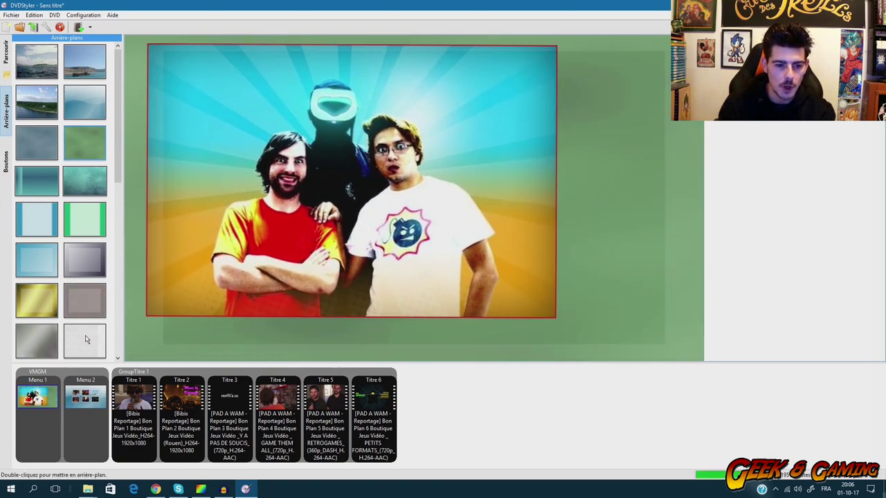
left_click_drag(86, 340, 147, 197)
Enlarge the picture to about 702 x 405 and place it at about X -20, Y 8 on Menu 1.
left_click_drag(224, 119, 216, 115)
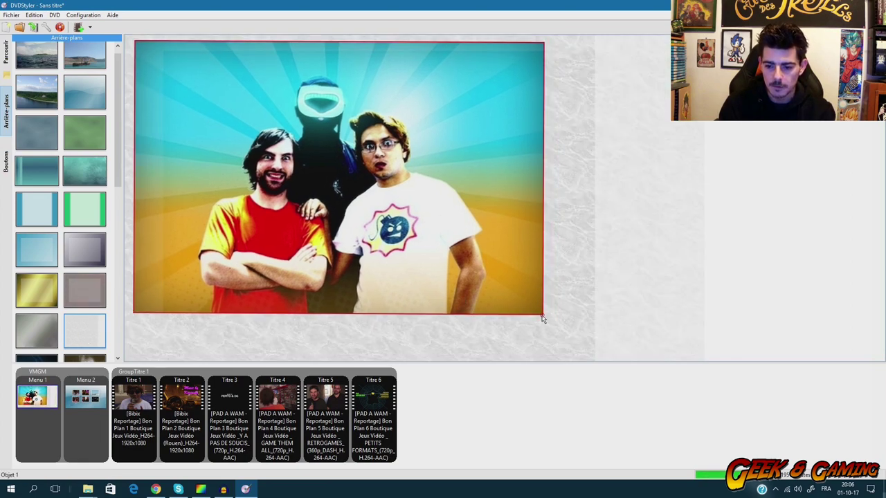
left_click_drag(542, 318, 699, 344)
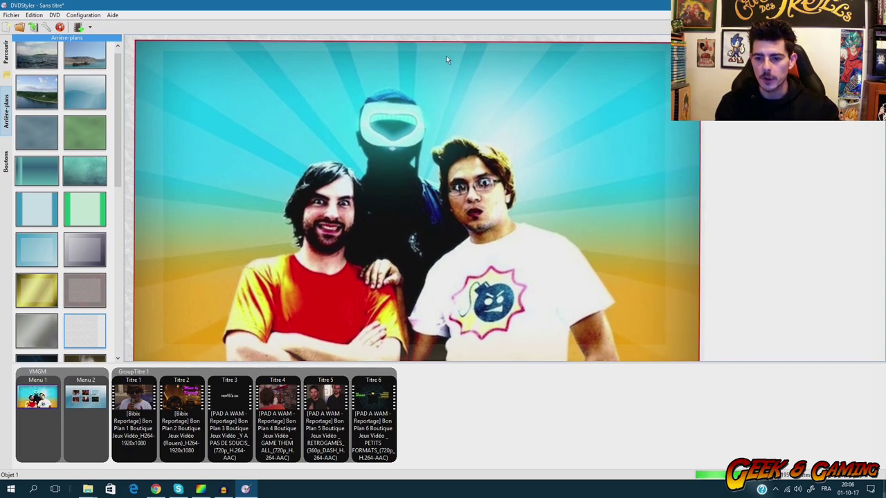
left_click_drag(639, 162, 663, 106)
left_click_drag(659, 205, 564, 195)
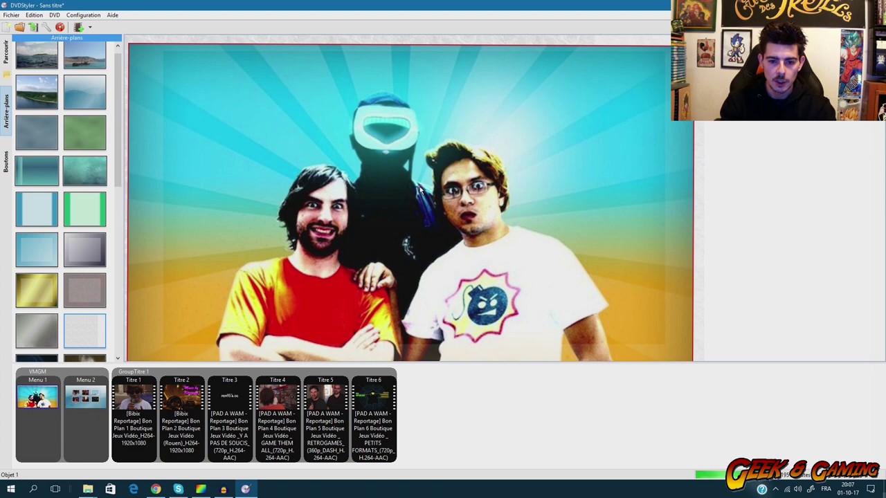
scroll(420, 188, "down", 1)
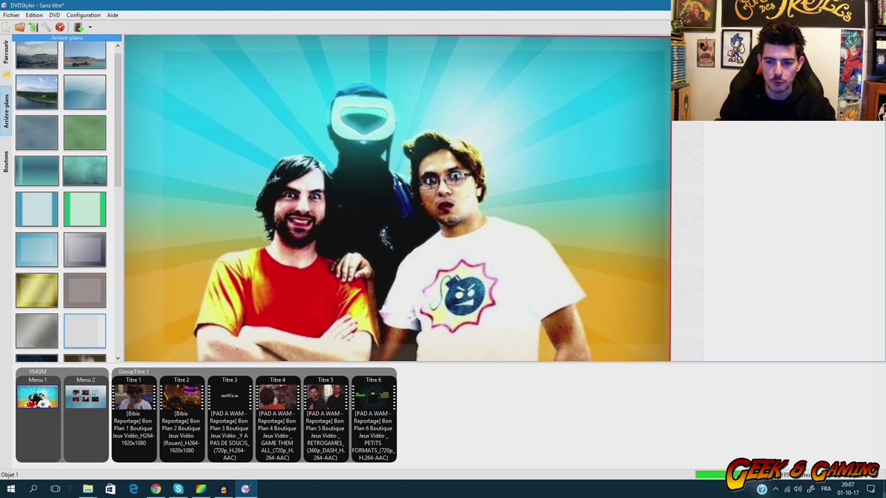
scroll(398, 181, "up", 1)
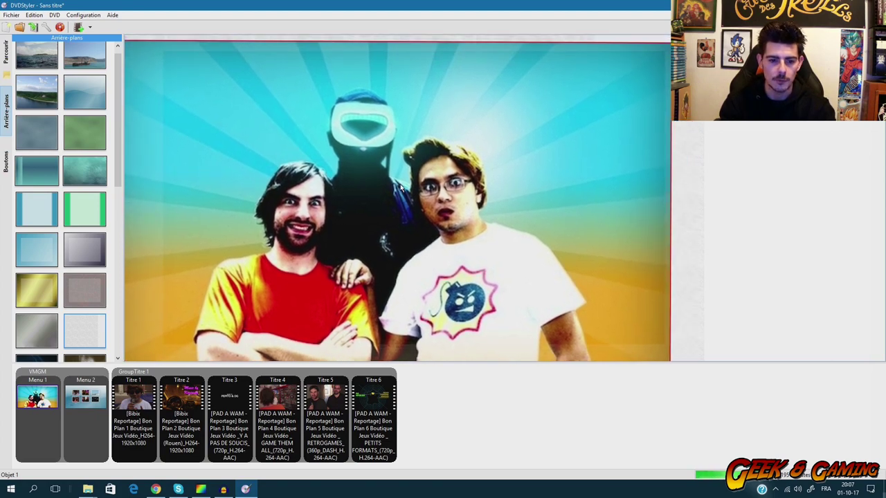
Review the picture's position, size and rotation properties, close them without changes and deselect the picture.
right_click(309, 97)
left_click(335, 194)
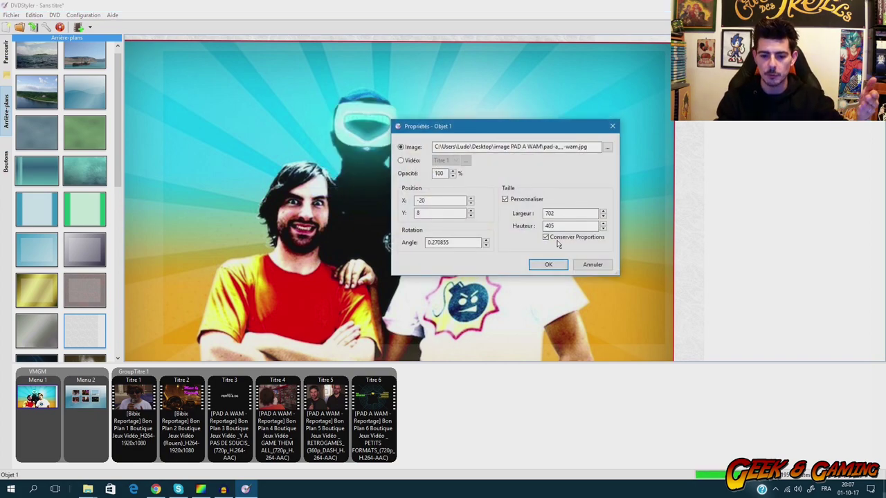
left_click(588, 267)
left_click(764, 214)
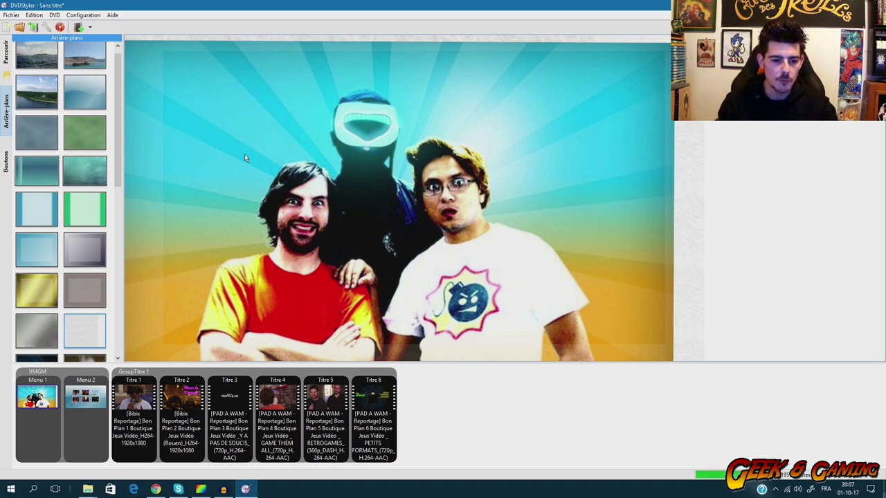
Add a text object reading "Bon Plan" to Menu 1 and place it at about X 68, Y 88.
right_click(184, 126)
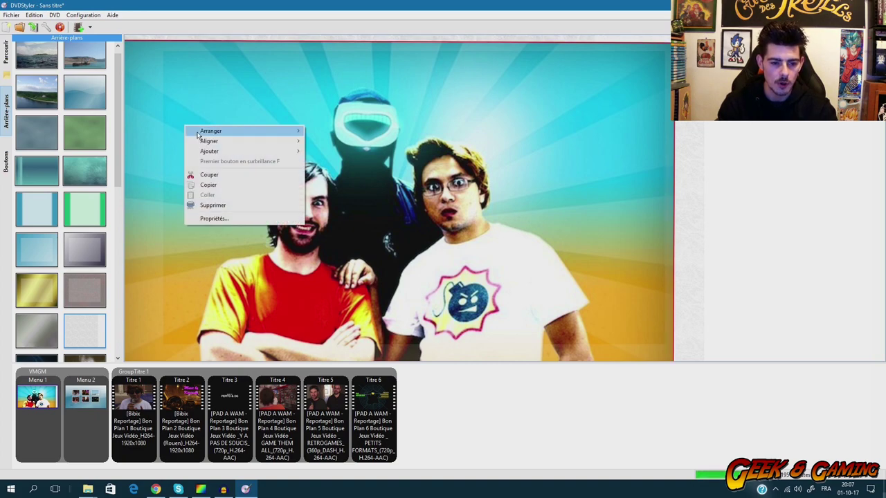
mouse_move(209, 135)
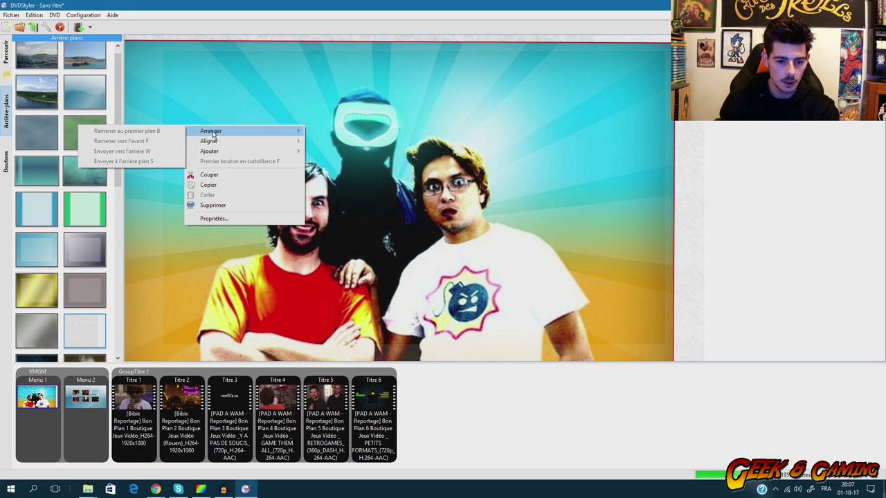
mouse_move(223, 151)
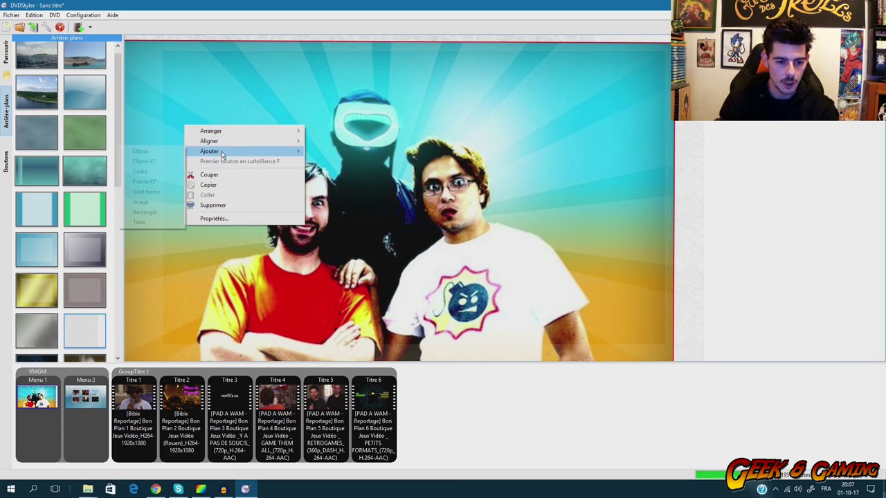
left_click(155, 222)
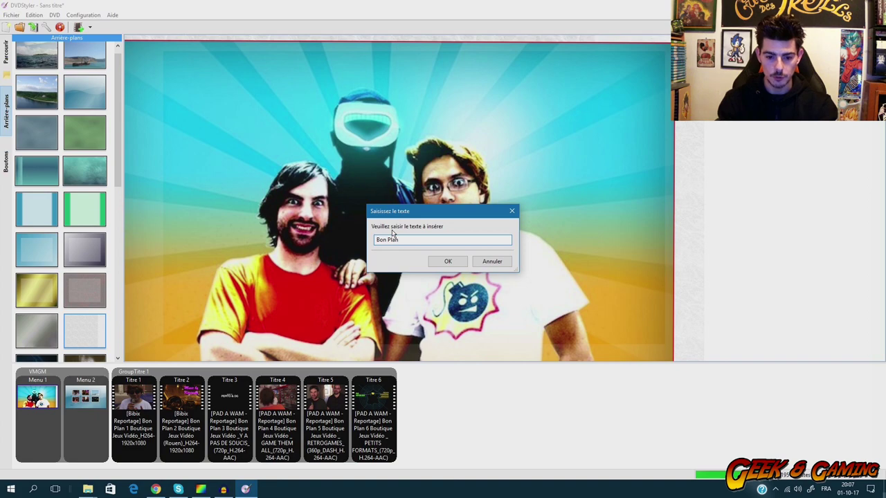
left_click(447, 261)
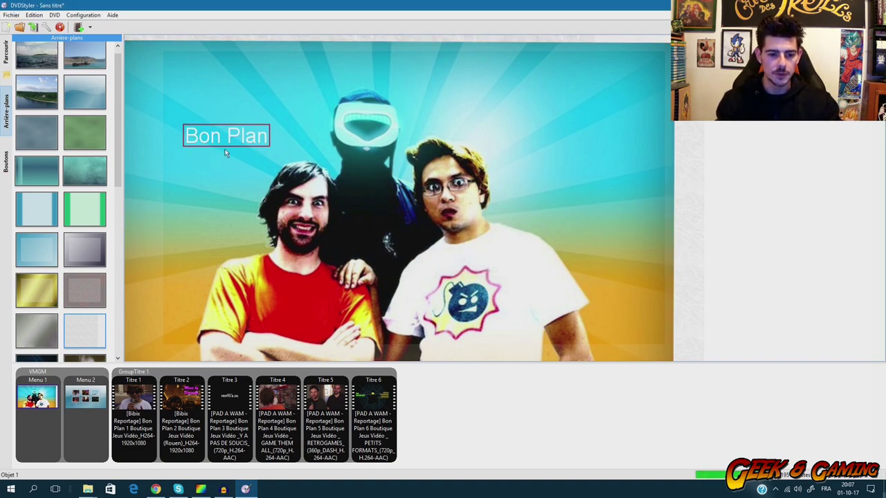
left_click_drag(222, 139, 218, 126)
Set the "Bon Plan" text's font to Autumn, style Moyen, size 36.
right_click(218, 122)
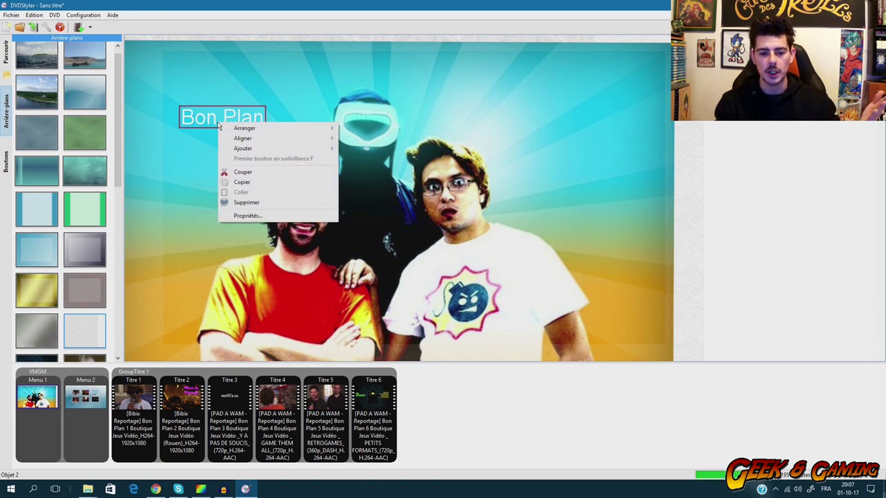
left_click(248, 216)
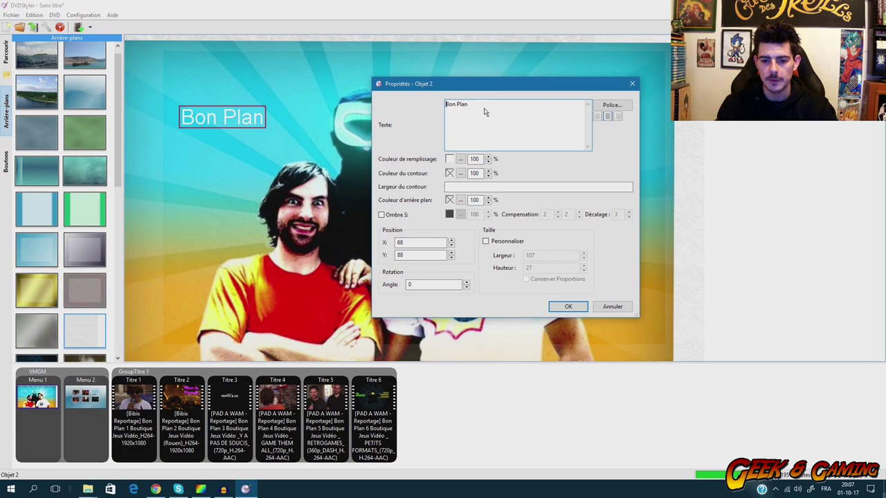
left_click(610, 106)
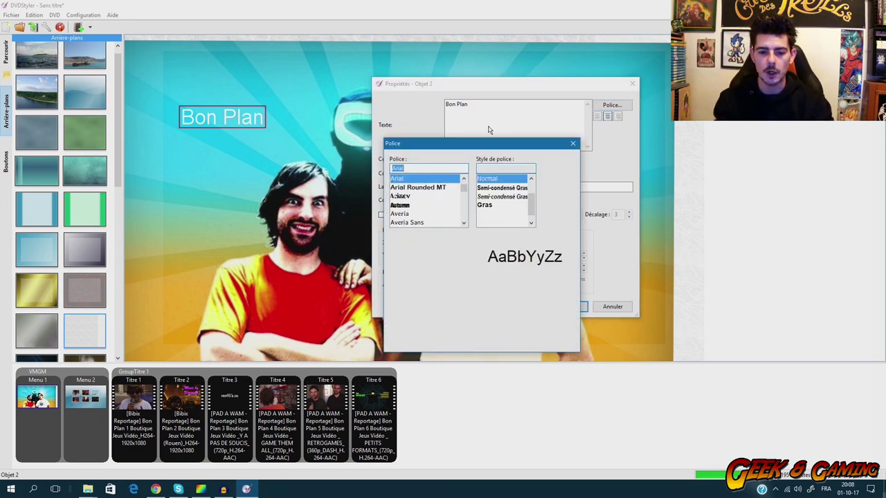
left_click(404, 206)
left_click(402, 215)
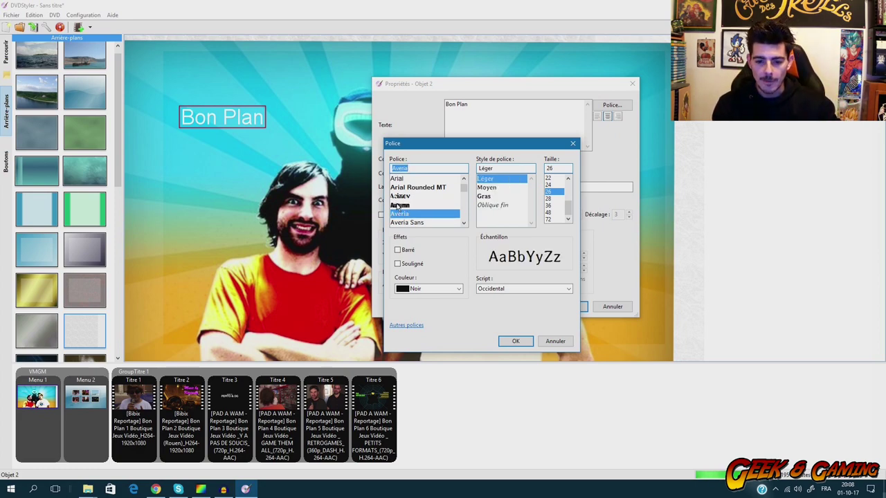
left_click(399, 206)
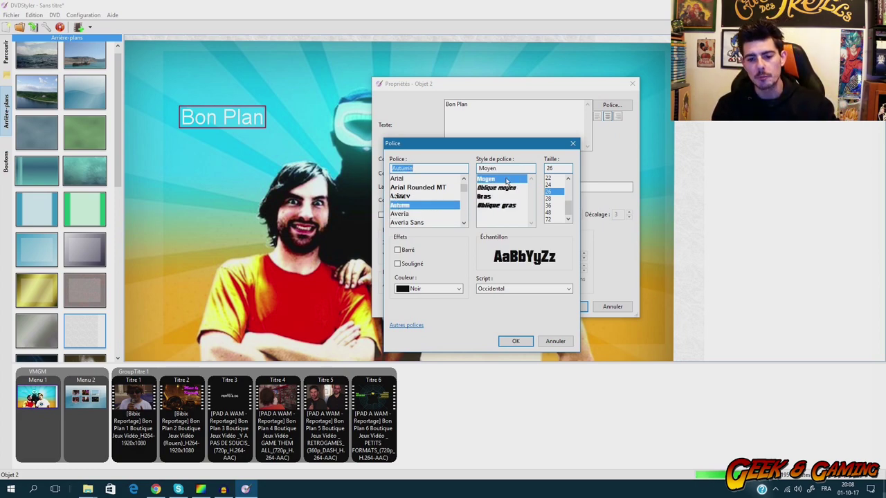
left_click(484, 196)
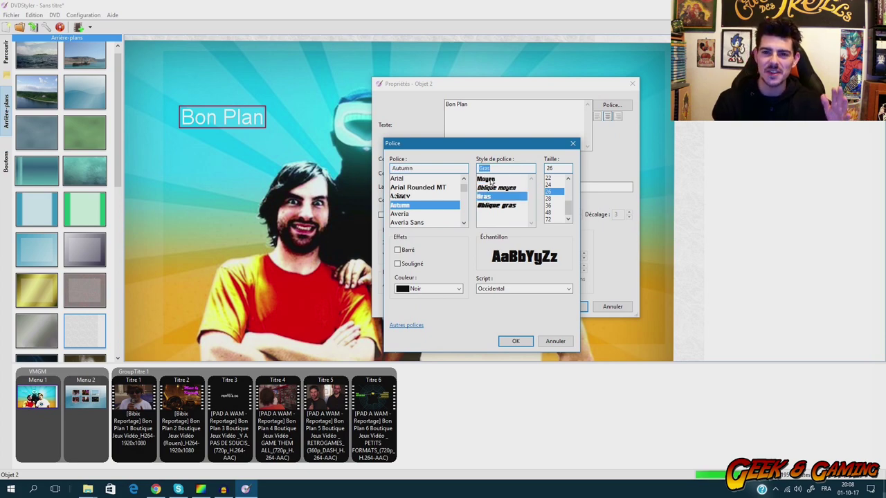
left_click(490, 181)
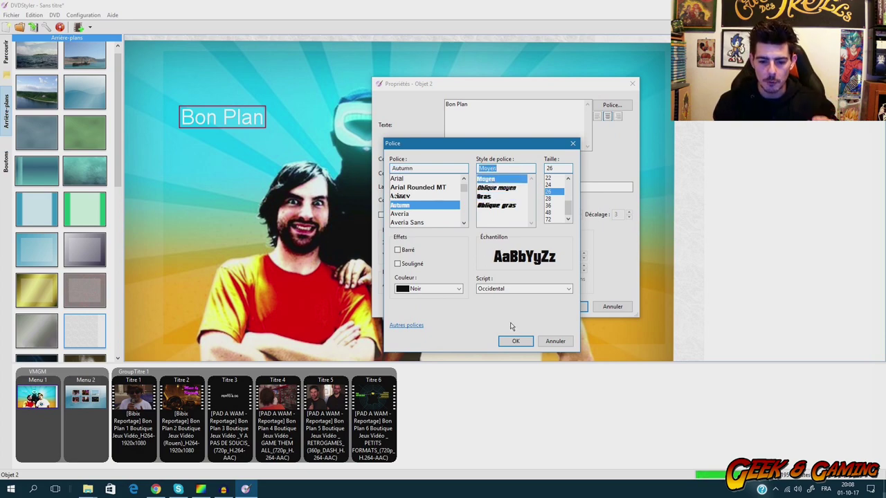
left_click(550, 207)
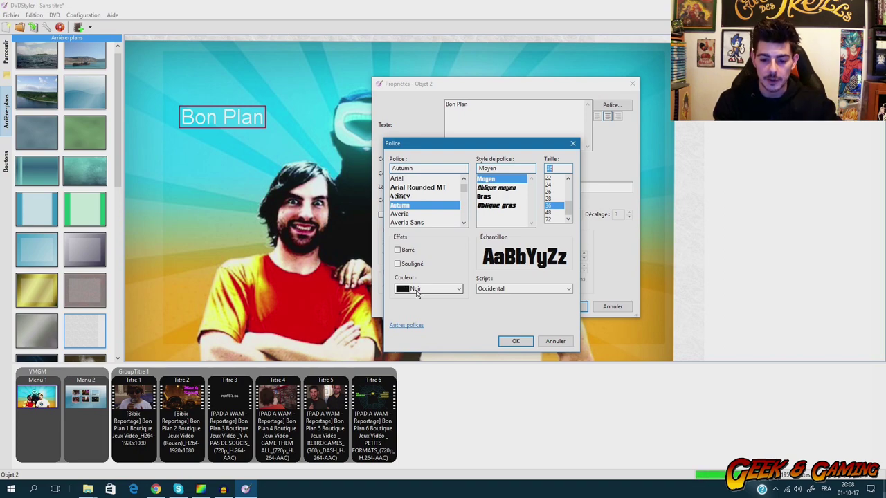
left_click(516, 341)
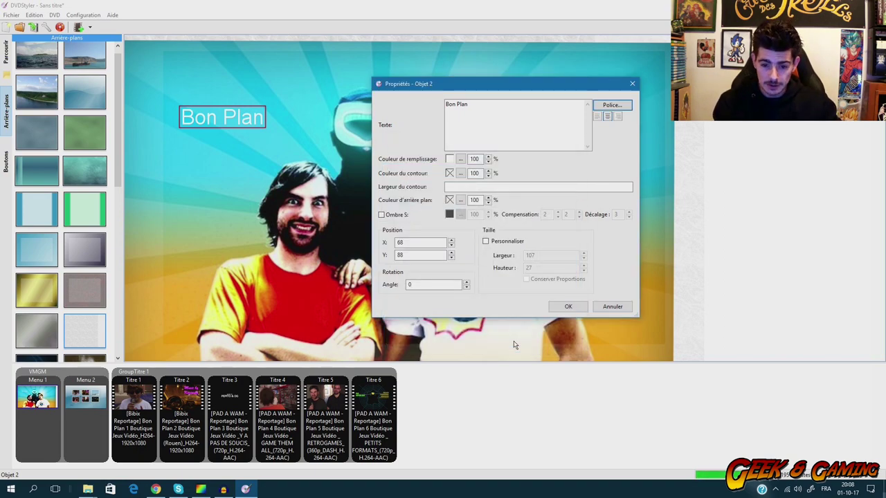
left_click(568, 307)
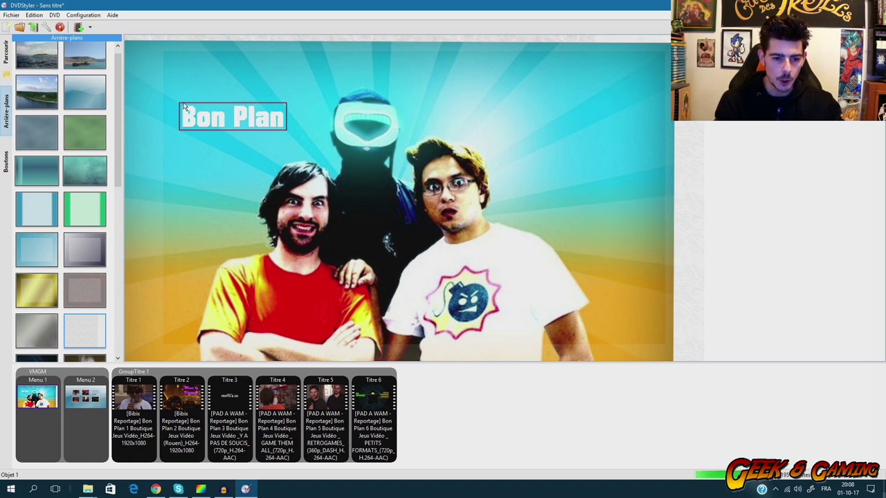
Enlarge the "Bon Plan" text frame to about 178 x 46, place it at about X 48, Y 56 and tilt it to about 350°.
left_click_drag(184, 109, 180, 108)
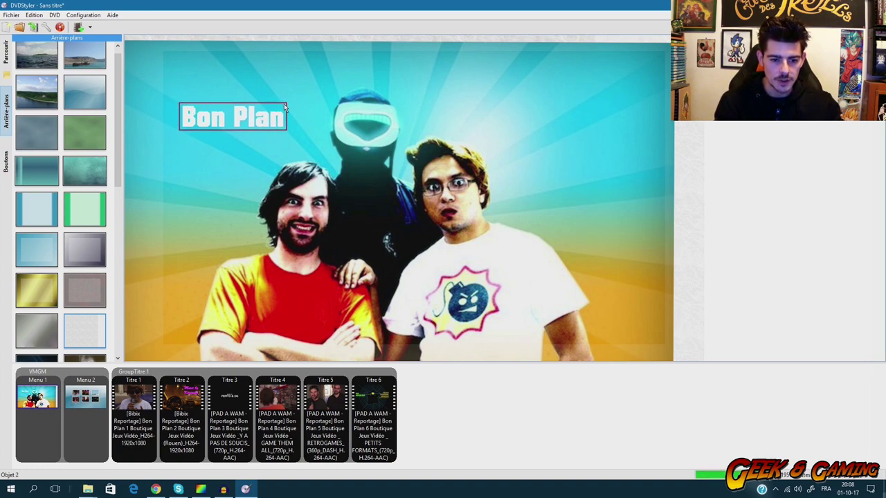
left_click_drag(284, 104, 321, 94)
left_click_drag(270, 118, 258, 116)
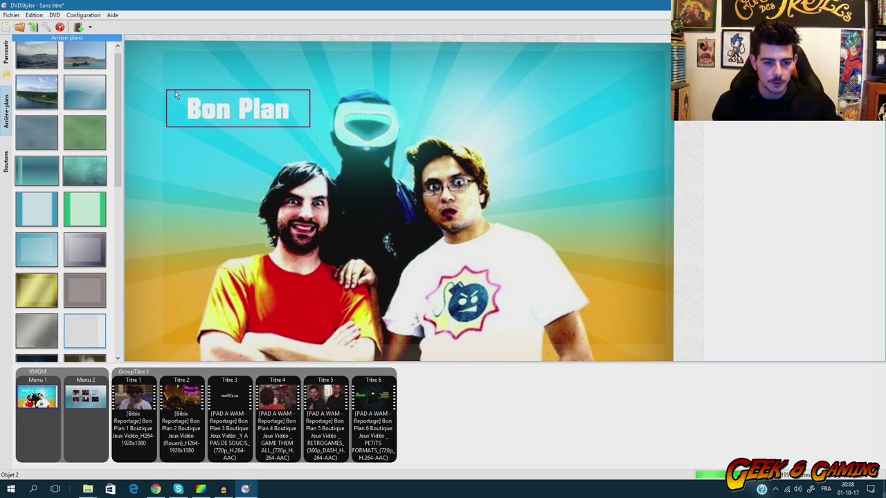
left_click_drag(168, 93, 197, 110)
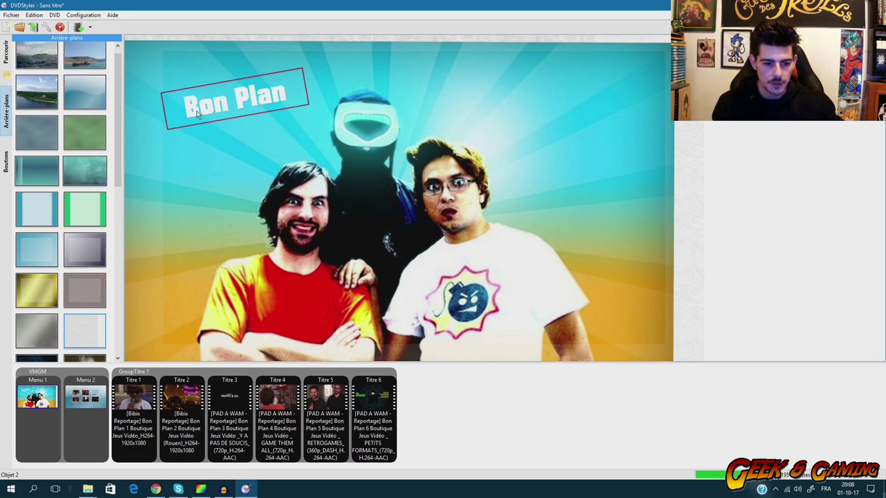
Set the "Bon Plan" text's fill colour to bright yellow in its properties.
right_click(196, 111)
left_click(224, 205)
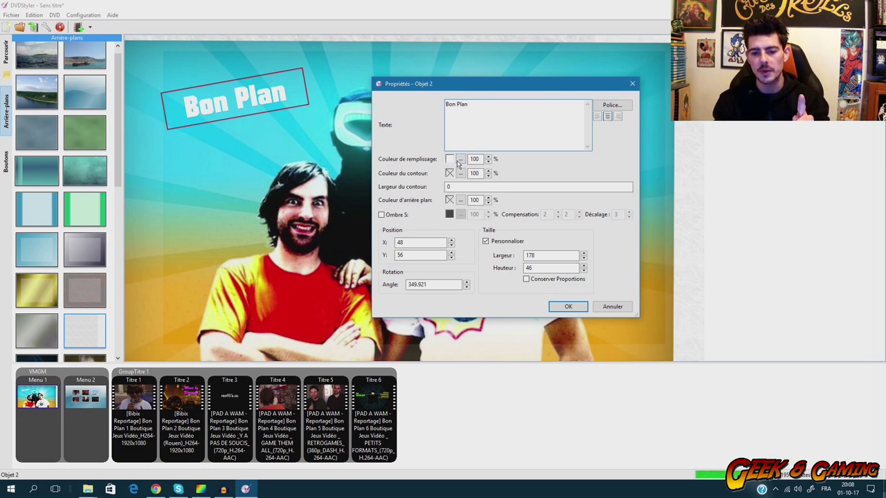
left_click(460, 160)
left_click(395, 129)
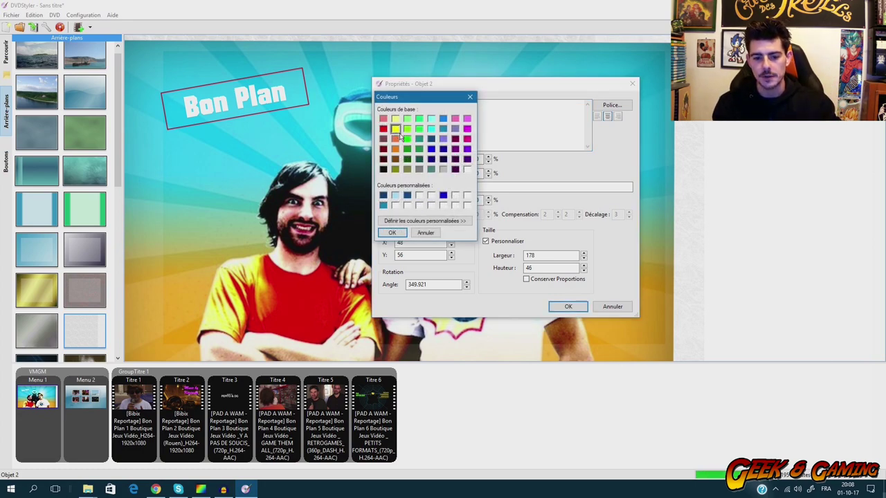
left_click(393, 233)
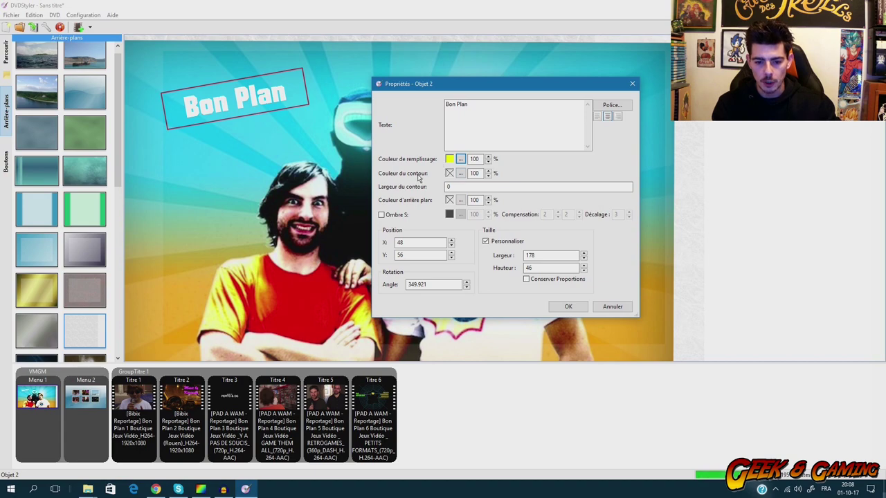
Give the "Bon Plan" text a black outline with a width of 1.
left_click(460, 173)
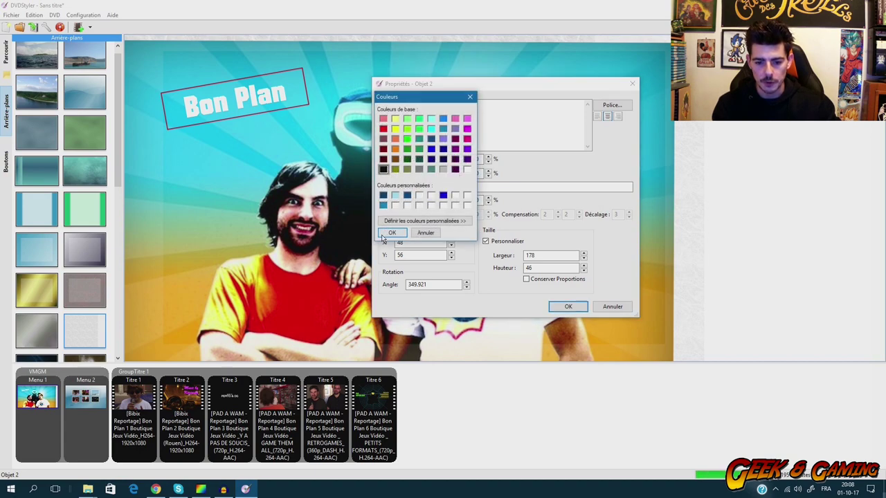
left_click(393, 233)
double_click(448, 187)
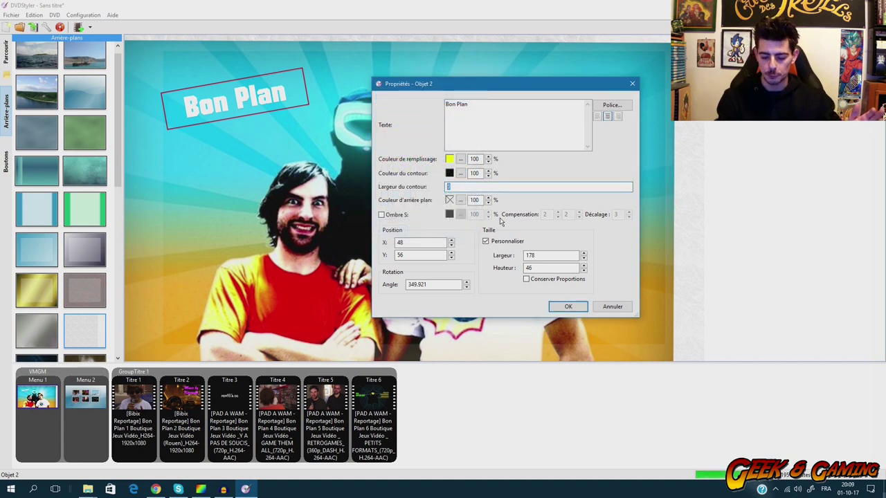
type("1")
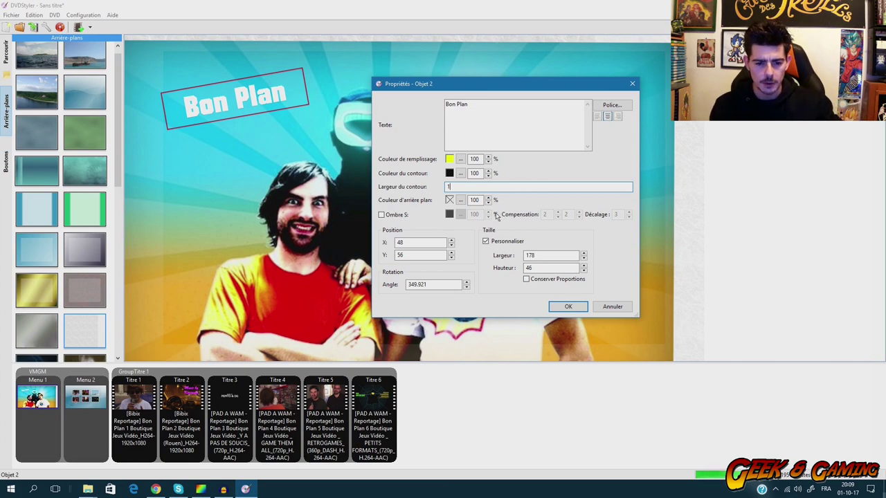
Increase the "Bon Plan" text's font size to 48 and apply the property changes.
left_click(612, 105)
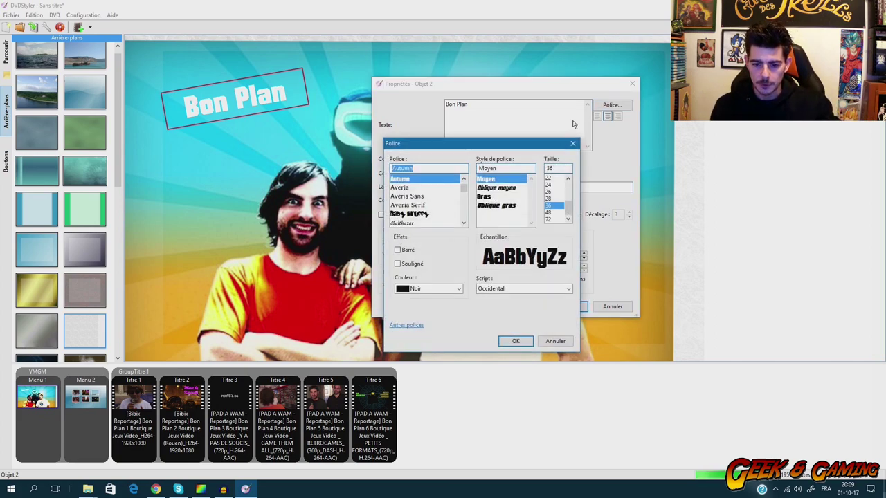
left_click(553, 212)
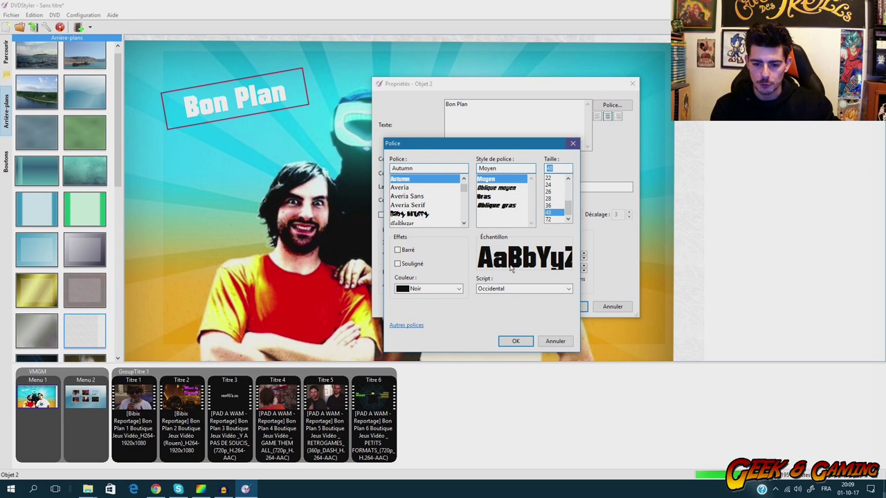
left_click(516, 341)
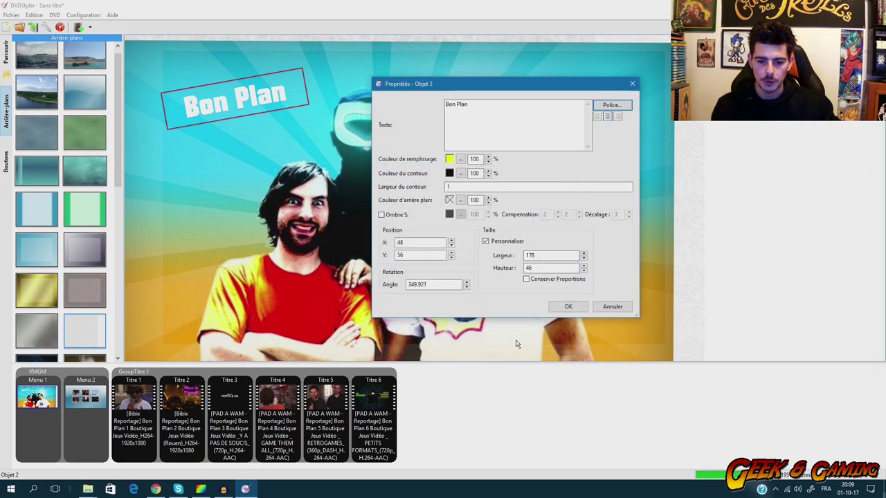
left_click(562, 309)
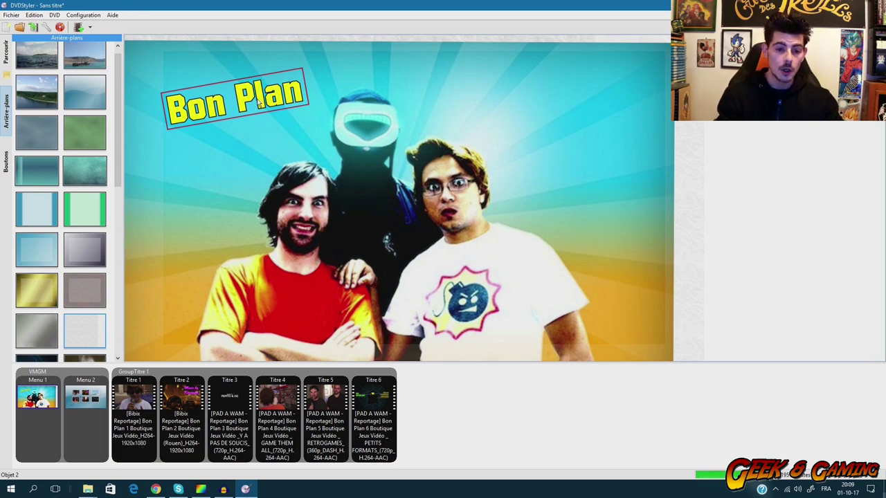
Reduce the "Bon Plan" title's tilt slightly, move it up above the long-haired man's head and deselect it.
left_click_drag(260, 101, 264, 102)
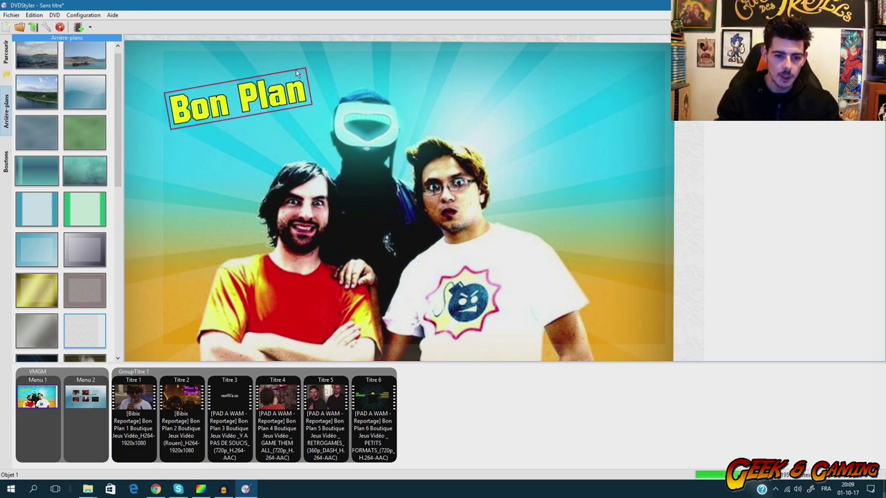
left_click_drag(302, 75, 290, 98)
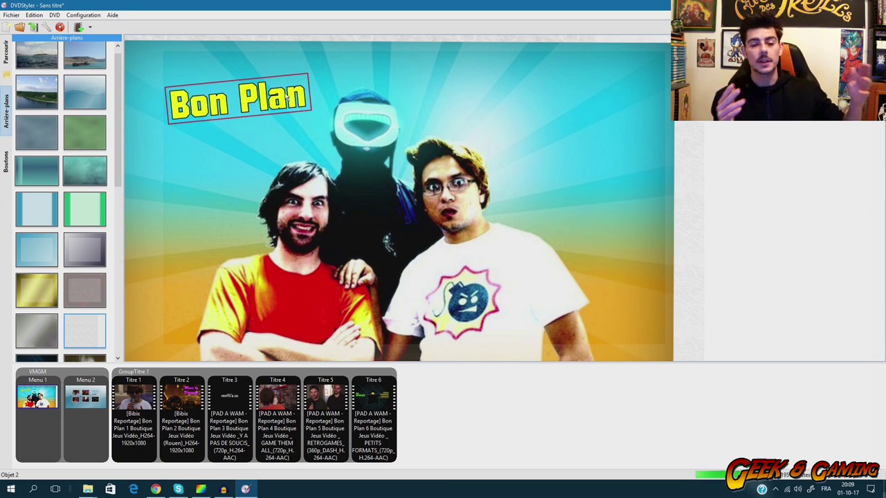
left_click_drag(274, 96, 232, 92)
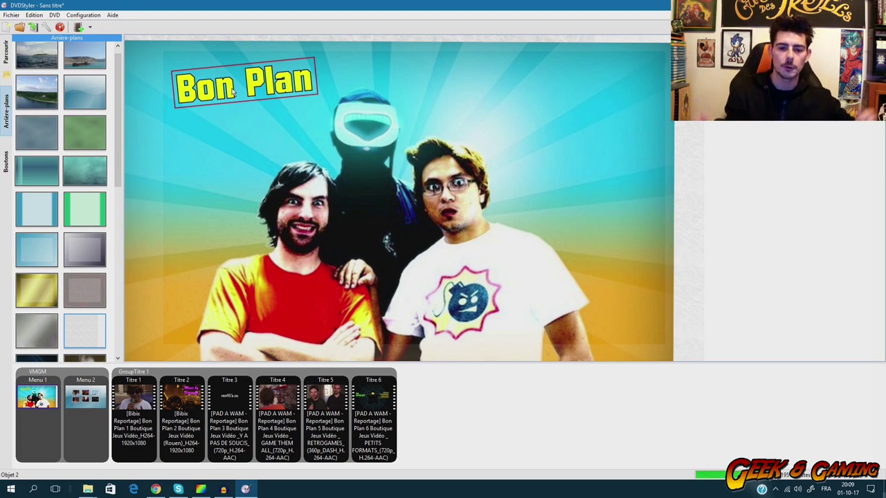
left_click_drag(221, 94, 219, 94)
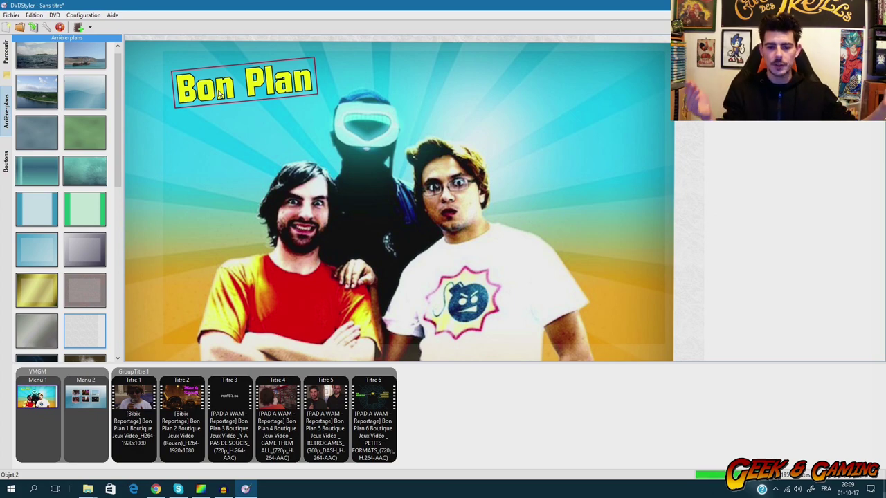
left_click(295, 137)
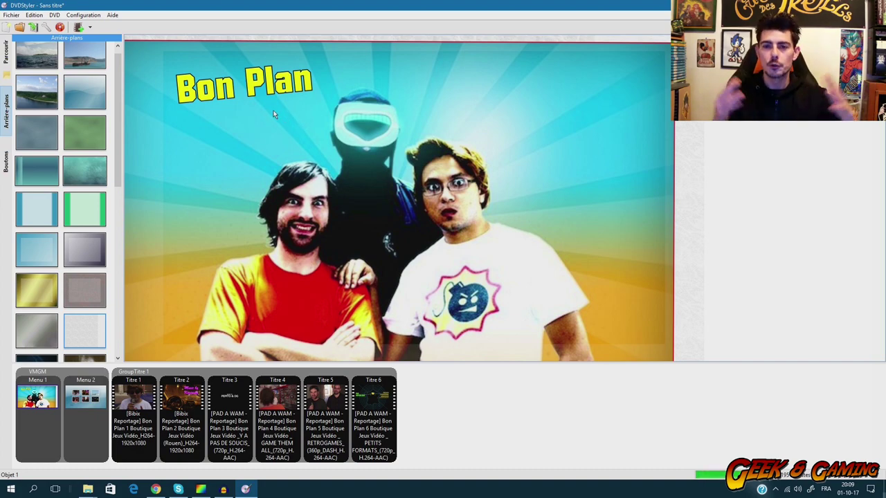
left_click(721, 173)
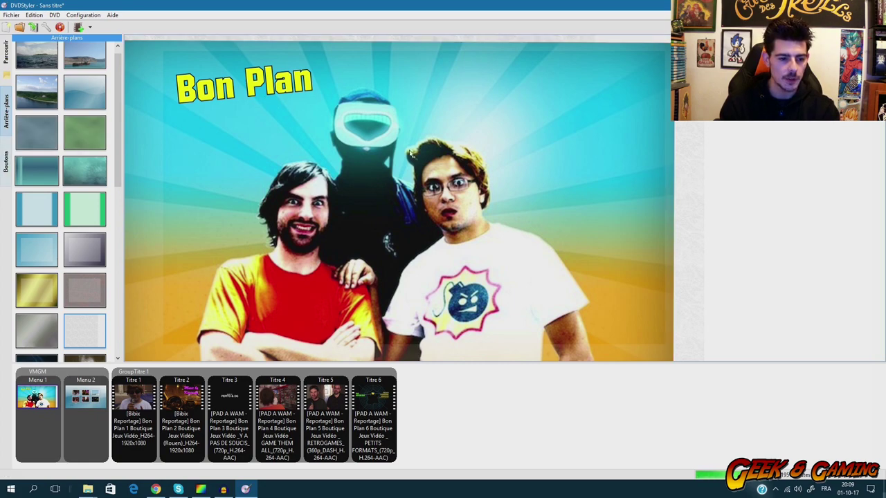
Add a text button with a square marker for the first title to the menu, across the upper part of the picture.
left_click(6, 160)
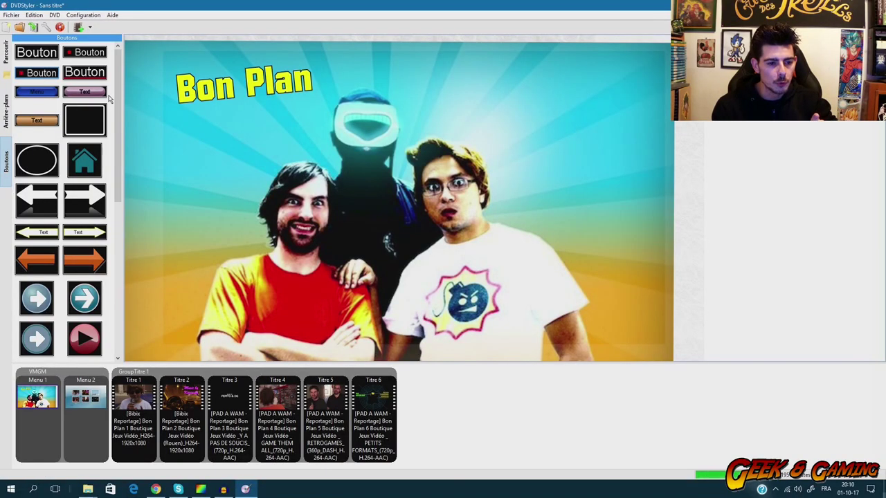
left_click_drag(474, 145, 418, 138)
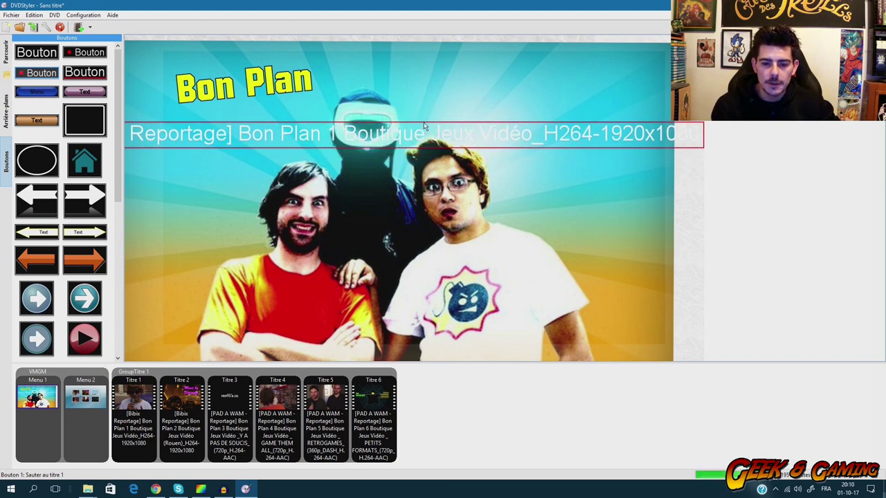
left_click_drag(690, 129, 527, 121)
Replace the new button's label with "Lecture Intégral" in its properties.
right_click(533, 133)
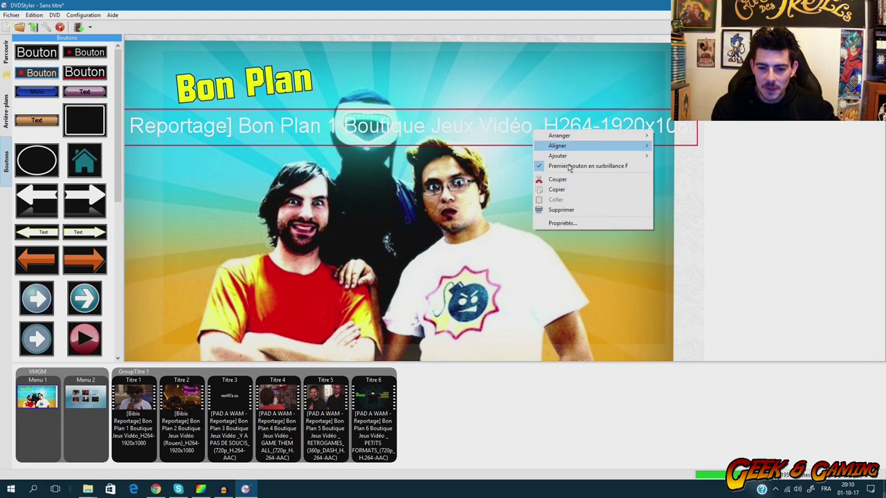
left_click(562, 222)
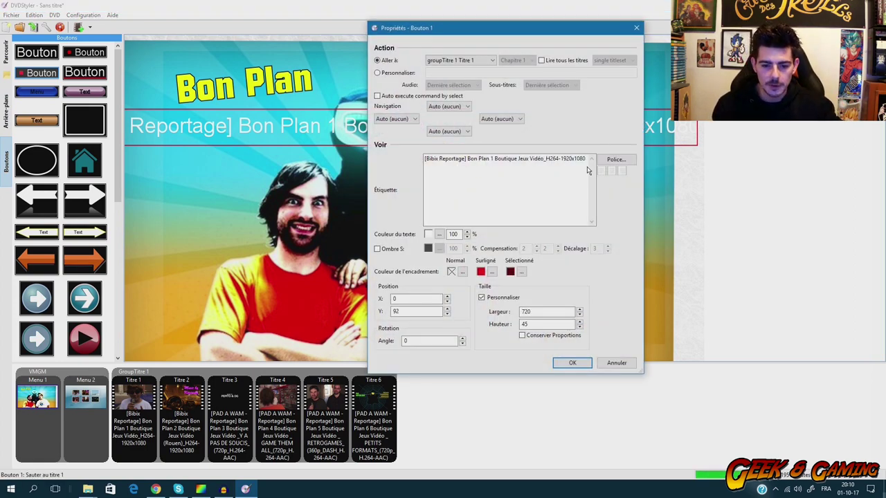
left_click_drag(585, 158, 420, 158)
key("BackSpace")
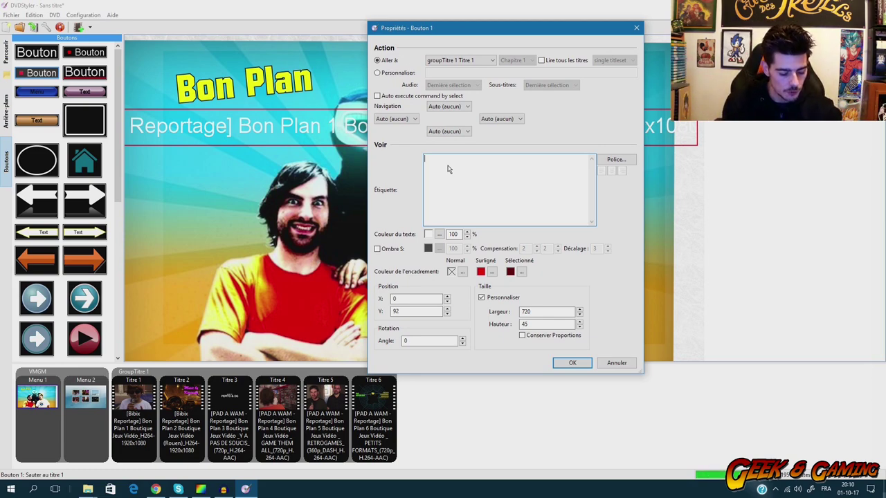
type("ture")
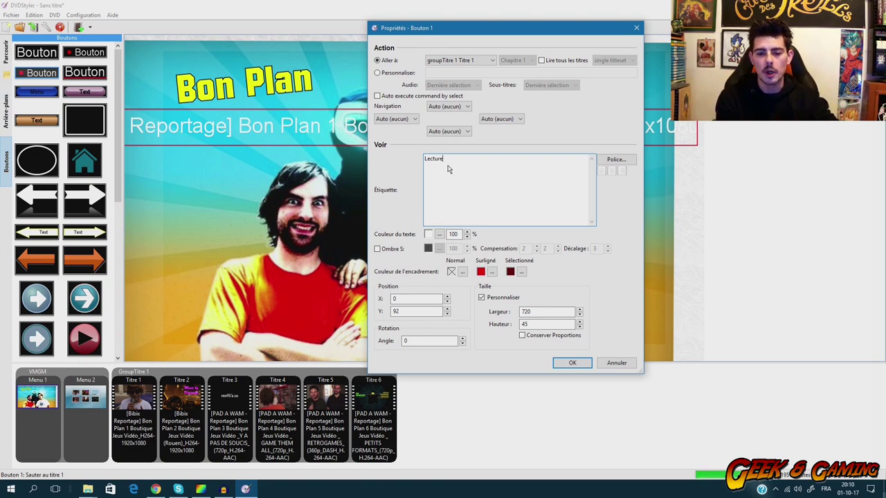
type("Intégl")
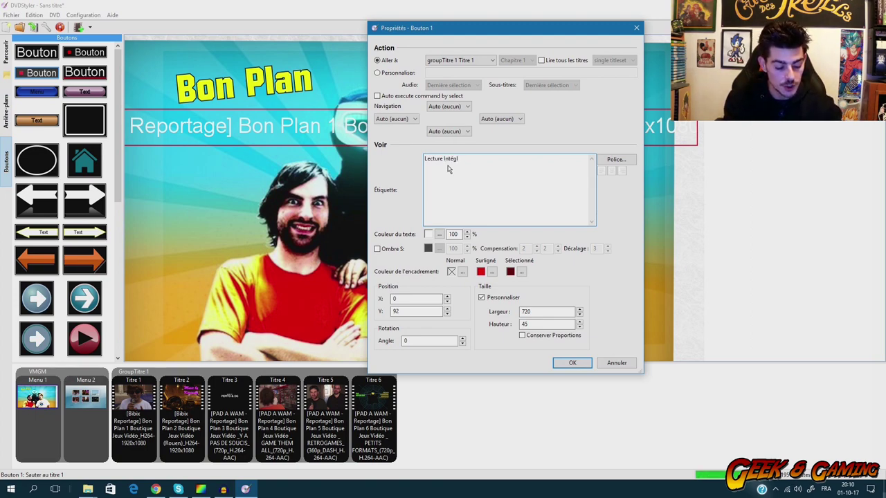
key("BackSpace")
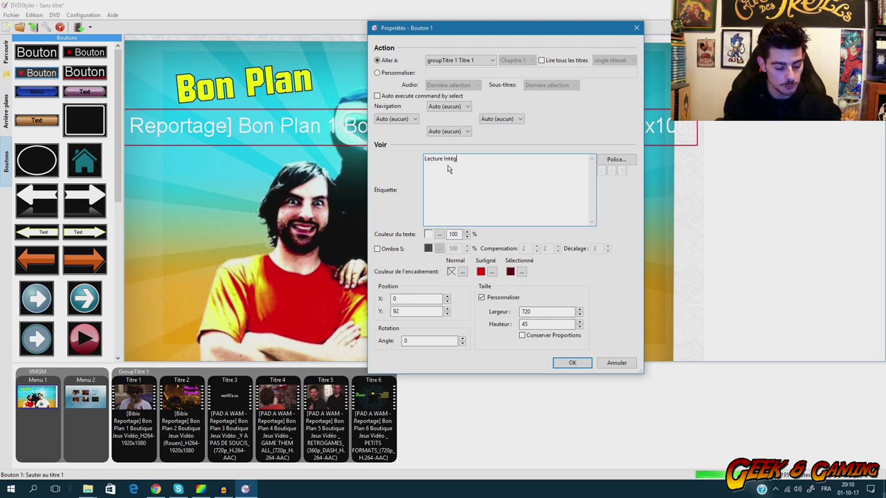
Give the "Lecture Intégral" label the decorative font listed just before Autumn, apply it, and place the button in the menu picture's upper right area.
left_click(616, 159)
left_click(420, 140)
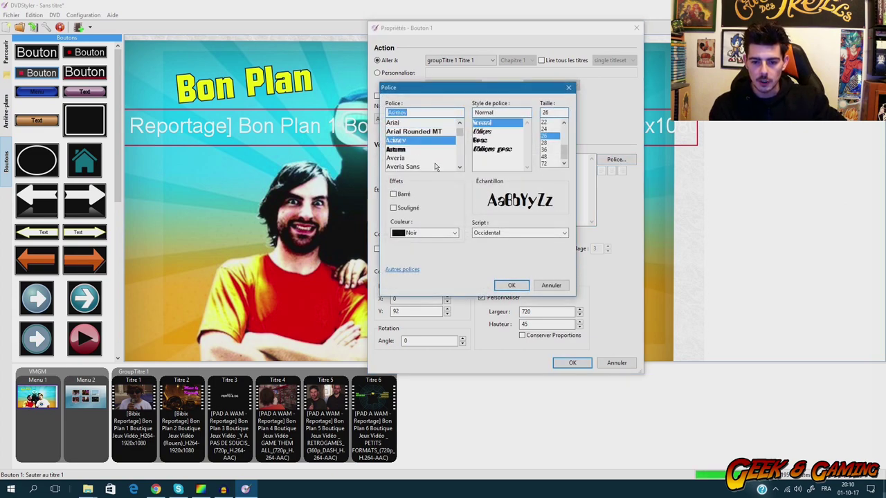
left_click(511, 285)
left_click(571, 363)
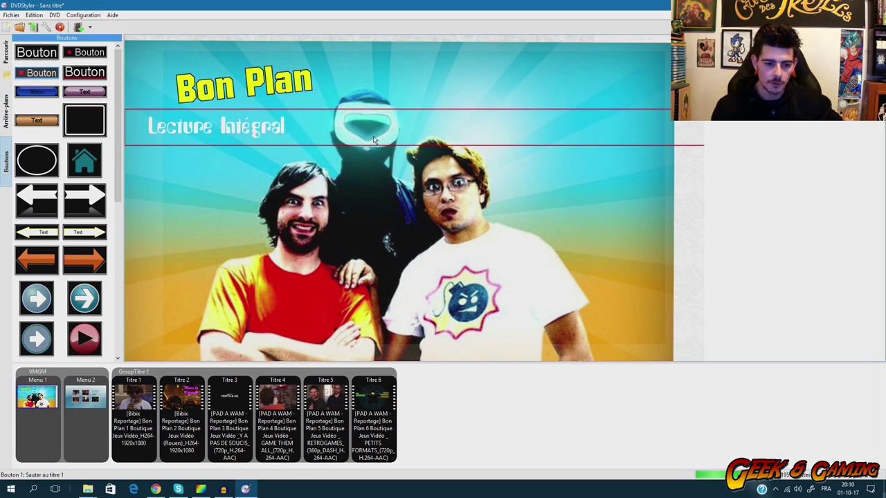
left_click_drag(523, 129, 521, 81)
Set the "Lecture Intégral" button's frame colour to black for the normal state and blue for the selected state.
right_click(524, 83)
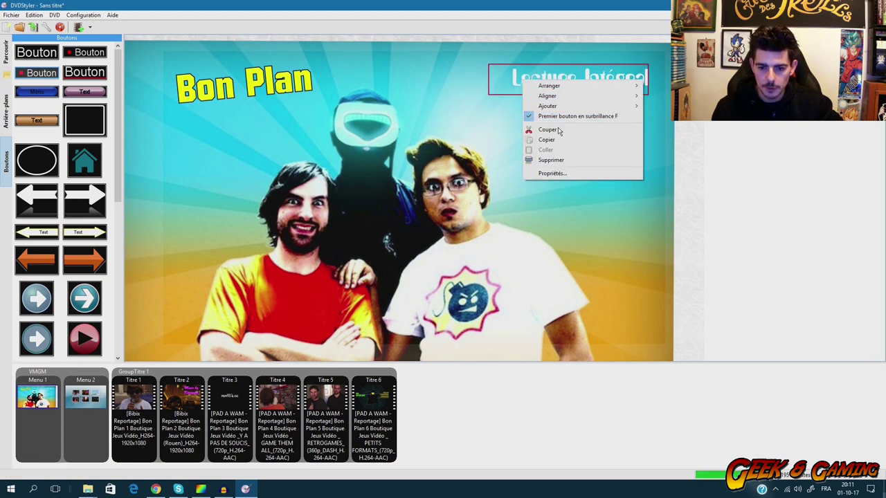
left_click(548, 174)
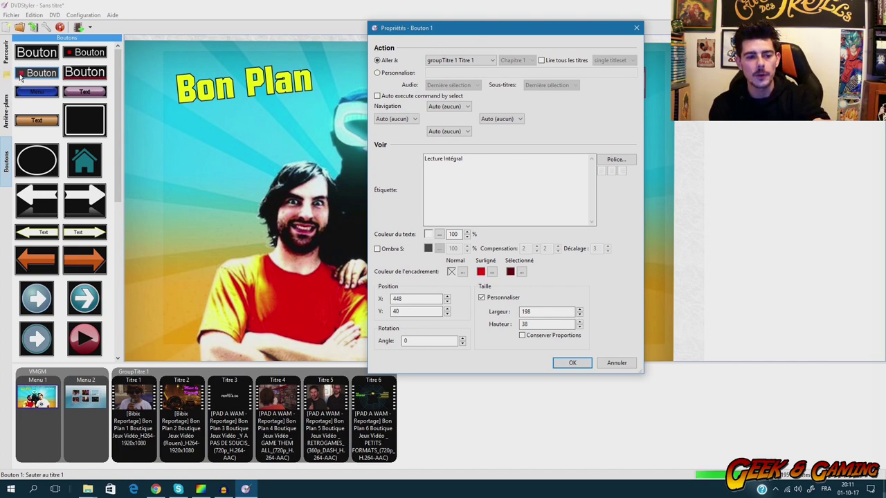
left_click(462, 272)
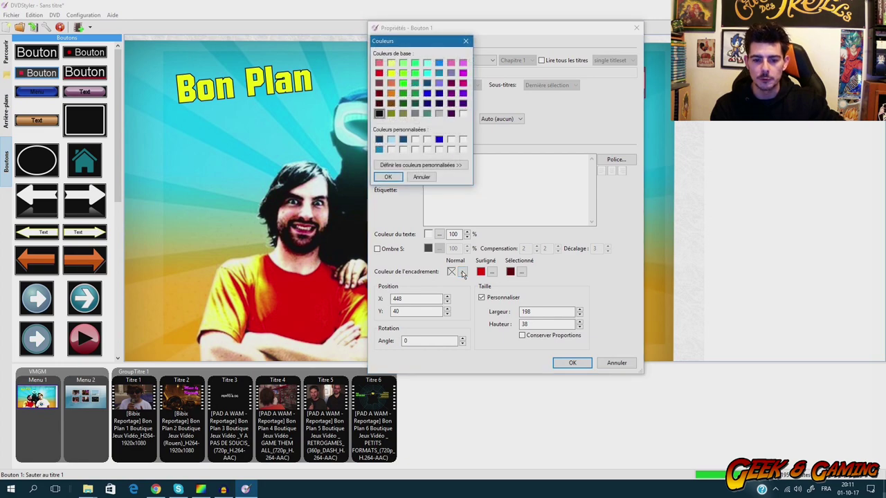
left_click(379, 113)
left_click(388, 177)
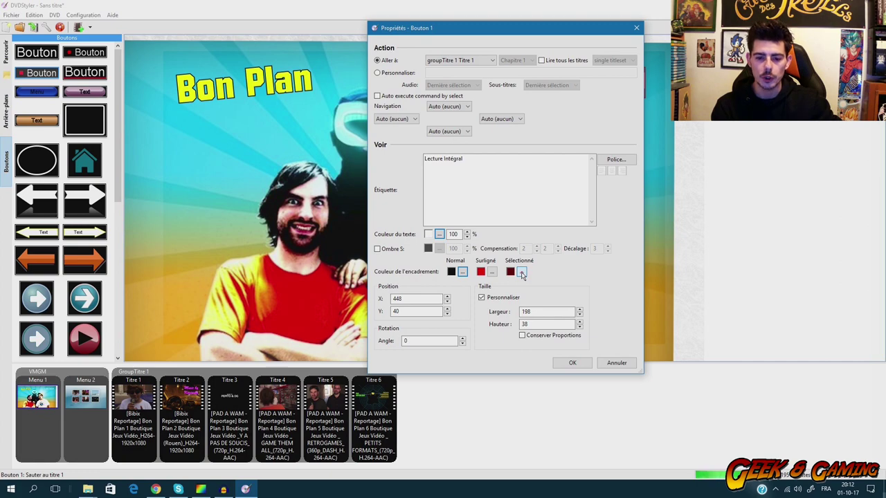
left_click(522, 272)
left_click(439, 140)
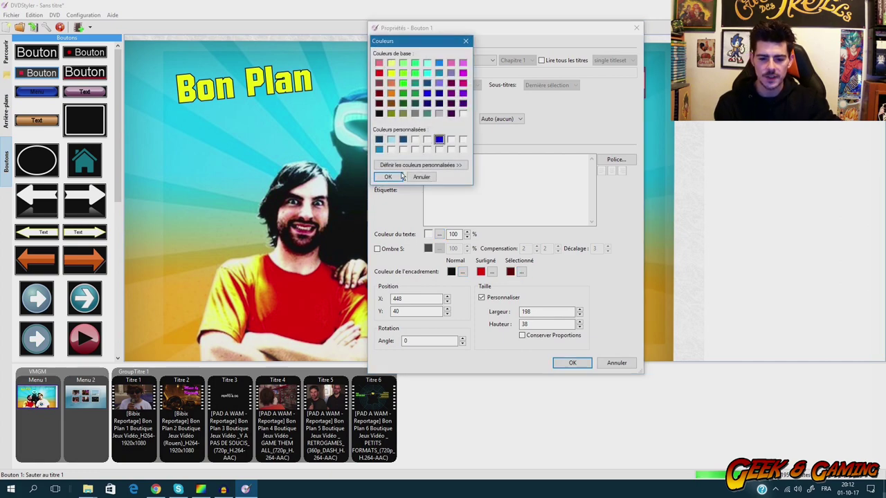
left_click(388, 177)
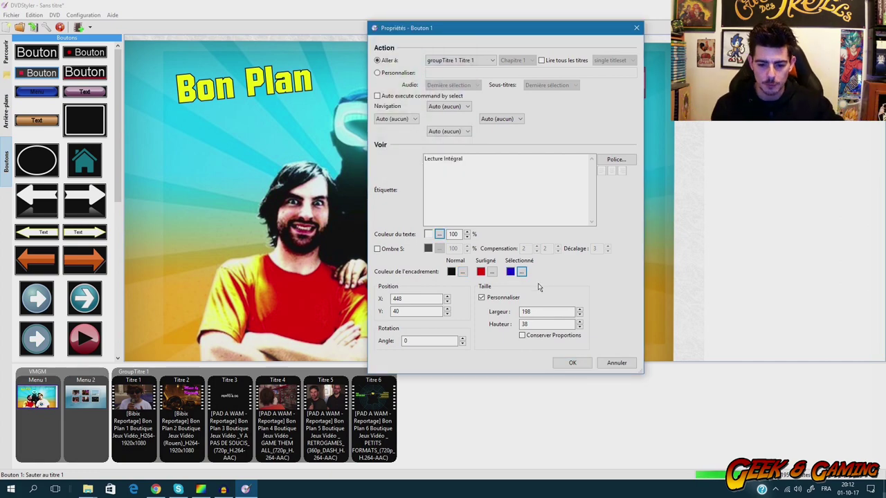
left_click(572, 363)
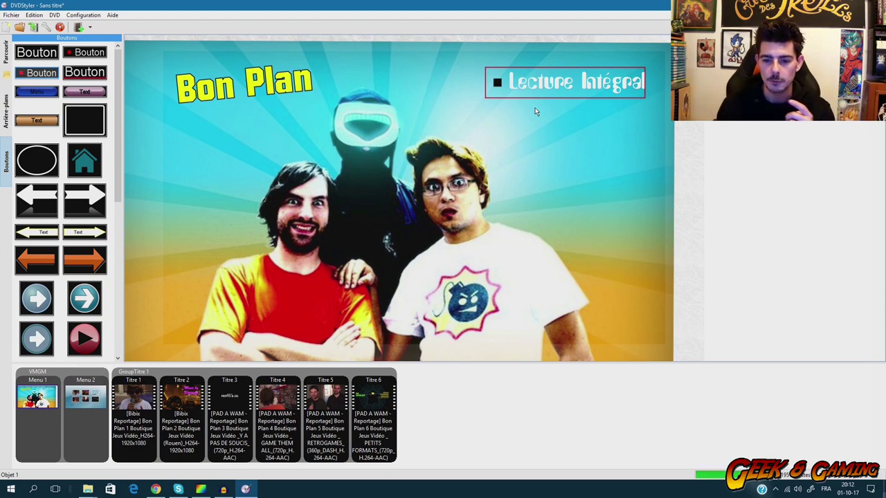
Set the "Lecture Intégral" button's text colour to black, nudge the button slightly up and deselect it.
left_click_drag(540, 88, 539, 89)
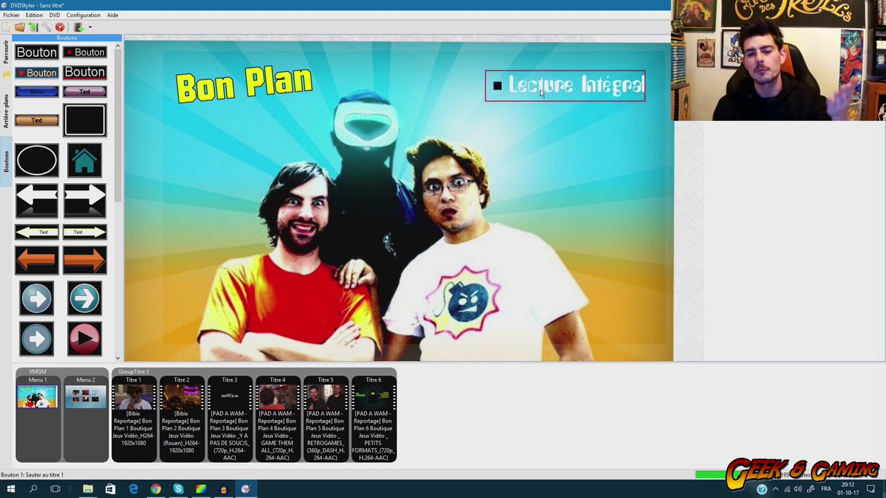
right_click(541, 90)
left_click(569, 181)
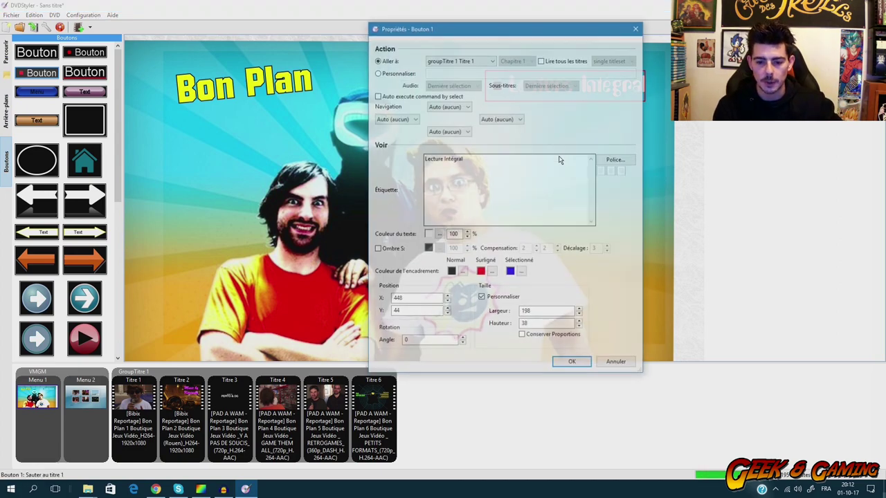
left_click(439, 234)
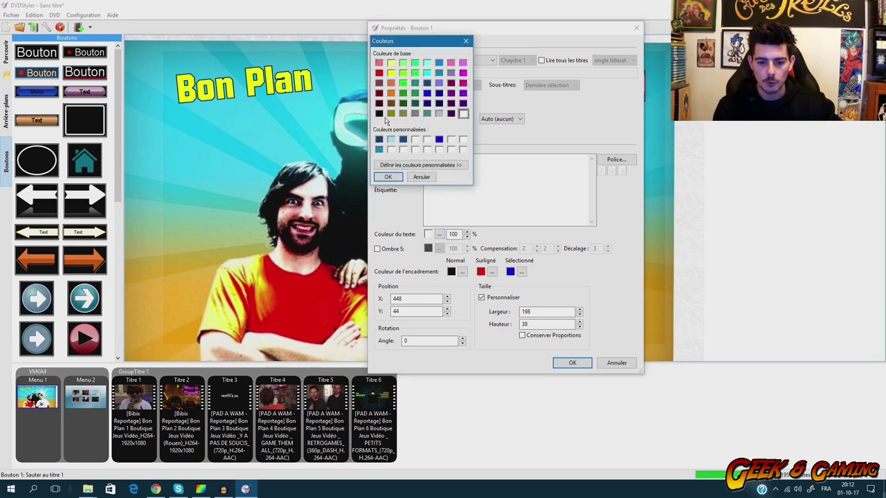
left_click(387, 177)
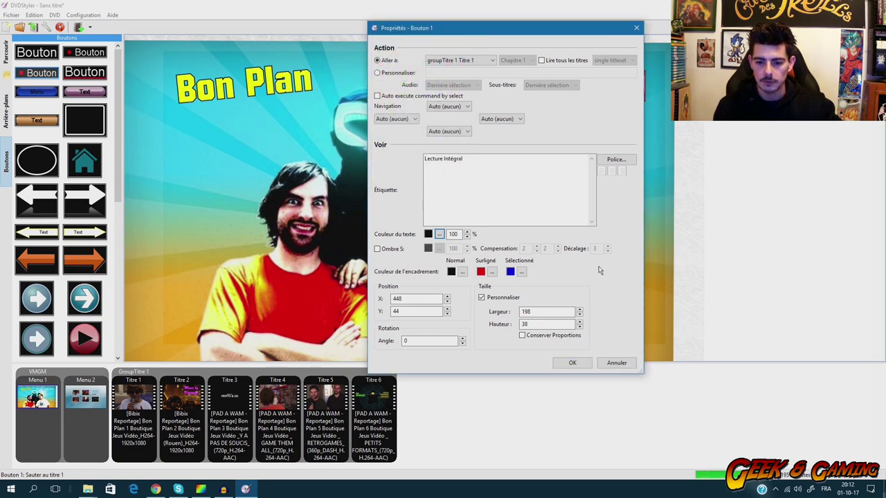
left_click(572, 362)
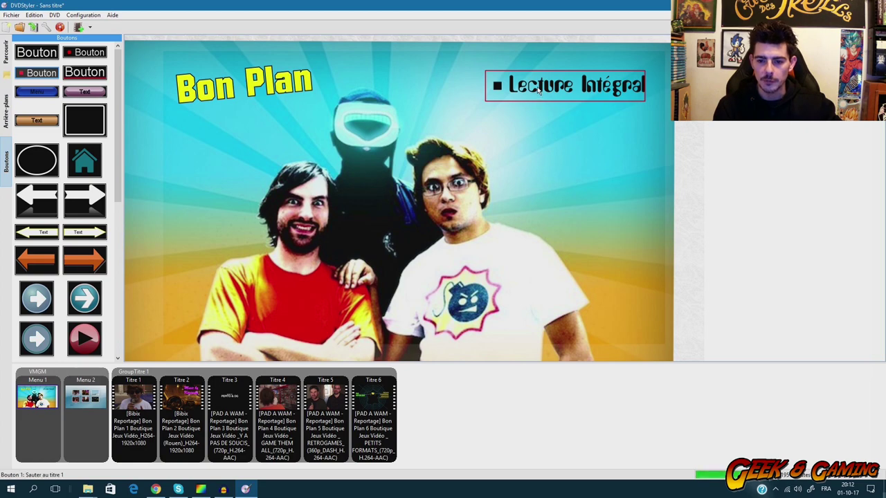
left_click_drag(540, 88, 543, 82)
left_click(538, 156)
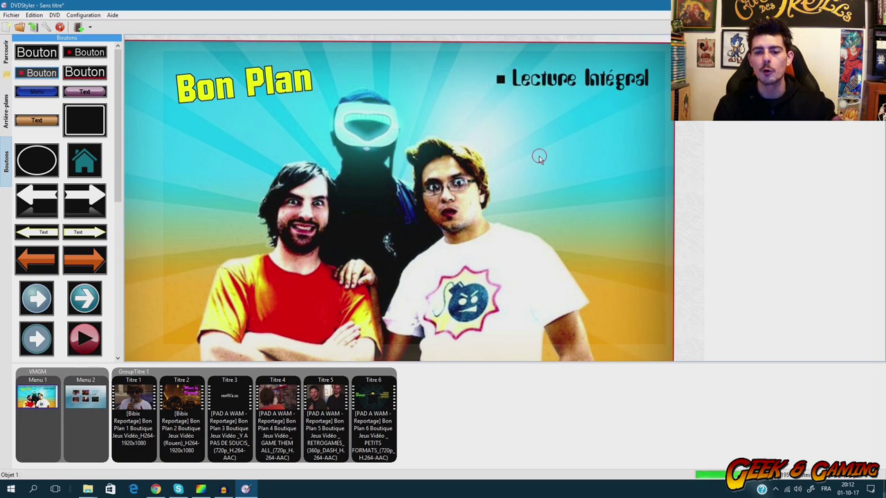
Duplicate the "Lecture Intégral" button and align the copy directly below the original.
left_click(539, 81)
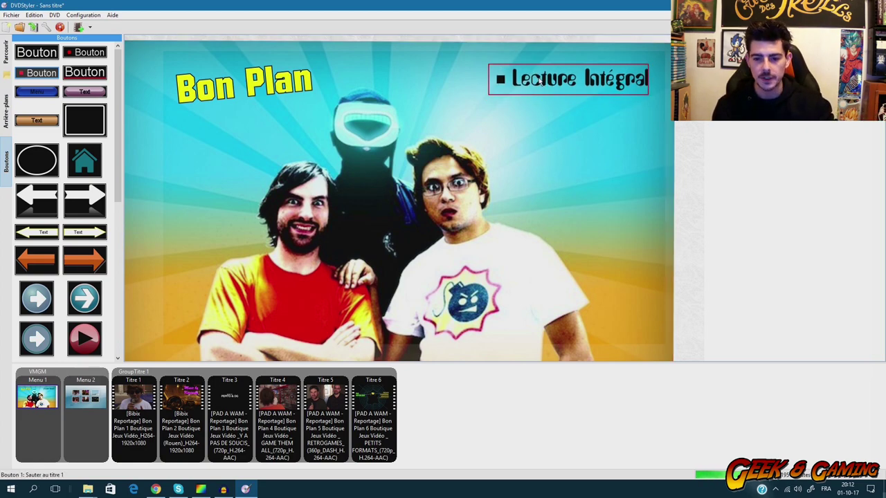
left_click(544, 125)
key("ctrl+v")
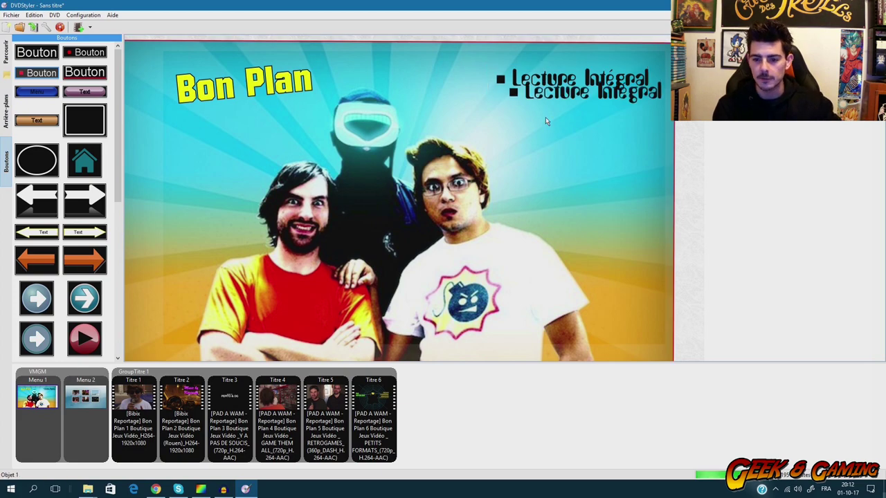
left_click_drag(555, 95, 543, 119)
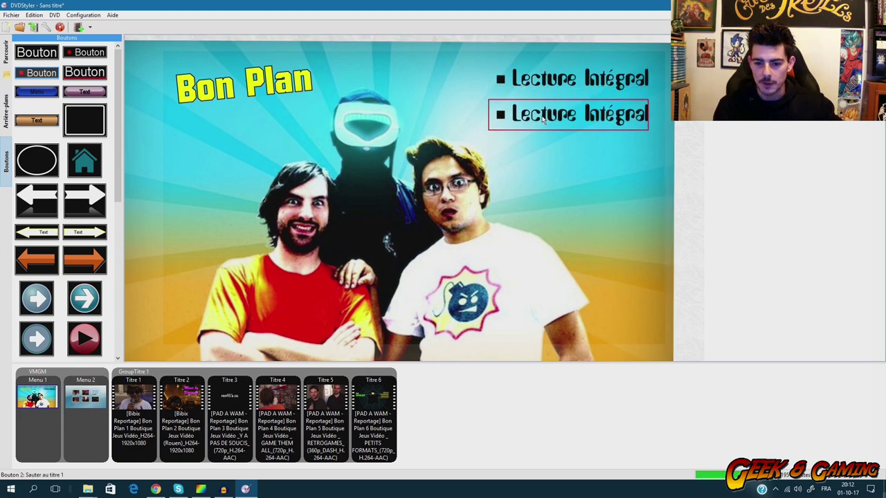
Change the lower button's label to "Choisir épisodes" and apply the properties.
right_click(543, 119)
left_click(572, 209)
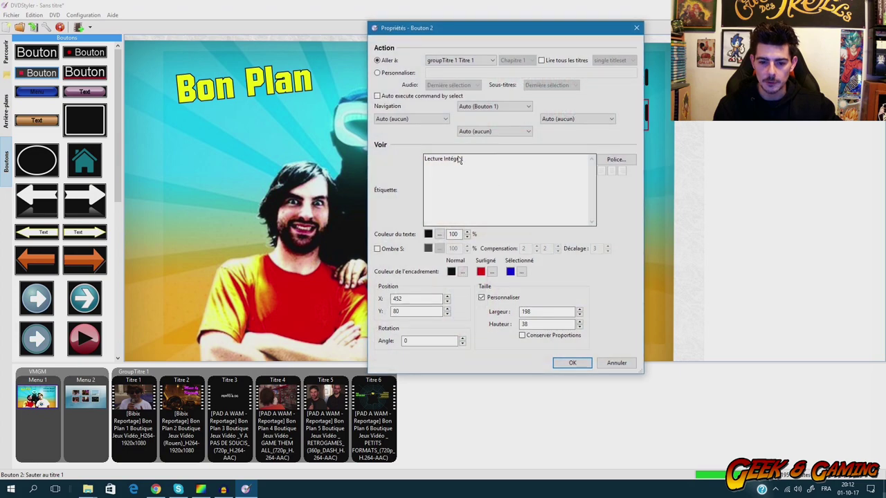
type("Choi")
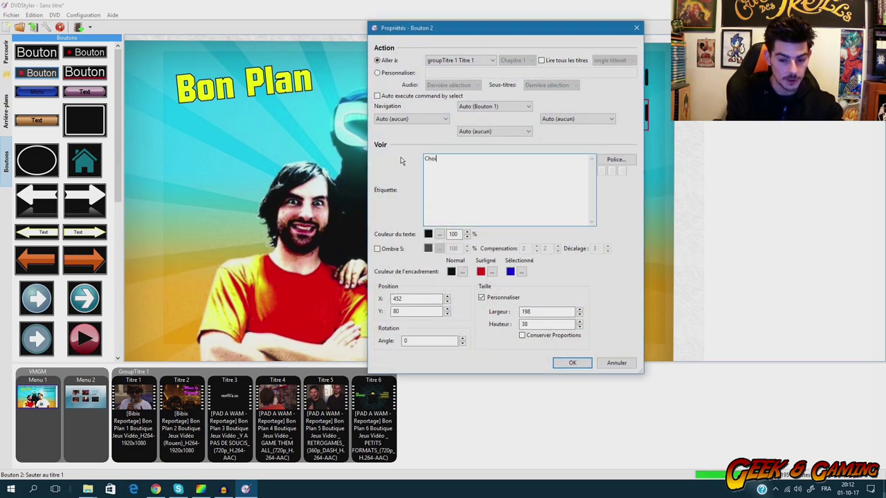
type("sir ")
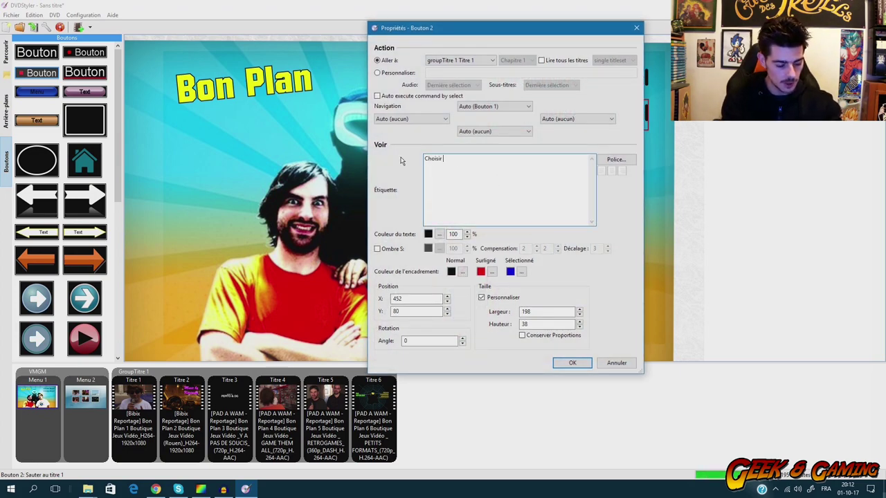
type("épisodes")
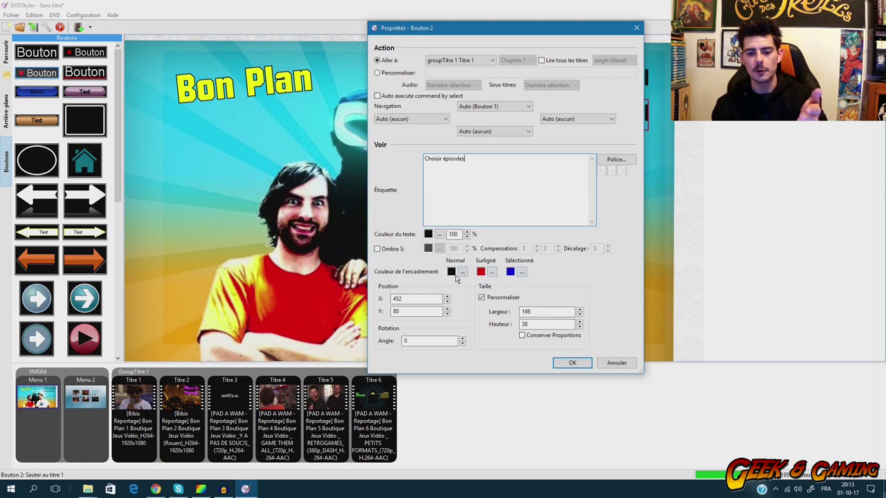
left_click(572, 362)
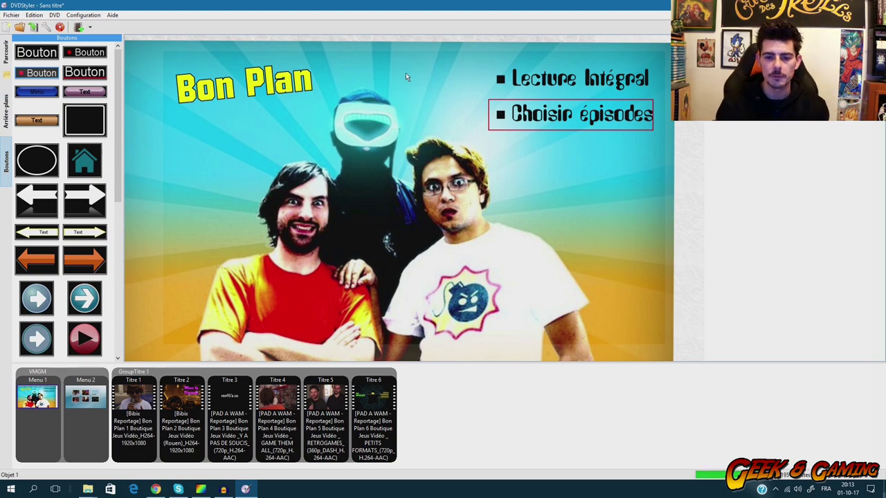
Insert the Padawam game-controller picture from the SeedCast image folder into the main menu.
left_click_drag(494, 11, 284, 77)
scroll(727, 239, "down", 1)
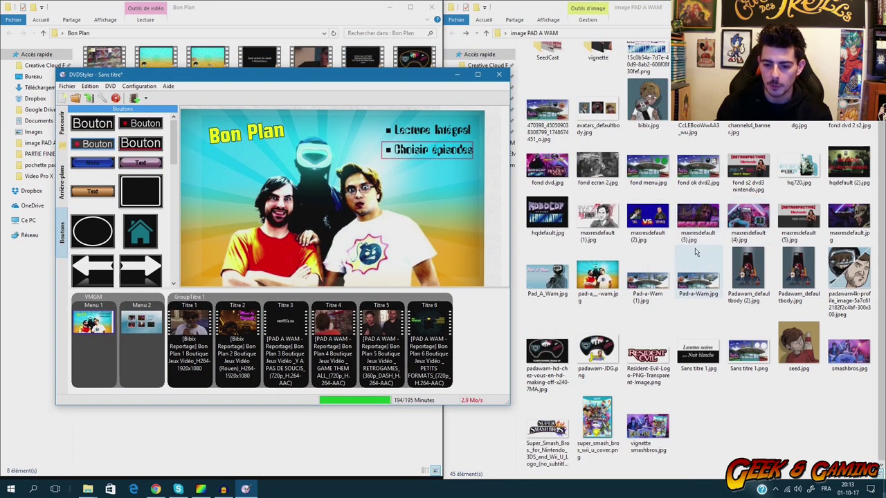
scroll(685, 289, "up", 1)
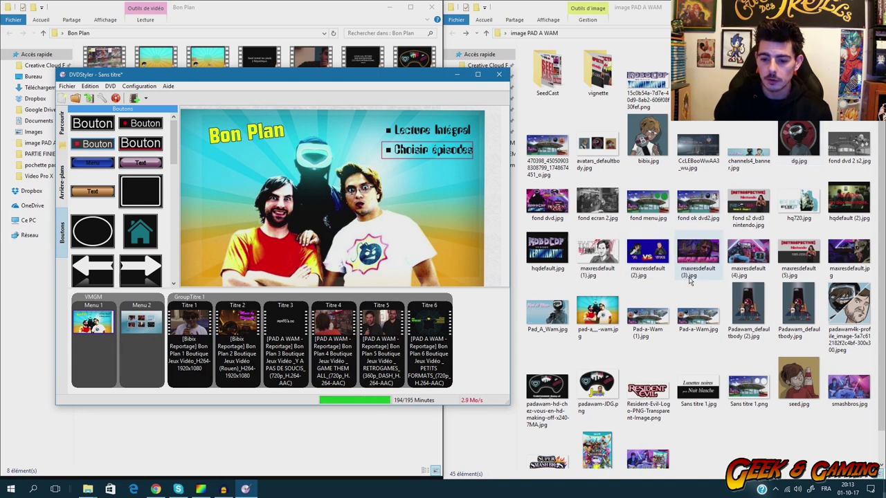
scroll(697, 256, "down", 1)
left_click(595, 350)
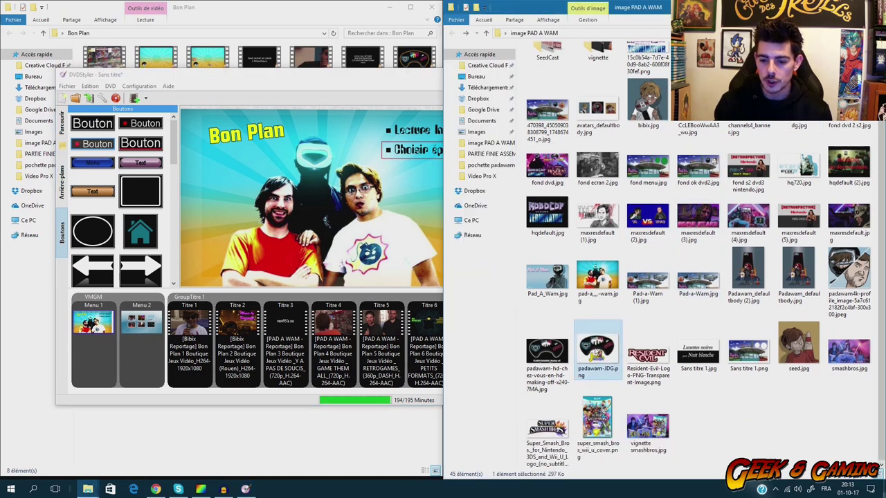
scroll(602, 346, "up", 1)
double_click(548, 72)
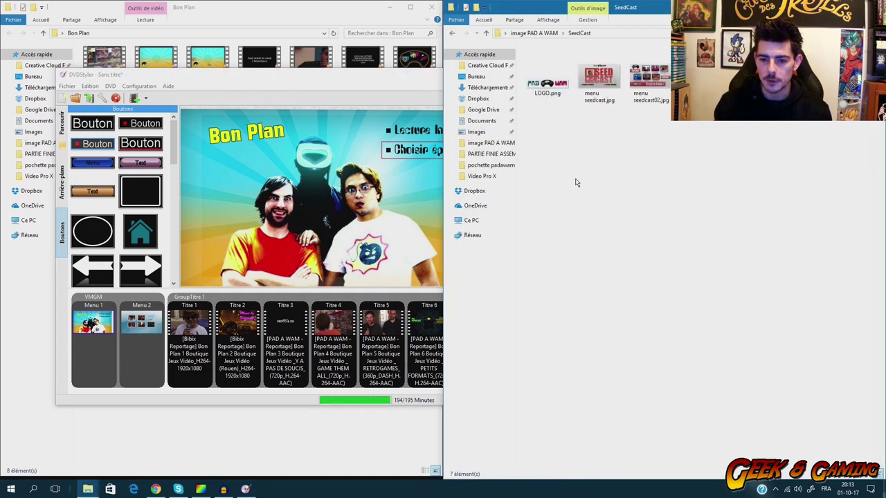
left_click_drag(598, 83, 300, 165)
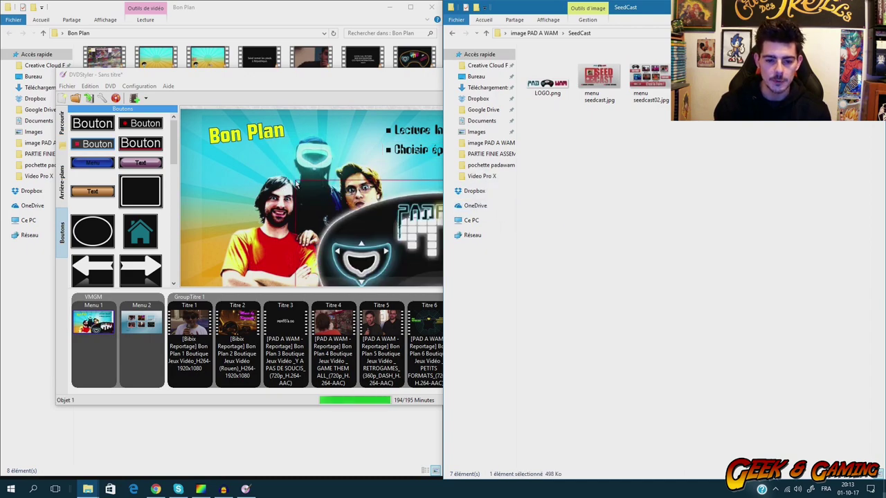
Shrink the controller picture, tilt it slightly and place it just under the "Bon Plan" title.
double_click(305, 77)
left_click_drag(333, 170, 415, 184)
left_click_drag(472, 223, 227, 105)
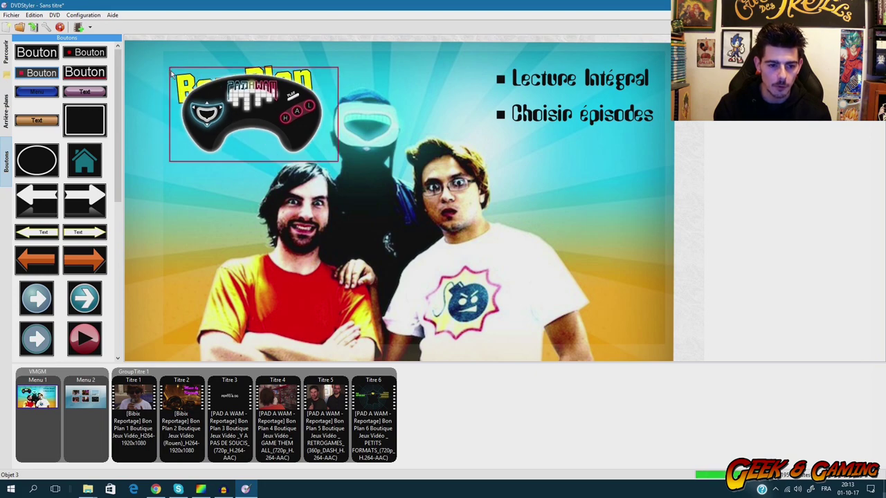
left_click_drag(171, 72, 160, 86)
left_click_drag(227, 131, 211, 159)
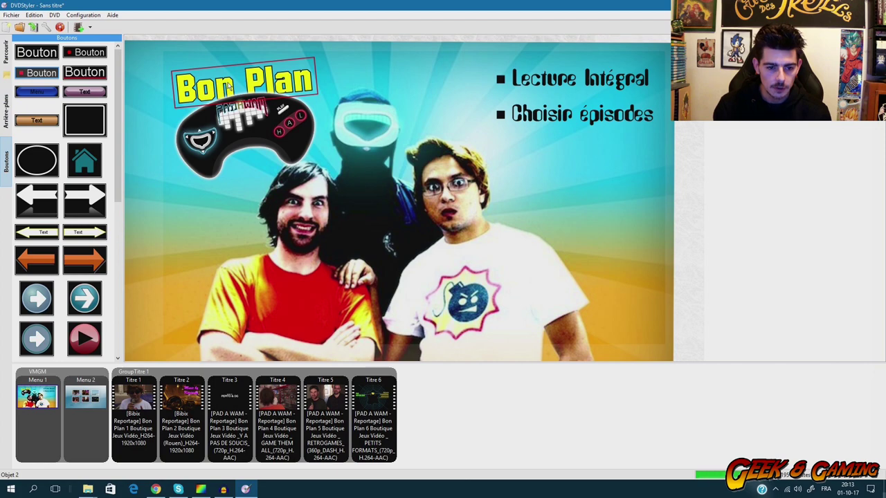
Bring the "Bon Plan" title to the foreground and position it over the controller's lower edge, with the controller moved up.
right_click(228, 85)
mouse_move(238, 88)
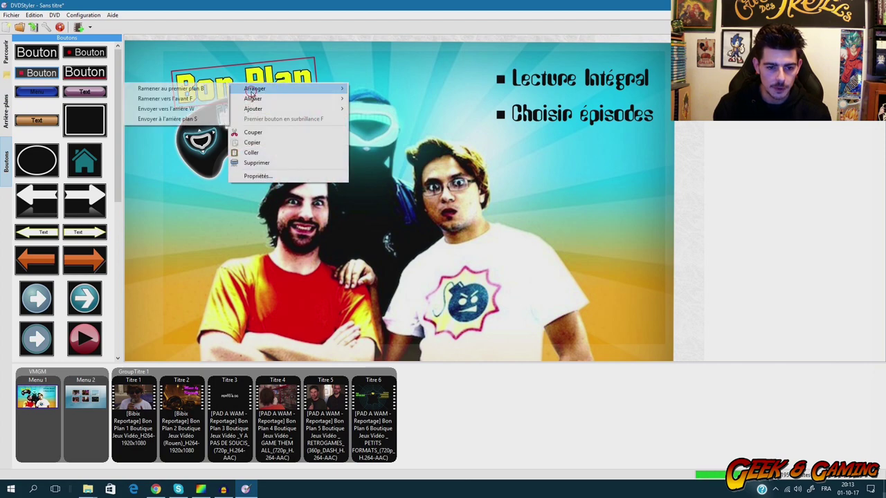
left_click(187, 91)
left_click_drag(187, 94, 194, 183)
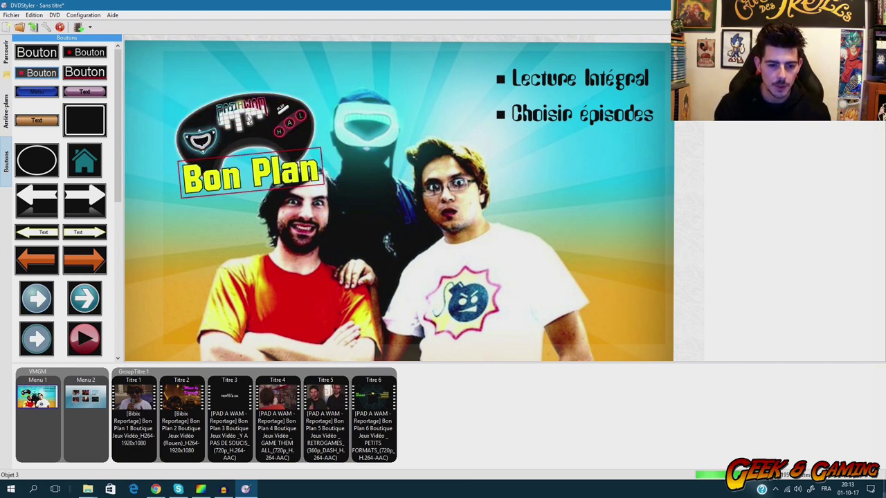
left_click_drag(239, 108, 243, 85)
left_click_drag(245, 183, 213, 161)
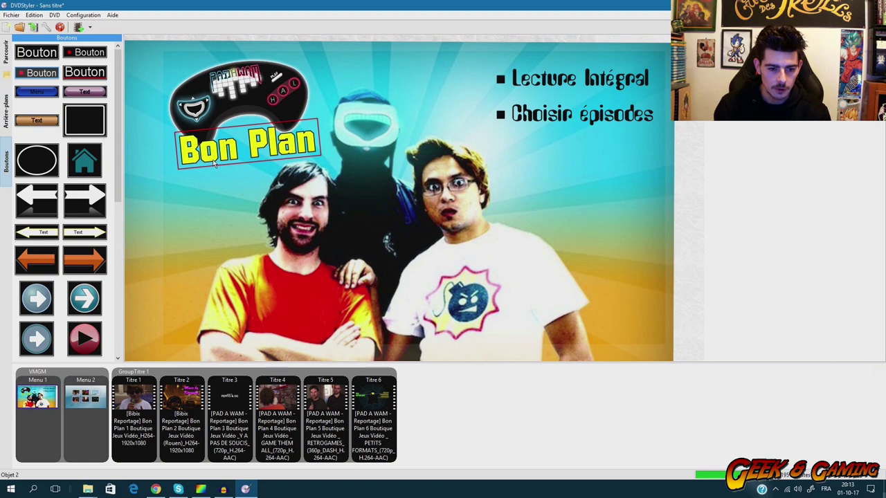
left_click_drag(296, 134, 294, 134)
Reduce the size of the controller picture and the "Bon Plan" title, and centre the title below the controller.
left_click(298, 84)
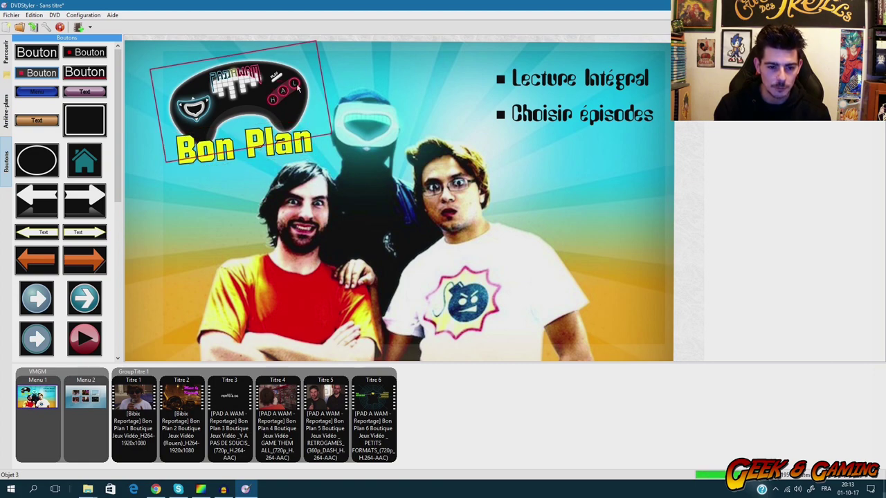
left_click_drag(314, 41, 240, 81)
left_click_drag(242, 149, 223, 142)
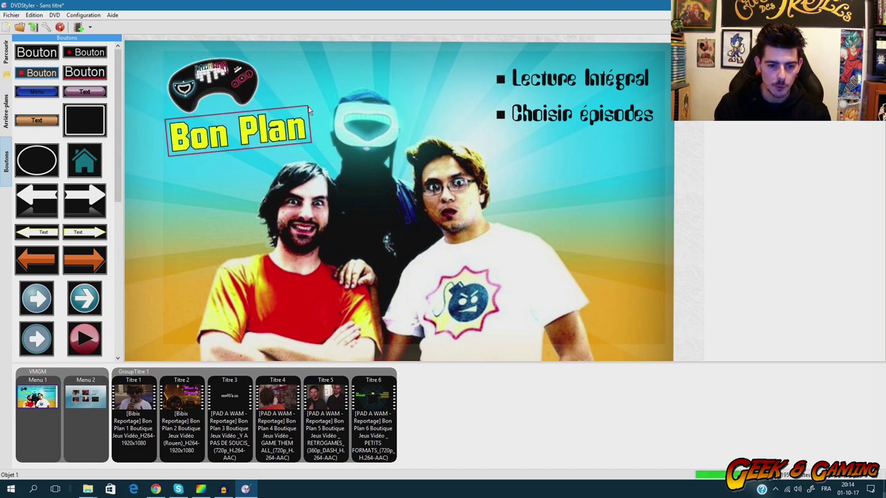
left_click_drag(307, 108, 301, 122)
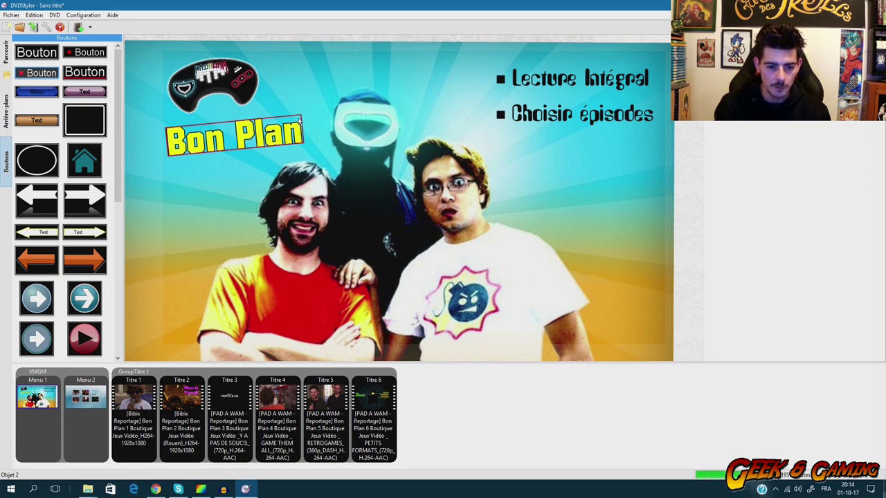
mouse_move(298, 118)
left_mouse_down()
mouse_move(291, 137)
mouse_move(301, 134)
left_mouse_up()
left_click(288, 179)
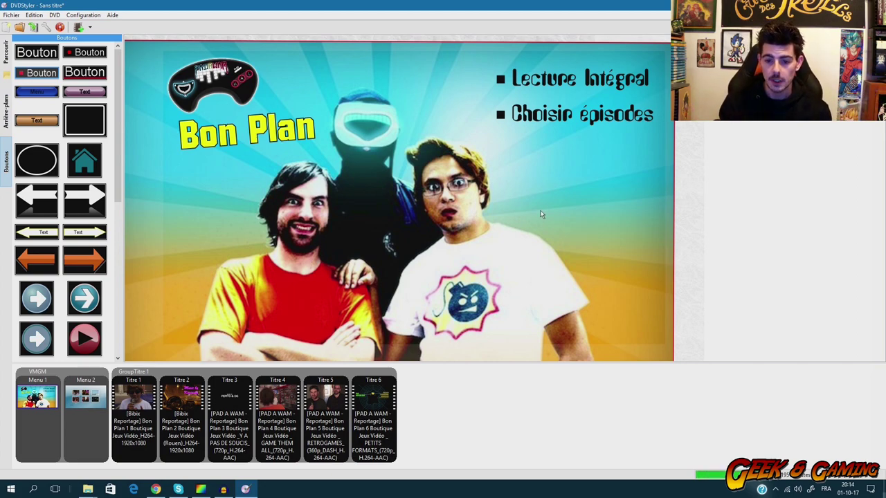
Add the video file "PADAWAM HD VISITE CHEZ ITI63 MAKING_OFF BON PLAN 03_H264-1280x720.mp4" to the DVD.
left_click(84, 402)
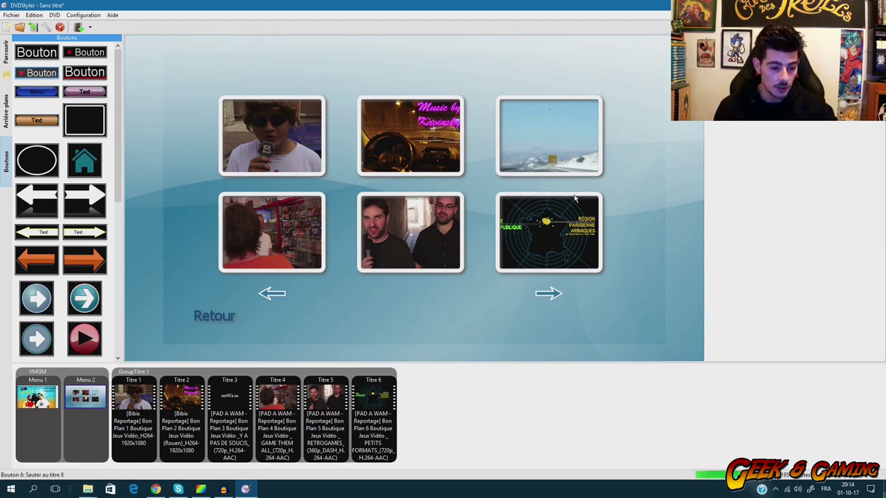
left_click(32, 393)
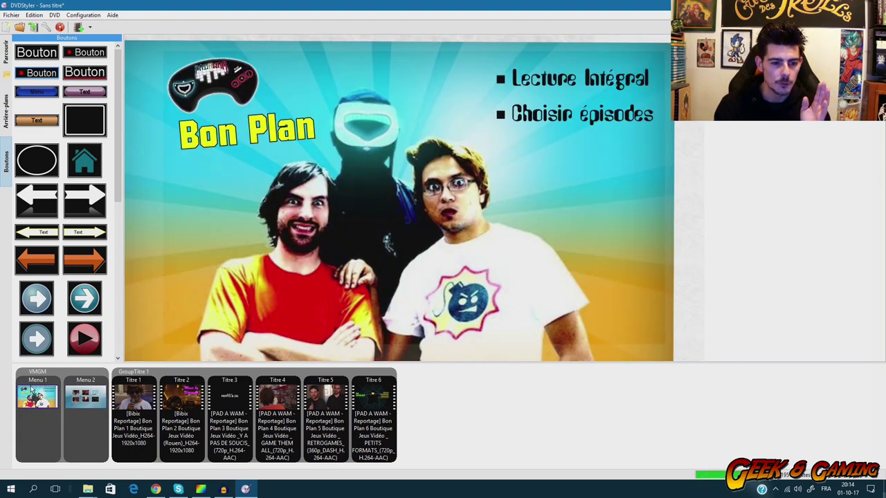
left_click(91, 28)
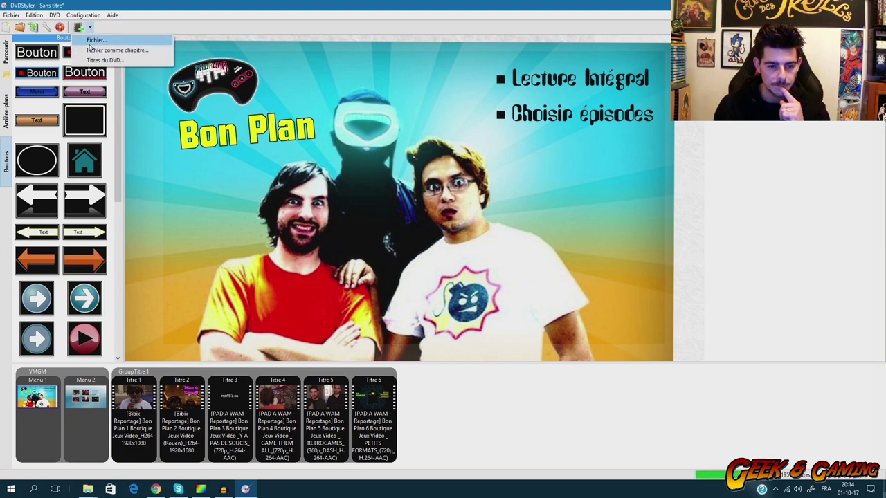
left_click(95, 41)
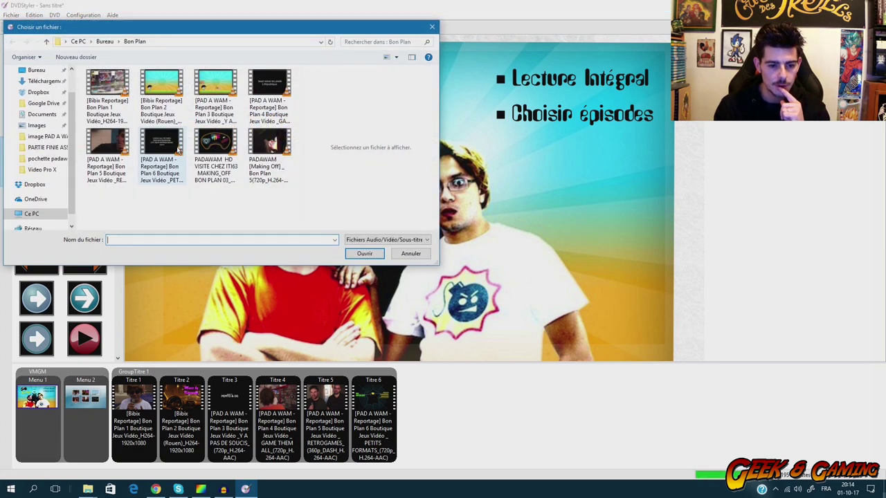
left_click(215, 145)
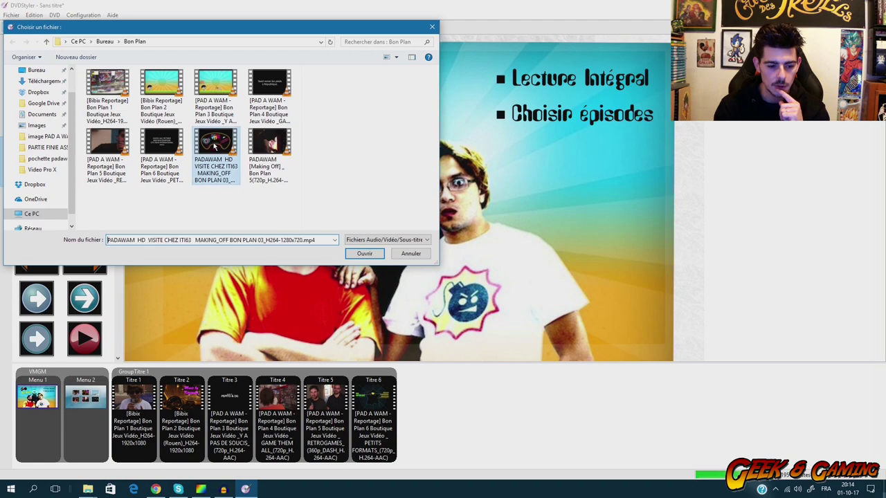
left_click(365, 255)
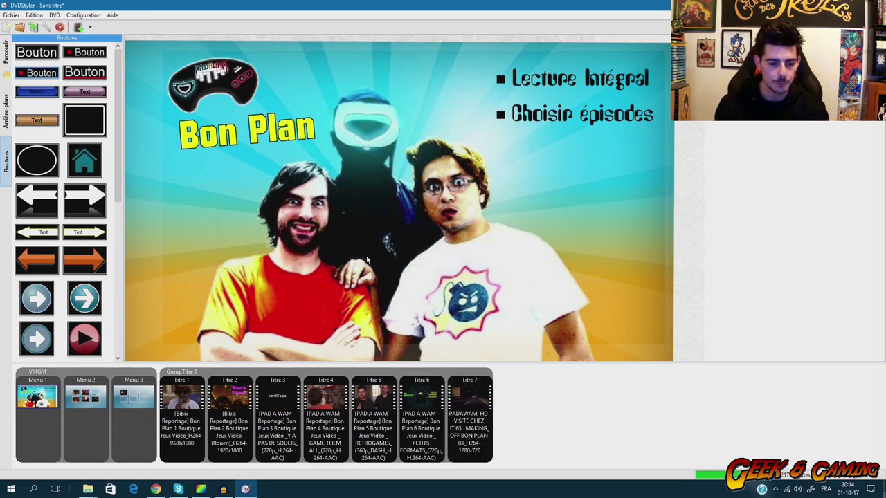
Delete Menu 3 from the project.
left_click(136, 400)
right_click(137, 400)
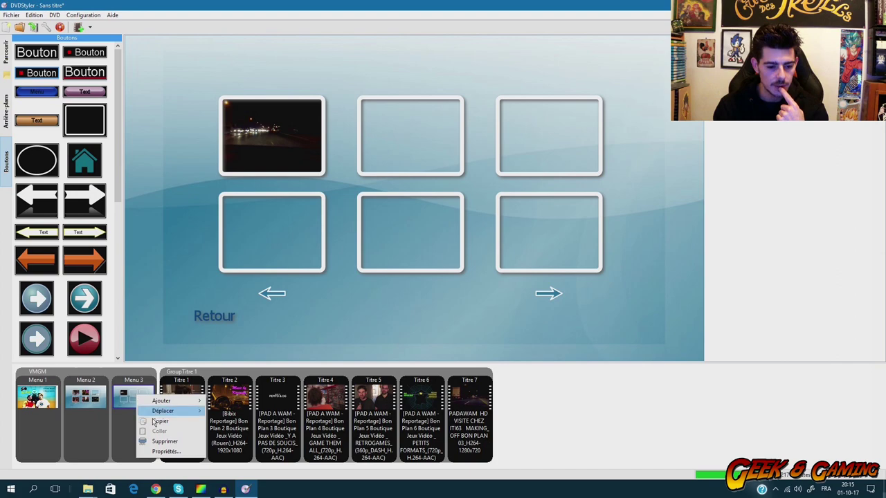
left_click(165, 443)
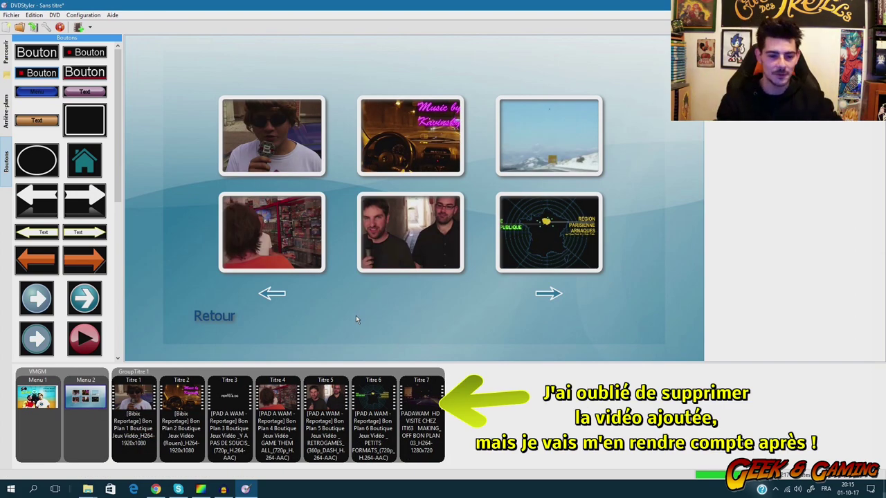
Place the neon Padawam controller image from the "image PAD A WAM" folder behind Menu 2's thumbnails, filling the frame.
left_click(45, 397)
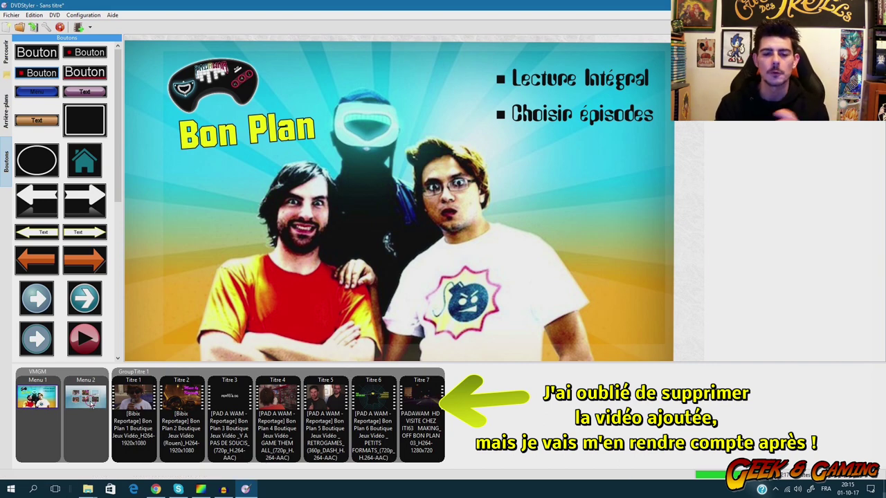
left_click(90, 405)
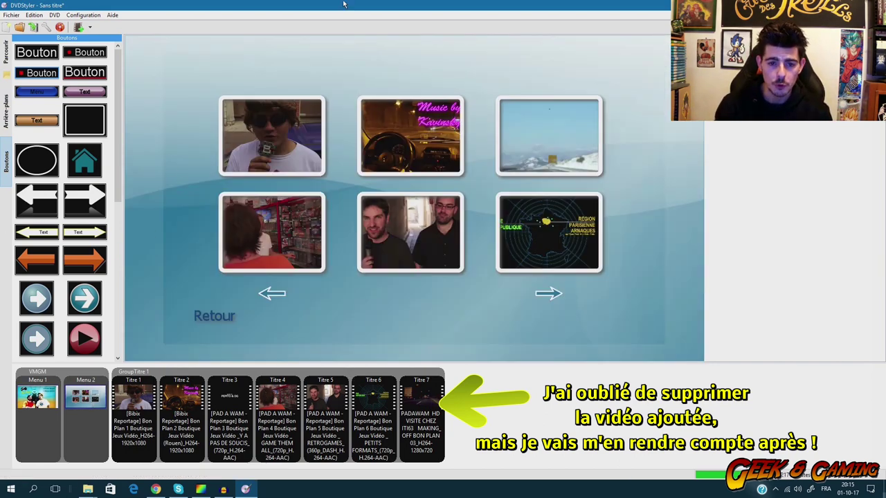
left_click_drag(349, 7, 231, 79)
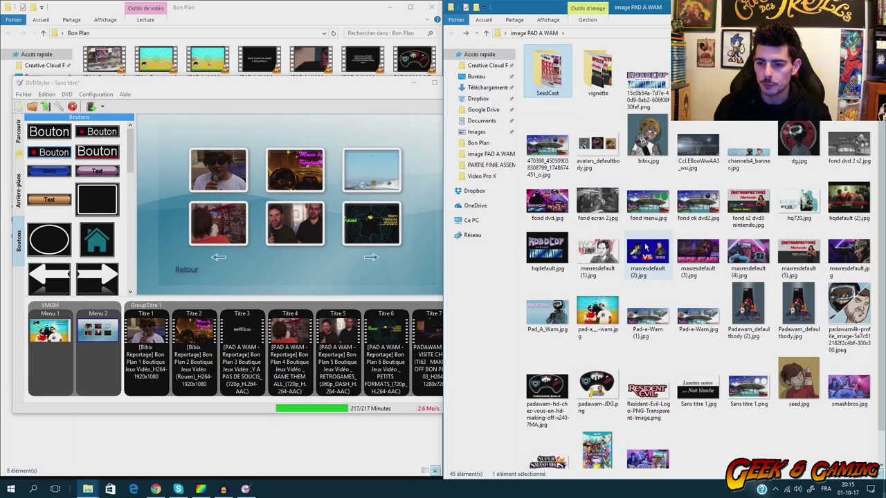
left_click(742, 255)
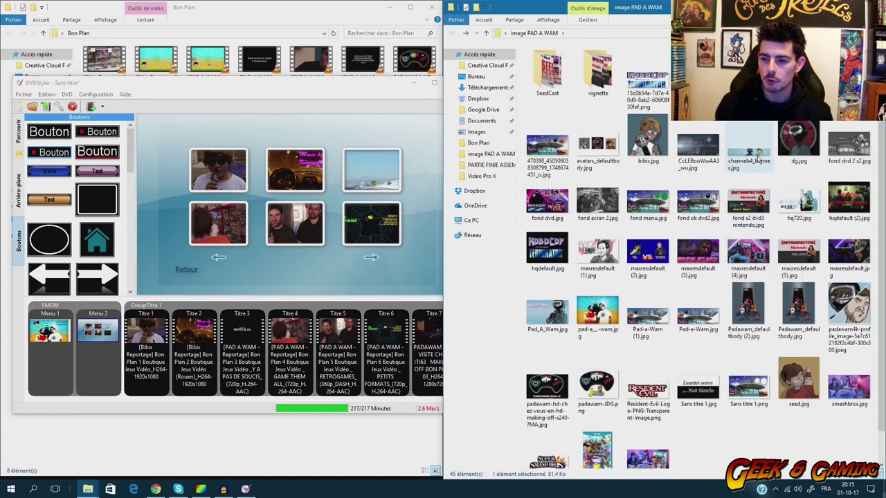
scroll(736, 235, "down", 1)
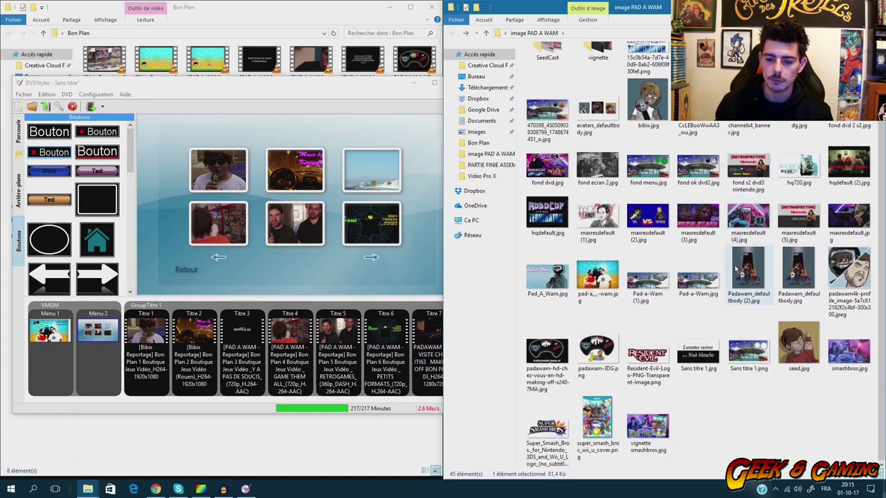
scroll(733, 281, "up", 1)
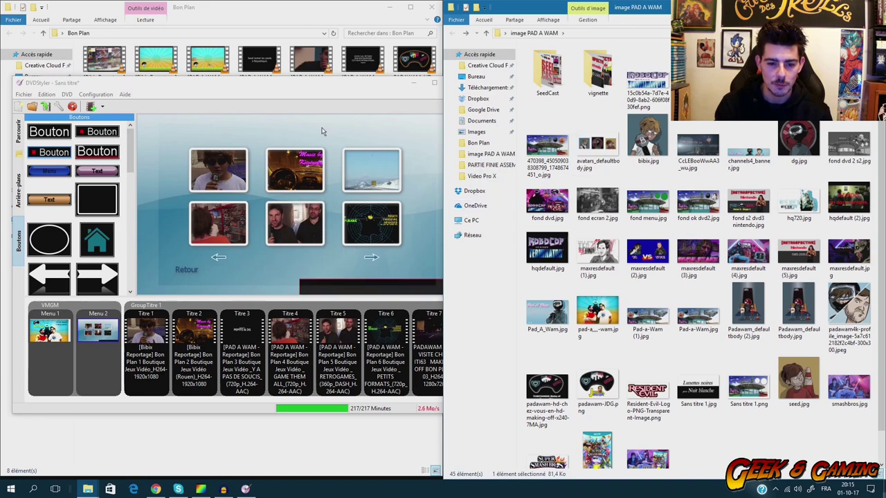
double_click(337, 90)
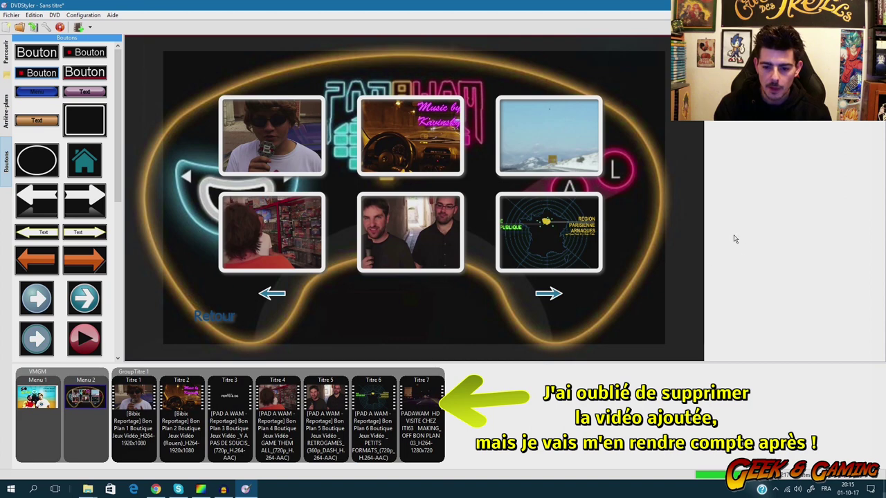
Delete both navigation arrows and the "Retour" button from Menu 2.
left_click_drag(550, 297, 502, 310)
left_click_drag(271, 296, 282, 310)
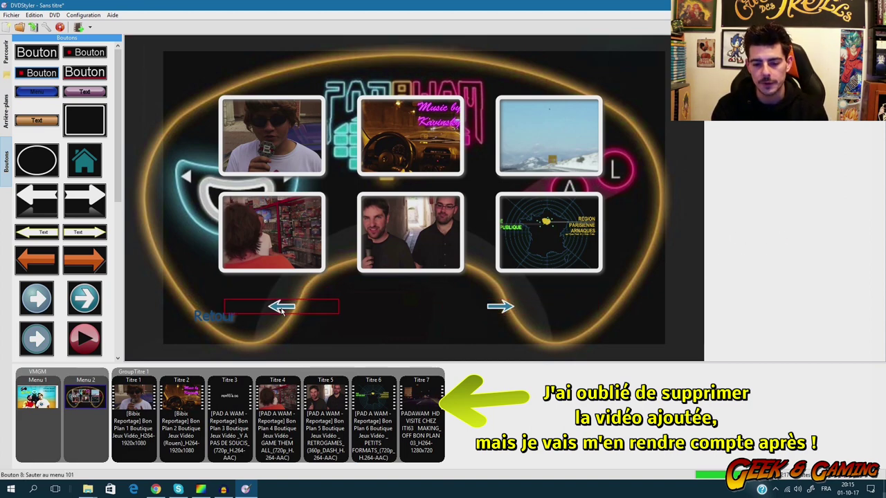
left_click(498, 312)
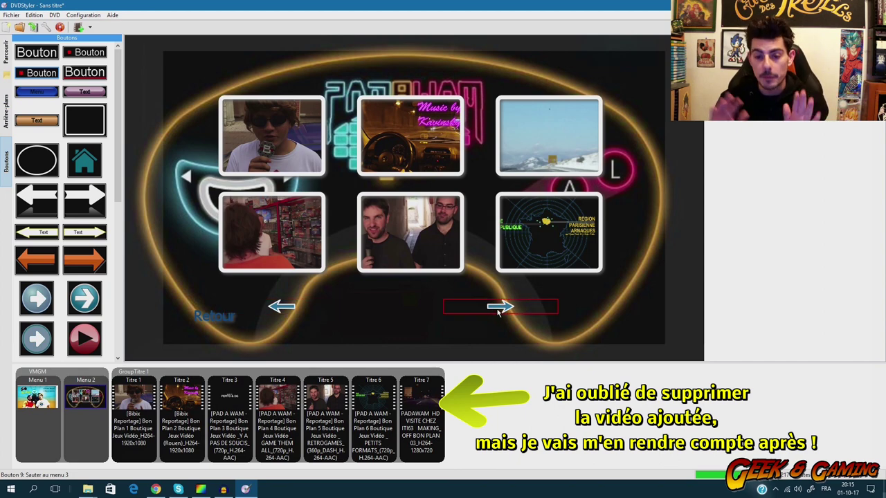
key("Delete")
left_click(283, 309)
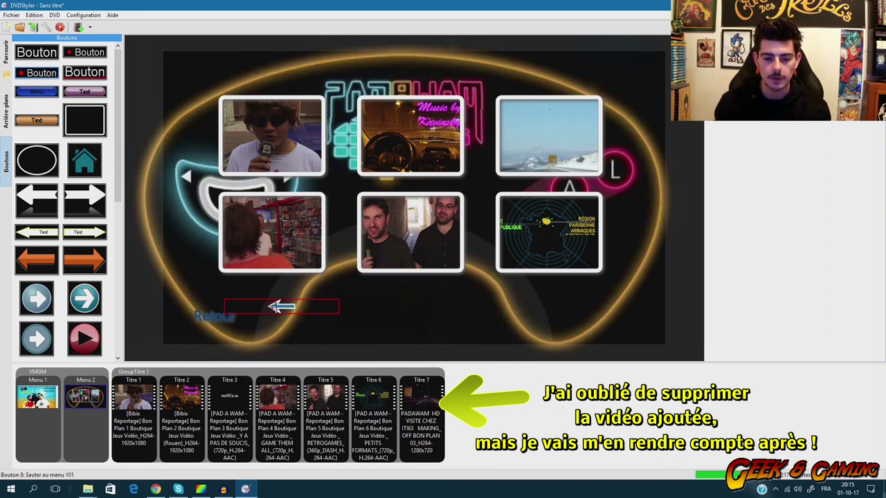
key("Delete")
left_click(201, 323)
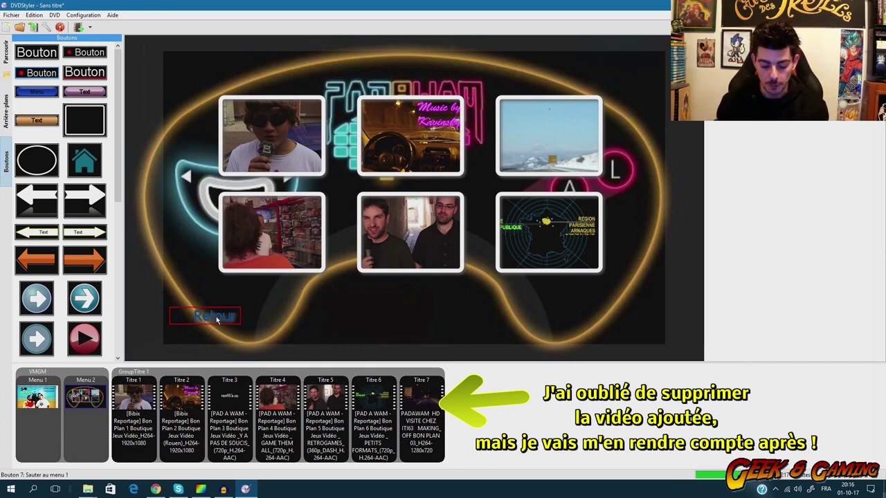
key("Delete")
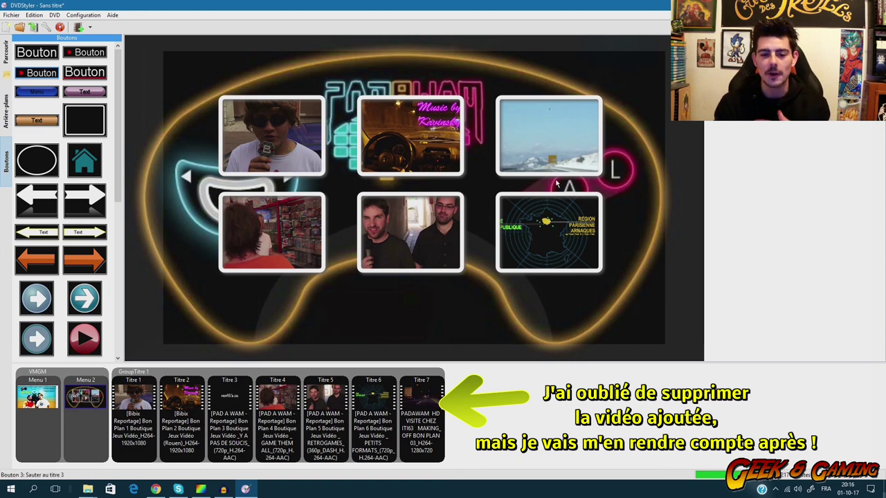
Shrink the fifth and sixth episode thumbnails and move them into the lower right corner of Menu 2.
left_click_drag(550, 227, 598, 291)
left_click_drag(424, 224, 471, 286)
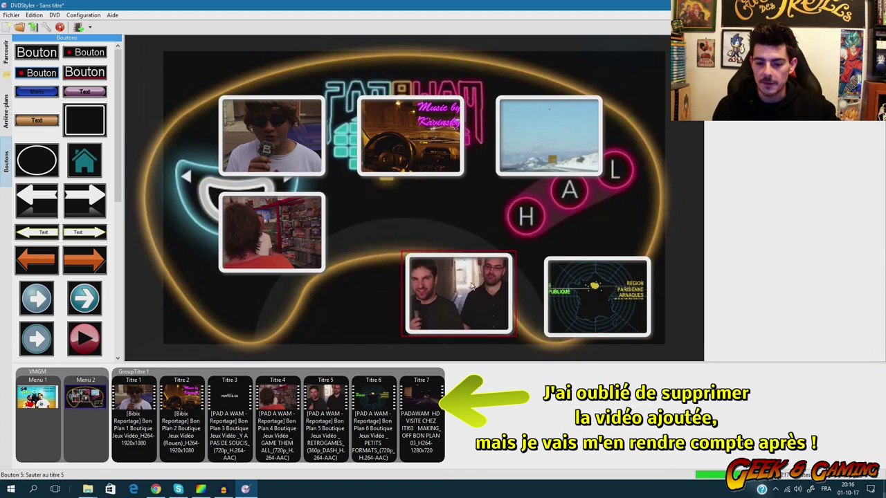
left_click(557, 270)
left_click_drag(541, 258, 609, 311)
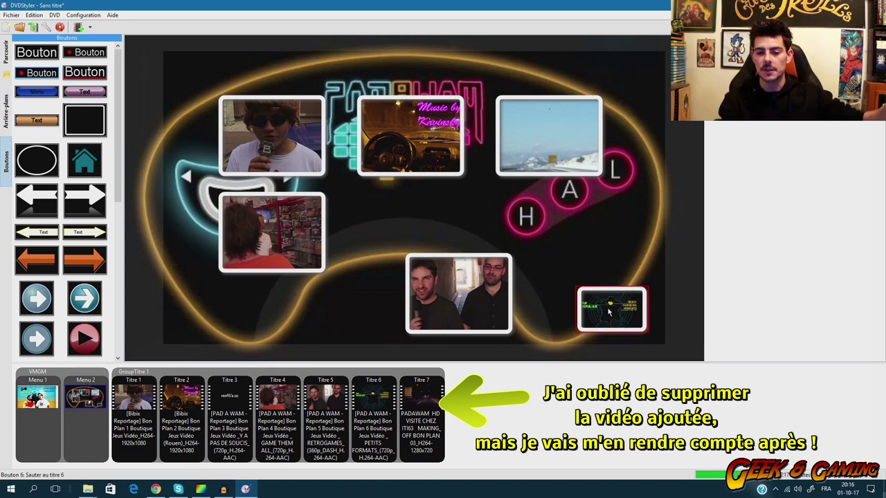
left_click(407, 259)
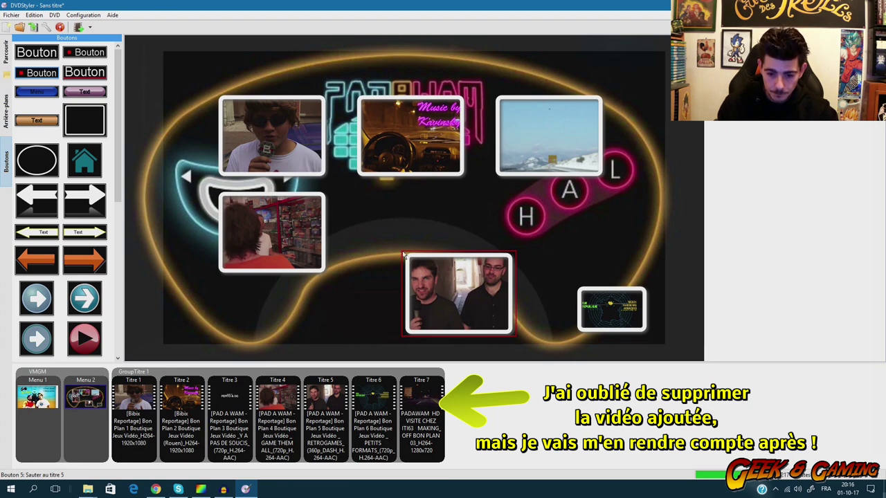
left_click_drag(404, 257, 457, 293)
left_click_drag(478, 323, 518, 315)
Place the first episode thumbnail above the controller's D-pad and set its size to 150 by 90.
left_click(222, 97)
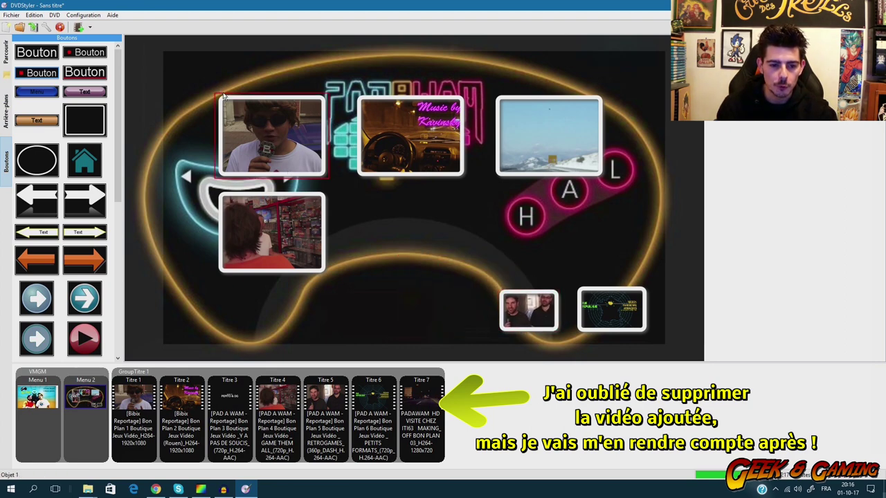
left_click_drag(216, 97, 241, 115)
left_click_drag(273, 140, 329, 146)
left_click_drag(283, 116, 279, 122)
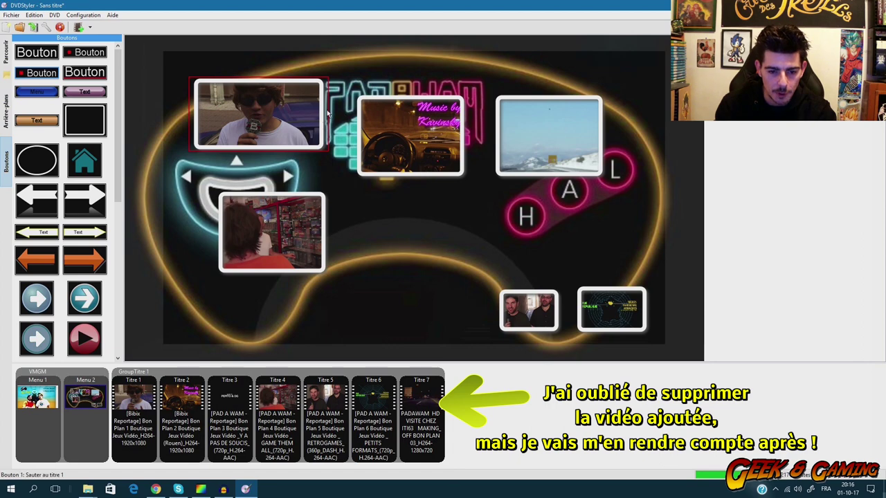
left_click_drag(288, 81, 289, 109)
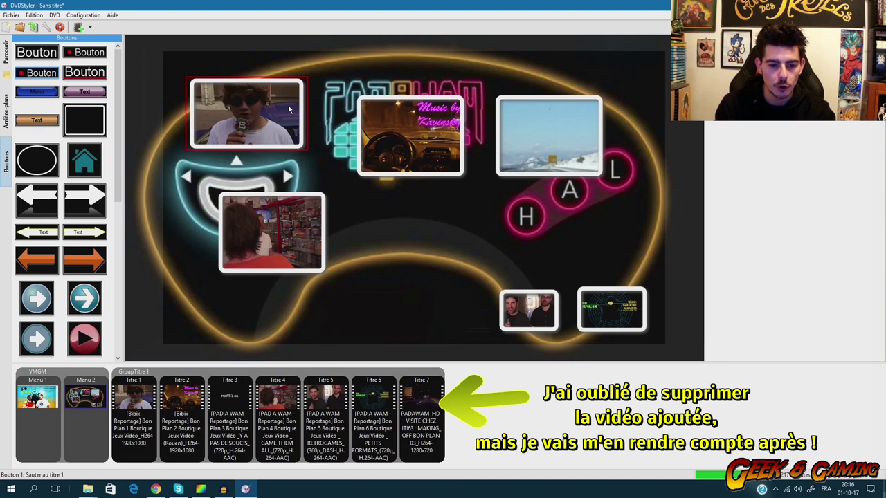
right_click(272, 113)
left_click(311, 205)
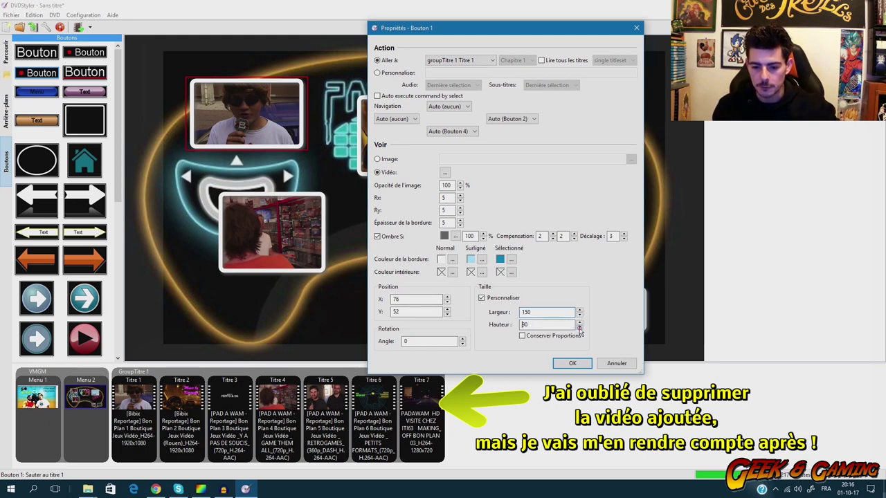
left_click(569, 363)
Set the fourth episode thumbnail's custom size to width 150 and height 90.
right_click(248, 227)
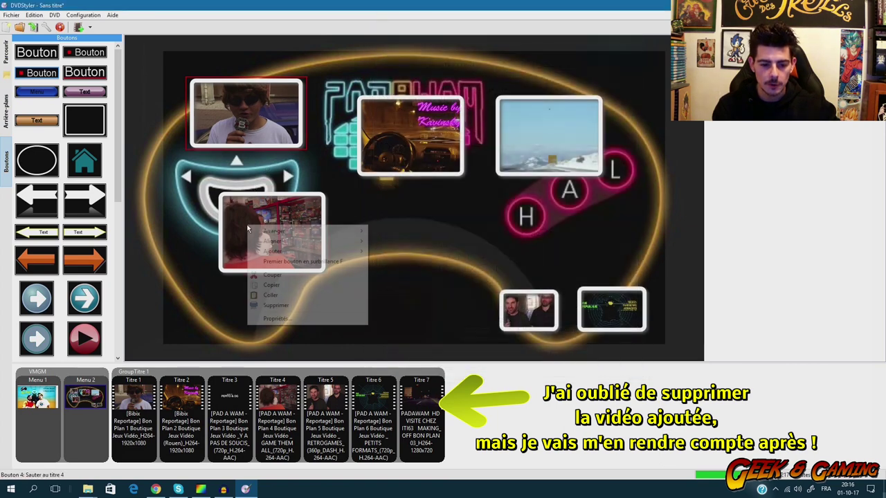
left_click(289, 319)
left_click_drag(547, 312, 505, 317)
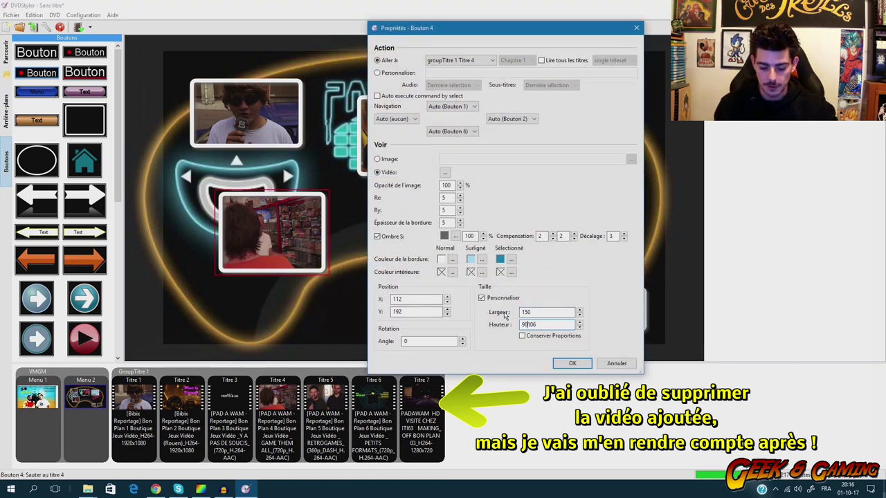
left_click(572, 364)
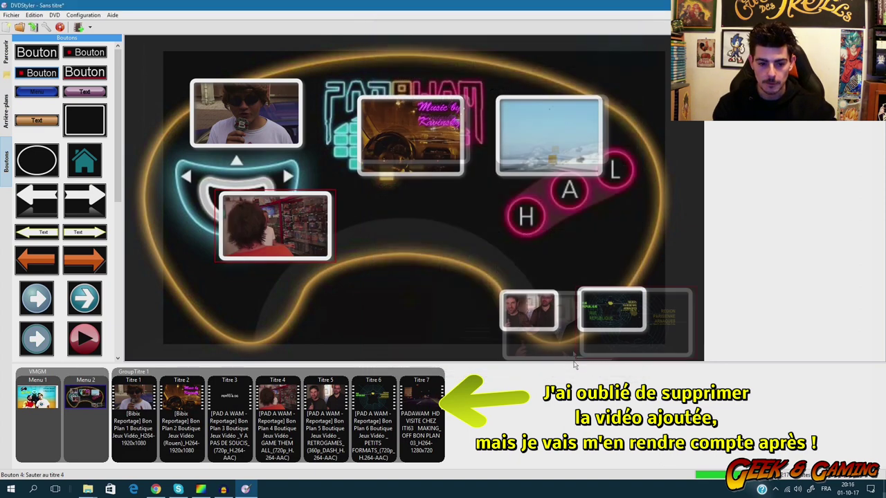
Move the third thumbnail to the lower middle of the menu and the second above the H-A-L buttons.
left_click(256, 121)
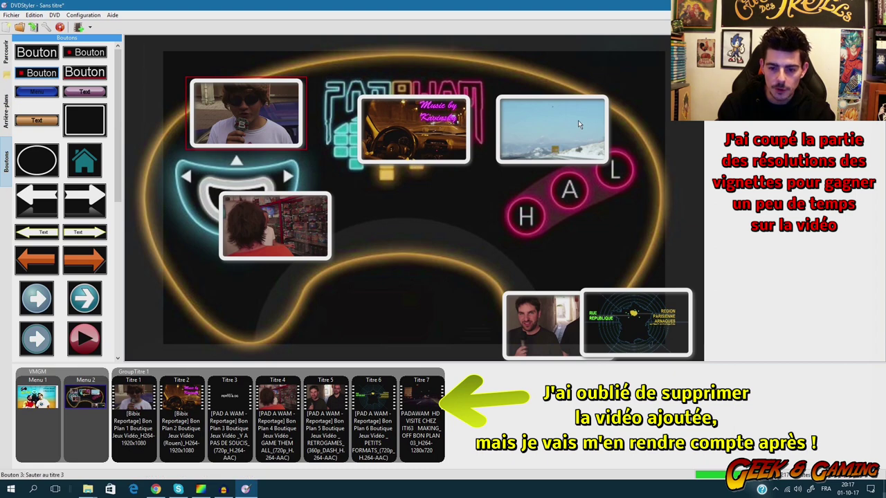
left_click_drag(578, 123, 459, 274)
left_click_drag(433, 140, 579, 123)
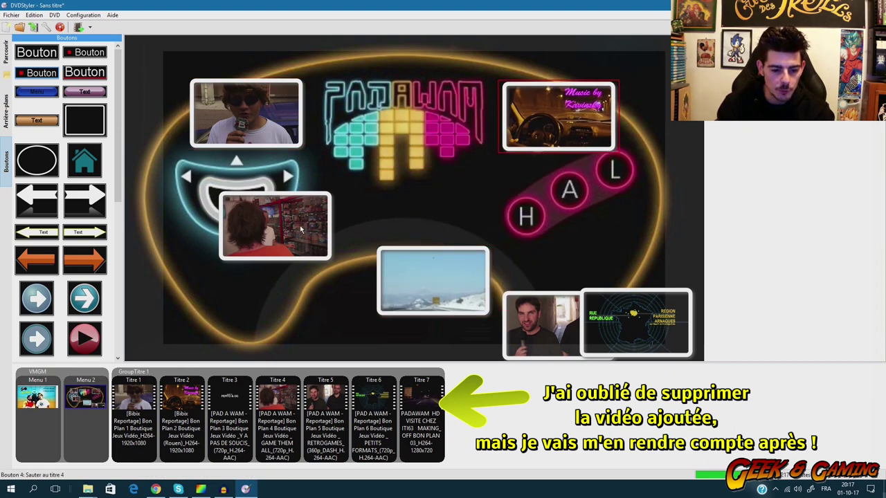
Arrange the fourth, fifth and sixth thumbnails in a bottom row, with the third thumbnail above them beside the H button.
left_click_drag(299, 227, 389, 203)
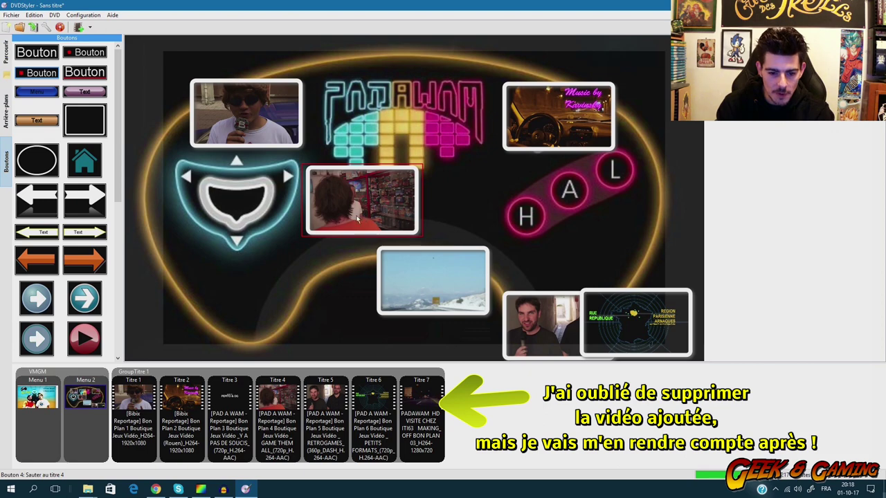
left_click_drag(358, 219, 333, 300)
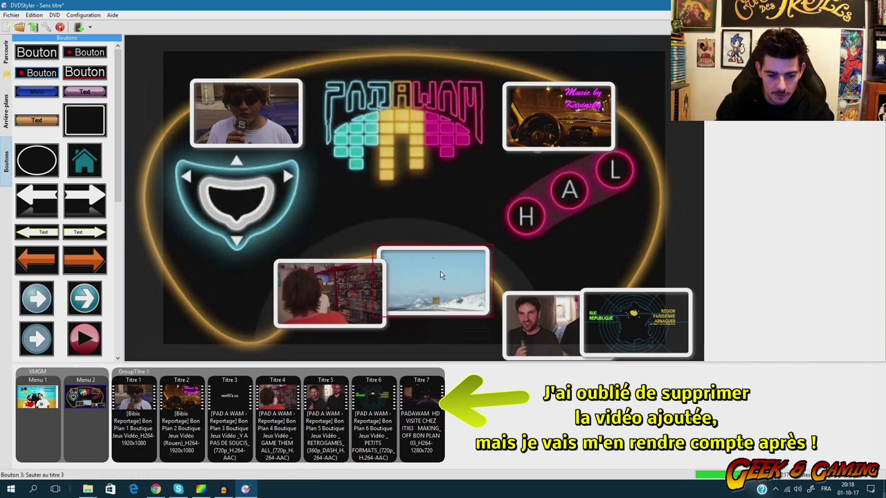
left_click_drag(440, 271, 456, 196)
left_click(484, 296)
left_click_drag(484, 296, 426, 276)
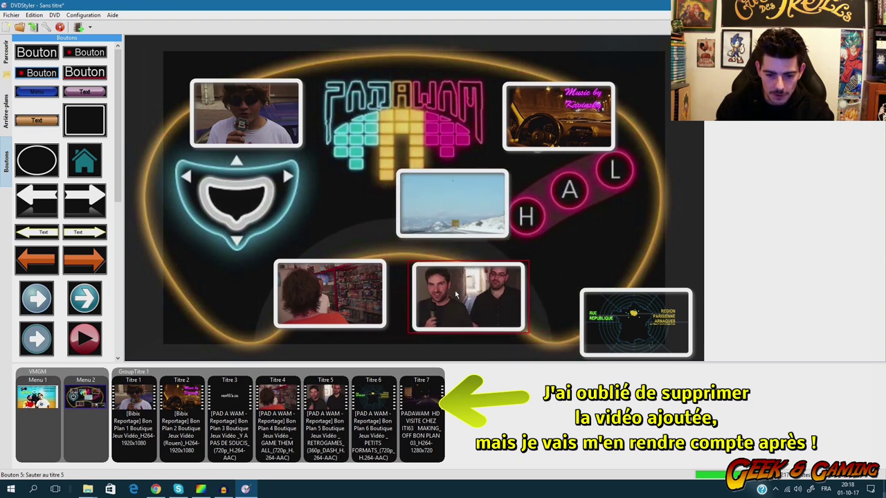
left_click_drag(622, 330, 593, 308)
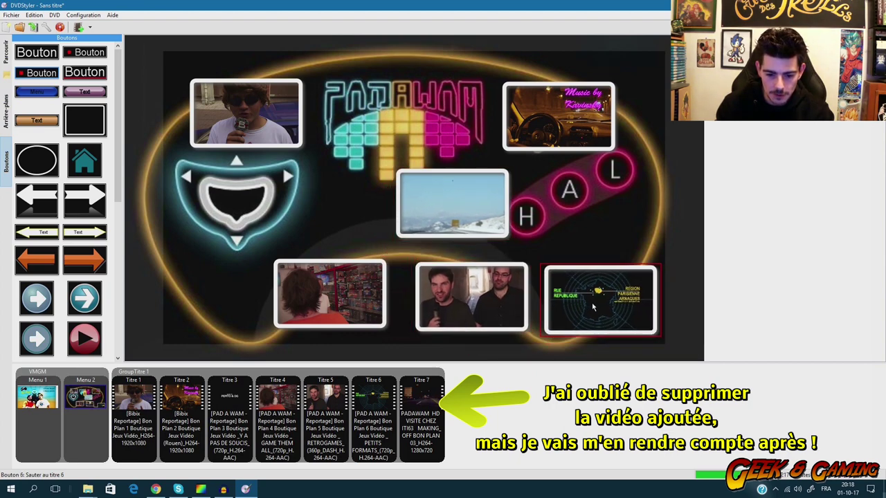
Delete the surplus Titre 7 video from the project.
right_click(422, 424)
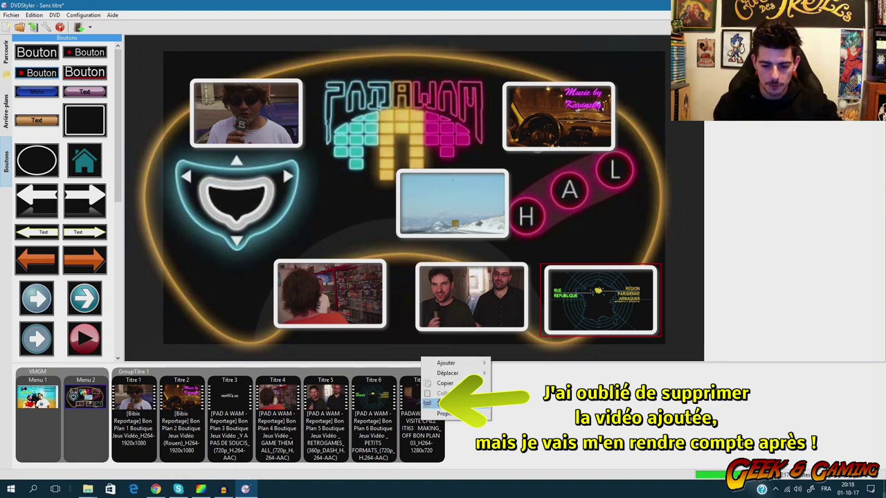
left_click(443, 404)
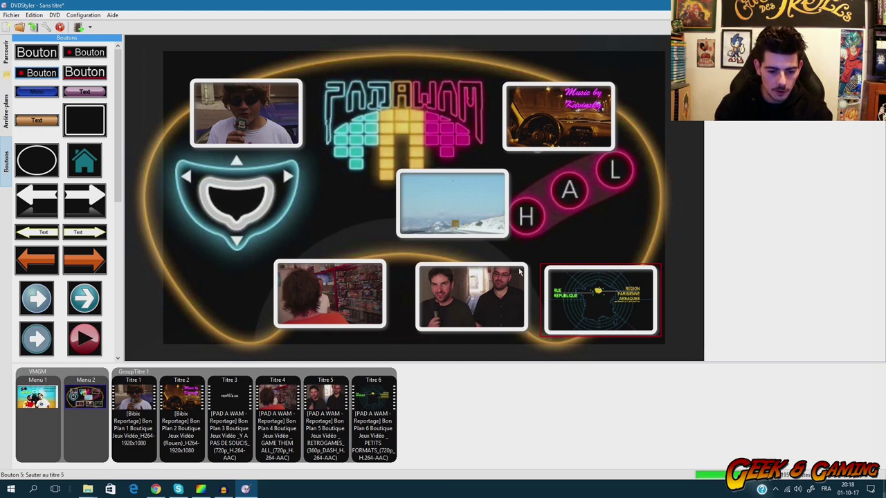
Check the snowy-road thumbnail's target title, and line up the third to sixth thumbnails in order along the bottom.
left_click(473, 218)
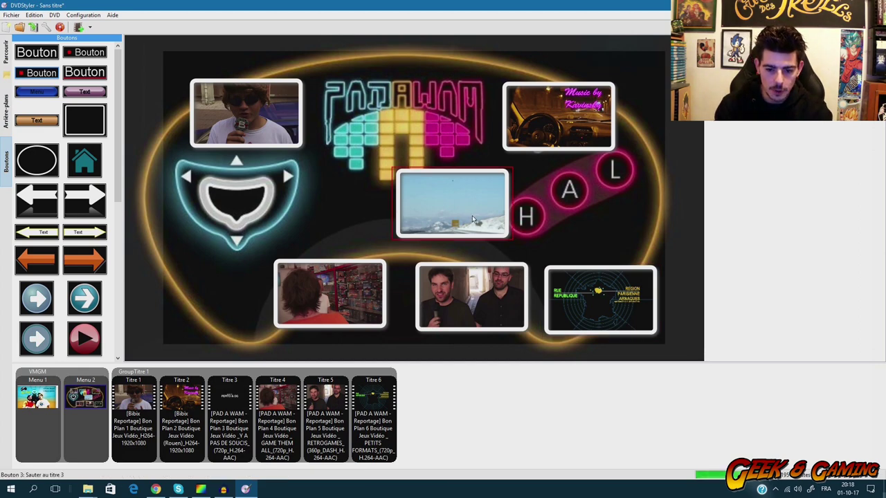
right_click(472, 215)
left_click(475, 303)
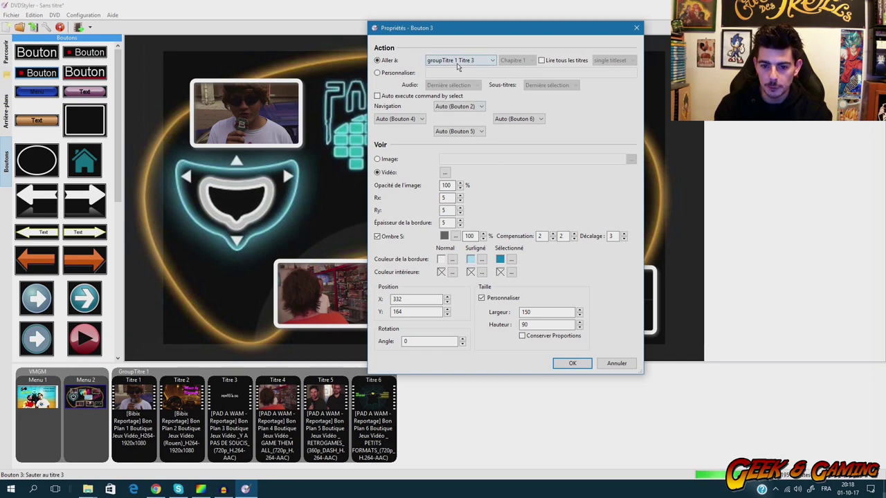
left_click(609, 367)
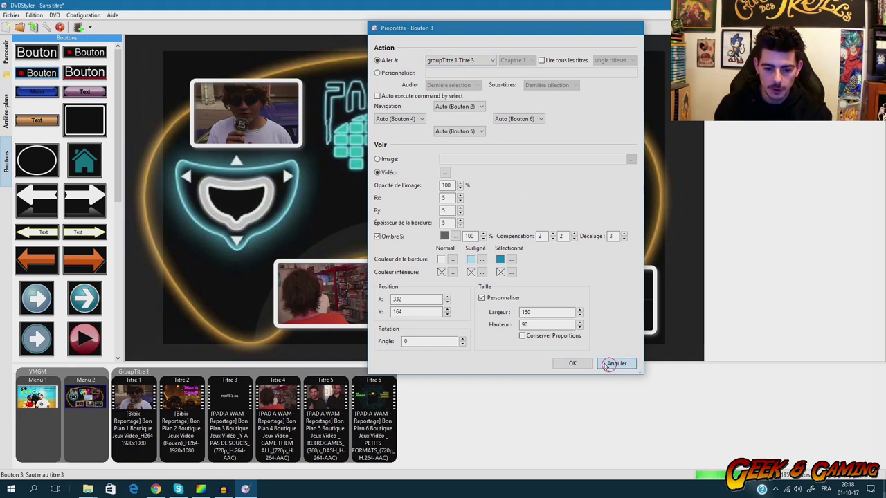
left_click_drag(424, 216, 221, 299)
left_click_drag(315, 295, 333, 296)
left_click_drag(441, 299, 445, 299)
left_click_drag(568, 305, 566, 301)
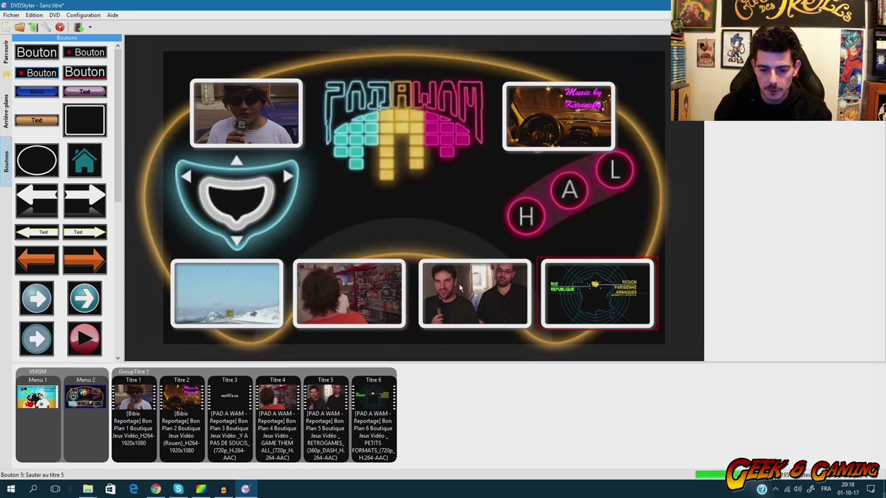
left_click(369, 289)
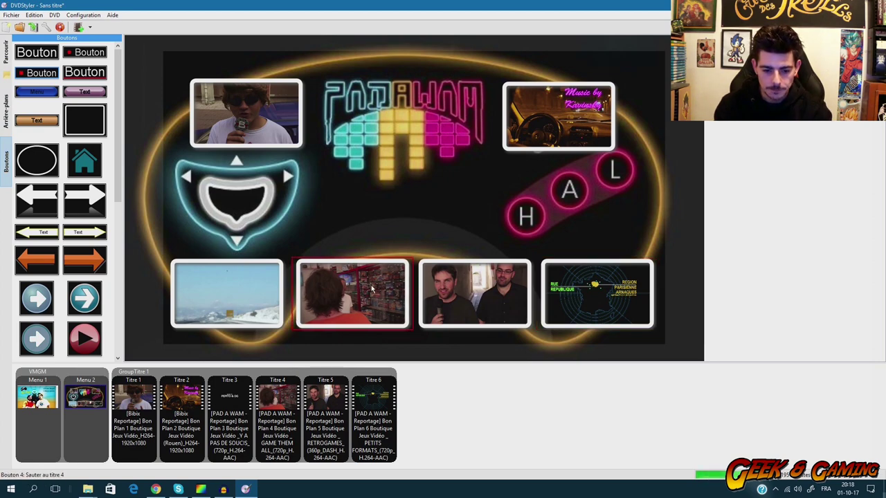
Raise the four bottom-row thumbnails to one common height just below the D-pad, and check the fifth thumbnail's position.
left_click_drag(370, 284, 370, 267)
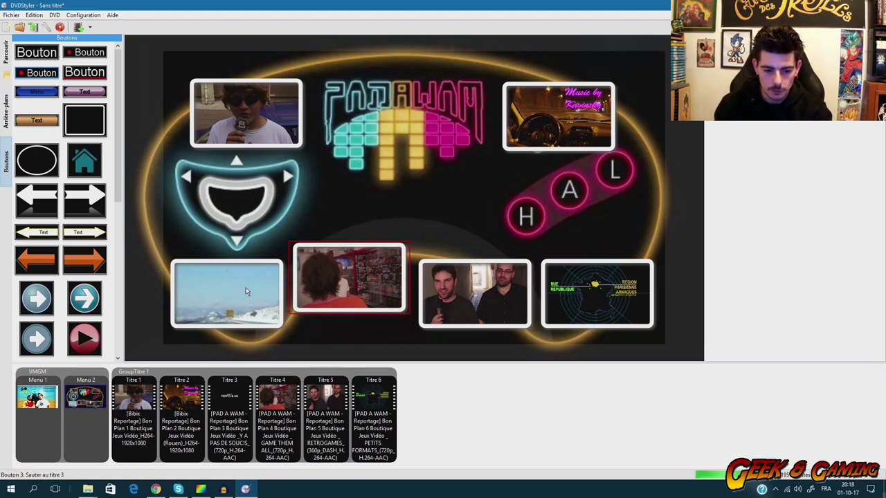
left_click_drag(248, 294, 248, 275)
left_click_drag(468, 304, 471, 289)
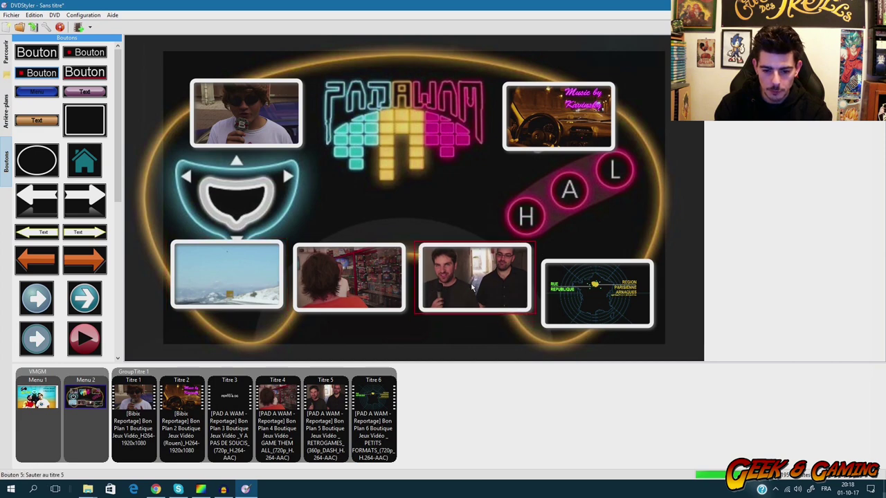
left_click_drag(595, 294, 595, 276)
left_click(337, 292)
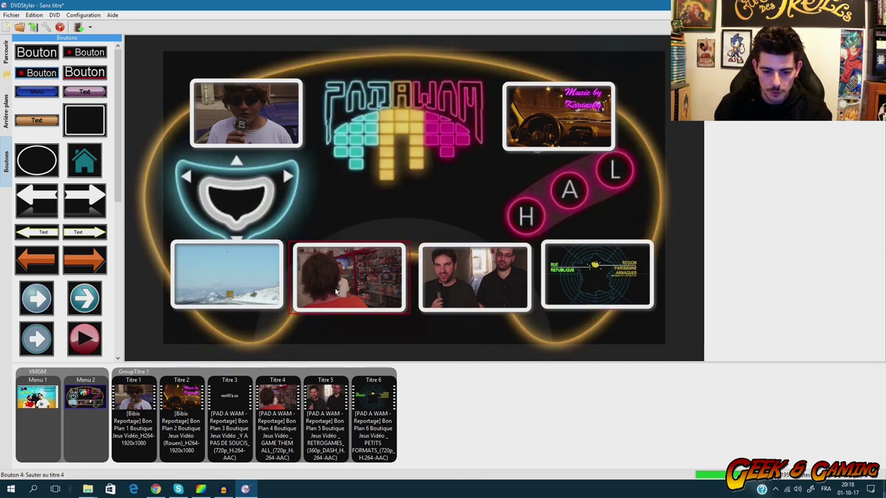
left_click_drag(337, 292, 337, 289)
left_click_drag(471, 279, 473, 275)
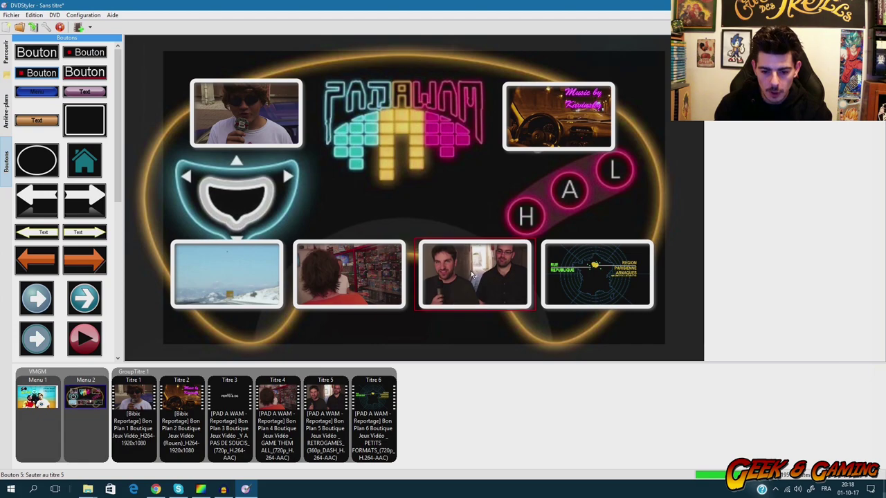
right_click(473, 275)
left_click(506, 366)
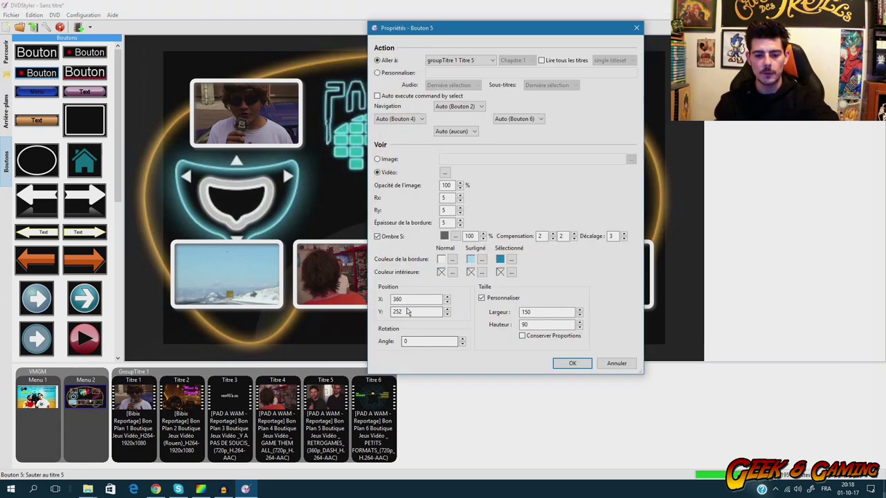
left_click(572, 365)
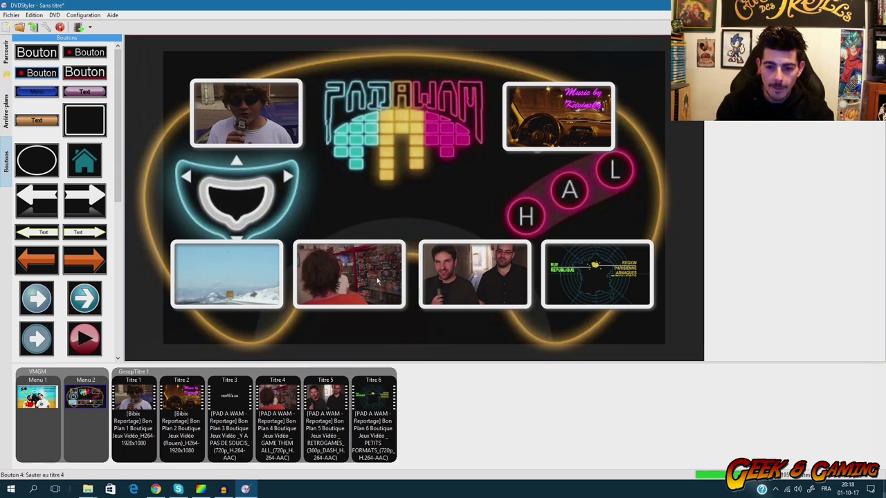
Add the text "Episode 1" to Menu 2 and place it below the Padawam logo.
right_click(487, 172)
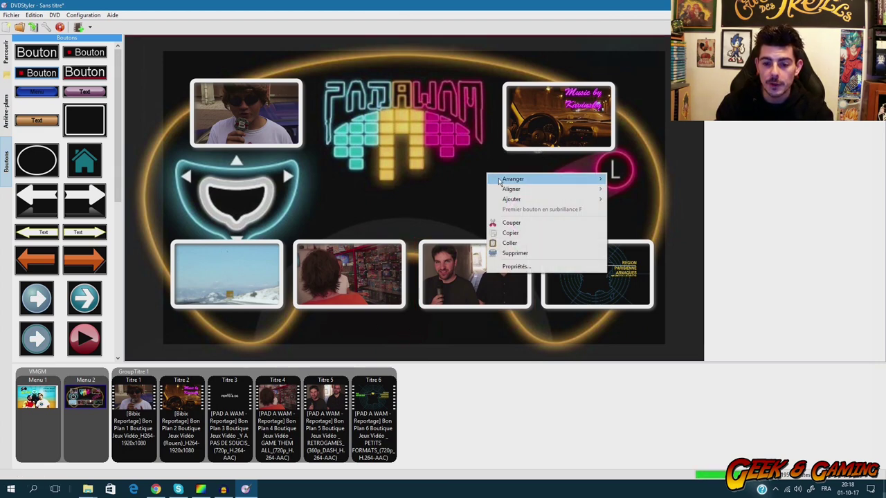
mouse_move(518, 201)
left_click(447, 271)
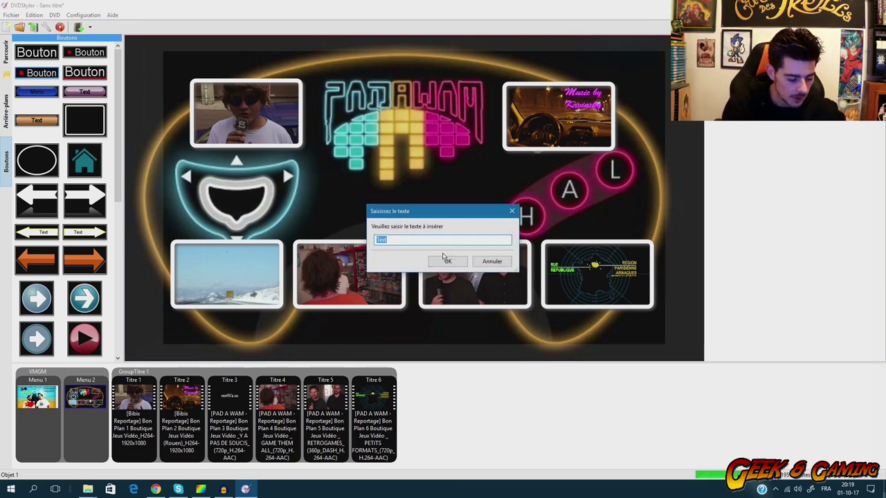
type("de 1")
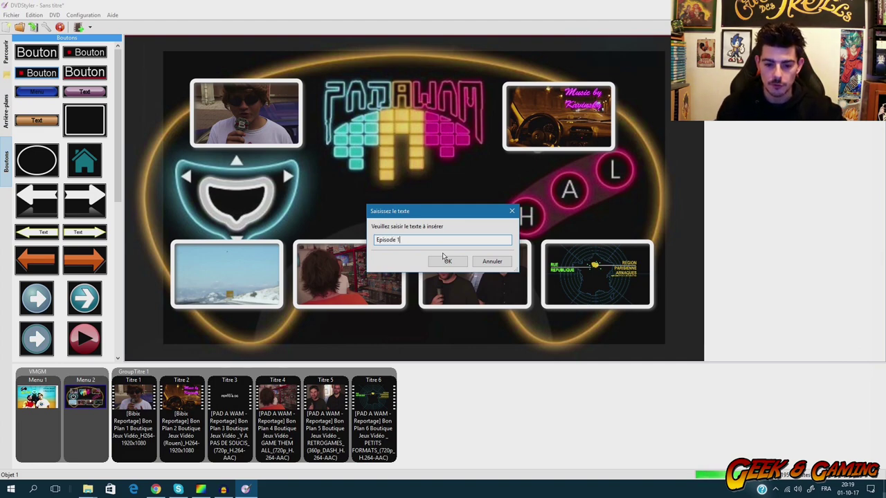
left_click(447, 262)
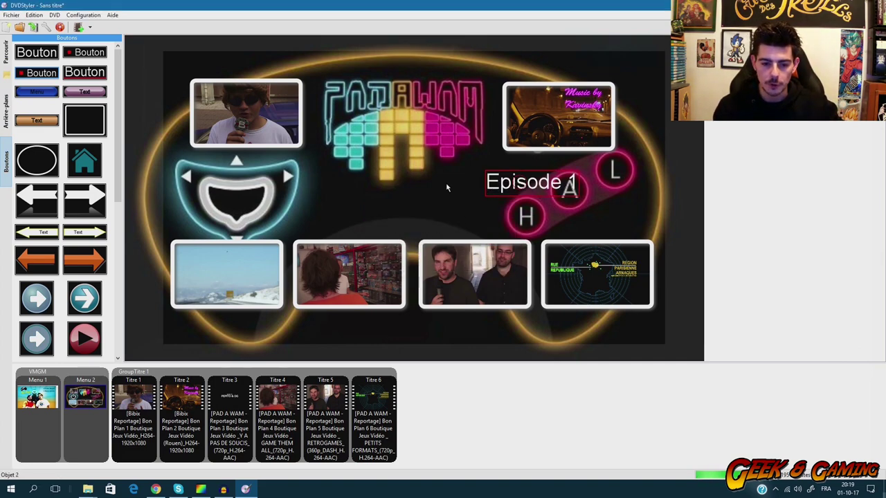
left_click_drag(520, 186, 375, 183)
Set the fill colour of the "Episode 1" text to yellow in its properties.
right_click(359, 205)
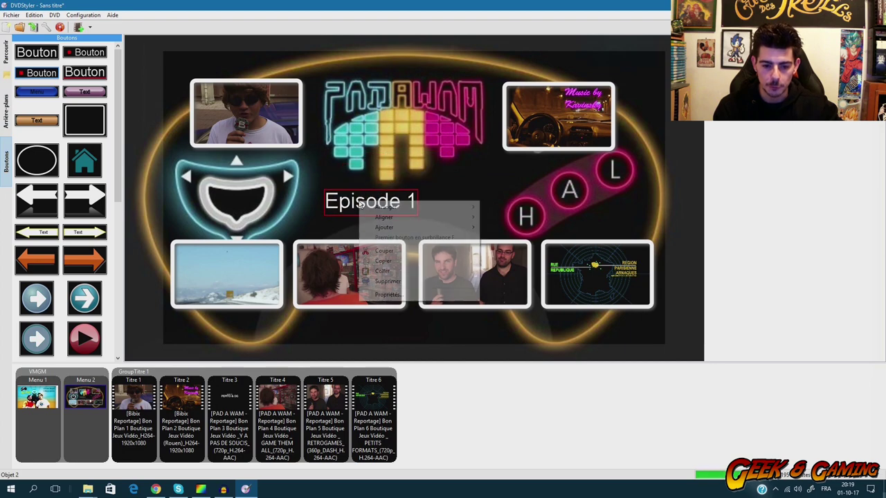
left_click(382, 296)
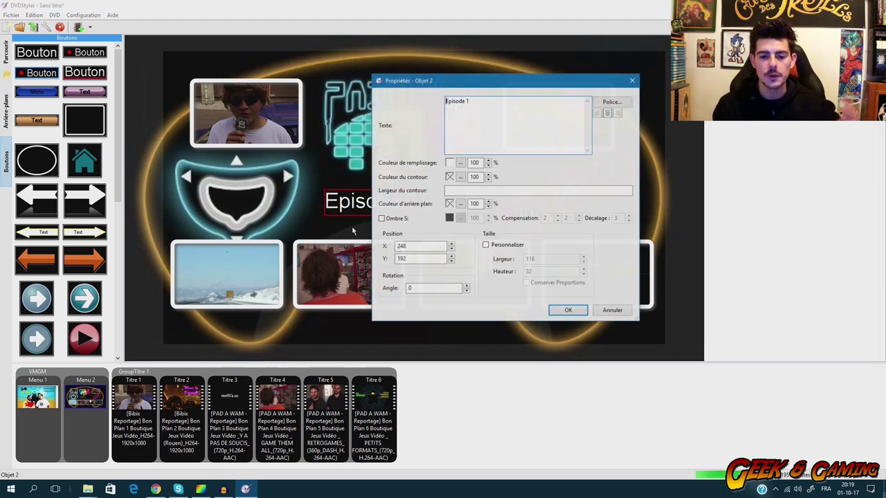
left_click(461, 164)
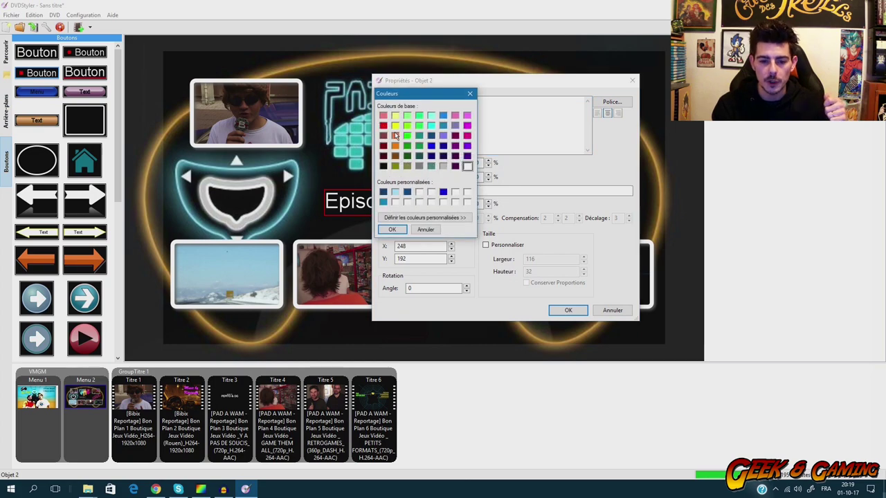
left_click(392, 229)
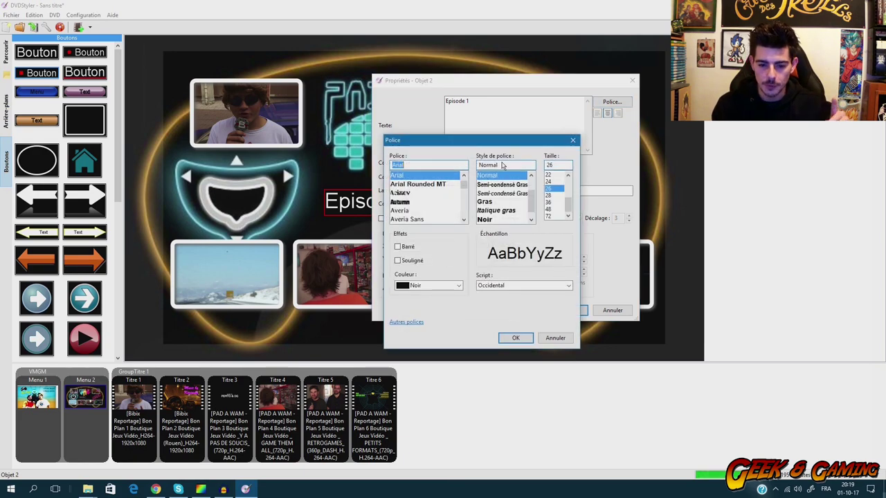
Set the "Episode 1" text's font to Averia, style Gras, size 16, and apply its properties.
left_click(400, 210)
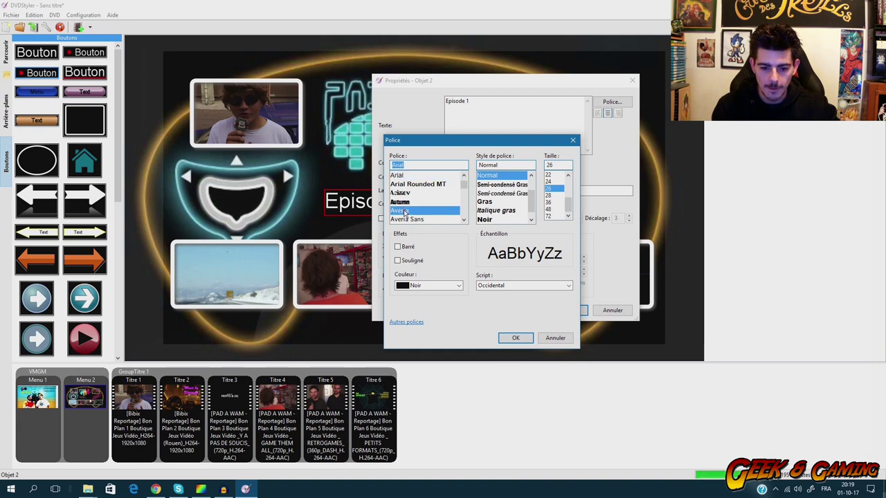
left_click(485, 194)
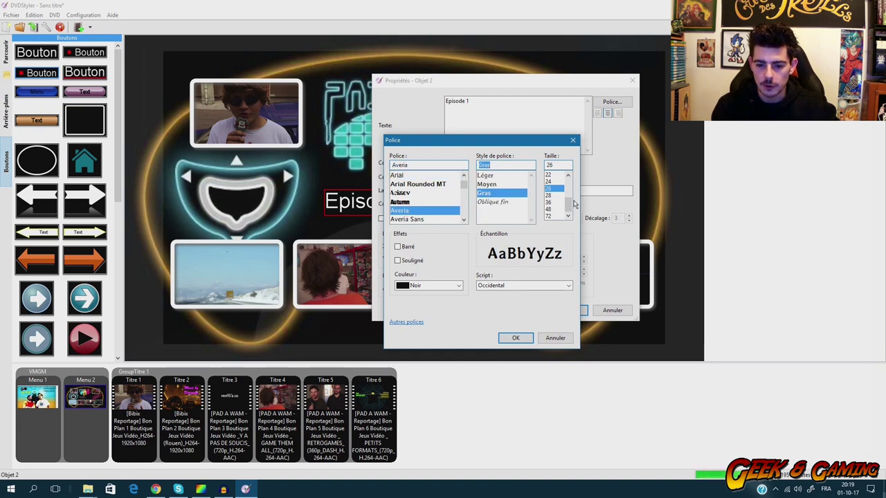
left_click(554, 176)
left_click(568, 176)
left_click(568, 177)
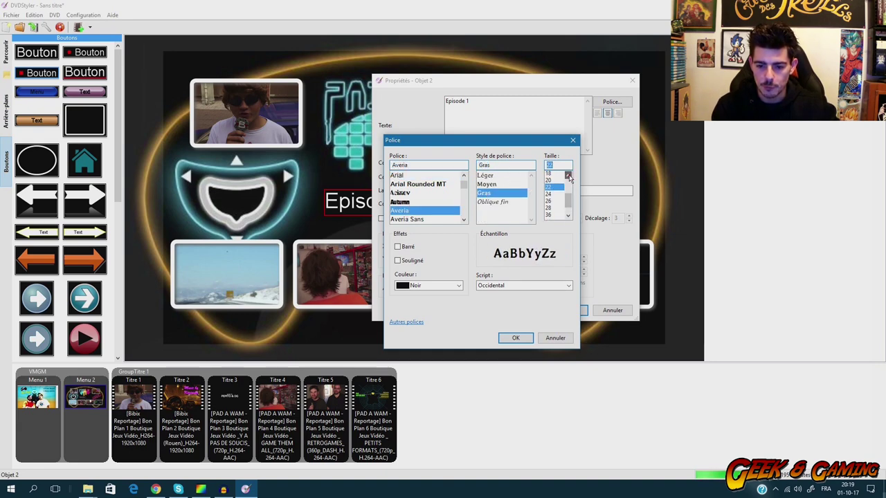
left_click(569, 177)
left_click(568, 176)
left_click(554, 182)
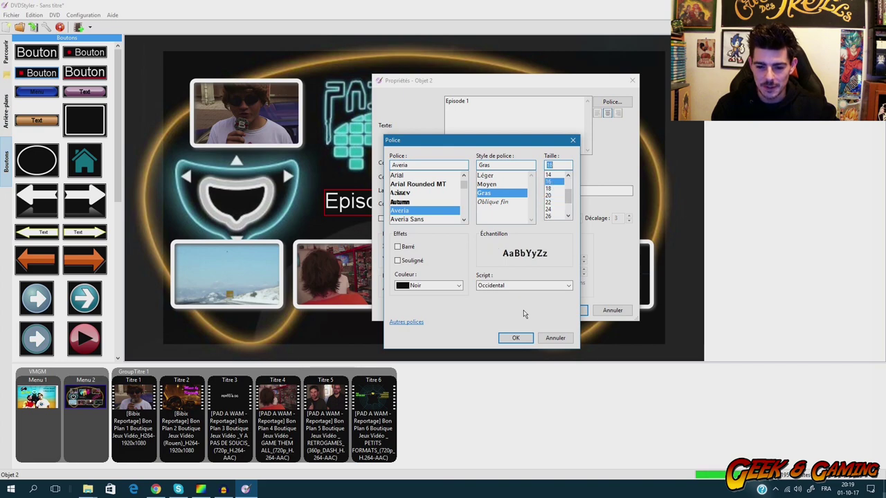
left_click(515, 337)
left_click(564, 310)
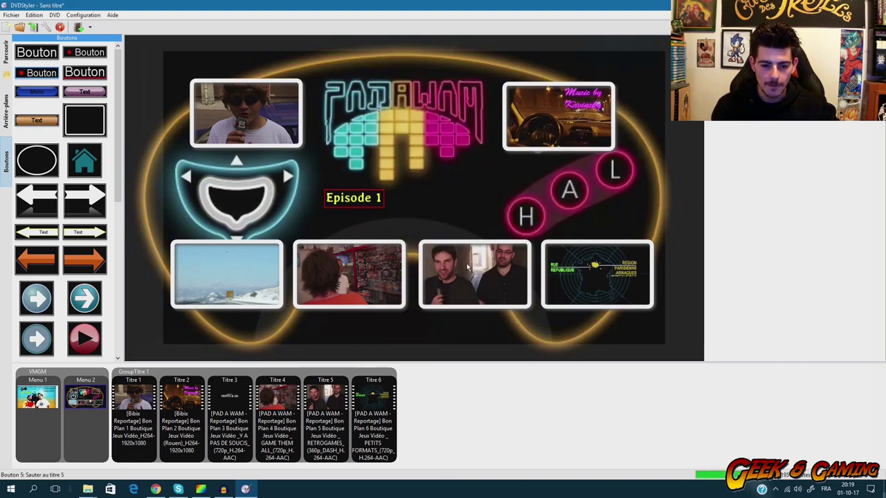
Place the "Episode 1" label under the first thumbnail, nudging that thumbnail up slightly, and paste six copies of the label.
left_click_drag(363, 201, 246, 155)
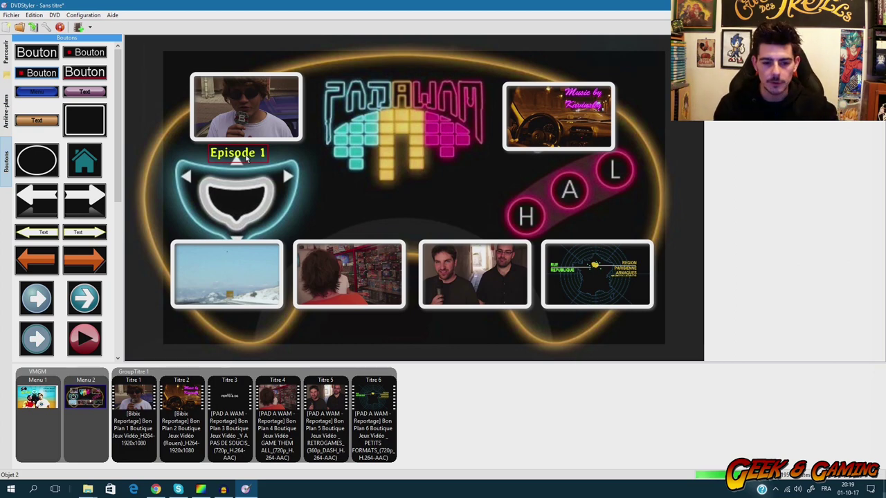
key("ctrl+v")
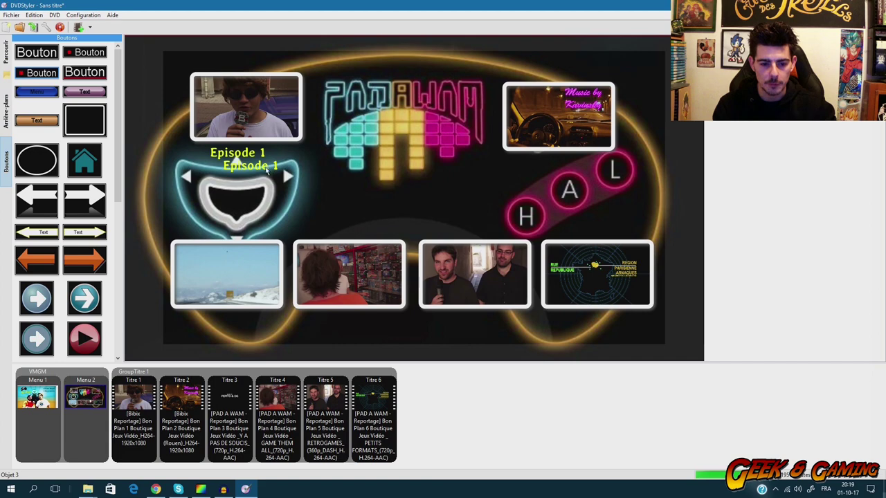
key("ctrl+v")
key("ctrl+v")
key("ctrl+v")
key("ctrl+v")
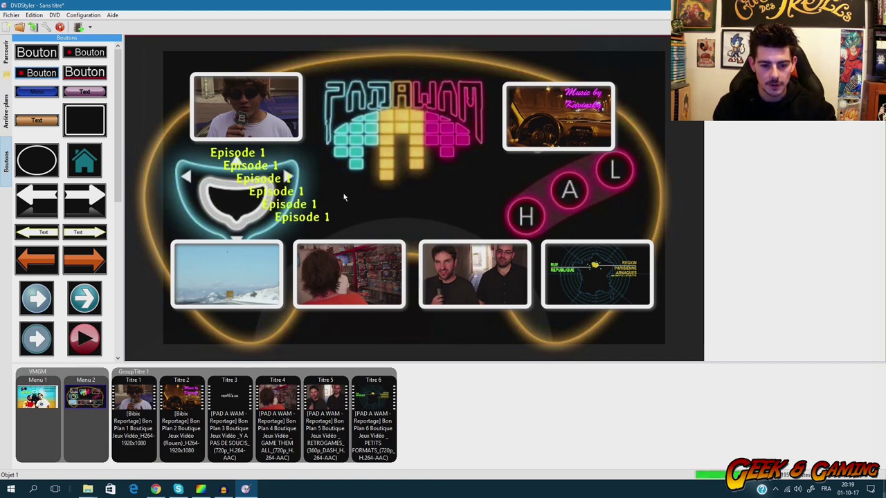
key("ctrl+v")
Distribute five of the copied labels under the second to sixth thumbnails and delete the surplus copy.
left_click_drag(257, 167, 560, 164)
left_click_drag(269, 182, 230, 326)
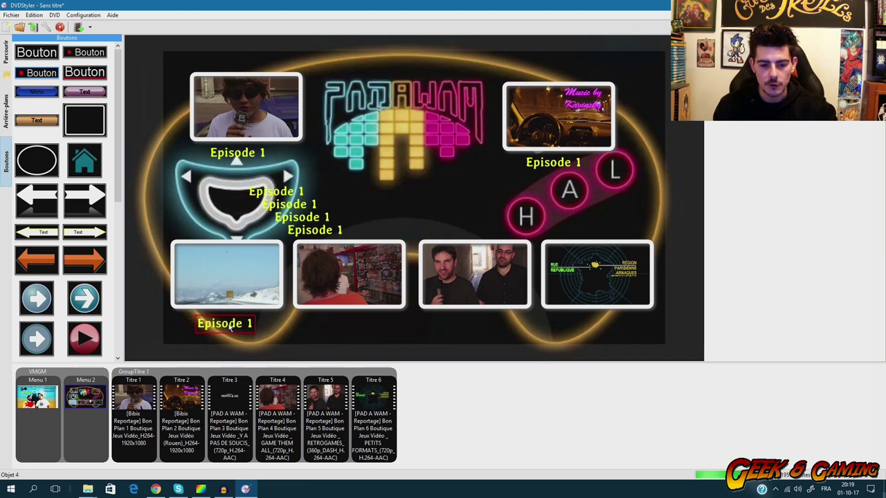
left_click_drag(340, 316, 351, 328)
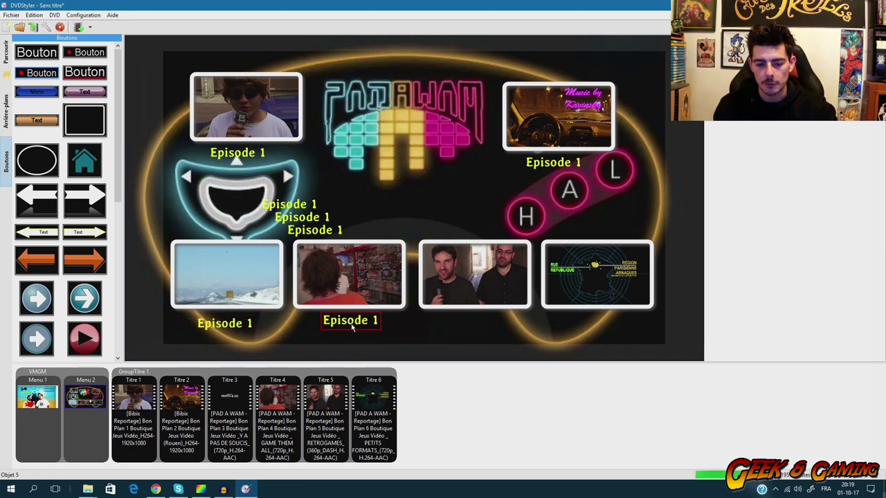
left_click_drag(428, 315, 483, 328)
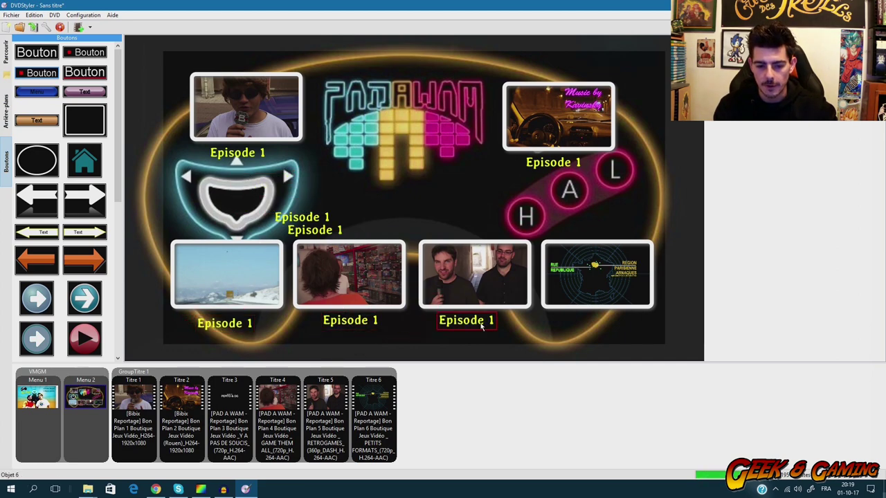
left_click_drag(291, 213, 603, 321)
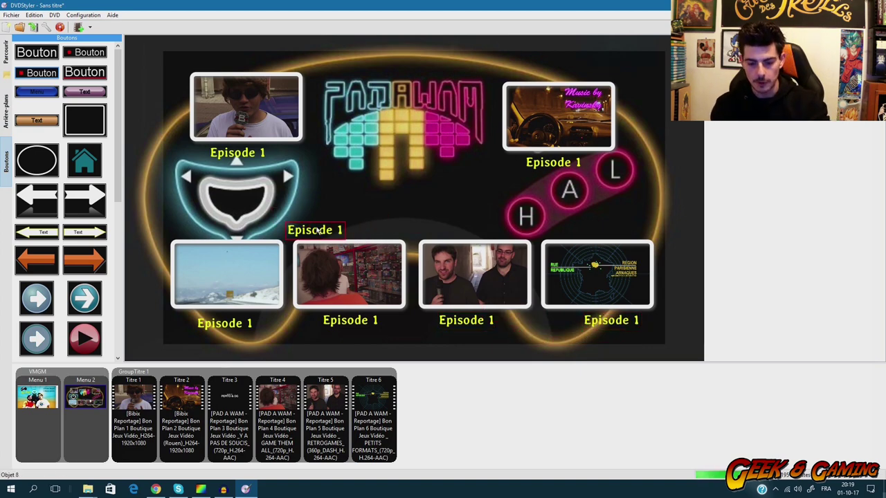
key("Delete")
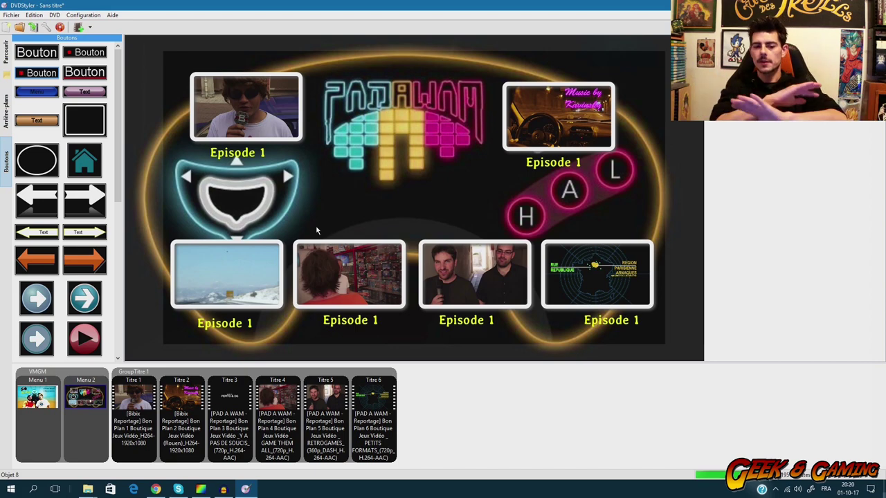
Change the label under the second thumbnail to "Episode 2".
right_click(556, 164)
left_click(585, 253)
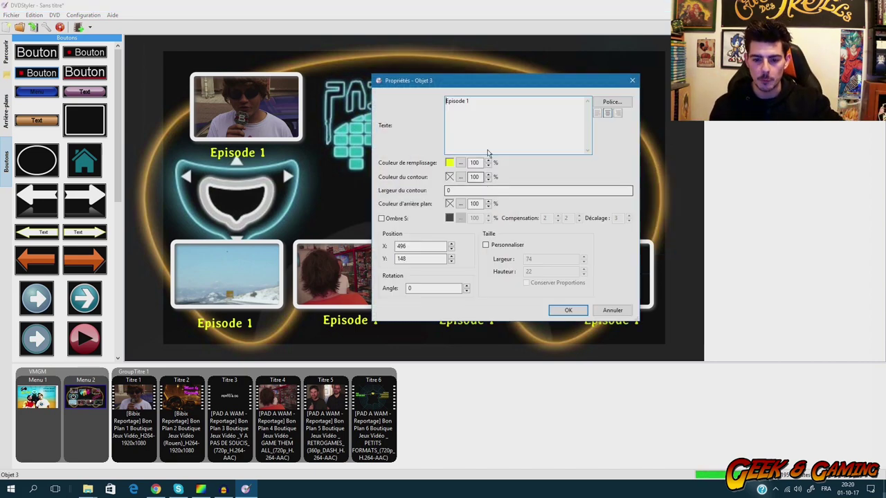
left_click(488, 106)
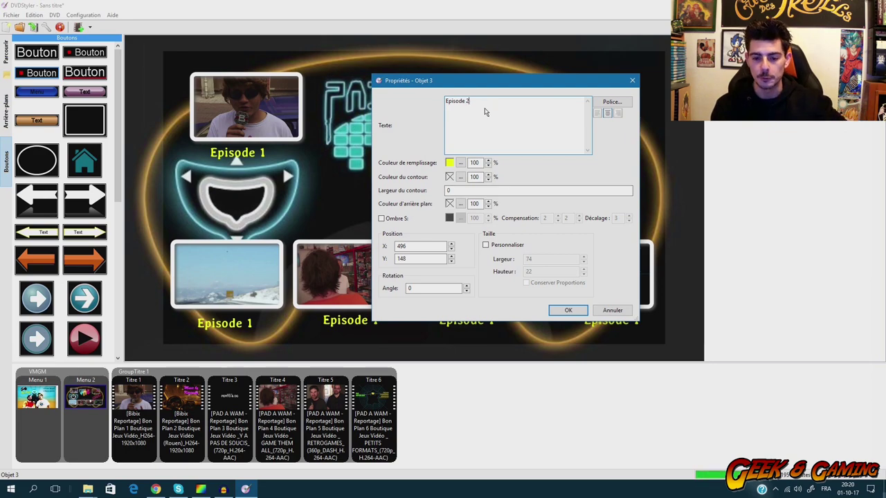
type("2")
left_click(566, 310)
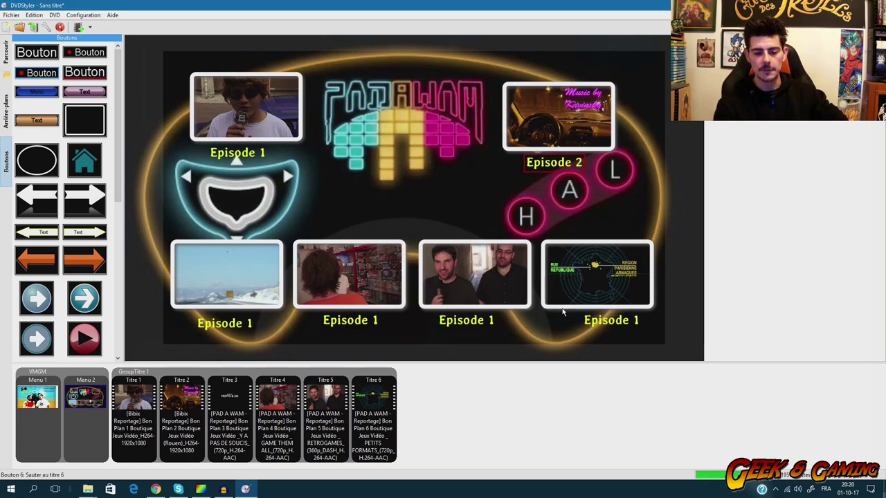
right_click(241, 116)
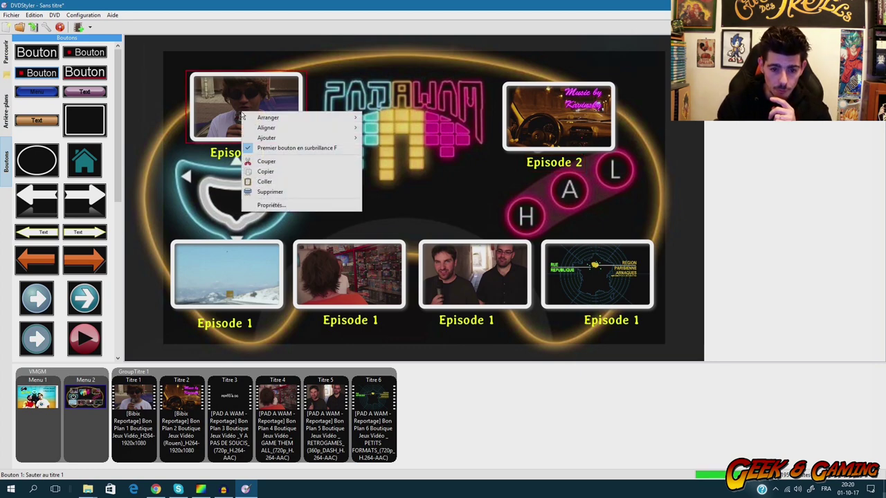
left_click(361, 97)
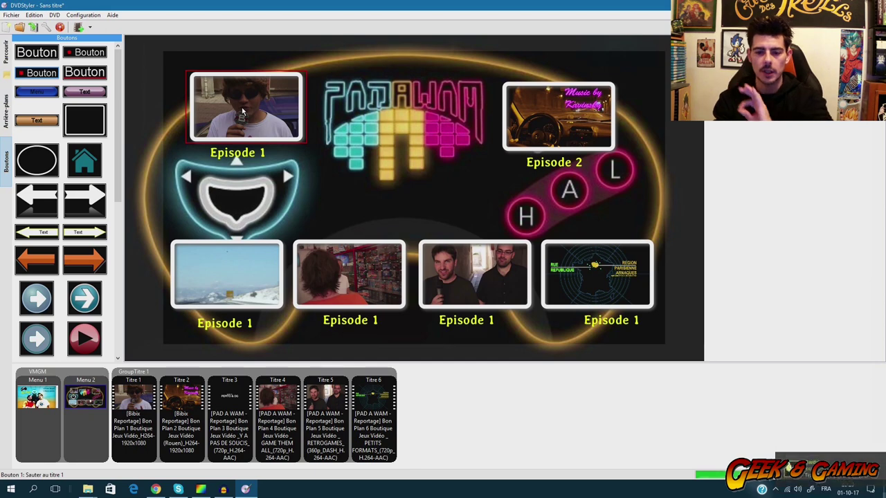
left_click(555, 132)
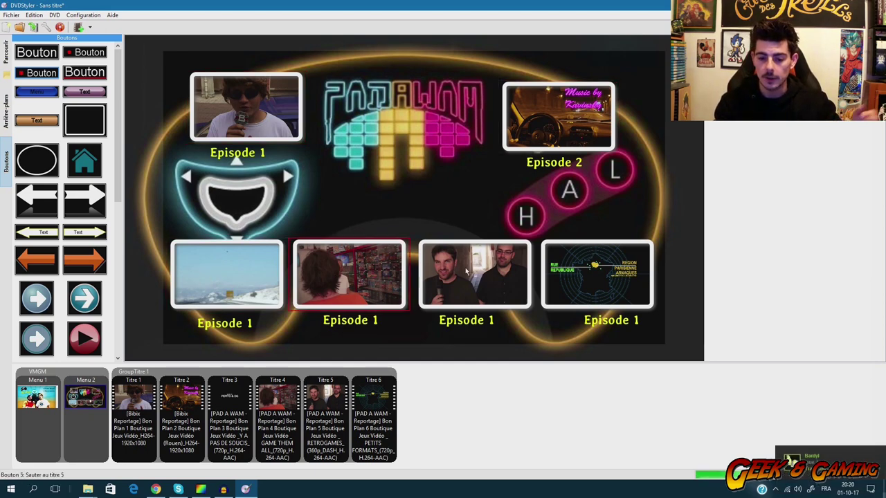
Set the normal border colour of the first episode's thumbnail to black in its button properties.
left_click(244, 104)
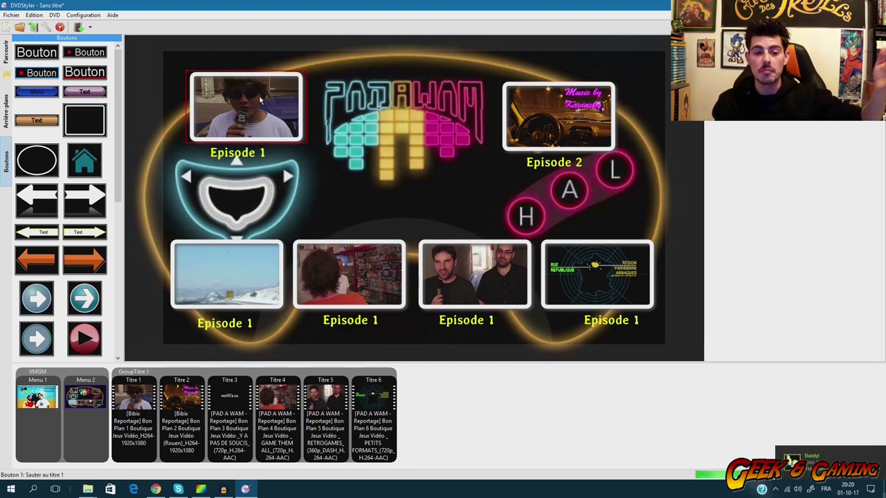
right_click(260, 97)
left_click(284, 190)
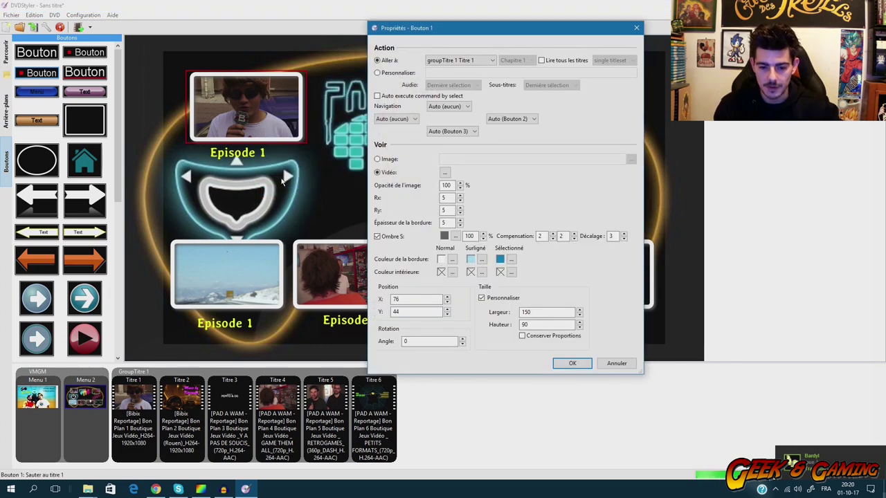
left_click(452, 260)
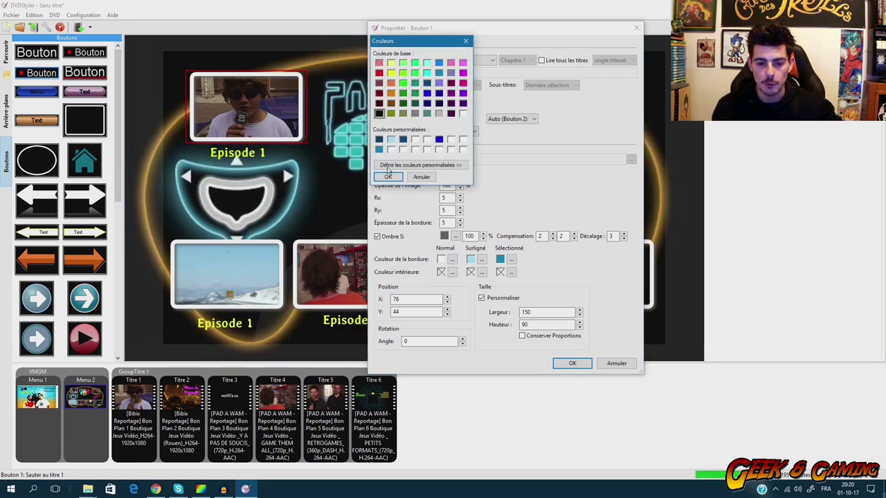
left_click(387, 177)
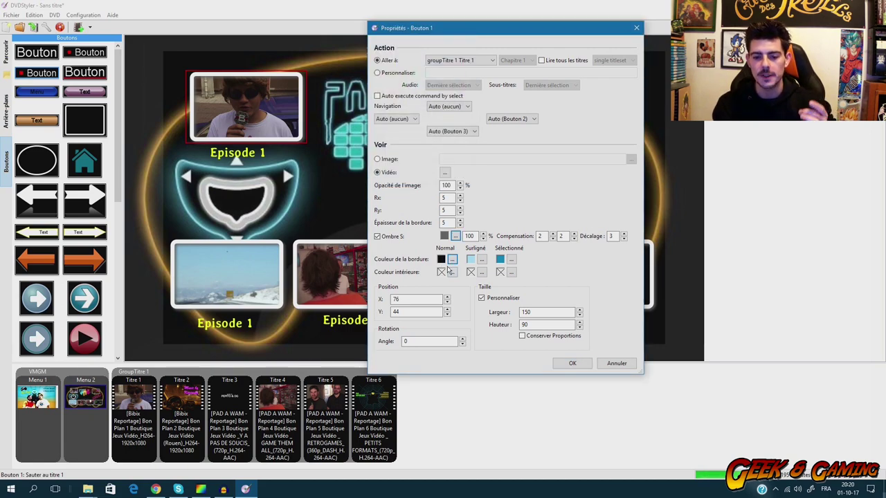
Set the first thumbnail's highlighted border colour to red and its selected border colour to dark blue, and apply the properties.
left_click(483, 260)
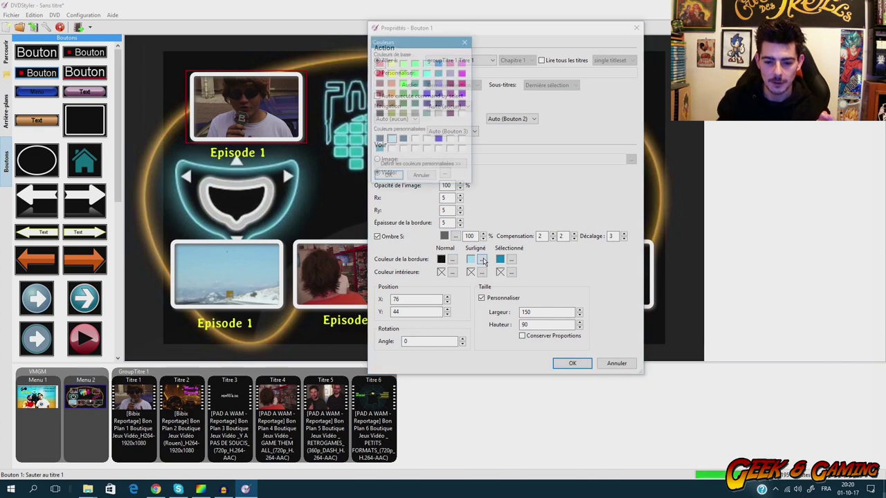
left_click(379, 72)
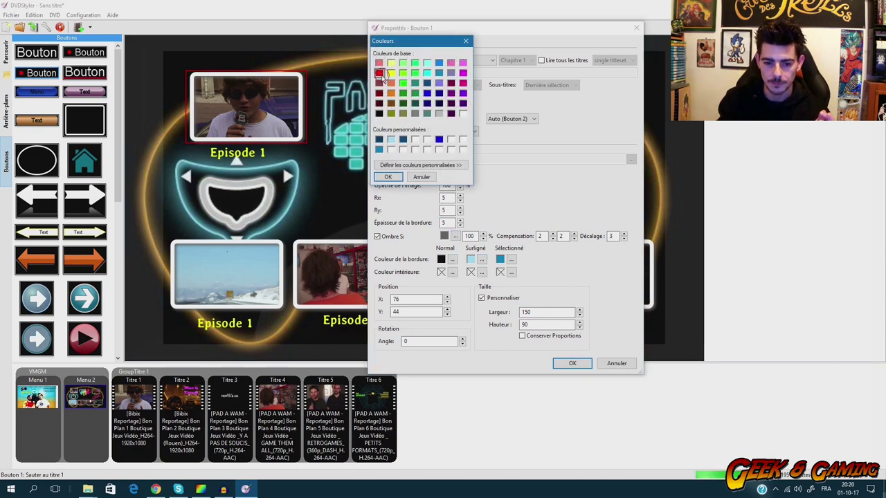
left_click(388, 176)
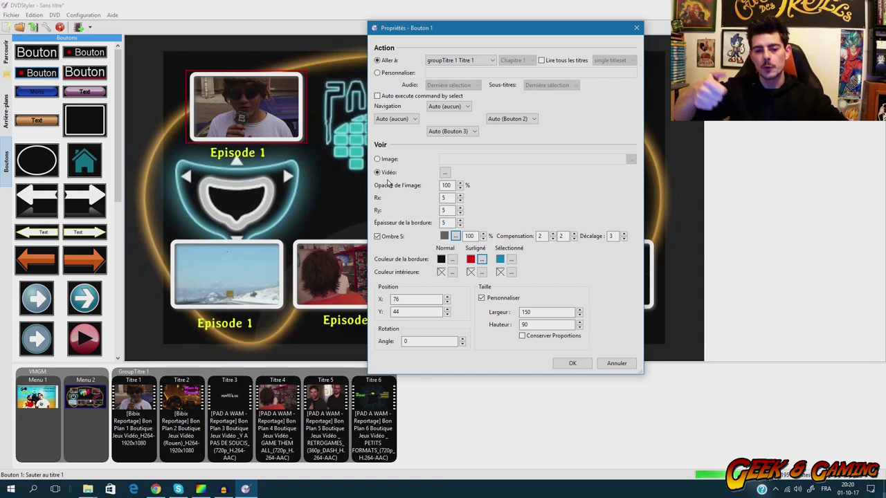
left_click(510, 260)
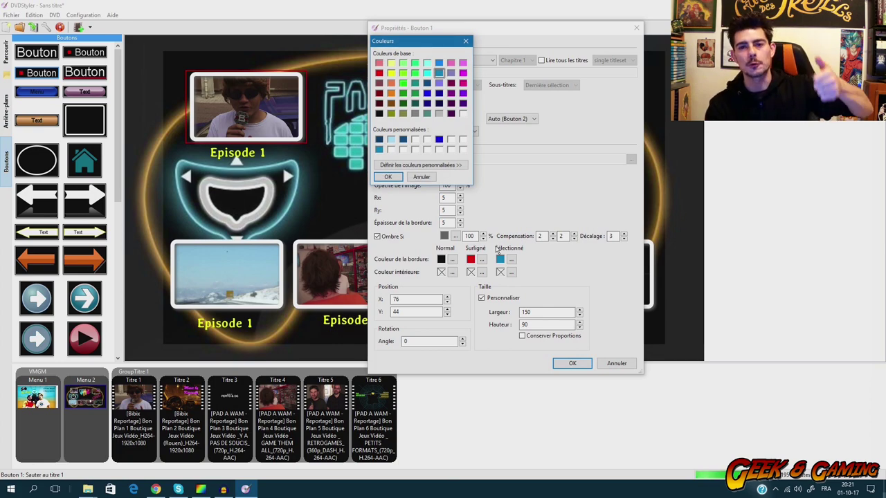
left_click(439, 139)
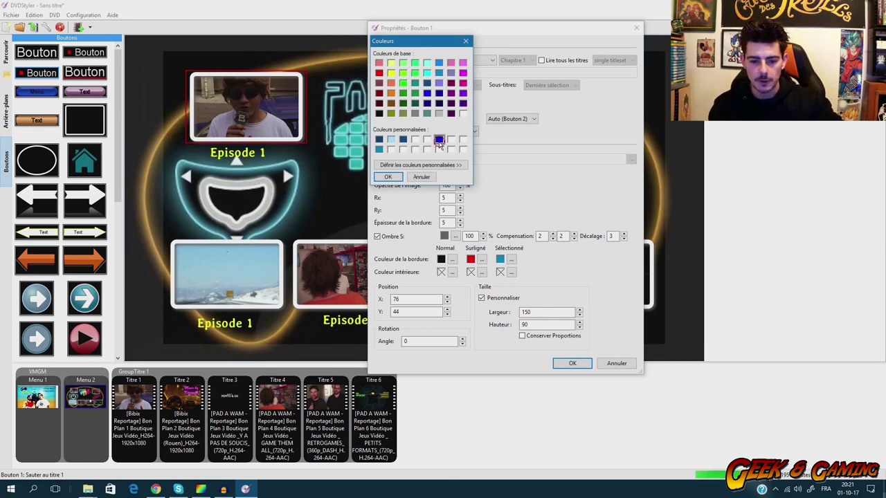
left_click(388, 177)
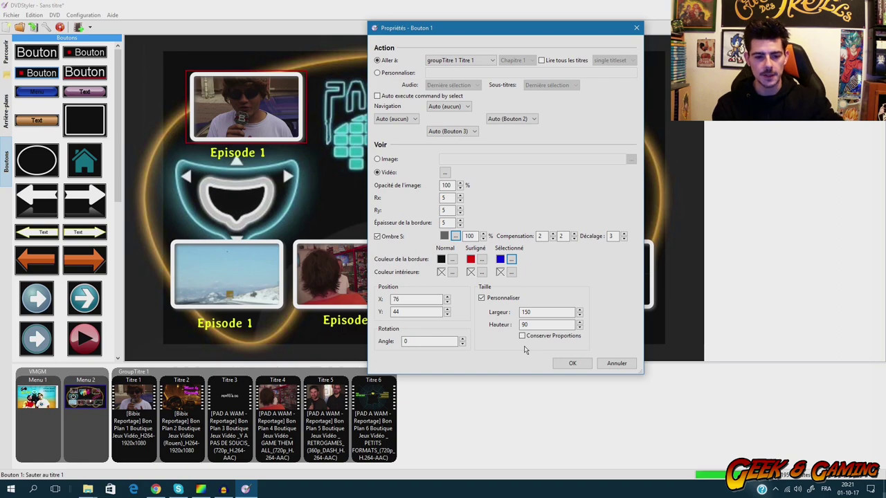
left_click(572, 363)
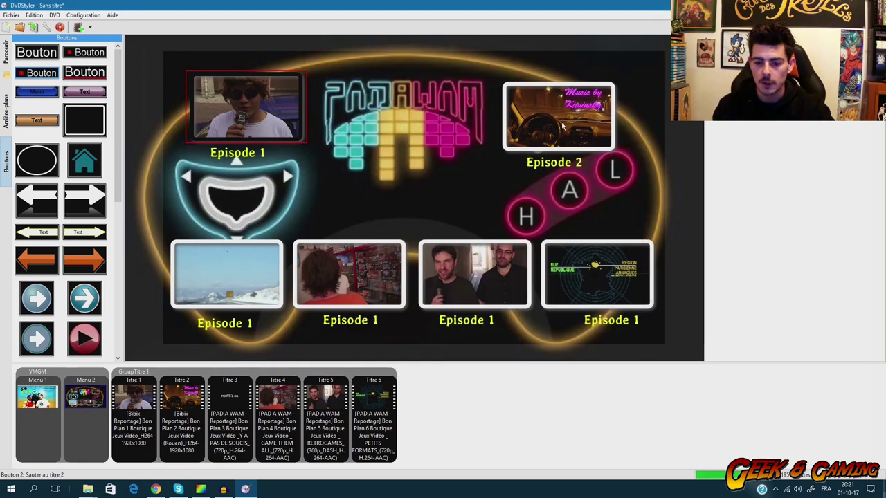
Set the normal border colour of the second episode's thumbnail to black and apply its properties.
right_click(563, 125)
left_click(602, 217)
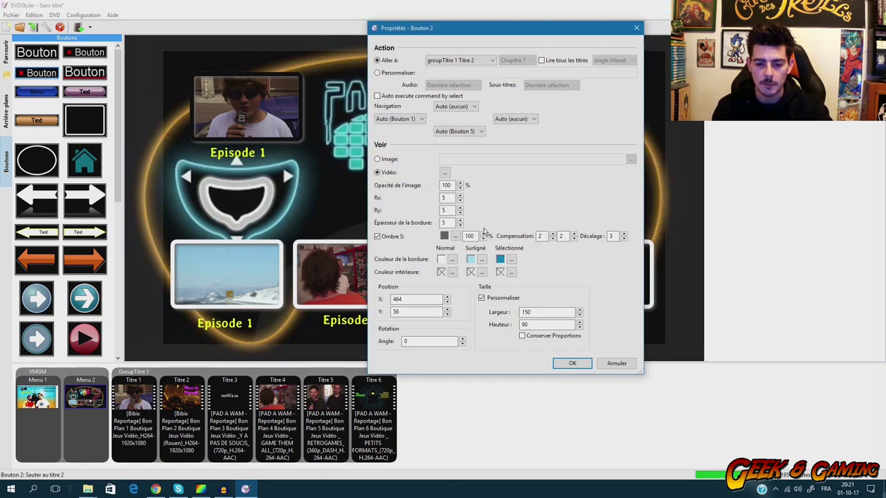
left_click(452, 259)
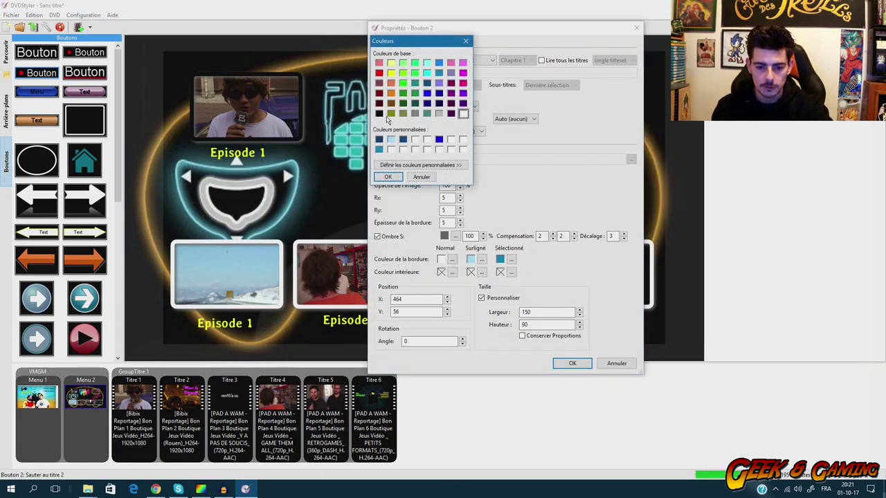
left_click(387, 176)
left_click(572, 364)
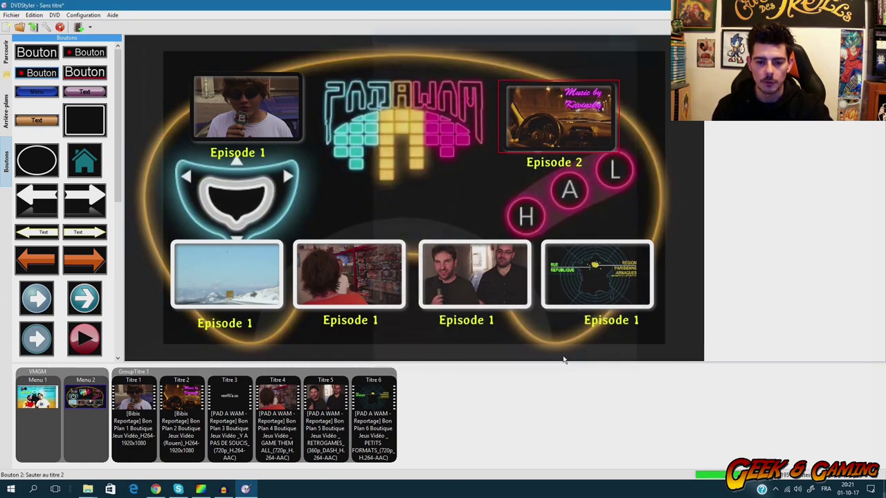
Set the normal border colour of the third episode's thumbnail to yellow and apply its properties.
right_click(263, 266)
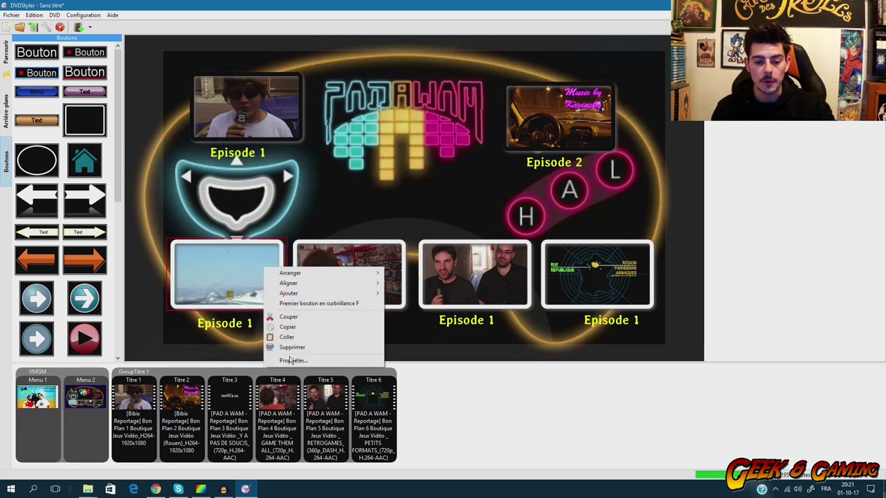
left_click(291, 361)
left_click(452, 260)
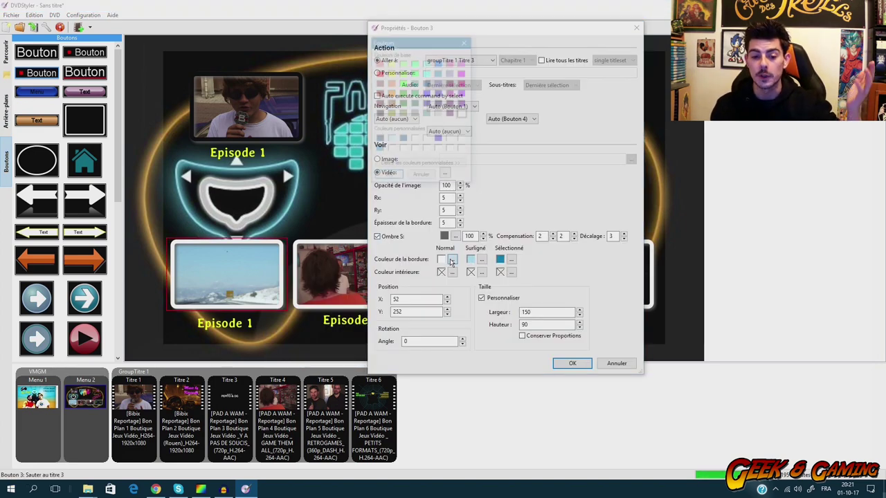
left_click(391, 73)
left_click(387, 177)
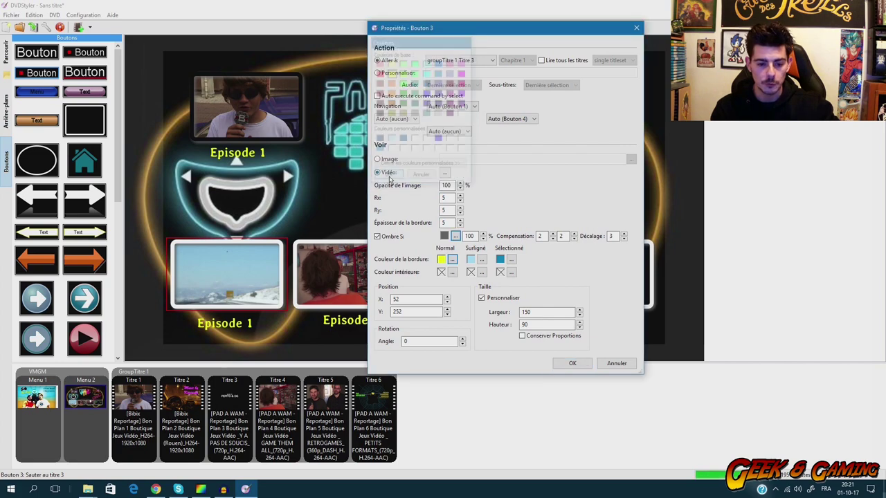
left_click(572, 362)
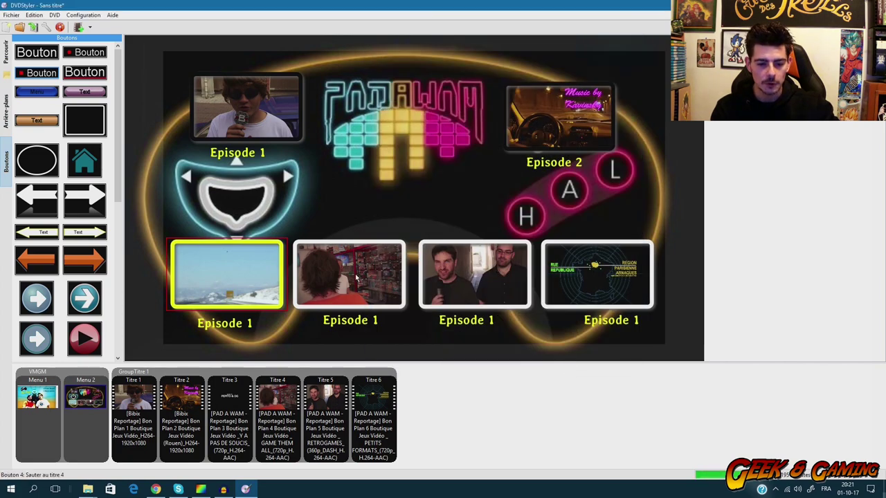
right_click(379, 280)
left_click(239, 277)
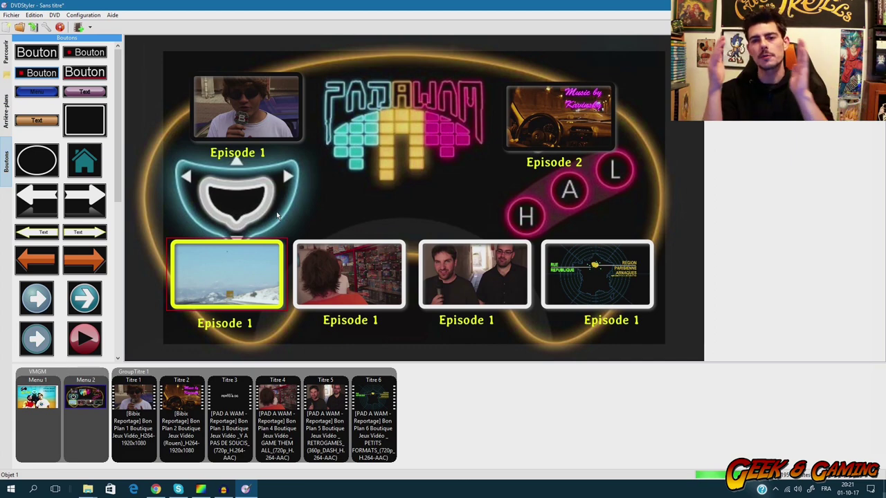
Set the third thumbnail's normal border colour to black in its button properties.
right_click(251, 264)
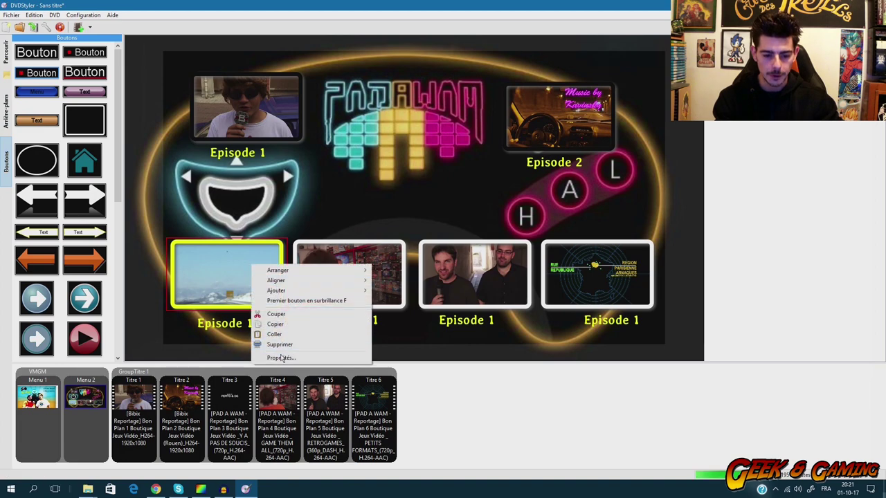
left_click(284, 359)
left_click(452, 259)
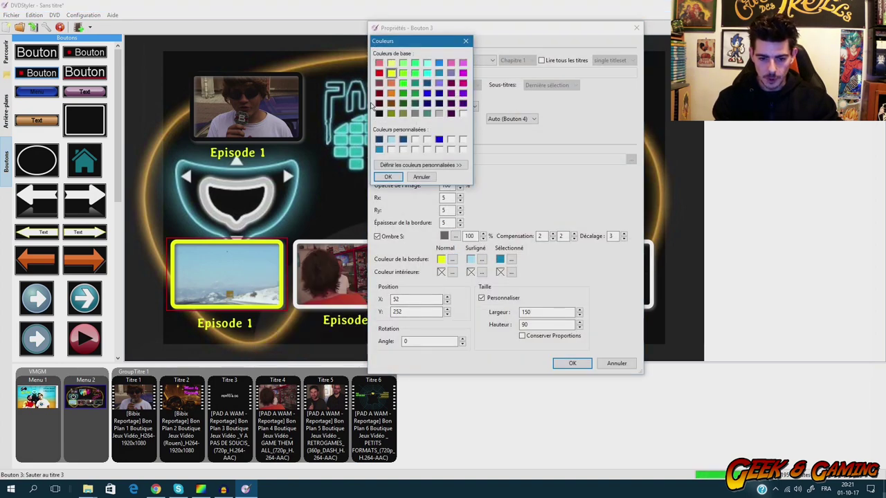
left_click(378, 113)
left_click(389, 177)
Set the third thumbnail's highlighted border colour to red and its selected border colour to blue, and apply the properties.
left_click(482, 259)
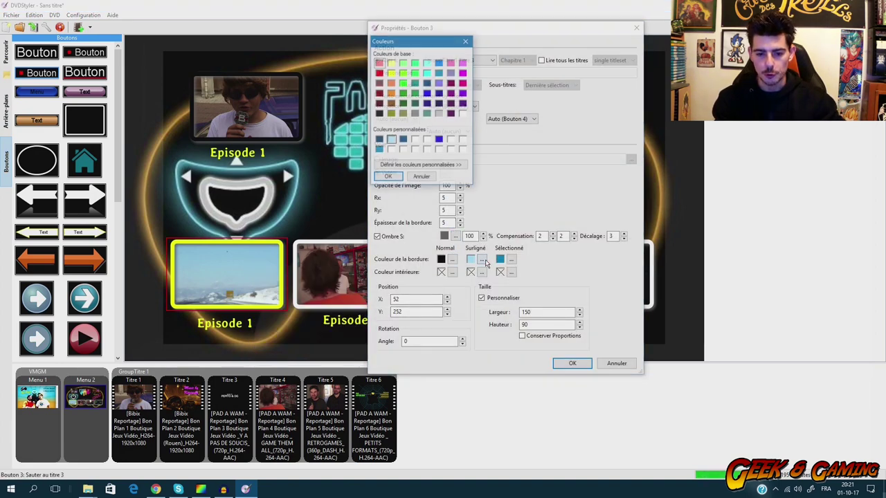
left_click(378, 73)
left_click(388, 178)
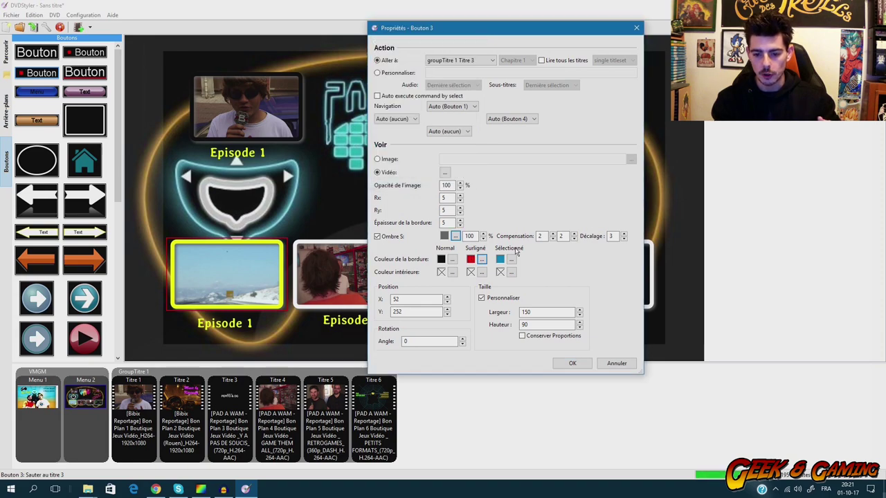
left_click(511, 259)
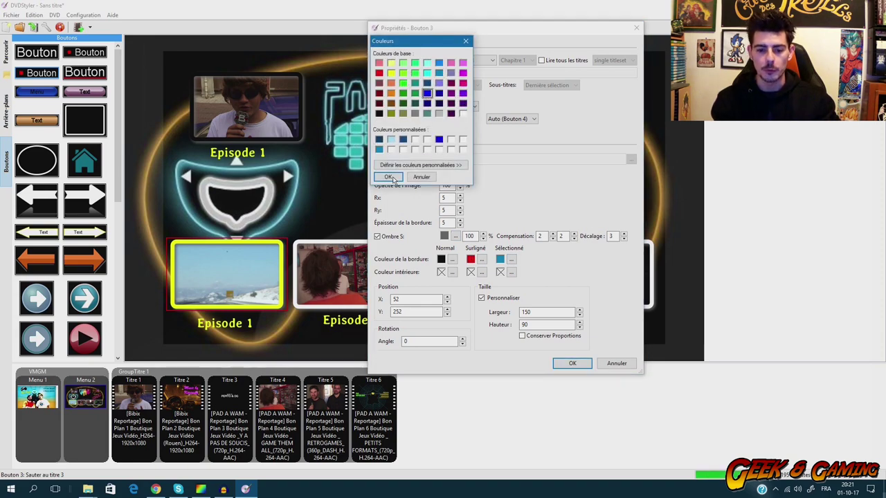
left_click(388, 177)
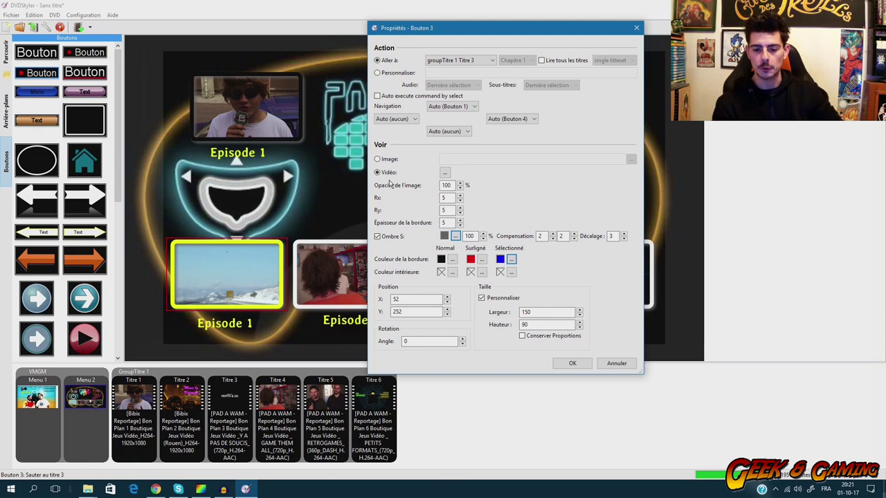
left_click(572, 363)
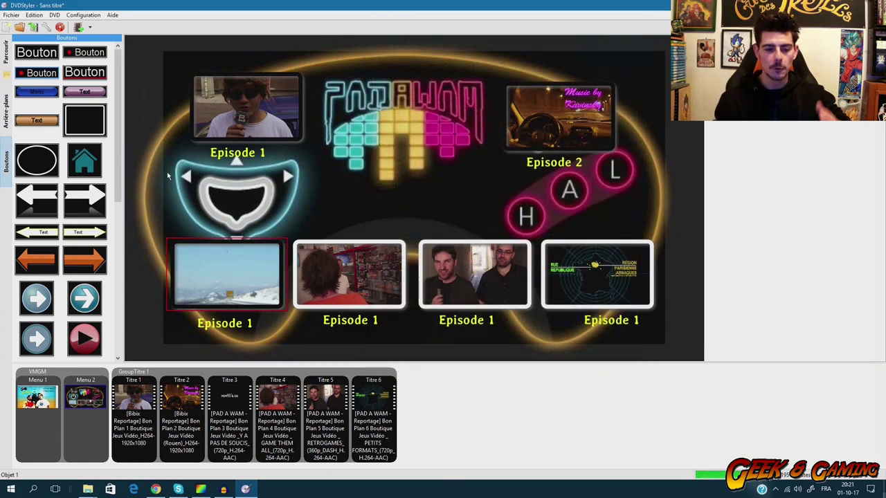
Select the first episode's thumbnail and bring up its available options.
left_click(252, 111)
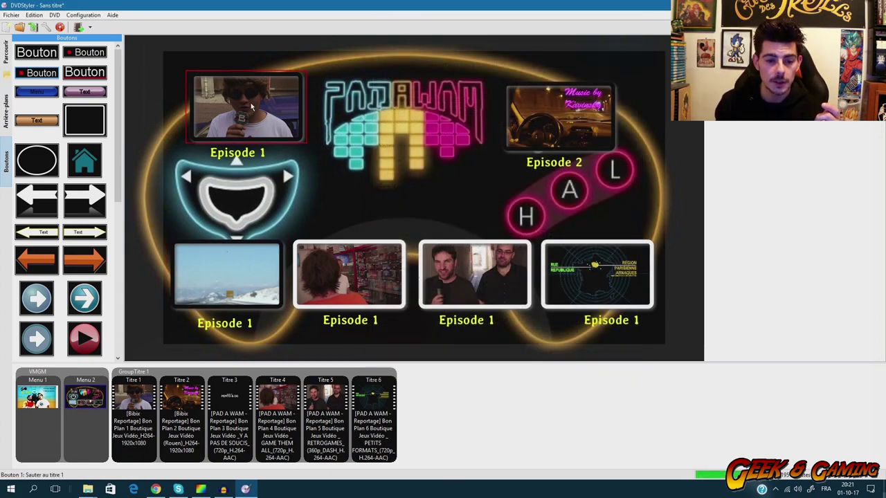
right_click(252, 107)
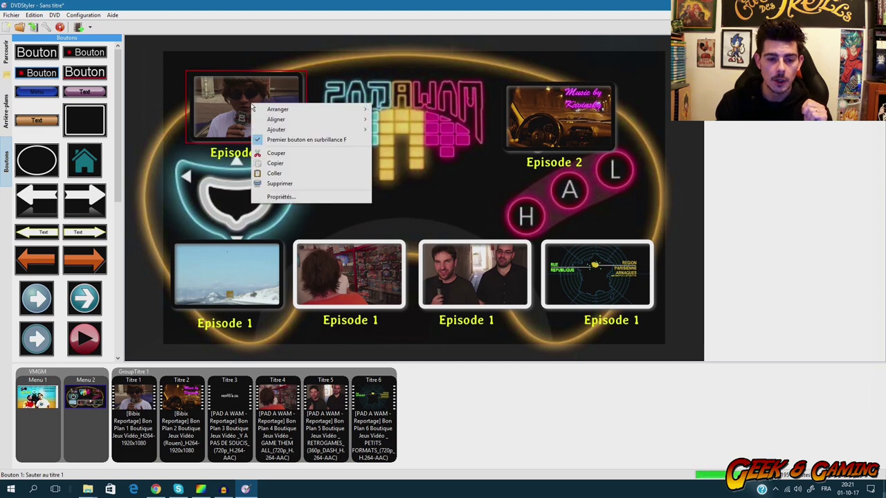
Set the Episode 1 button's video thumbnail to the frame at 0:00:20.000 and apply the button properties.
left_click(291, 195)
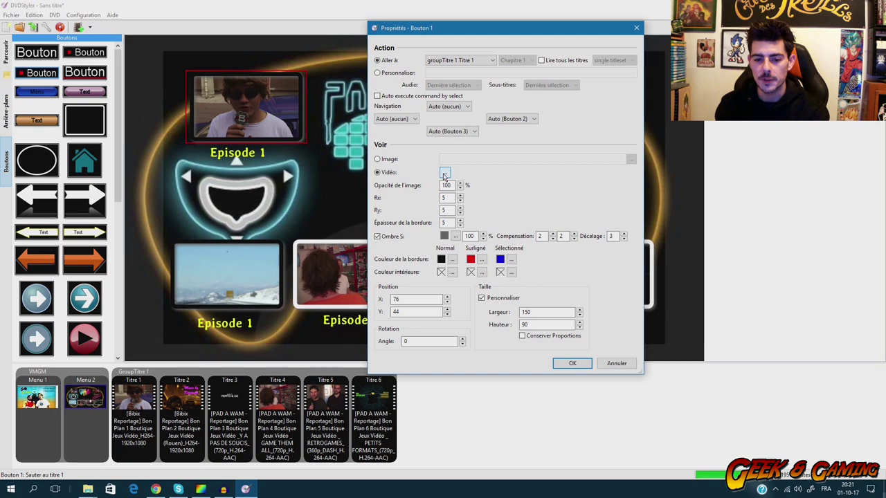
left_click(445, 174)
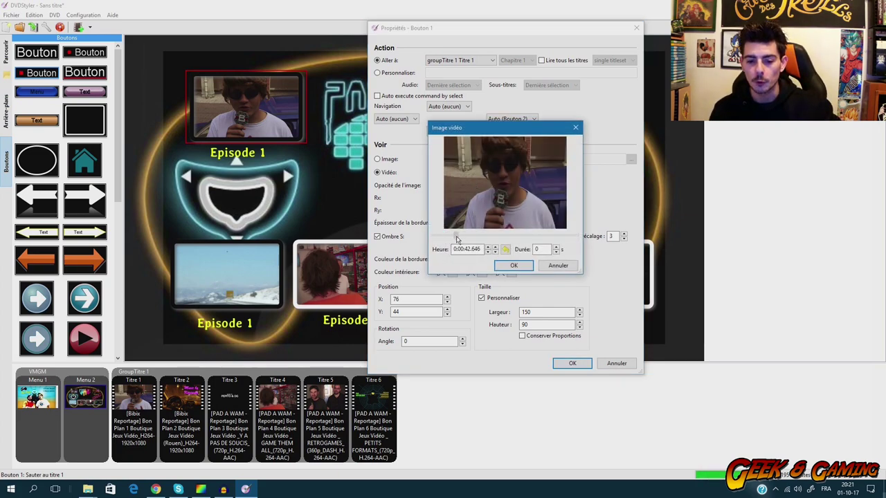
left_click(480, 237)
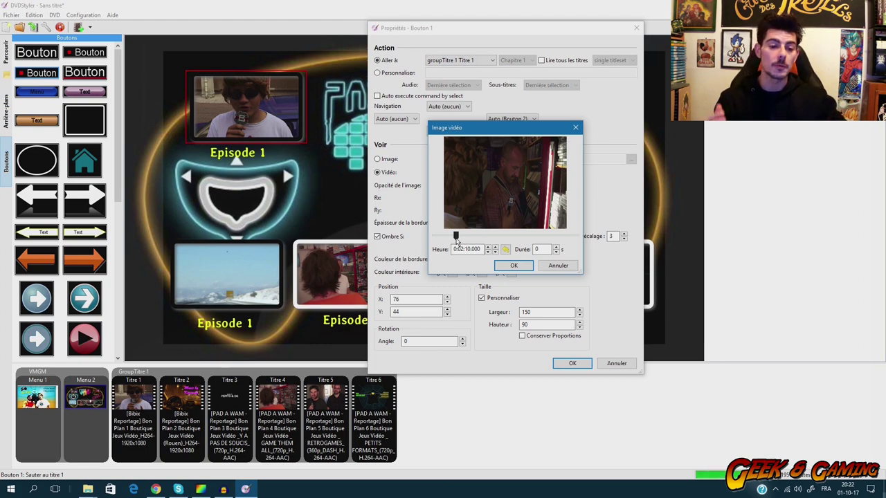
left_click(441, 235)
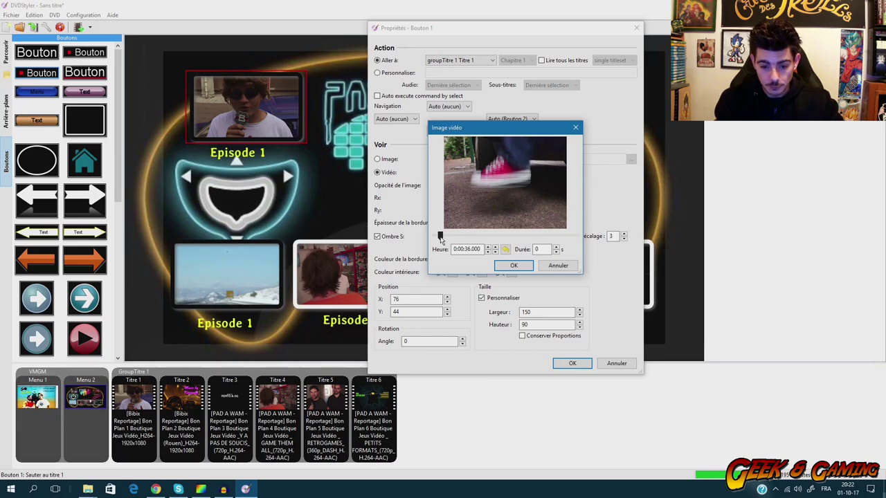
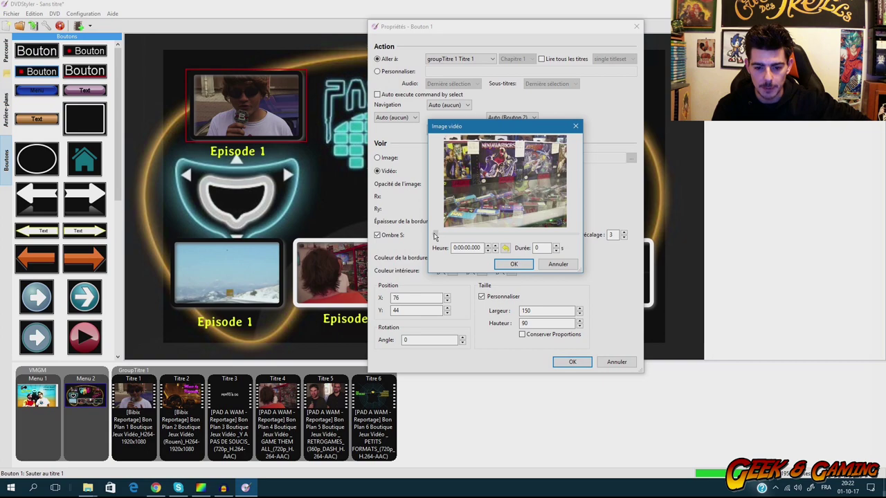
left_click_drag(435, 237, 438, 238)
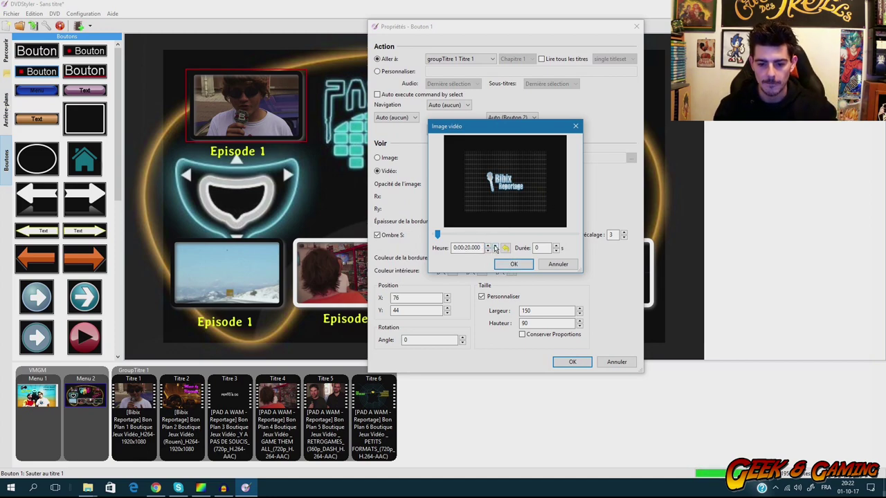
left_click(505, 269)
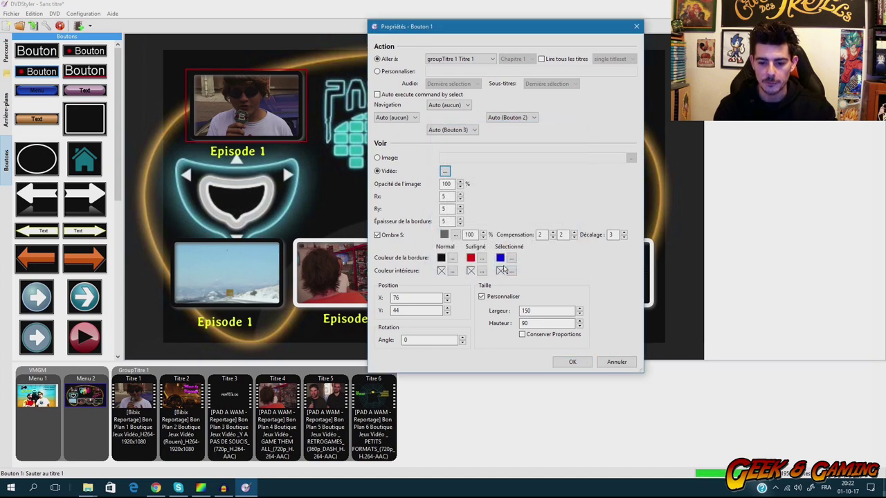
left_click(570, 362)
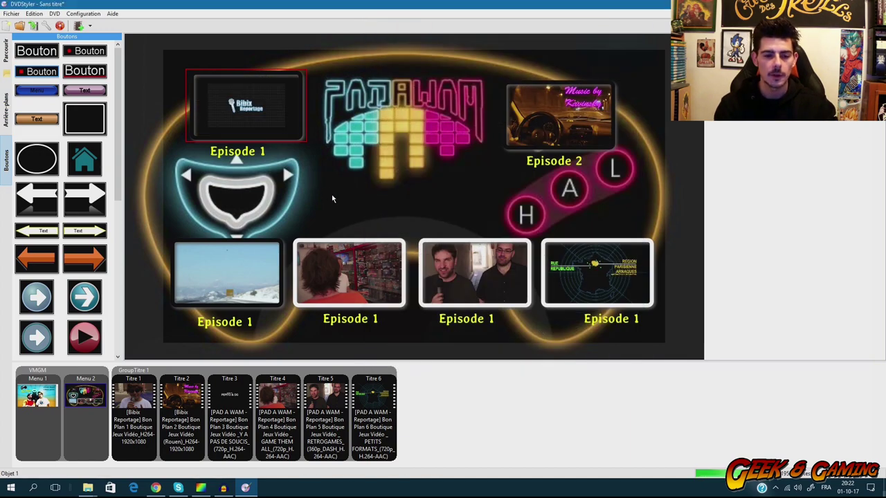
right_click(263, 116)
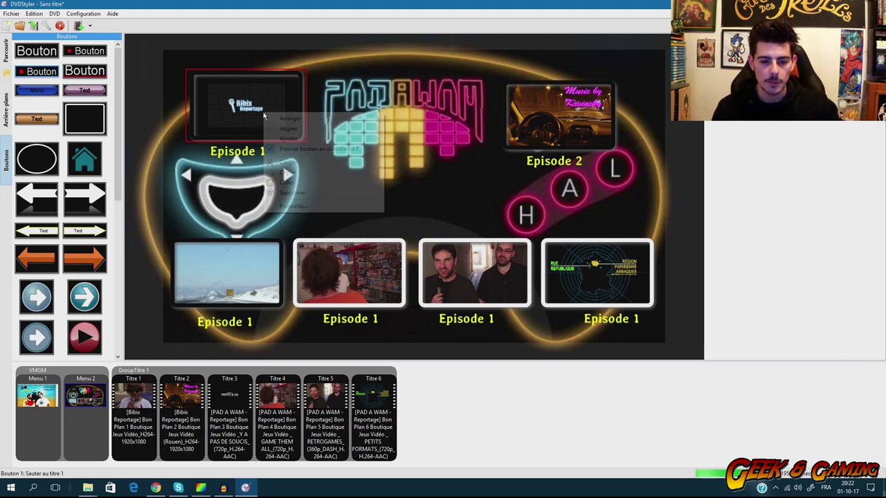
left_click(303, 208)
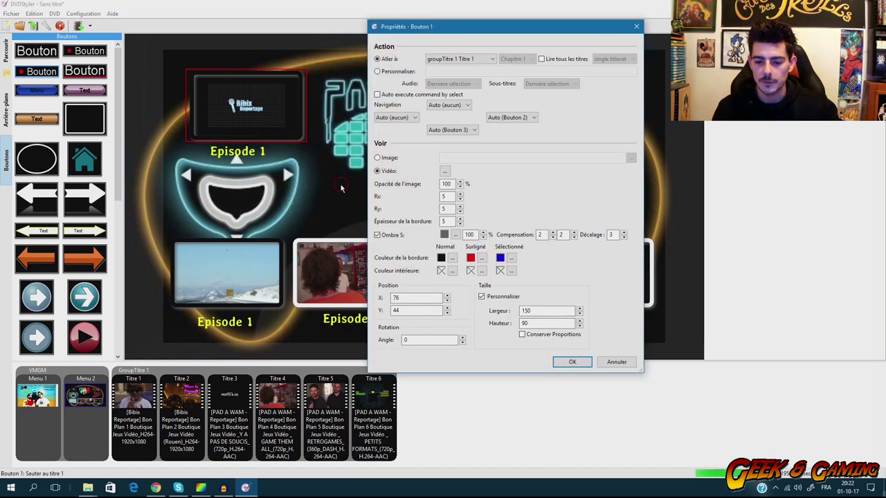
left_click(572, 360)
right_click(570, 123)
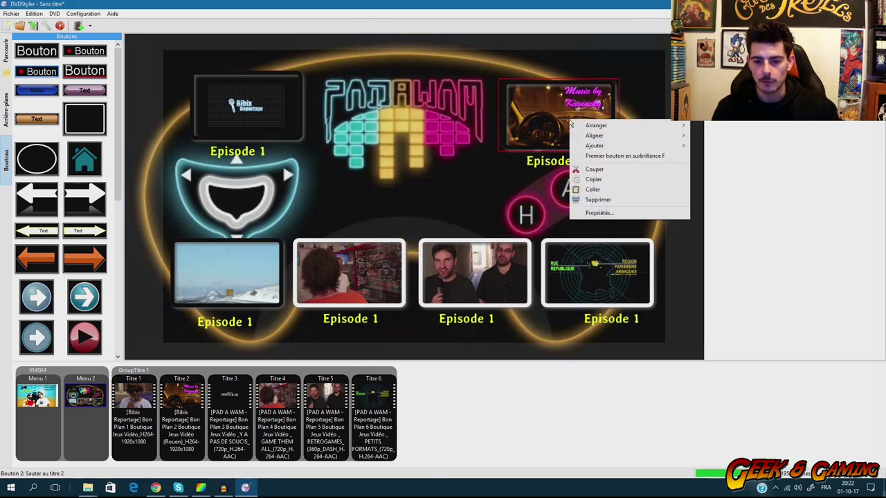
left_click(511, 128)
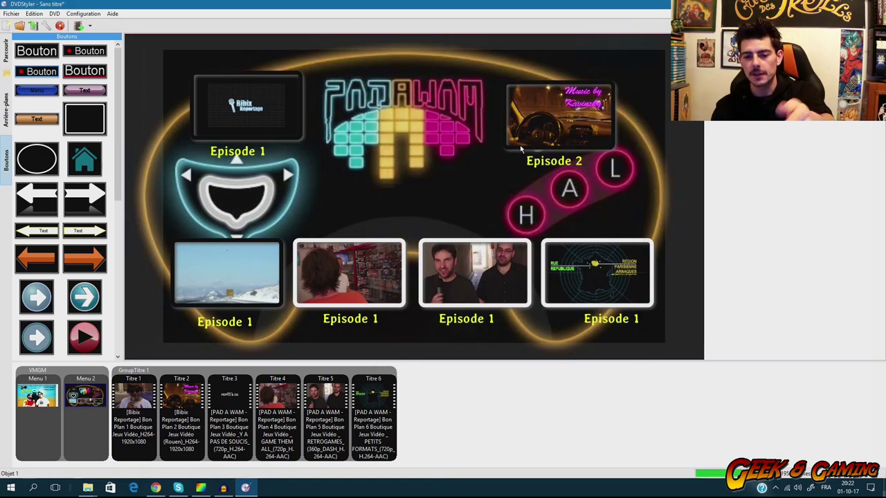
Switch the Episode 2 button's display from video to image and browse to the desktop folder "image PAD A WAM".
right_click(566, 114)
left_click(599, 203)
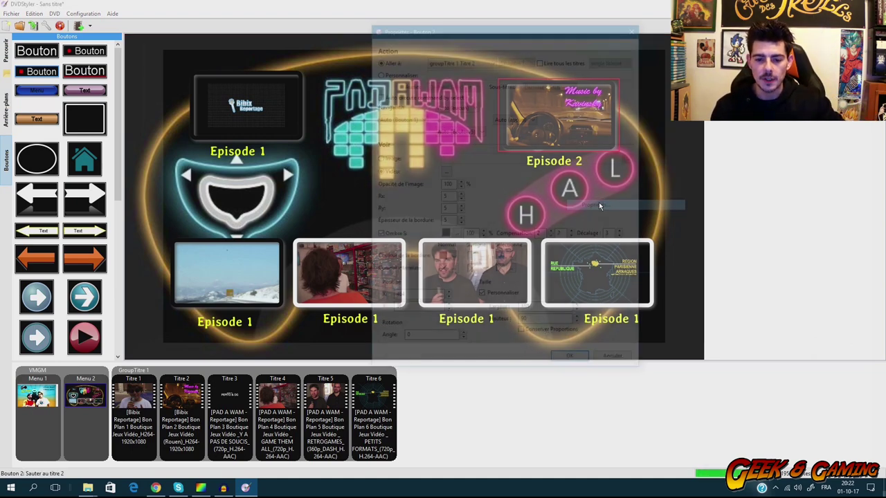
left_click(378, 159)
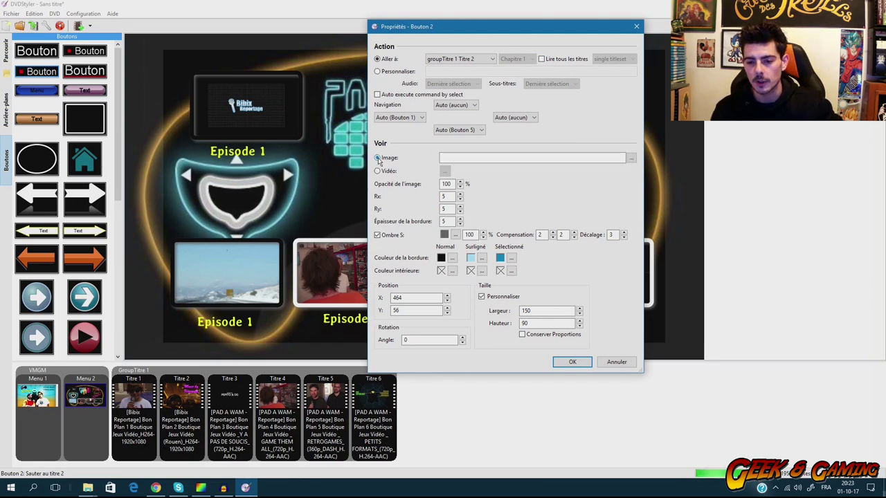
left_click(631, 159)
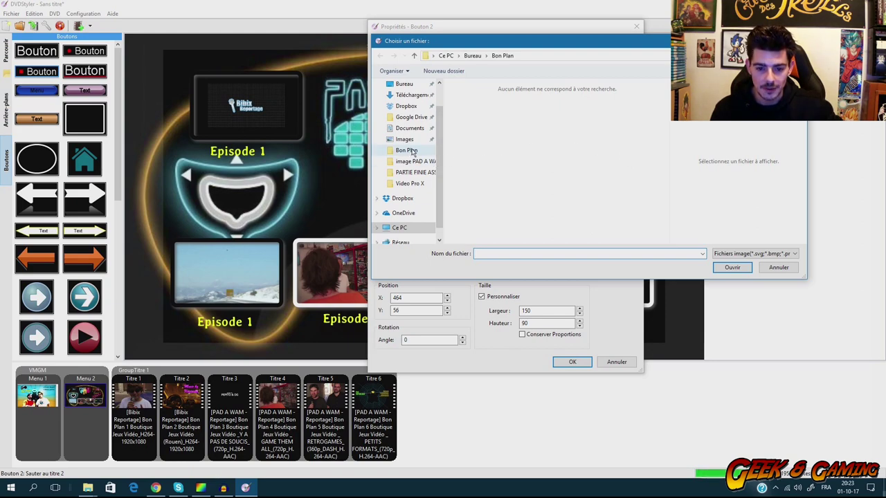
scroll(418, 179, "down", 1)
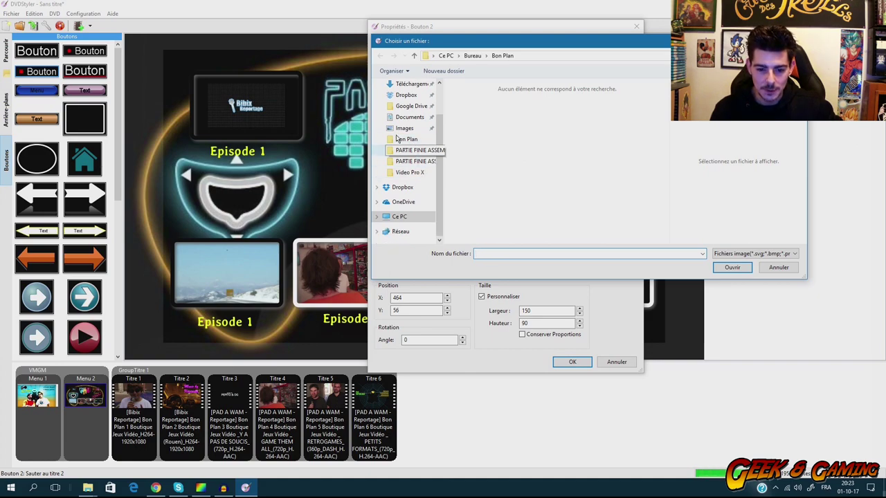
scroll(400, 135, "up", 4)
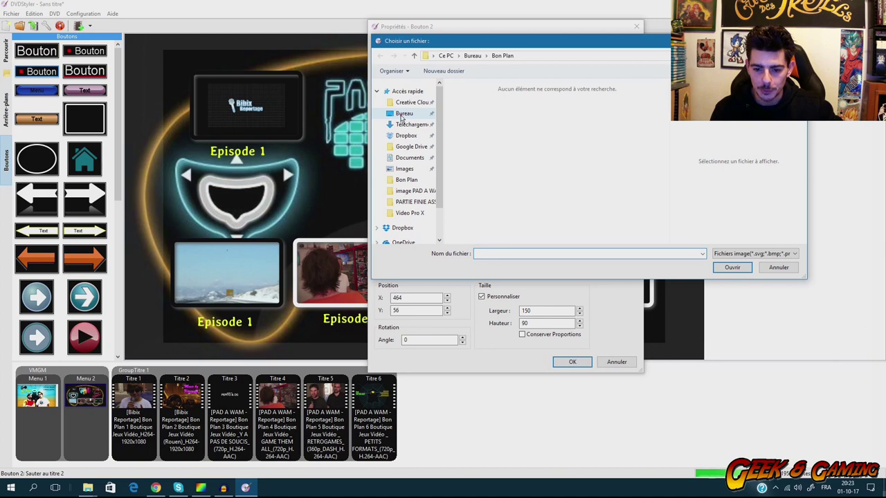
left_click(404, 114)
scroll(543, 149, "down", 1)
scroll(543, 150, "down", 3)
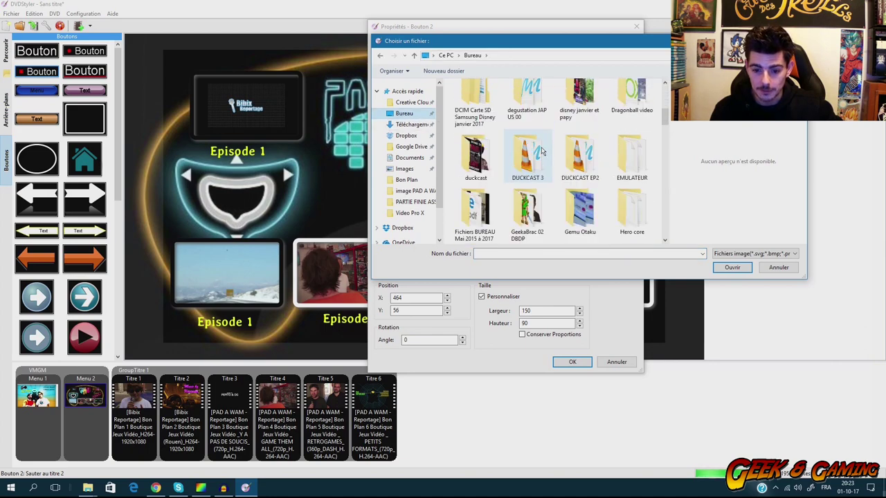
scroll(543, 151, "down", 1)
double_click(578, 211)
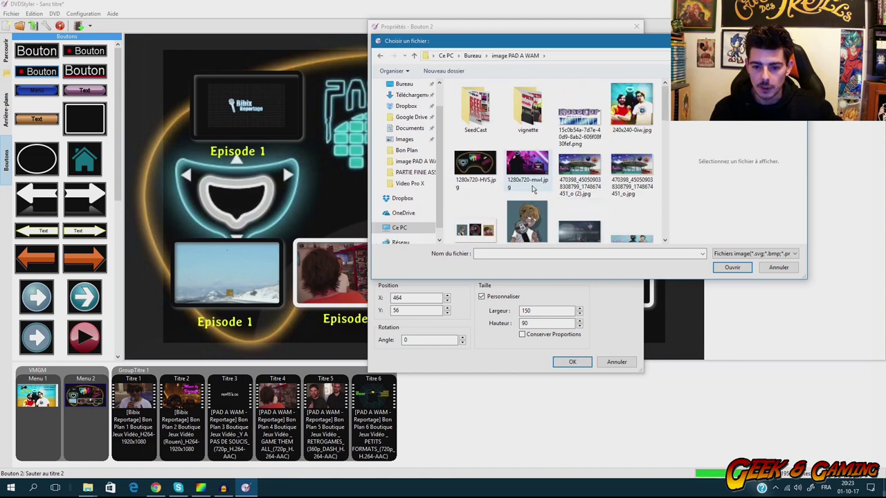
Choose vignette smashbros.jpg as the Episode 2 button's image and apply the button properties.
scroll(532, 189, "down", 3)
scroll(532, 189, "down", 3)
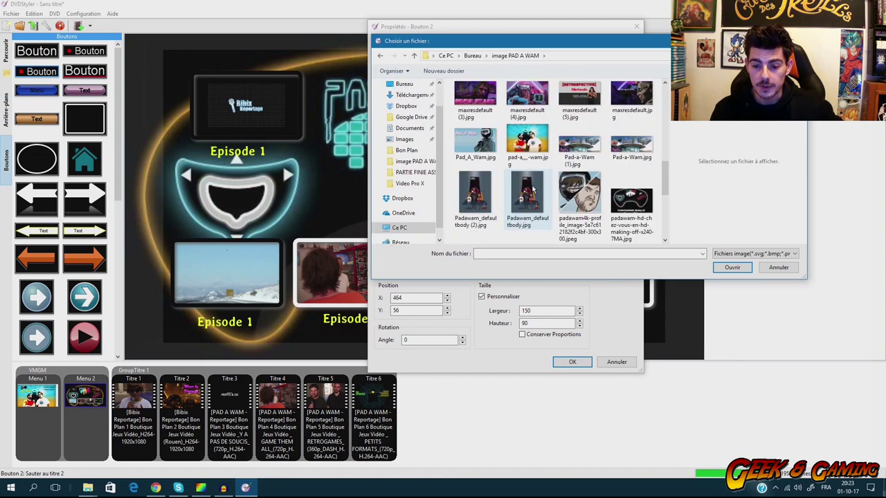
scroll(533, 189, "down", 5)
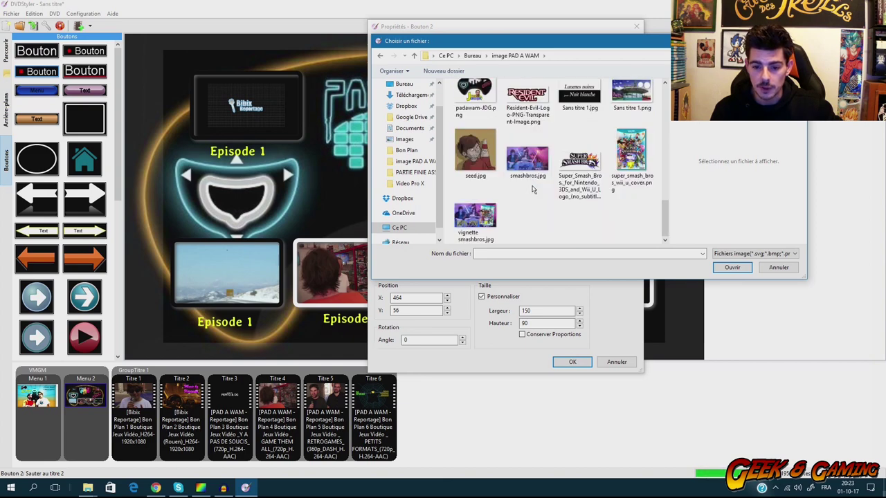
left_click(475, 216)
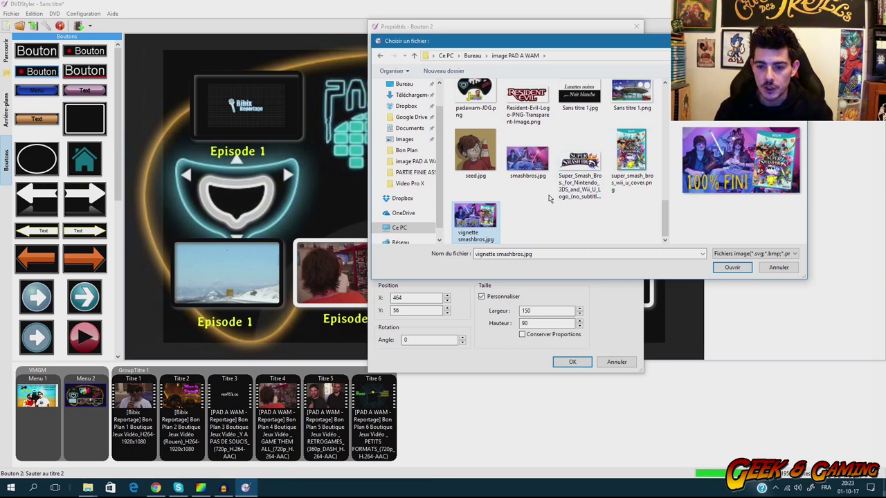
scroll(550, 199, "up", 5)
scroll(551, 198, "up", 2)
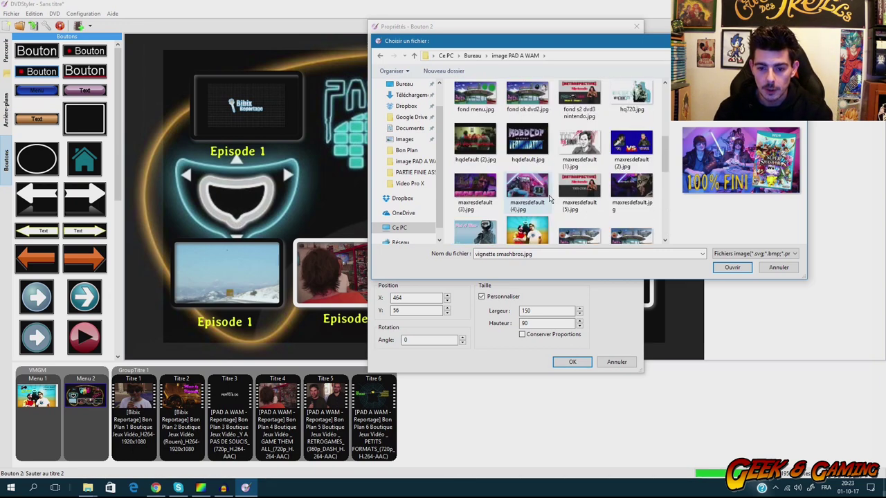
scroll(551, 204, "up", 2)
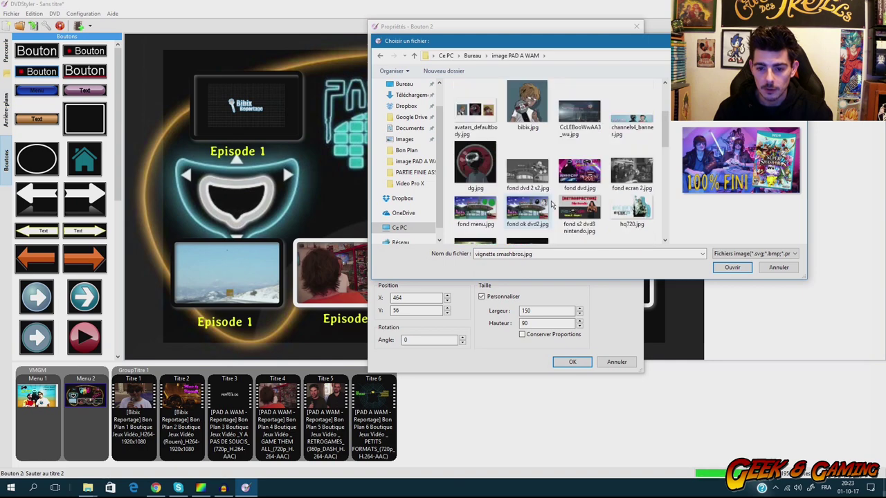
scroll(552, 204, "down", 5)
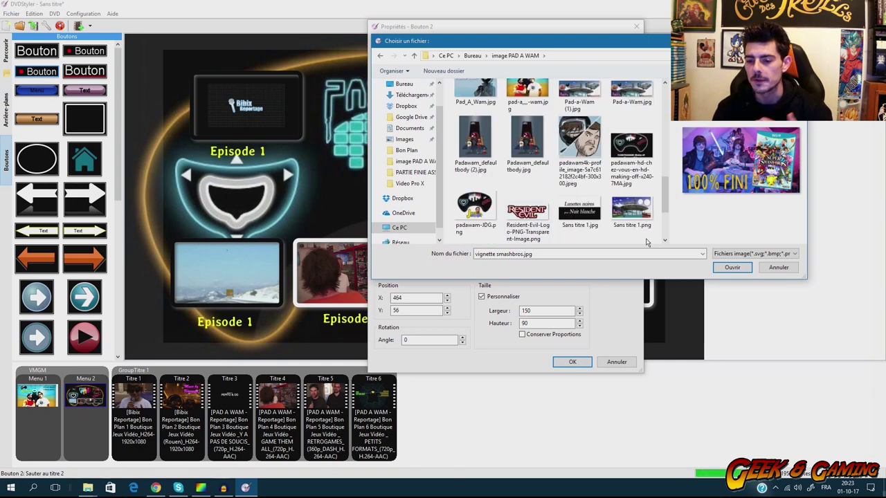
left_click(732, 267)
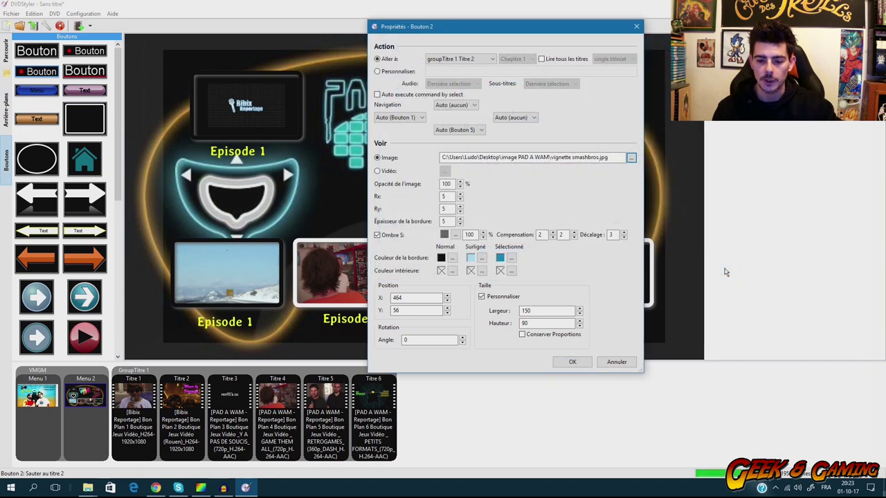
left_click(573, 362)
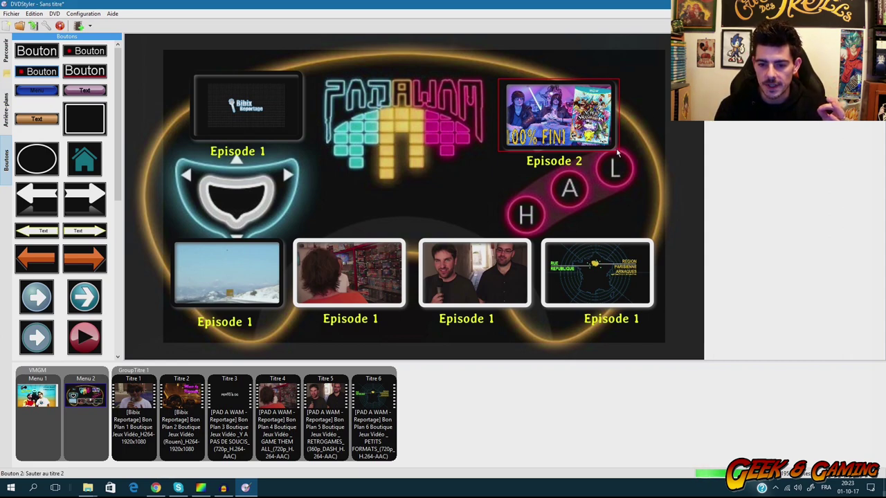
Resize the Episode 2 button by its lower-right corner, making it slightly smaller than its original size, and deselect it.
left_click_drag(618, 153, 627, 153)
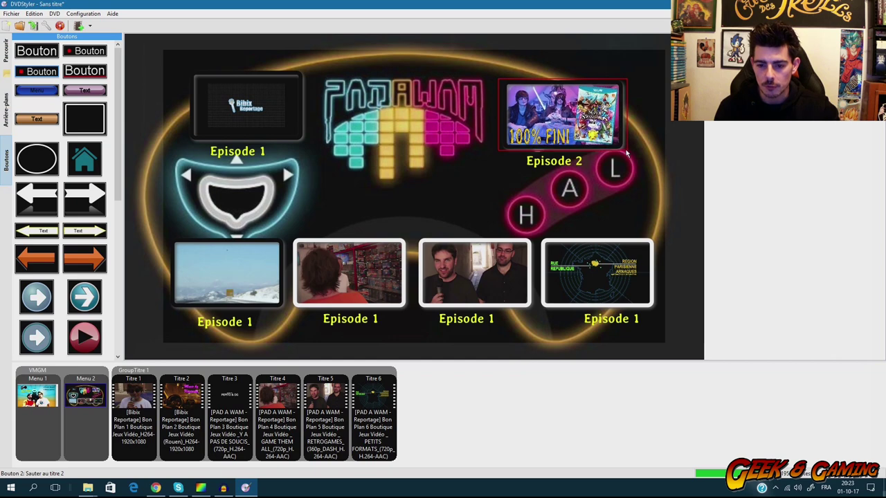
right_click(591, 132)
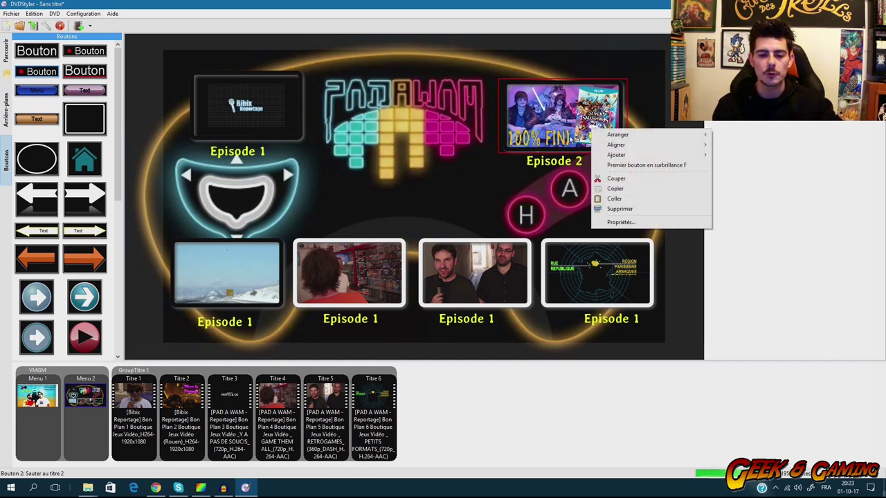
left_click(491, 182)
left_click(610, 136)
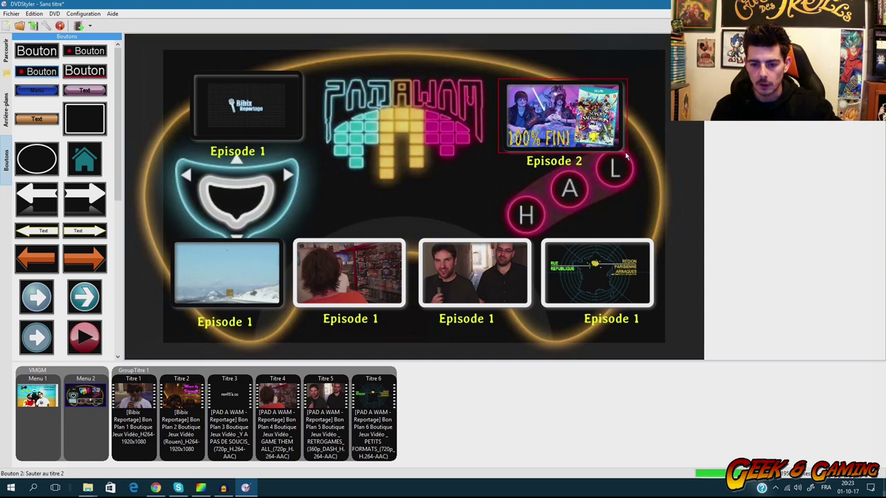
left_click_drag(626, 158, 602, 138)
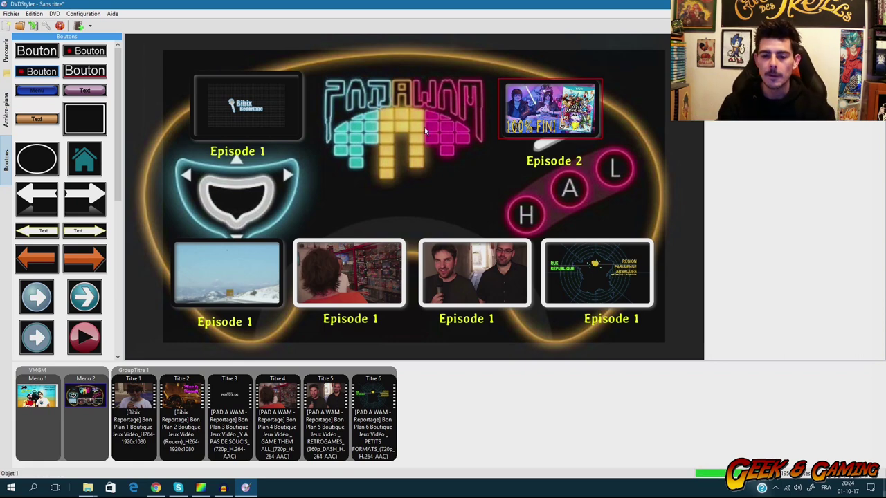
left_click(409, 148)
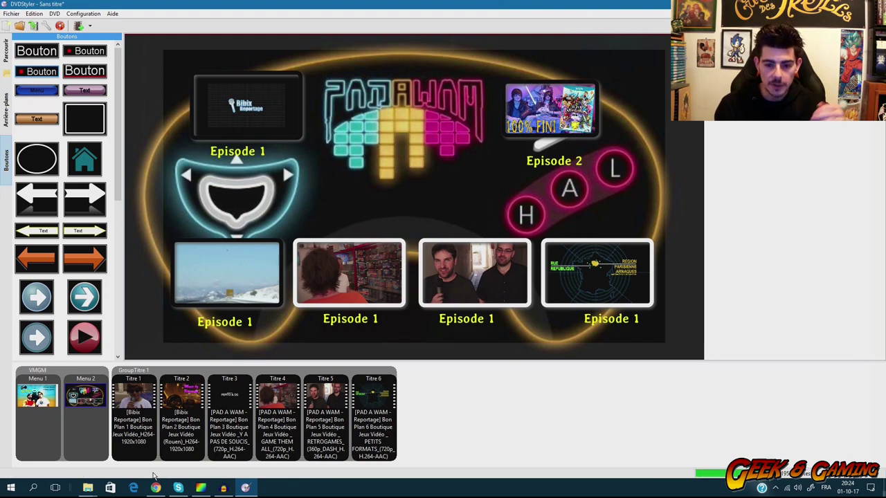
Reveal the image PAD A WAM folder behind the DVD menu window and place bibix.jpg from it near the menu's centre.
left_click_drag(623, 5, 413, 69)
scroll(711, 236, "down", 1)
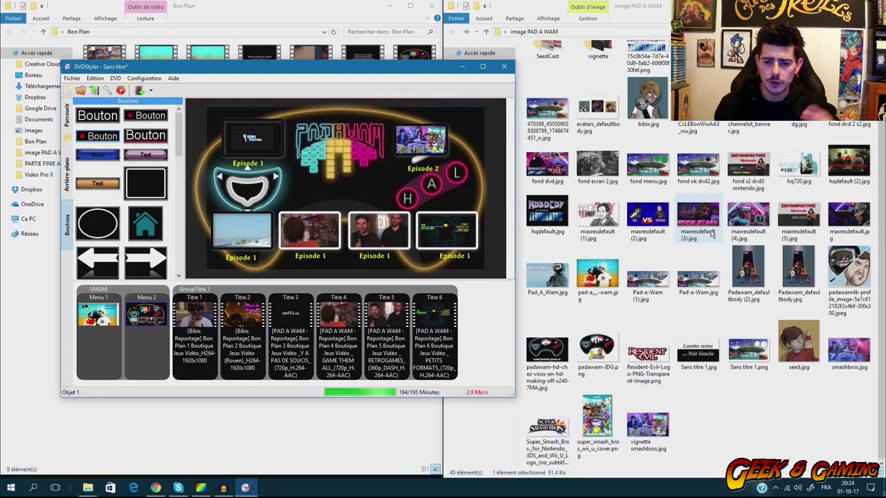
scroll(711, 235, "up", 1)
left_click(625, 142)
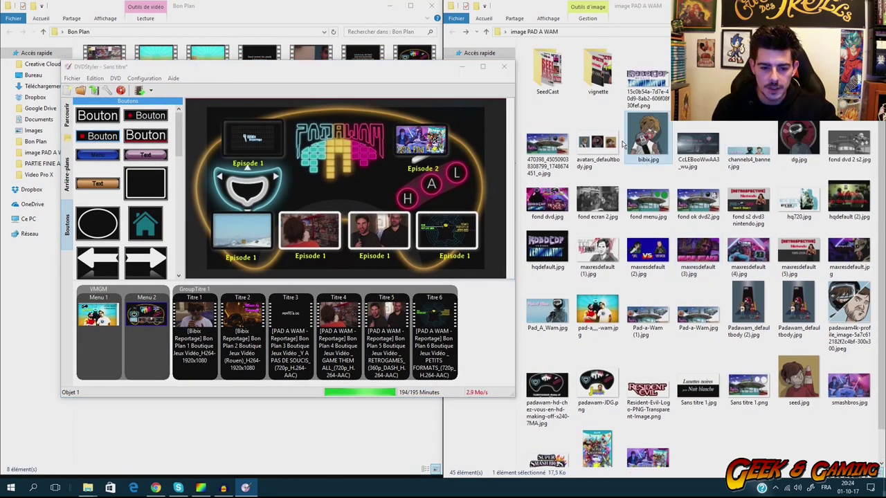
left_click_drag(625, 143, 341, 179)
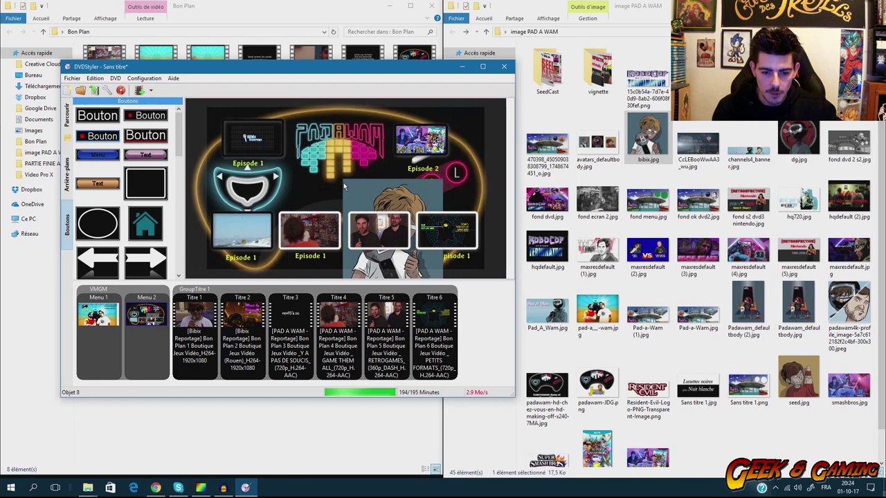
Shrink the bibix.jpg image and line it up in the menu's centre with dg.jpg and seed.jpg added from the folder.
left_click_drag(343, 184, 396, 235)
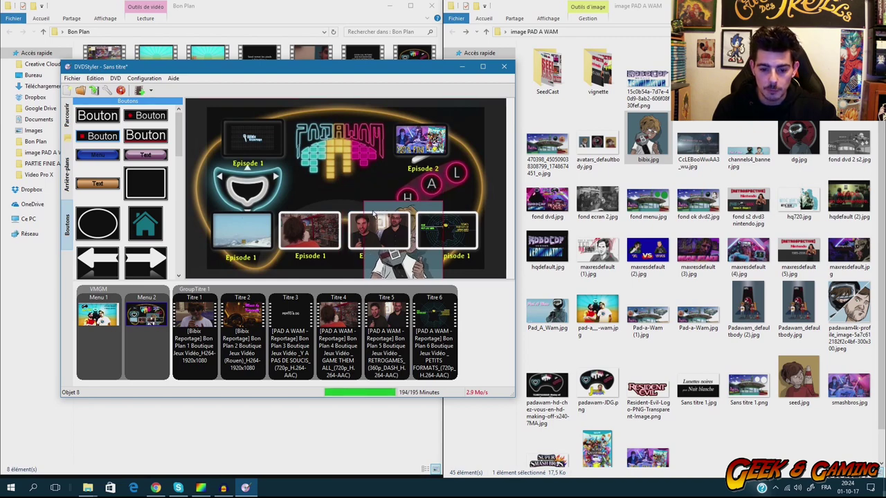
left_click_drag(409, 267, 295, 195)
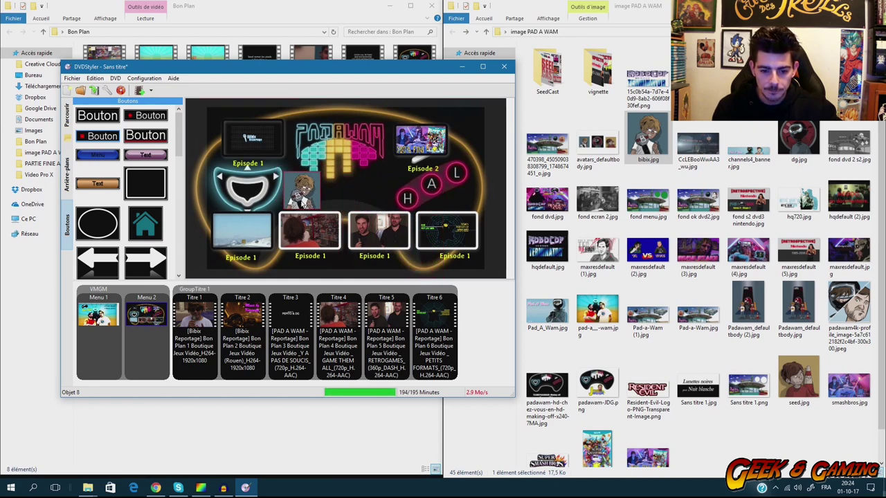
left_click_drag(799, 142, 356, 181)
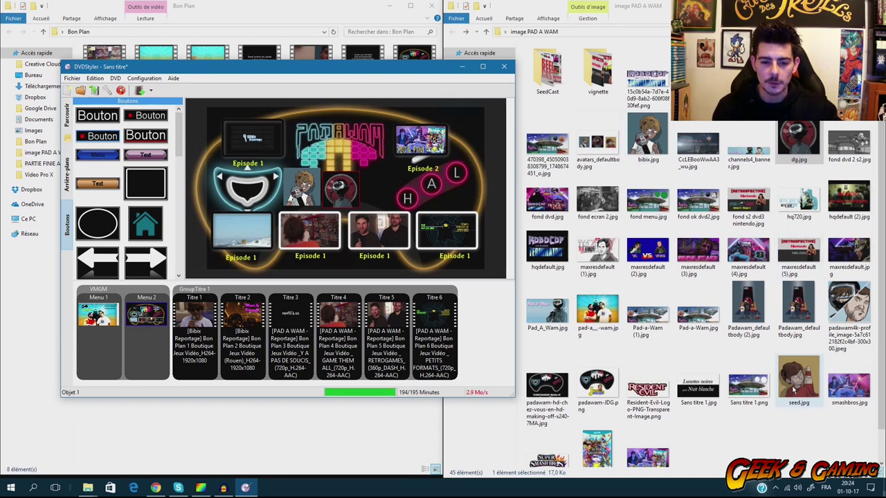
left_click_drag(795, 391, 436, 239)
left_click_drag(457, 265, 381, 203)
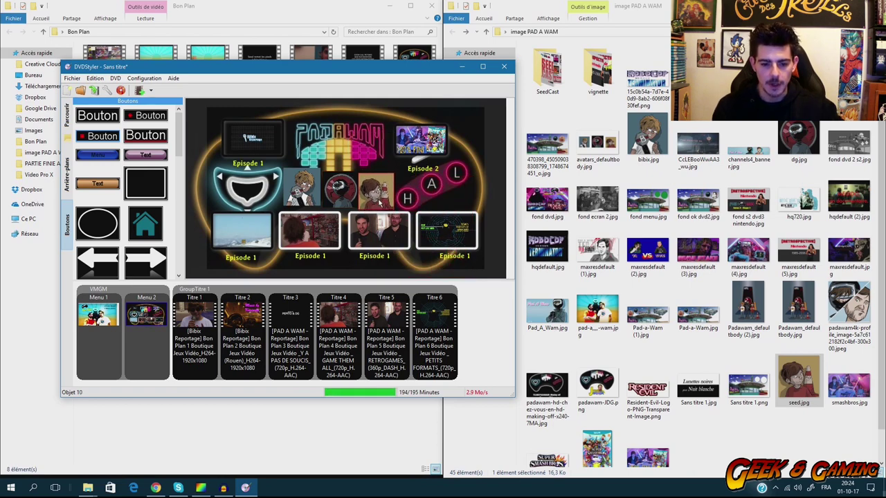
Maximize the DVD menu window and inspect the episode buttons one after another.
double_click(414, 69)
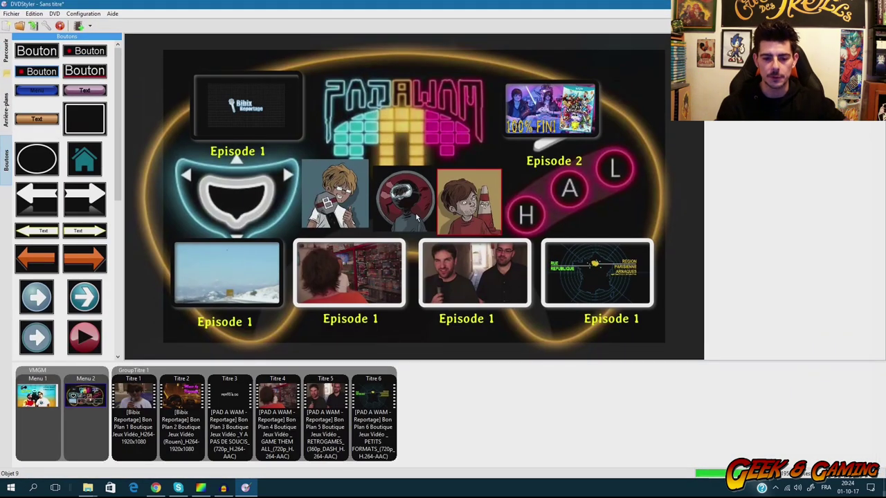
left_click(285, 105)
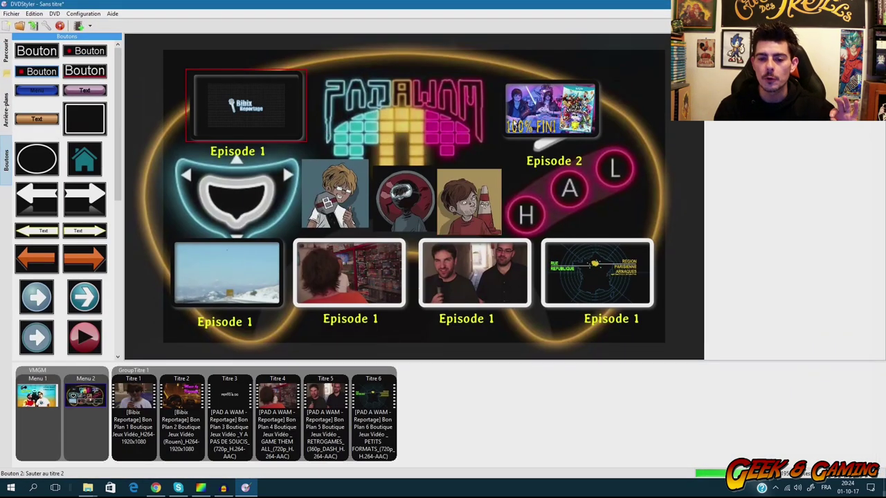
left_click(550, 107)
left_click(243, 270)
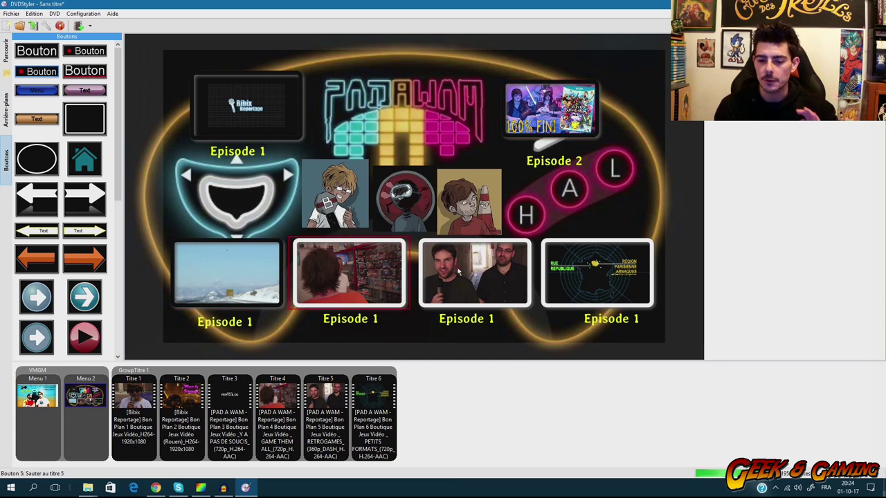
left_click(599, 275)
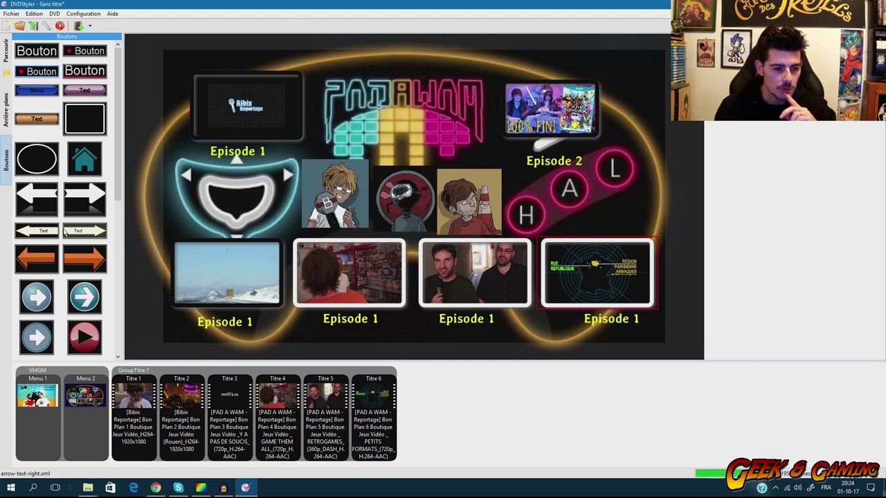
Add a left-pointing white arrow button with text beneath the lower-left Episode 1 label and make it smaller.
scroll(65, 249, "down", 10)
scroll(65, 270, "up", 10)
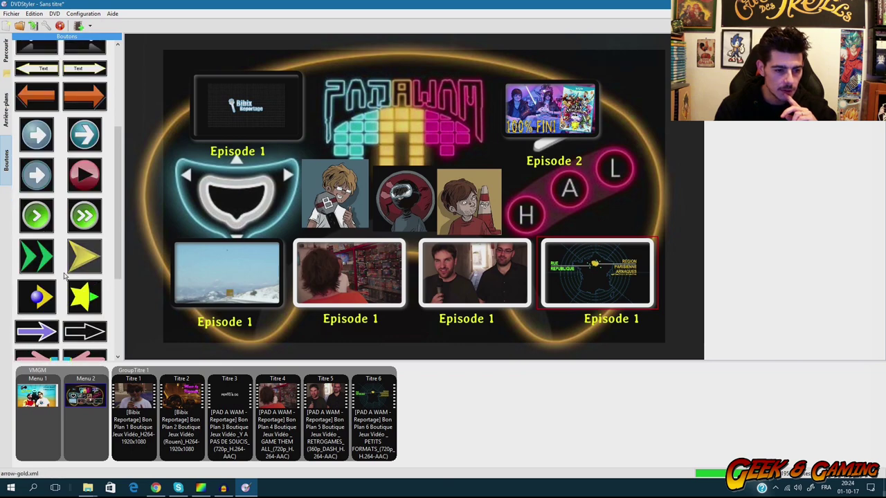
scroll(66, 275, "up", 1)
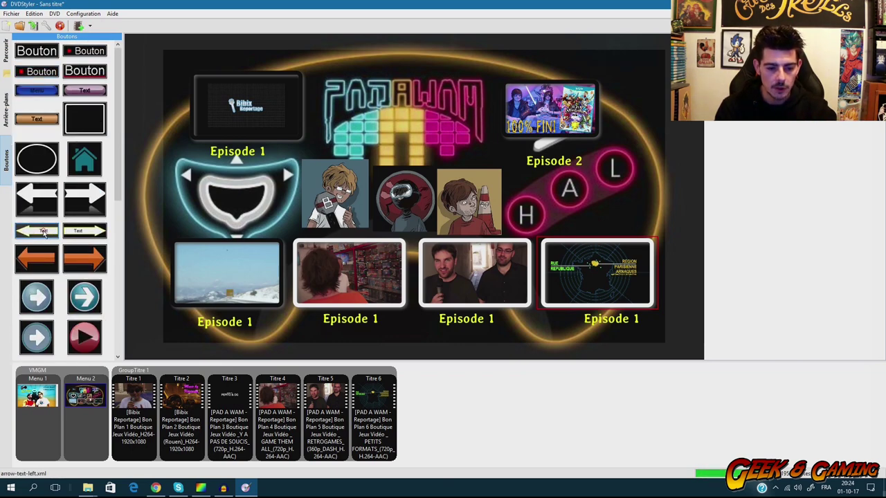
left_click_drag(44, 234, 196, 352)
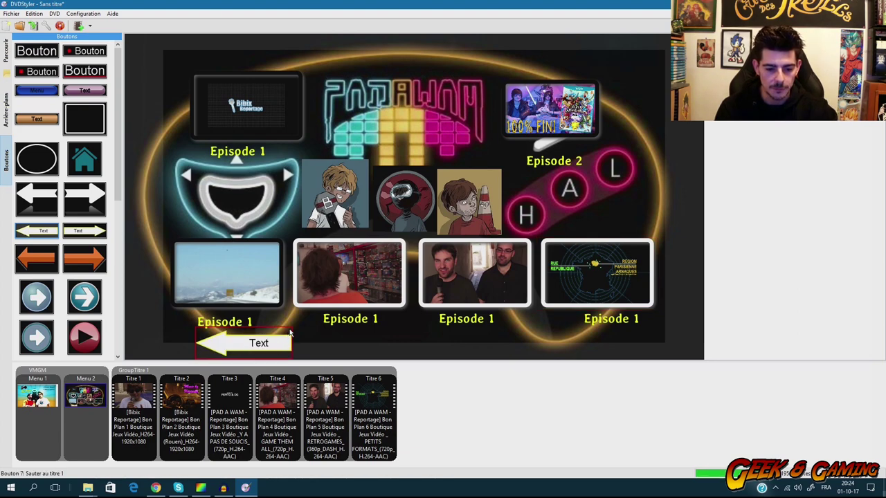
left_click_drag(292, 333, 221, 353)
Move the lower-left thumbnail and its Episode 1 label up slightly, and fit the text arrow beneath them.
left_click_drag(227, 280, 230, 261)
left_click(232, 309)
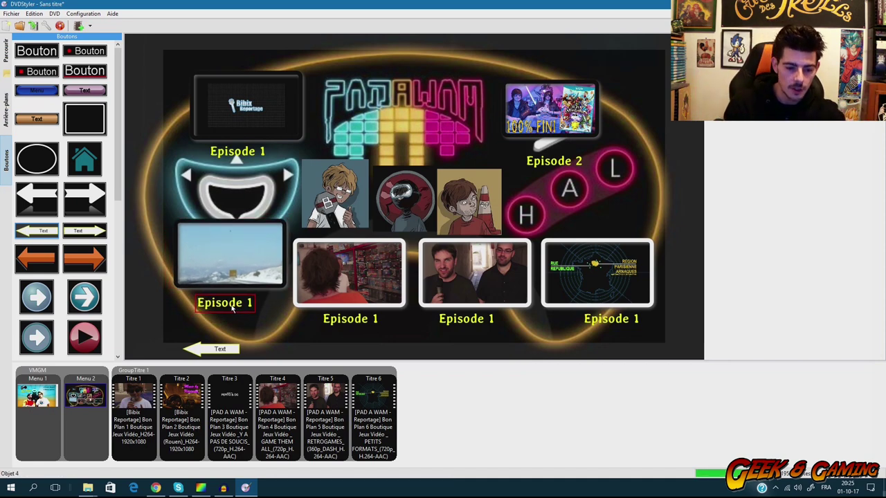
left_click_drag(223, 346, 254, 338)
Open the text arrow button's properties and set its bullet colour (Couleur de la puce) to black.
right_click(227, 331)
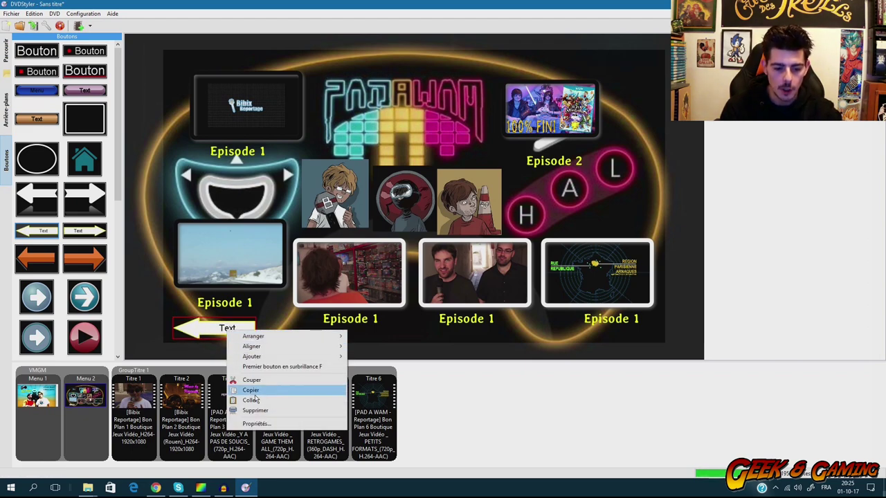
left_click(263, 423)
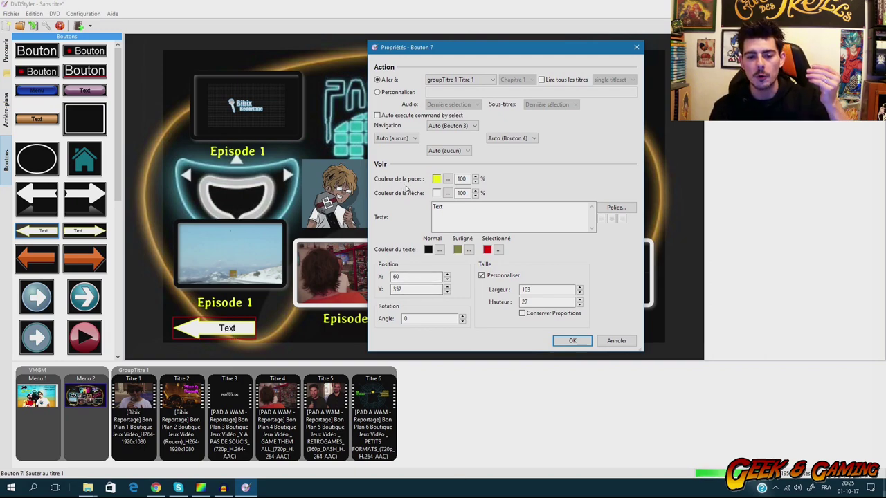
left_click(447, 179)
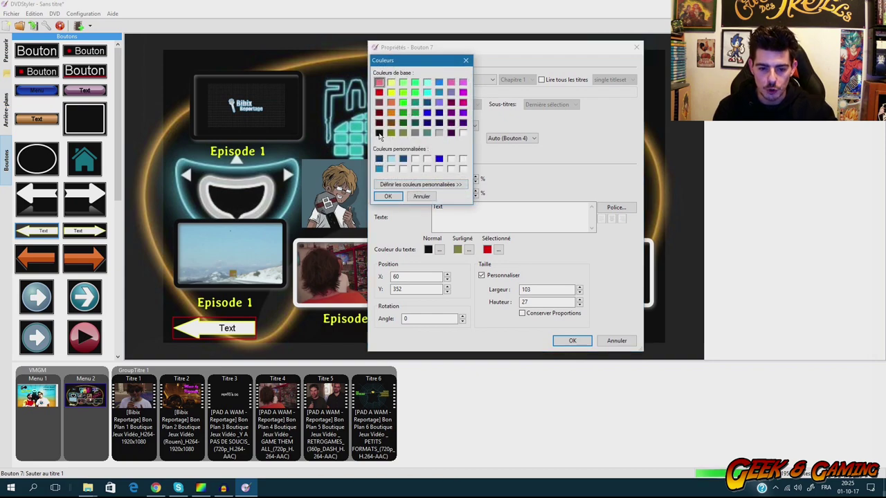
left_click(379, 134)
left_click(387, 196)
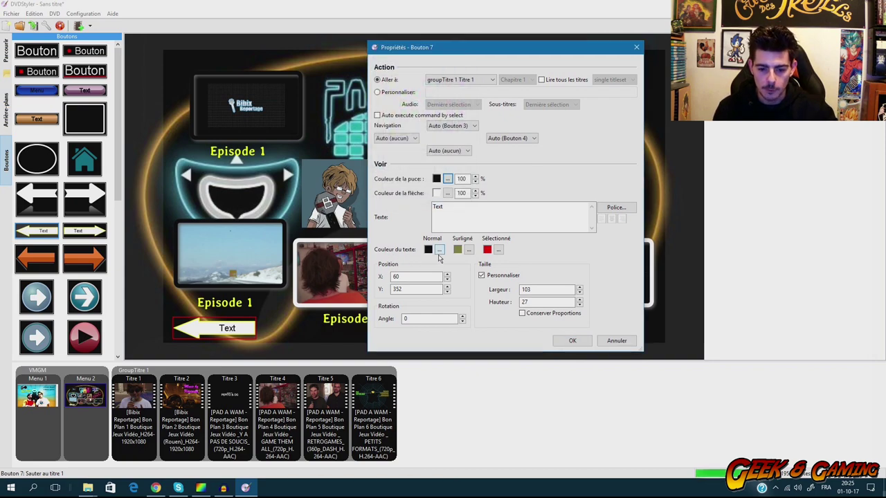
Set the arrow button's text colour to red when highlighted and blue when selected.
left_click(470, 249)
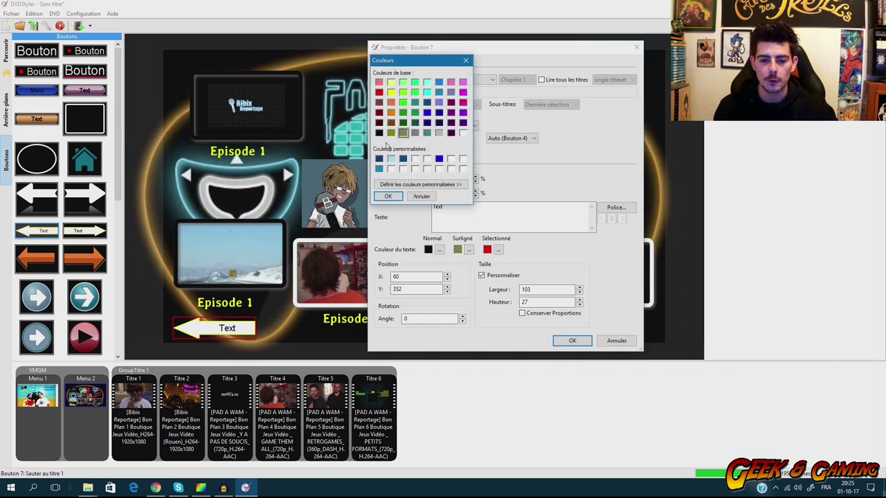
left_click(378, 92)
left_click(388, 196)
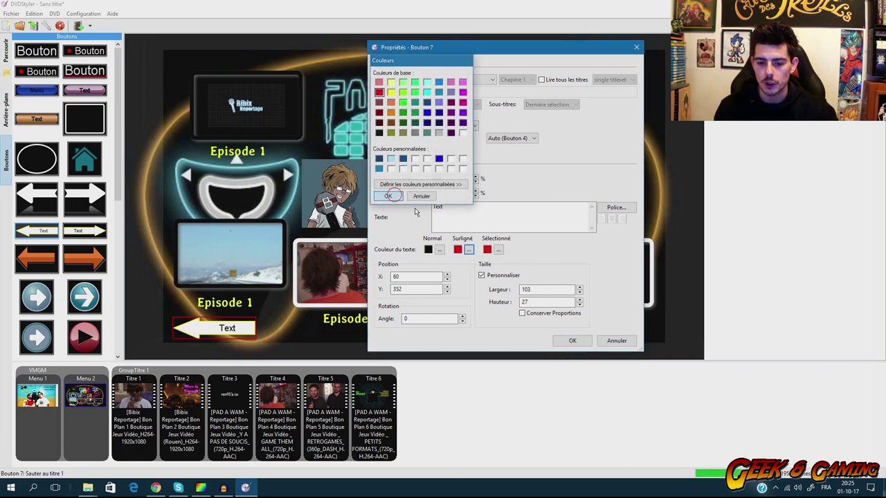
left_click(499, 250)
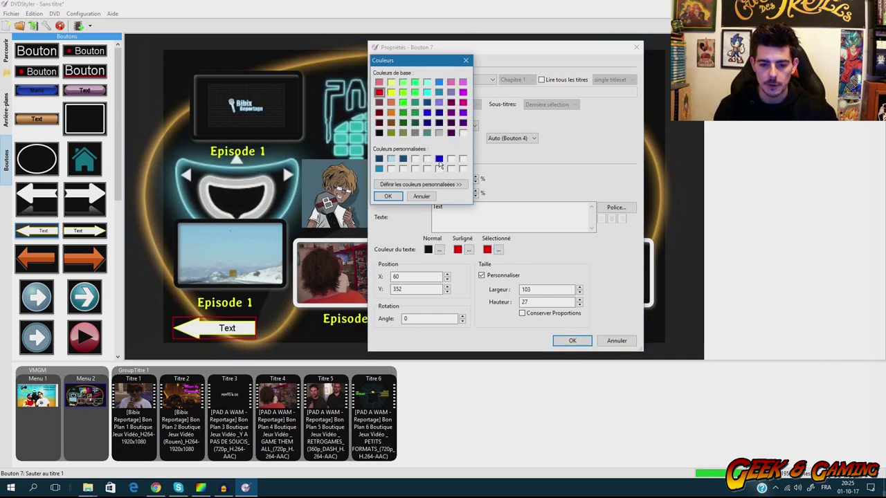
left_click(439, 159)
left_click(388, 196)
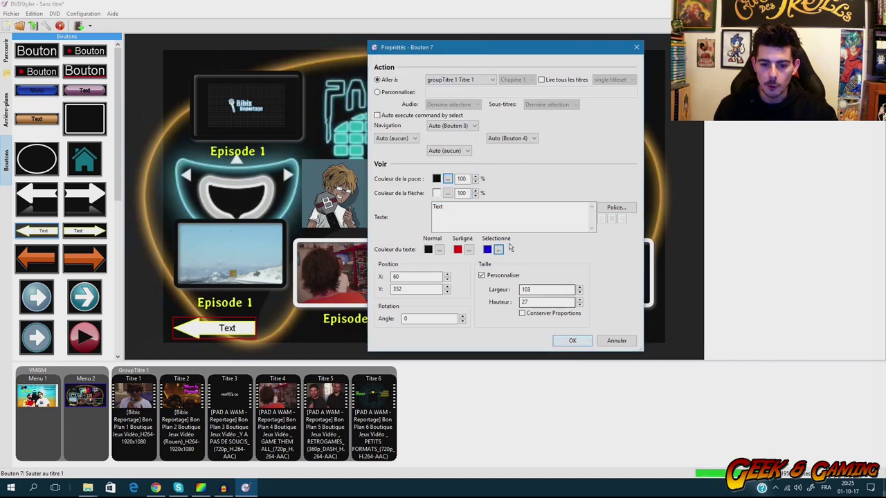
Change the arrow button's text to Retour, apply the properties and deselect it.
left_click_drag(452, 208, 434, 214)
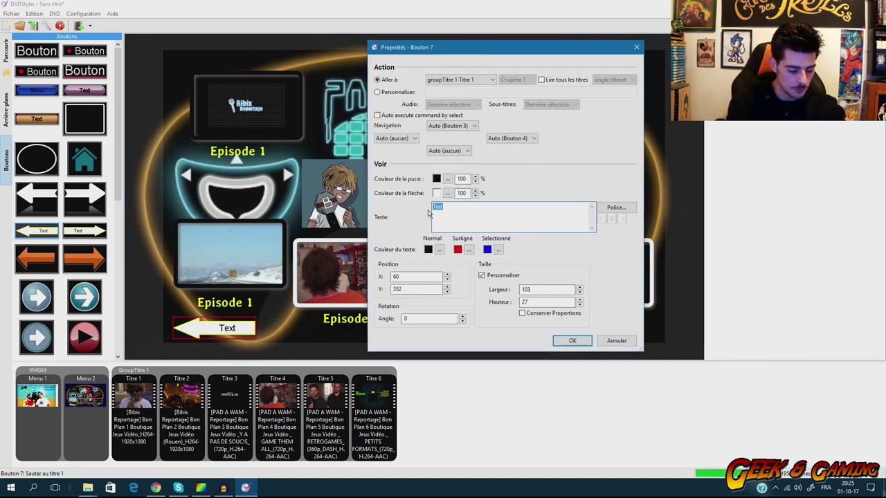
type("Retour")
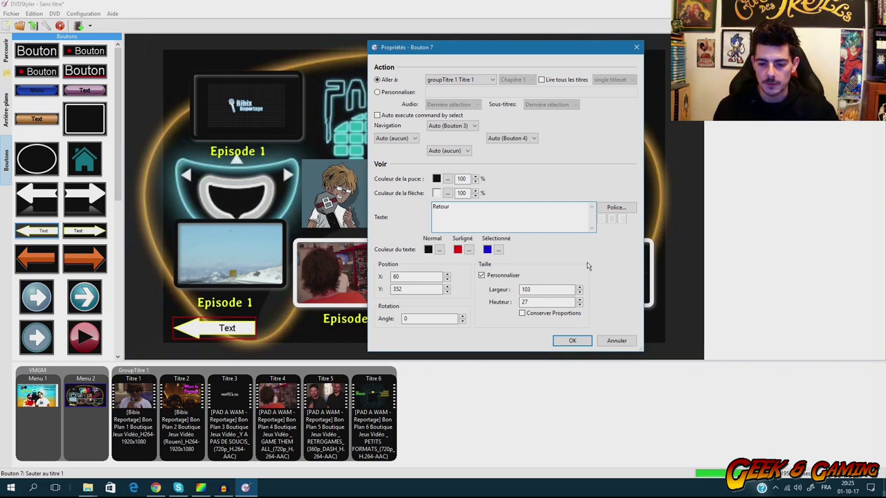
left_click(572, 340)
left_click(255, 326)
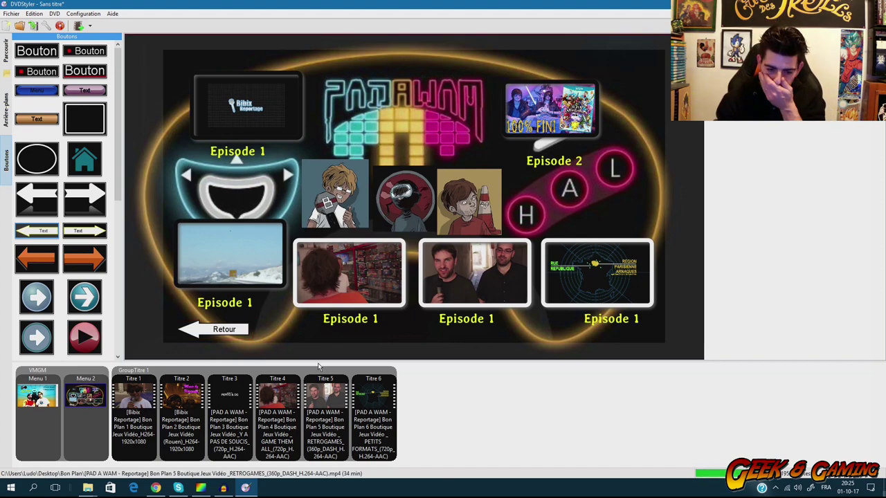
Show Menu 1 and inspect its Bon Plan title and controller logo.
left_click(43, 400)
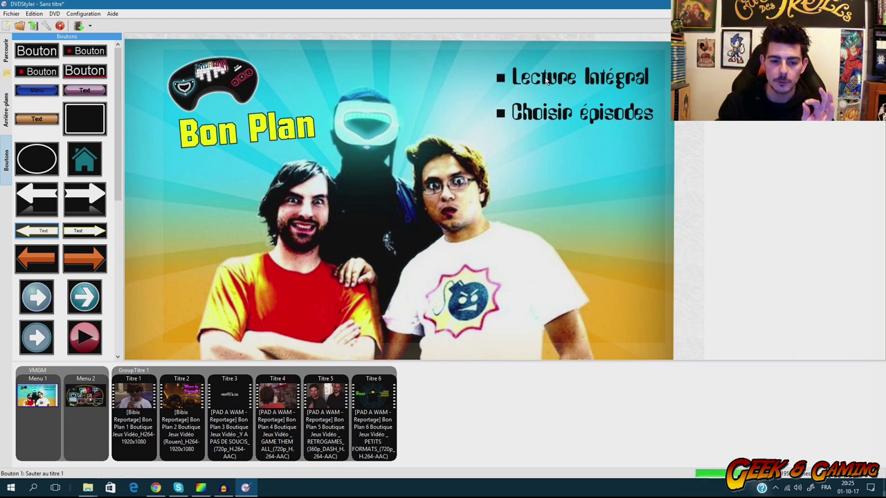
left_click(225, 129)
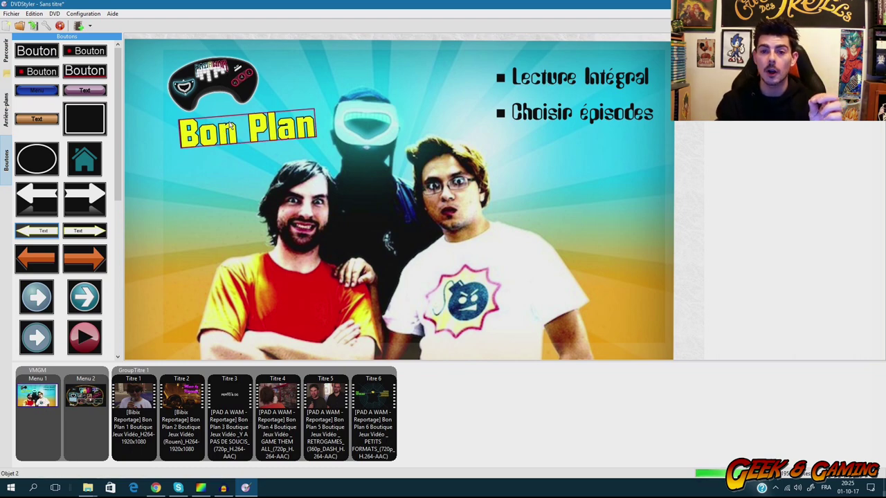
left_click(225, 78)
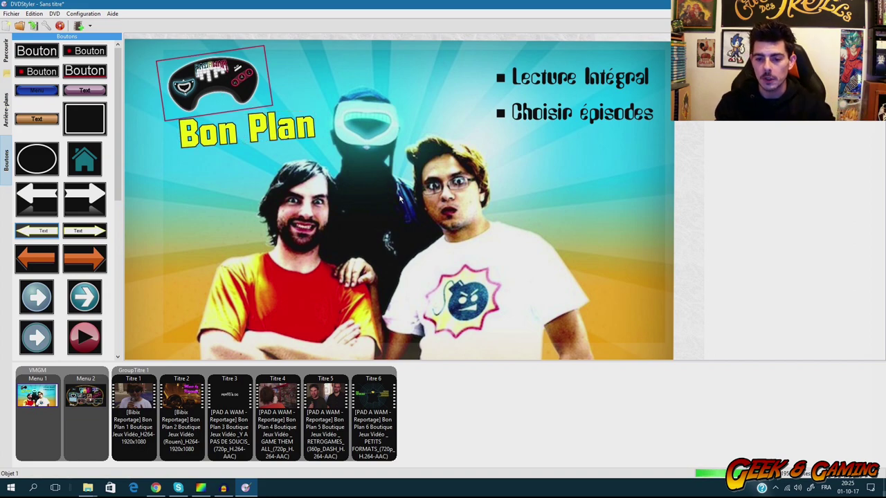
Set the Lecture Intégral button to play all titles across all titlesets, and apply its properties.
left_click(531, 81)
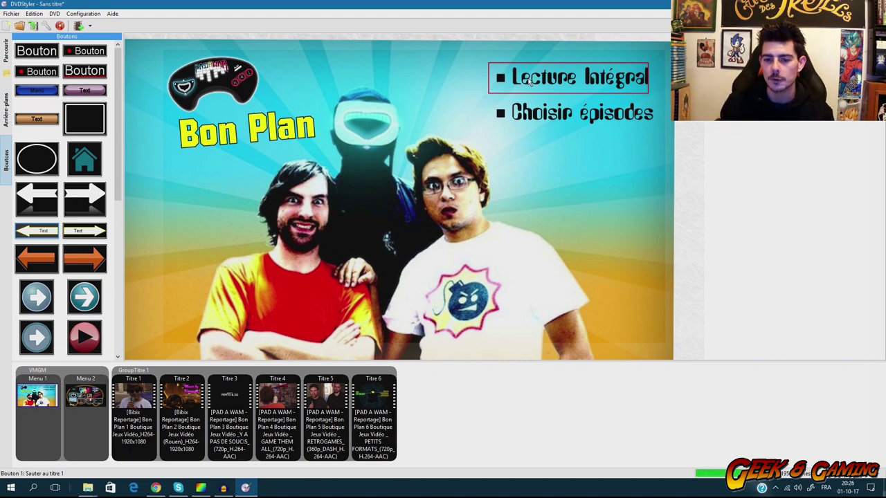
right_click(530, 81)
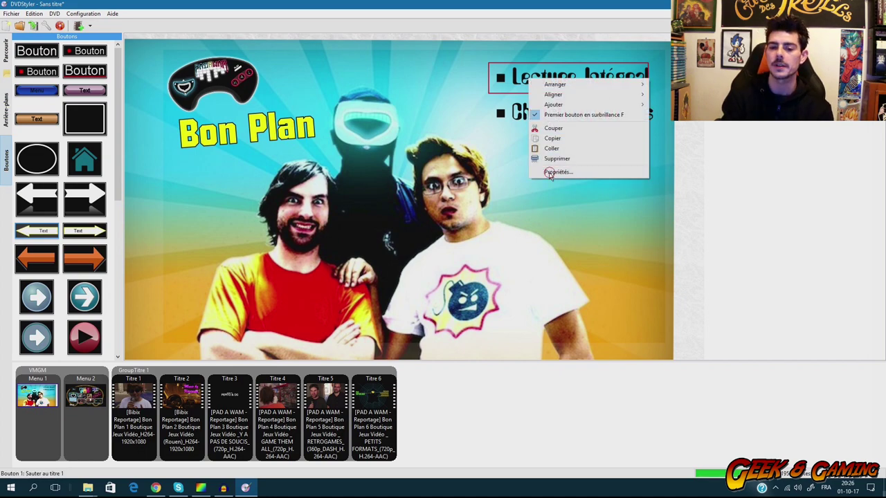
left_click(547, 172)
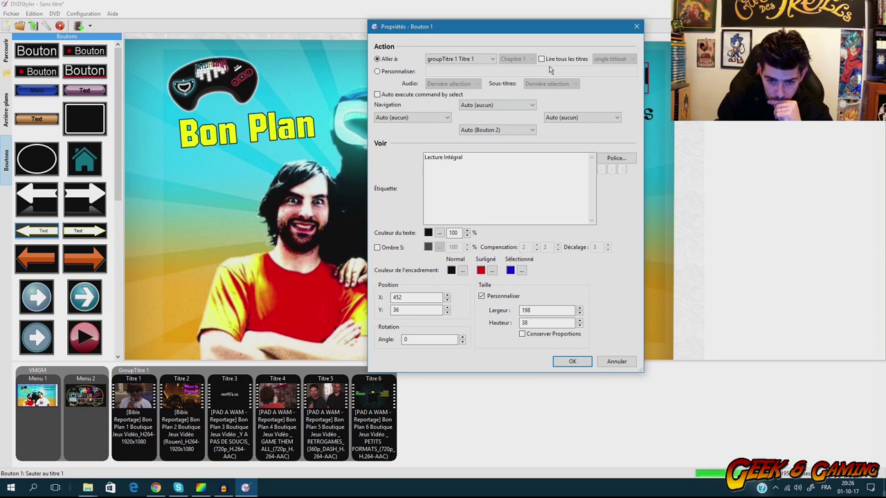
left_click(493, 59)
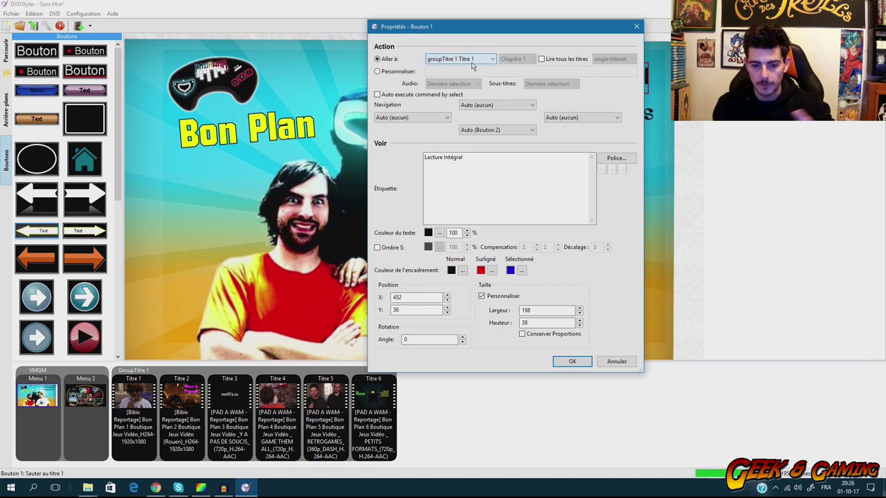
left_click(542, 60)
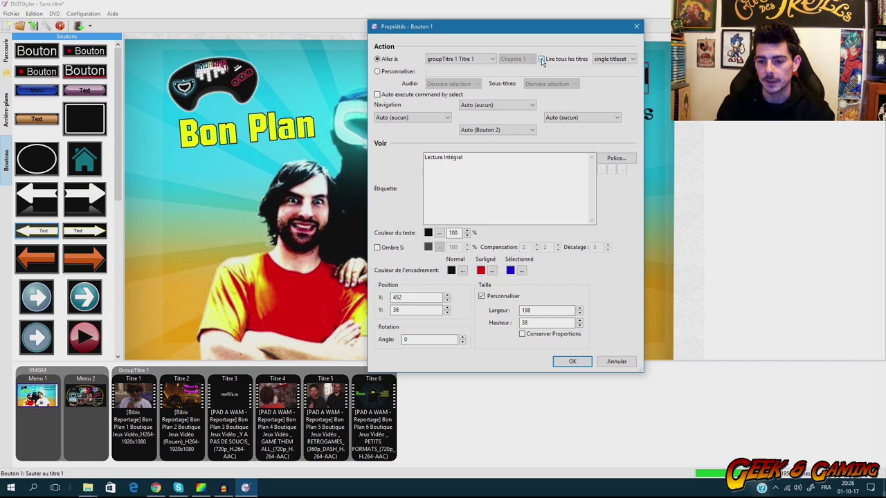
left_click(633, 61)
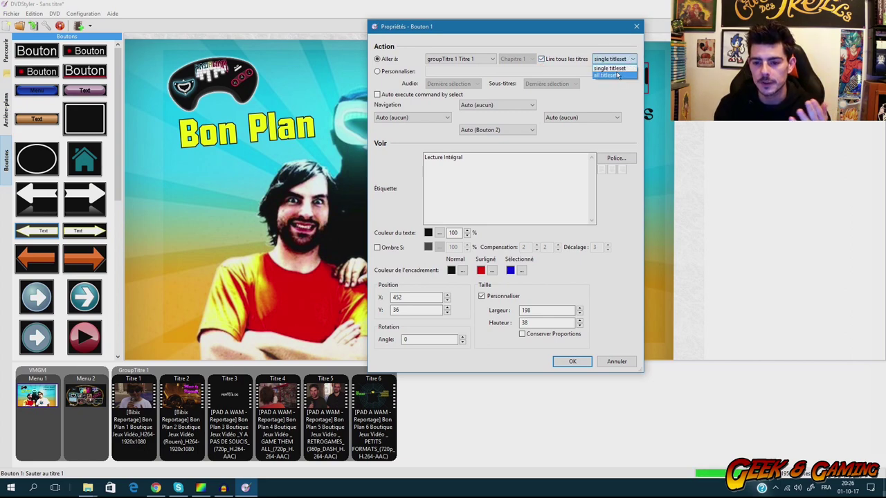
left_click(617, 75)
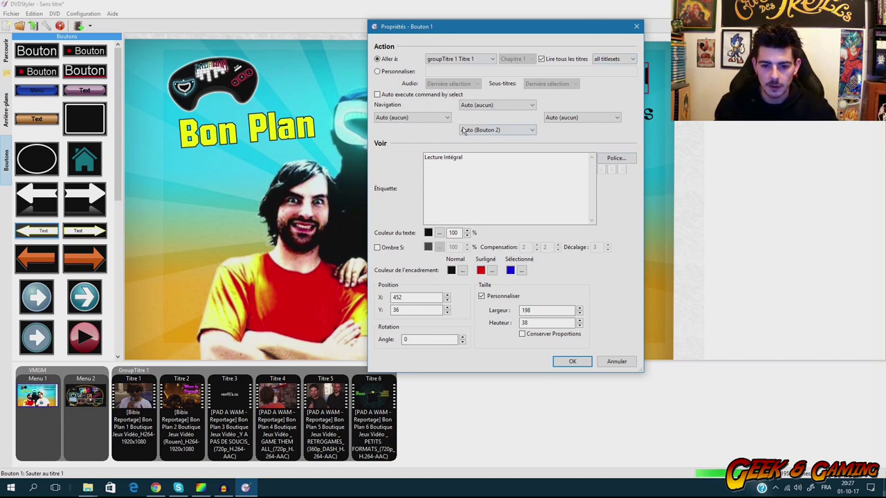
left_click(572, 361)
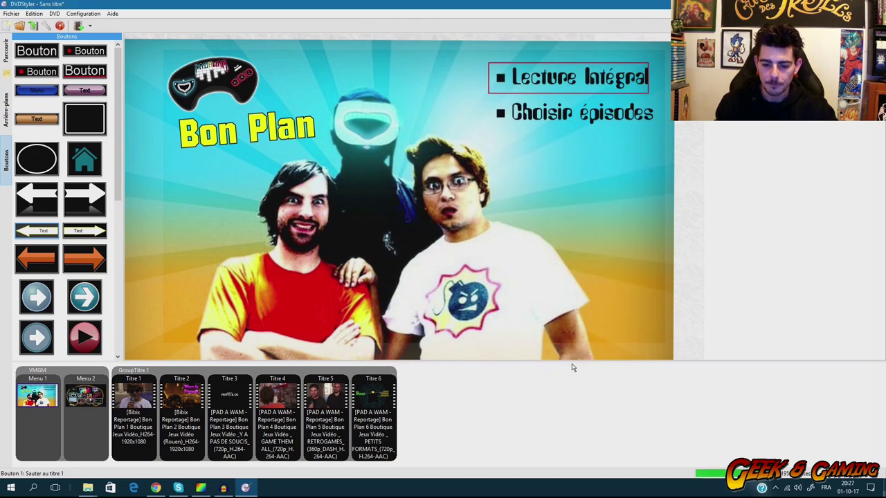
Set the Choisir épisodes button to go to VMGM menu 2 and apply its properties.
left_click(552, 116)
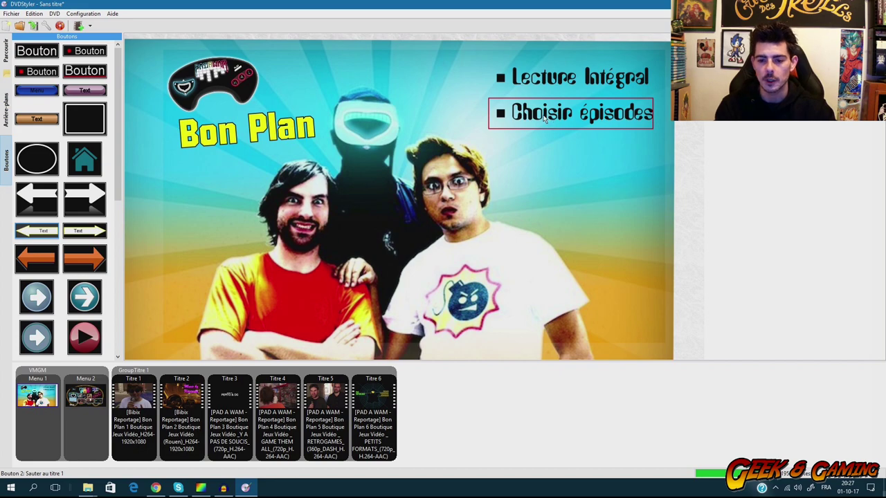
right_click(544, 119)
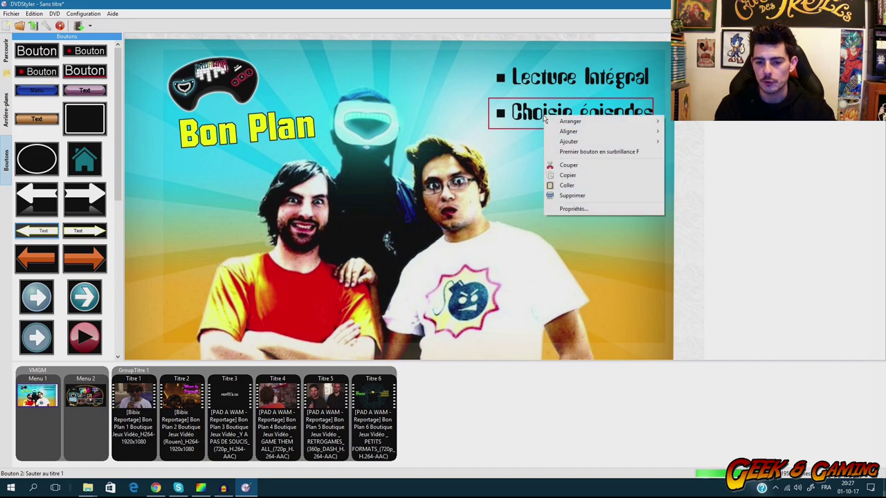
left_click(562, 209)
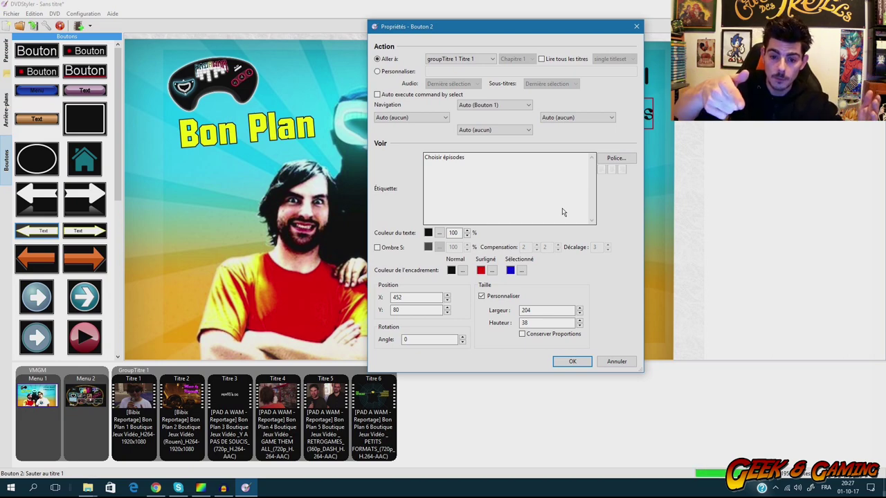
left_click(467, 60)
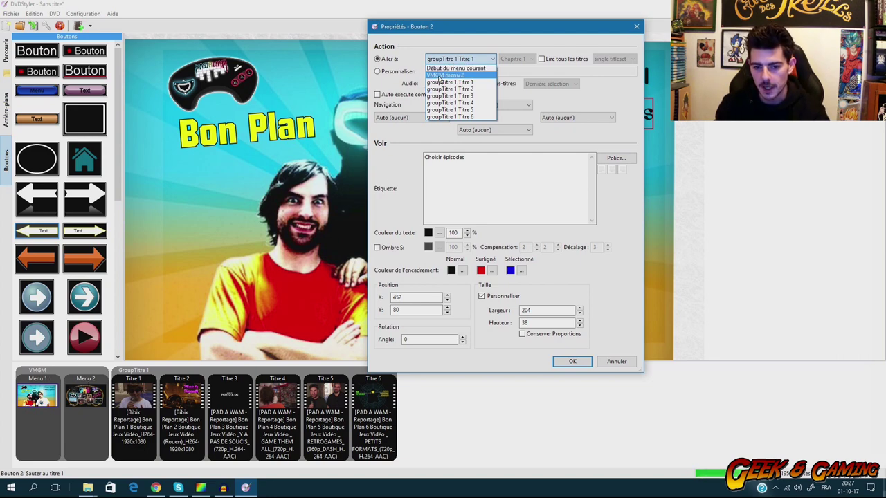
left_click(446, 76)
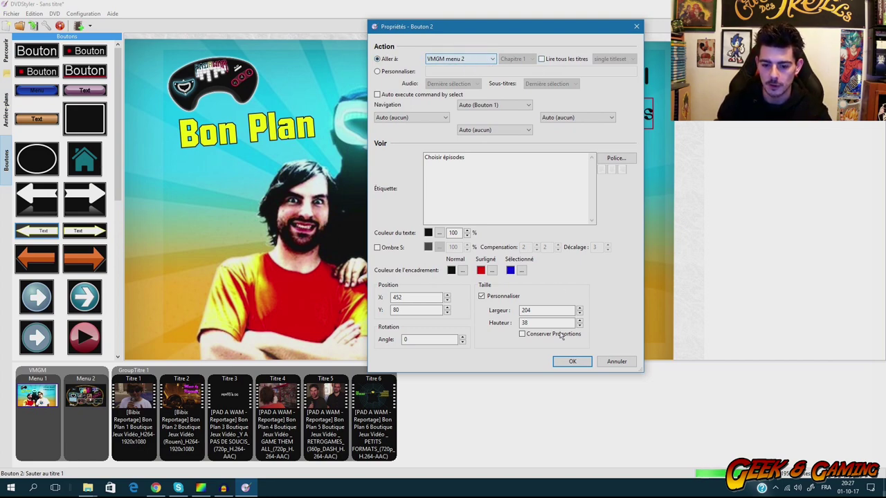
left_click(565, 365)
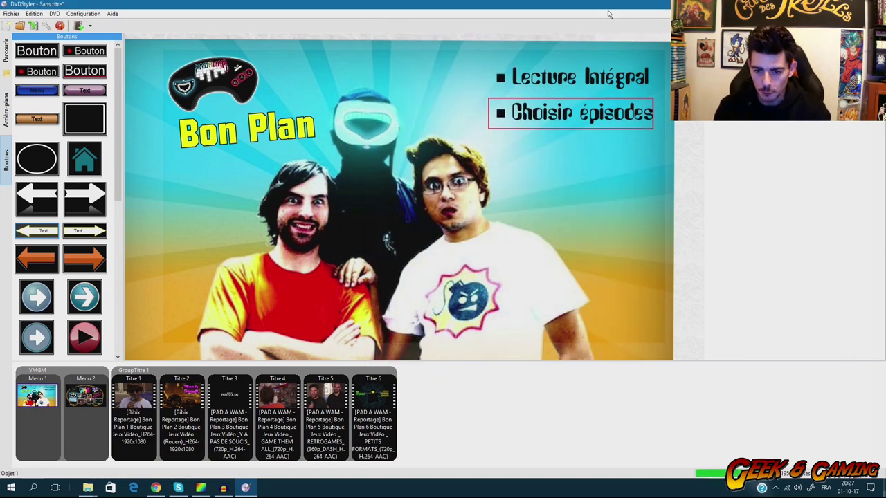
Show Menu 2, set its first Episode 1 thumbnail button to go to groupTitre 1 Titre 1, and apply the properties.
left_click(571, 79)
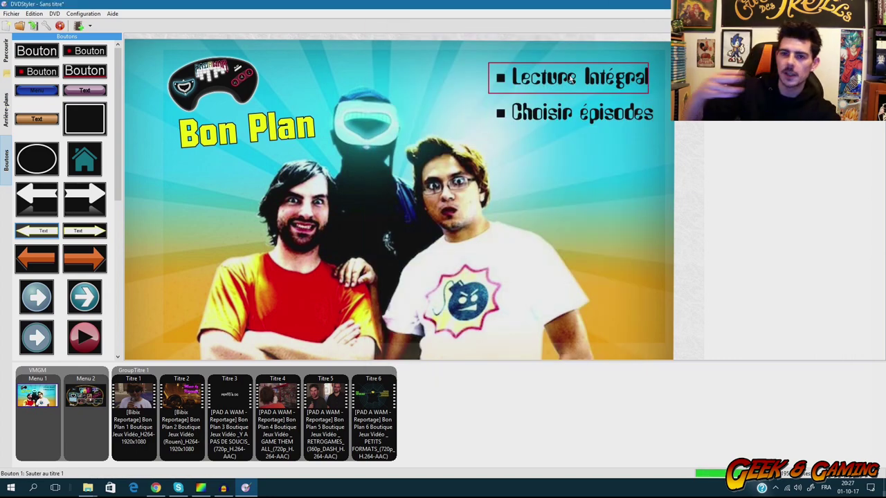
left_click(560, 114)
left_click(92, 410)
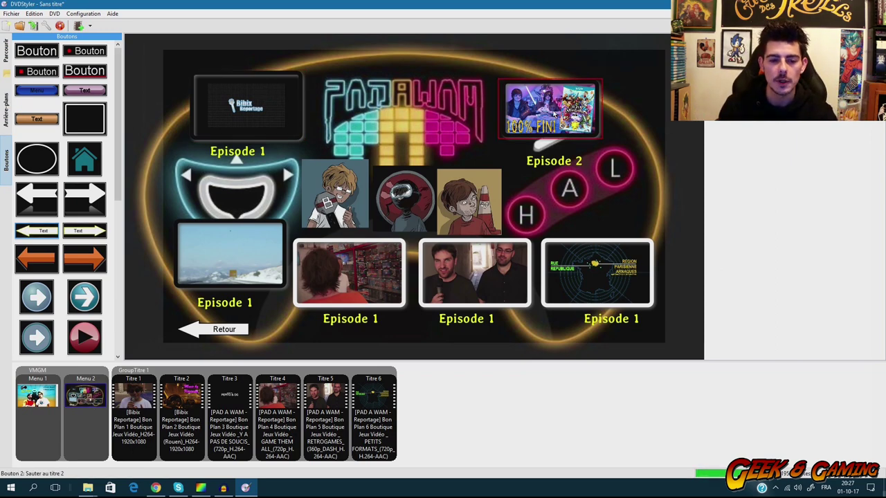
right_click(260, 107)
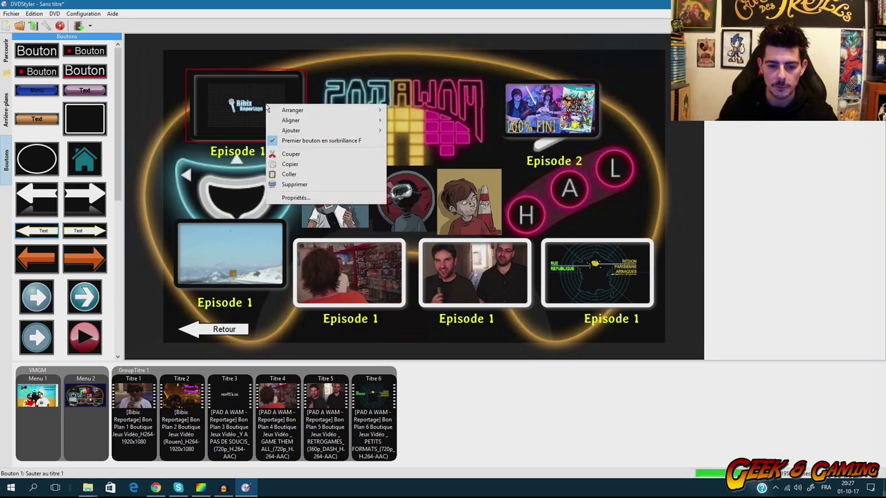
left_click(292, 200)
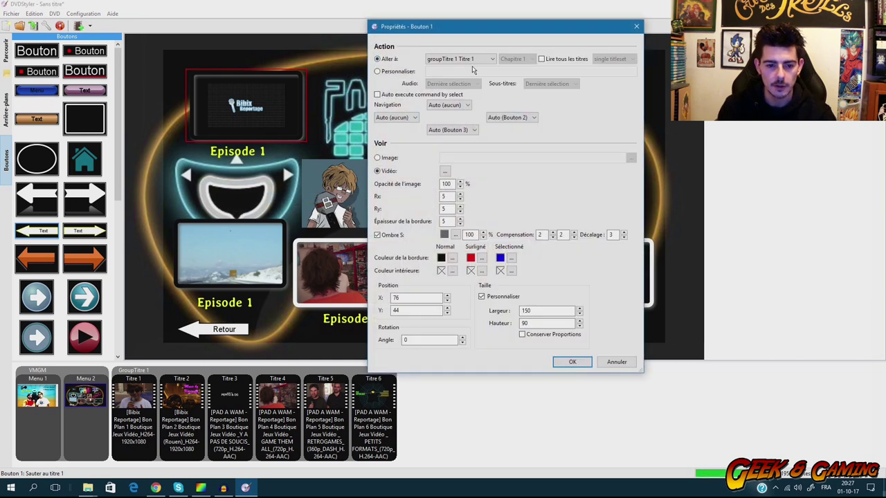
left_click(488, 59)
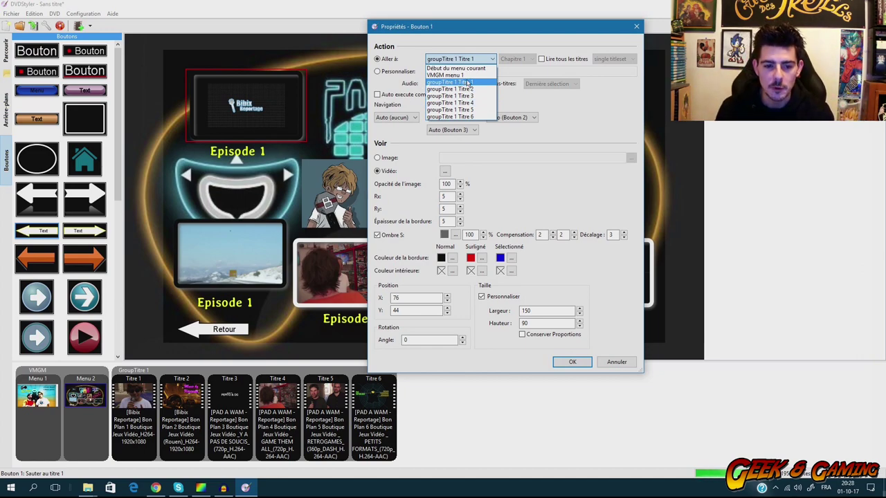
left_click(468, 83)
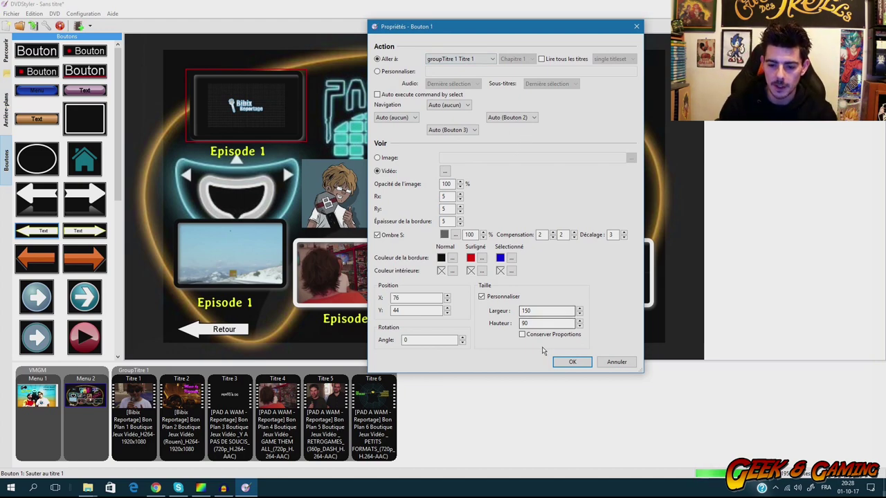
left_click(573, 362)
Check the jump targets of the Episode 2 thumbnail and the snowy landscape thumbnail without changing them.
right_click(566, 127)
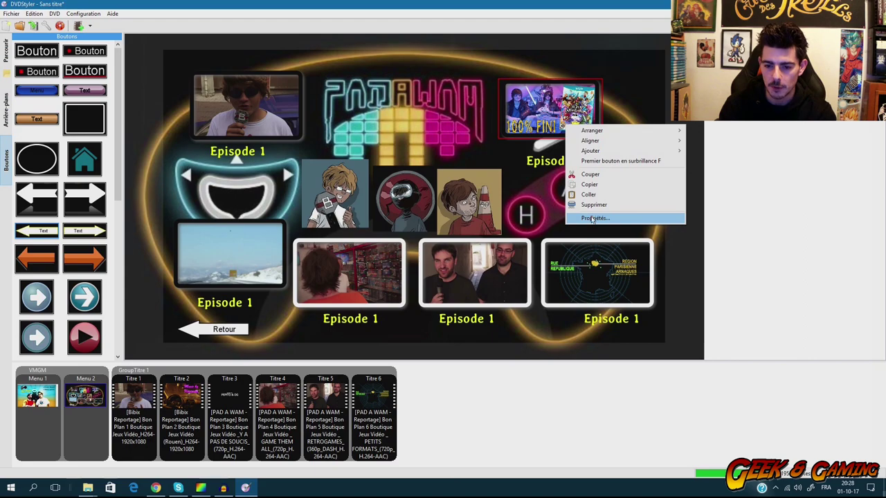
left_click(594, 219)
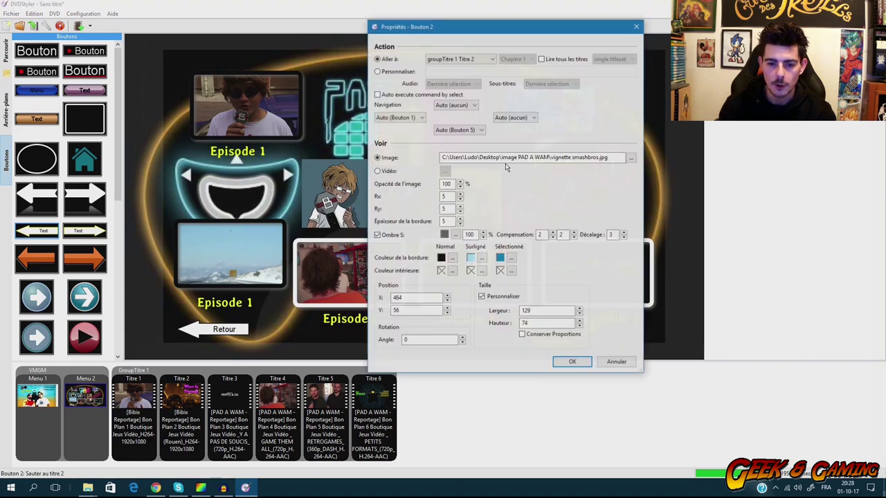
left_click(616, 362)
right_click(182, 228)
left_click(207, 346)
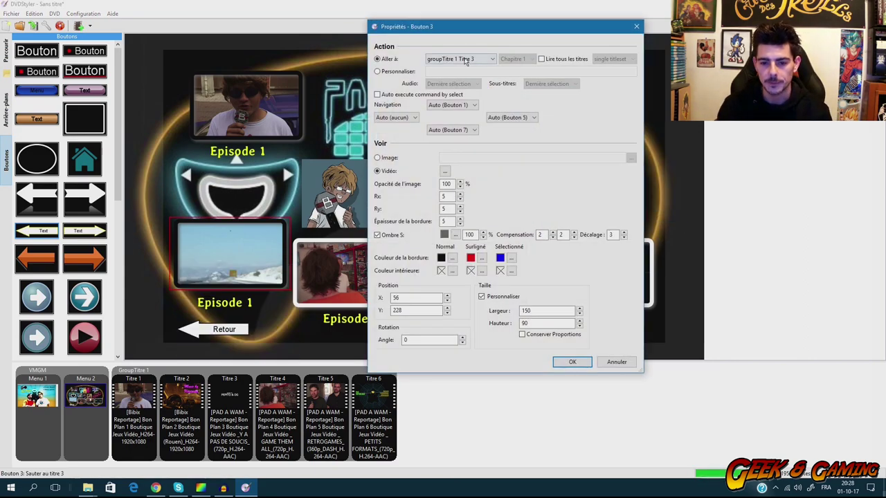
left_click(616, 359)
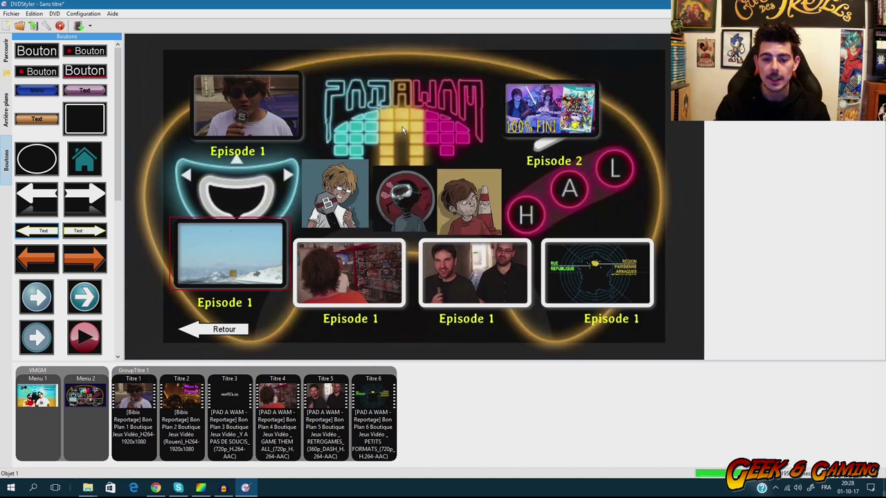
Set the Retour button to go to VMGM menu 1 and apply its properties.
left_click(215, 330)
right_click(224, 332)
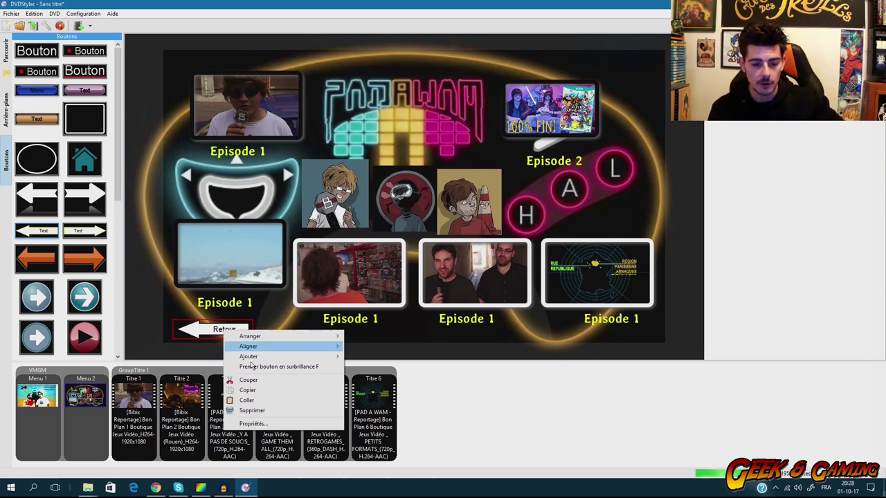
left_click(253, 424)
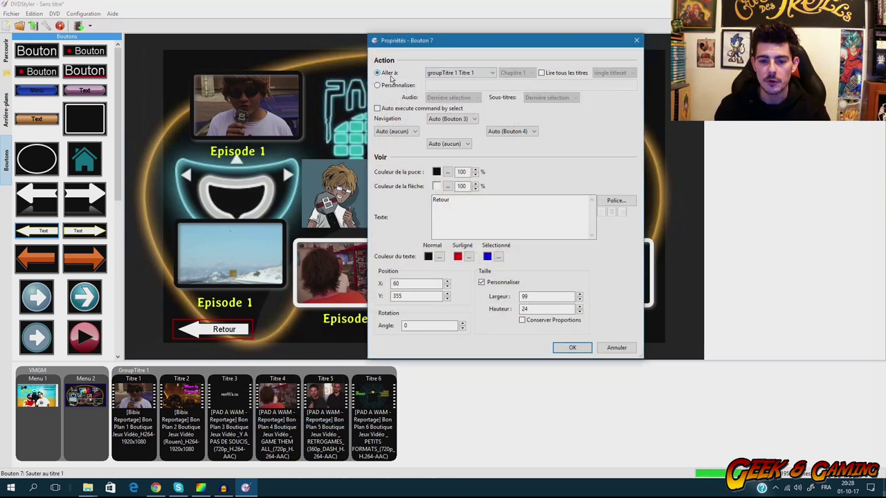
left_click(469, 74)
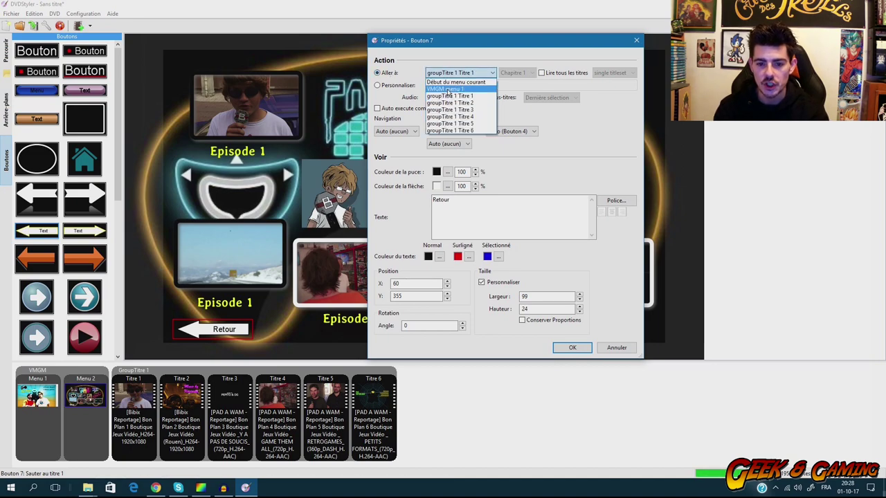
left_click(448, 89)
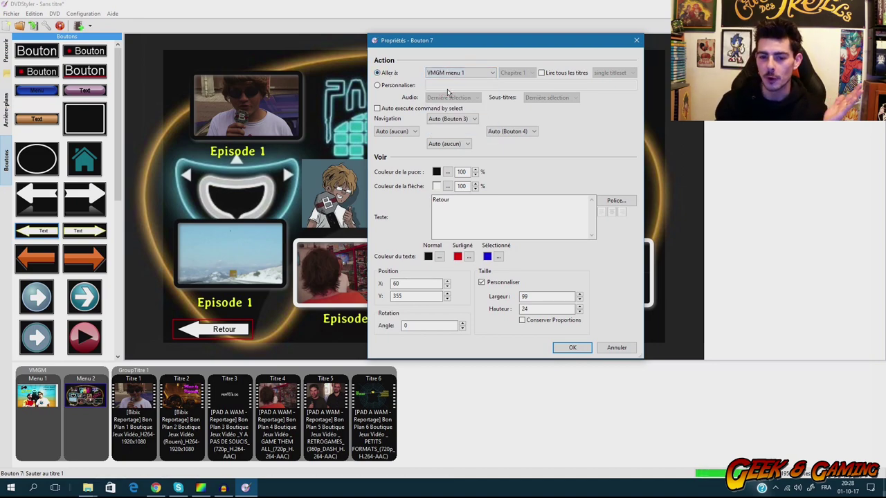
left_click(571, 347)
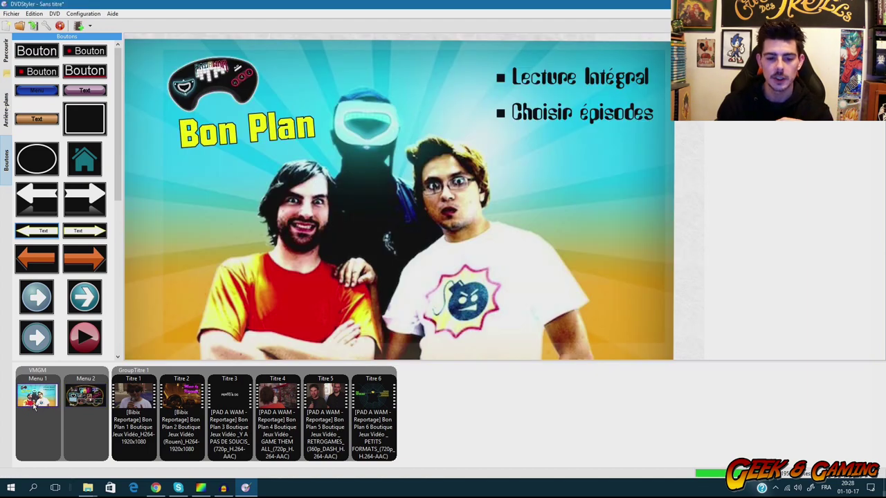
Show Menu 1 and review the action settings of the Lecture Intégral button without changing them.
left_click(37, 395)
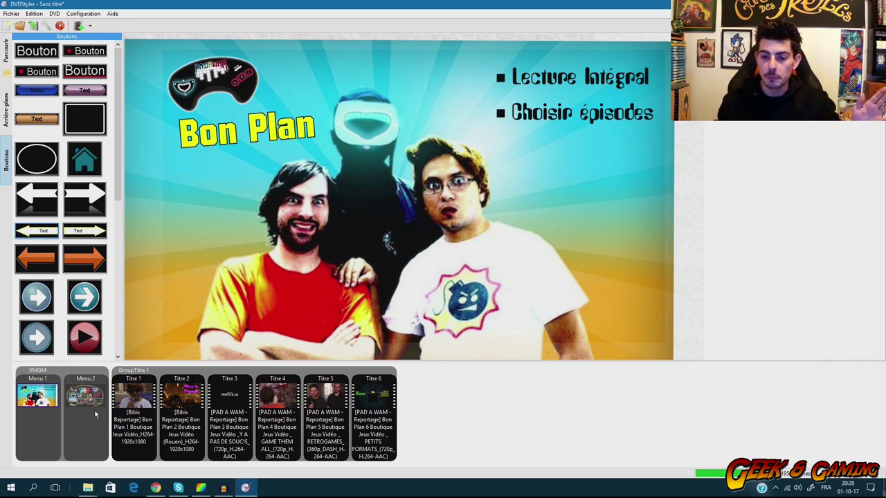
right_click(538, 74)
left_click(576, 169)
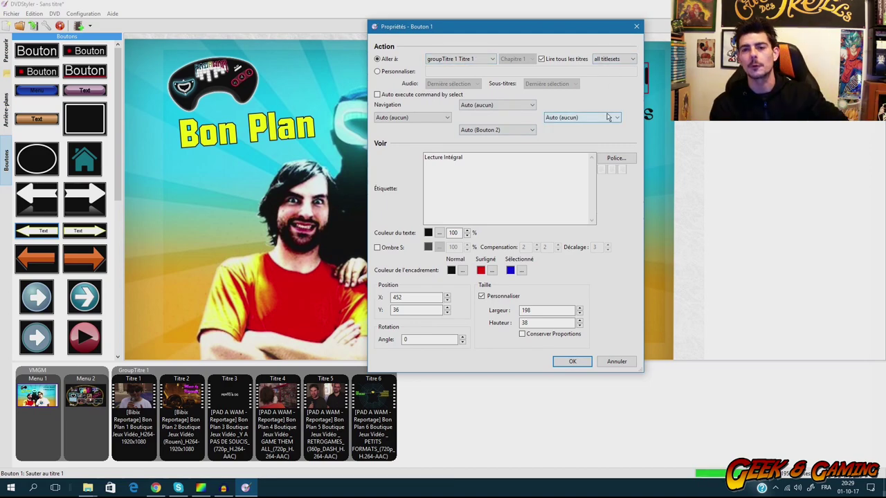
left_click(617, 361)
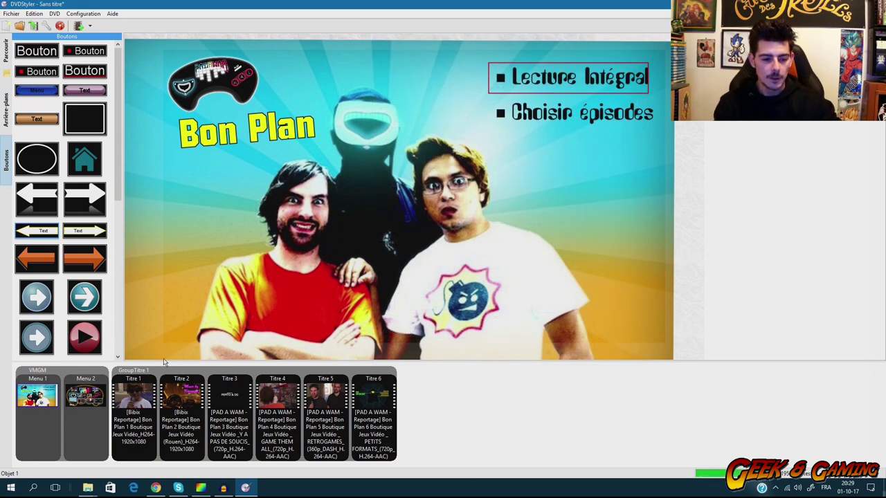
Add another VMGM menu after Menu 2 and delete it again.
right_click(450, 403)
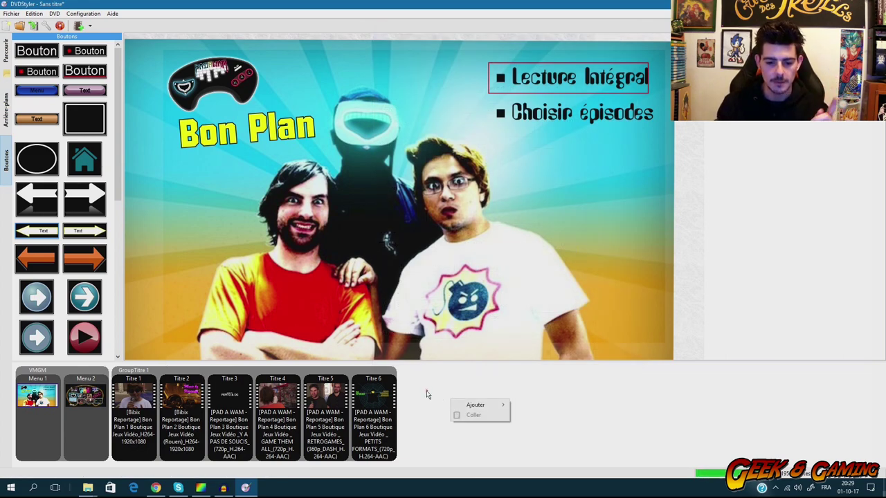
left_click(422, 389)
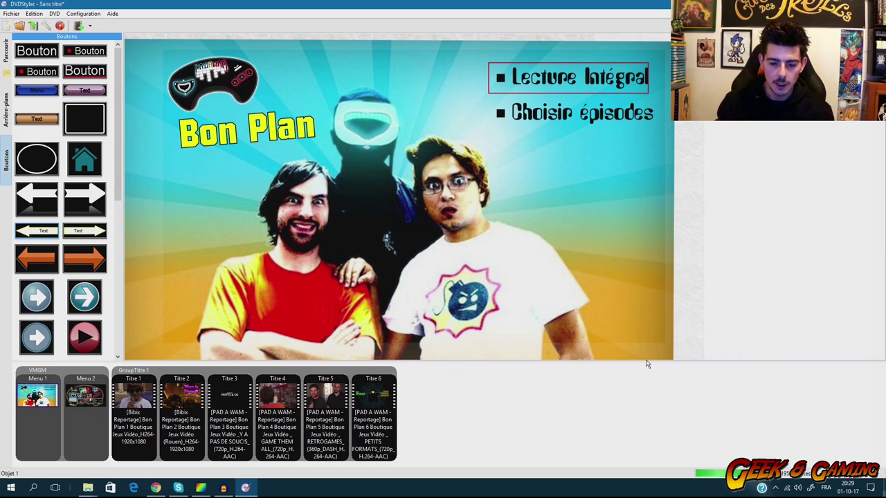
right_click(428, 400)
mouse_move(450, 405)
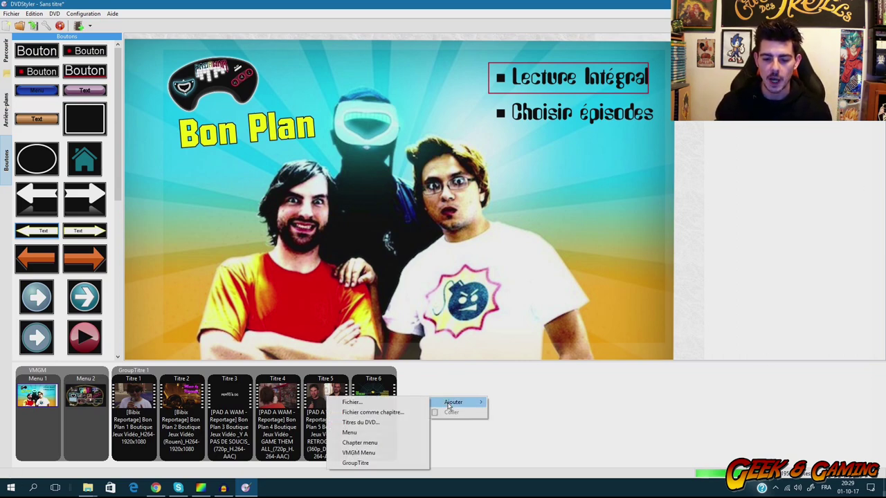
left_click(359, 453)
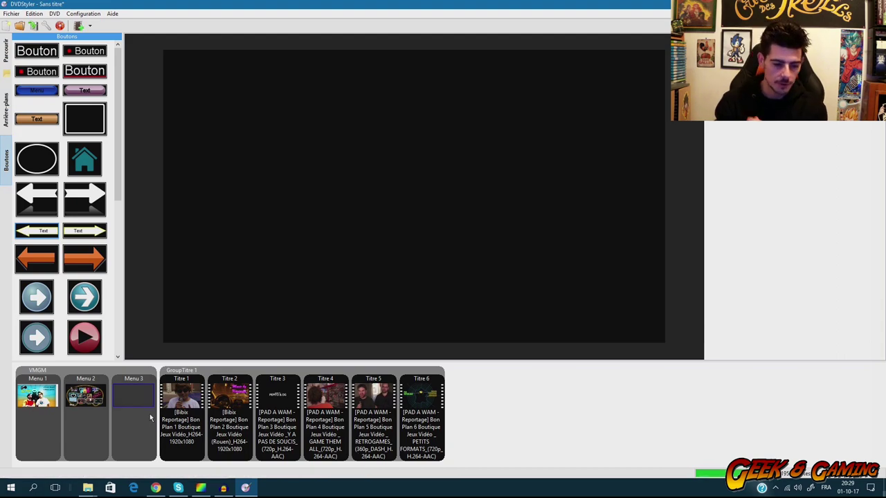
right_click(127, 400)
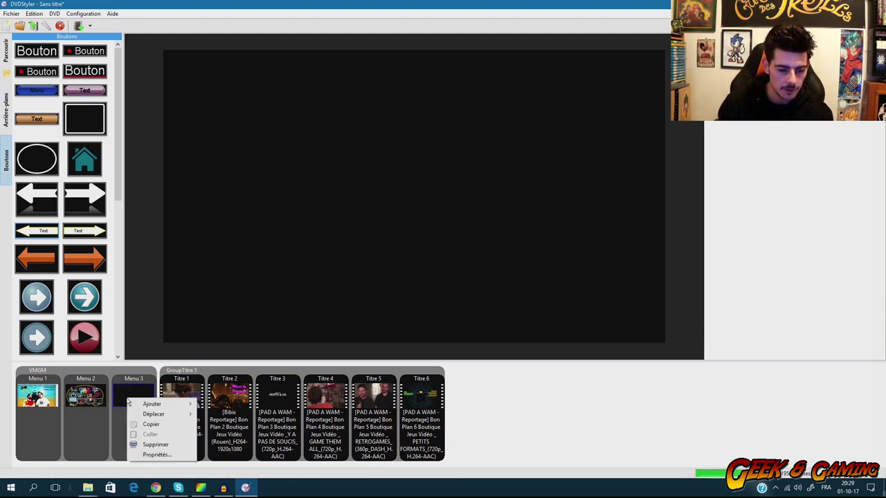
left_click(155, 445)
Add a second title group (GroupTitre) after the existing titles.
right_click(449, 402)
mouse_move(456, 408)
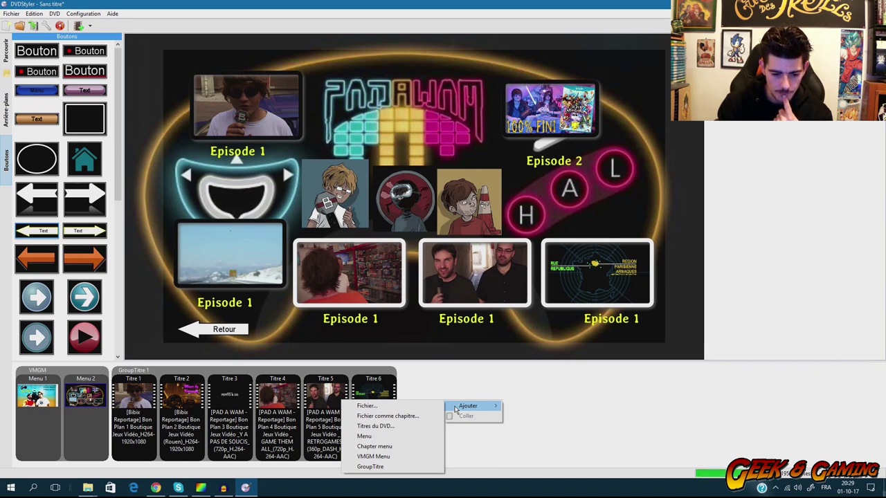
left_click(376, 467)
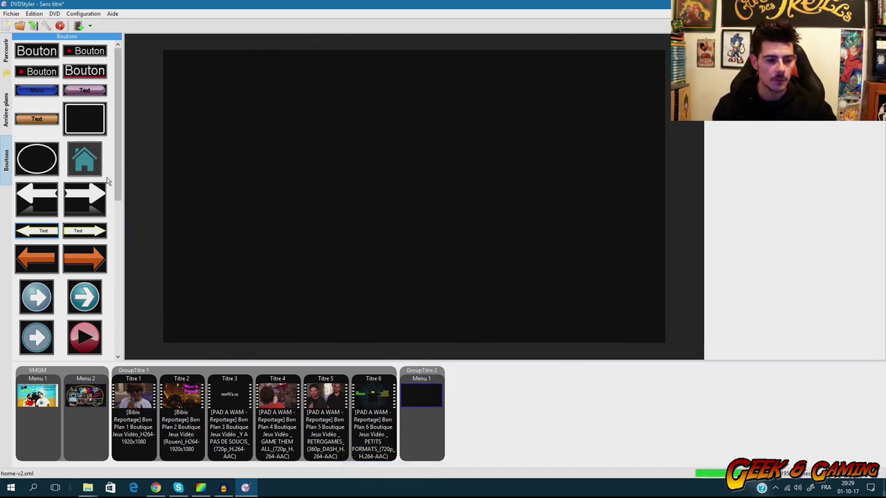
Try the blue-bordered background on the new group's menu and replace it with the light grey marbled one.
left_click(6, 121)
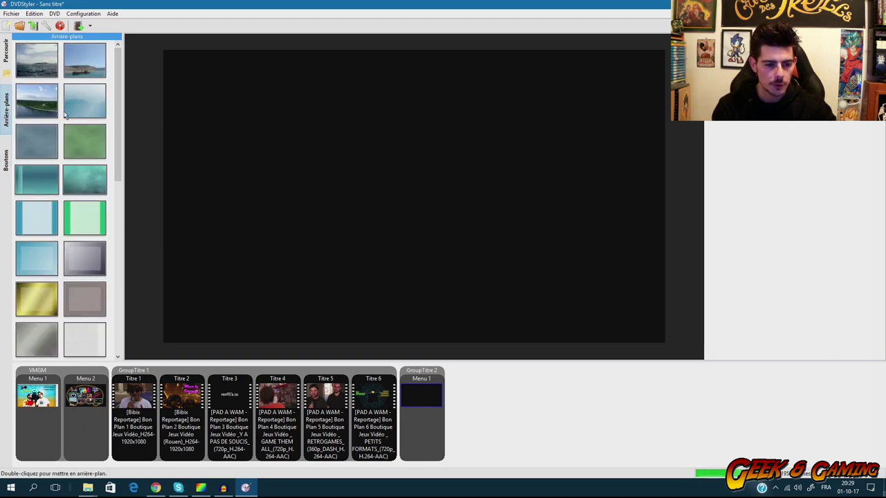
double_click(38, 217)
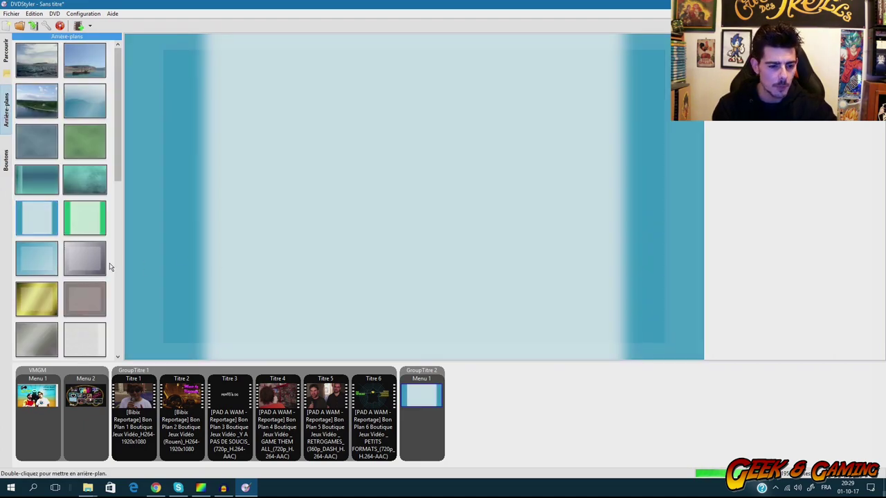
double_click(88, 336)
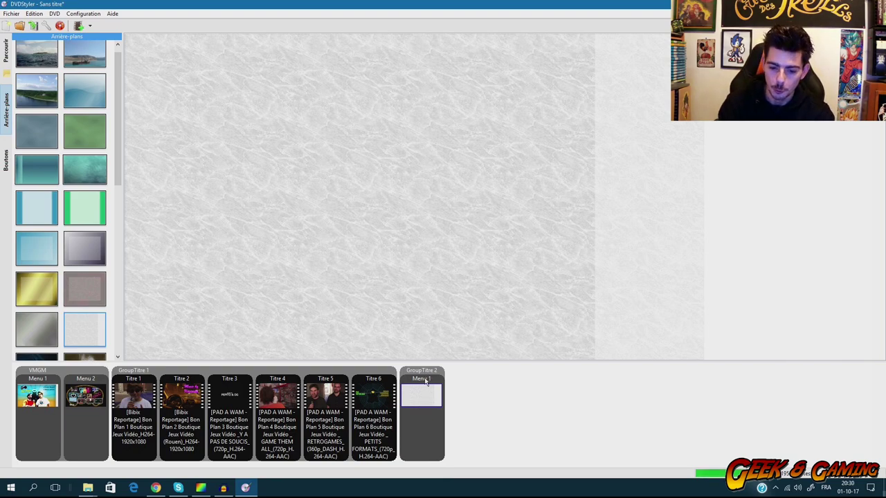
Insert the neon controller image 1280x720-HVS.jpg from the image PAD A WAM folder into the second title group's menu.
double_click(442, 10)
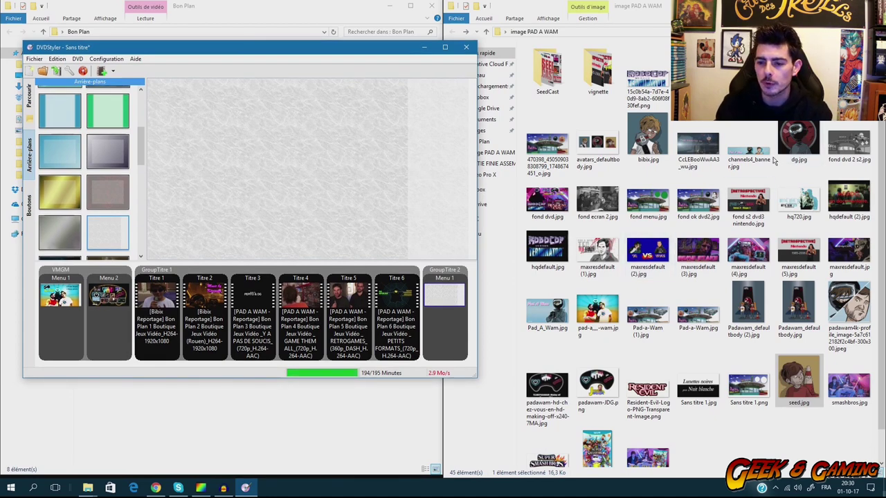
left_click_drag(697, 315, 189, 120)
scroll(661, 341, "down", 1)
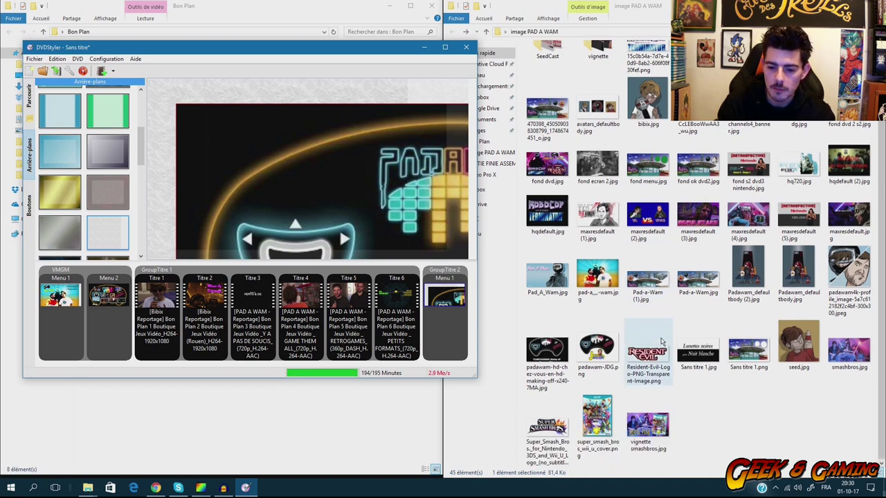
scroll(661, 341, "up", 1)
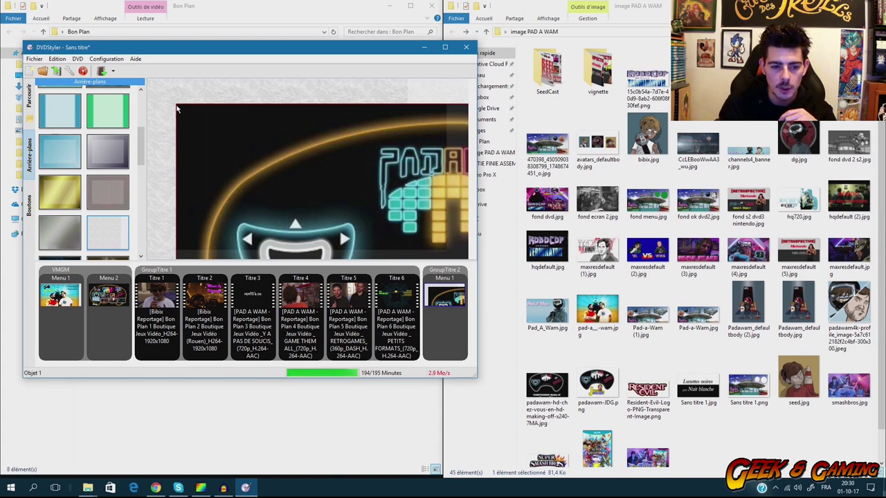
Scale the controller image down to about 720 × 405 and position it so it covers the menu.
left_click_drag(176, 103, 392, 212)
key("ctrl+z")
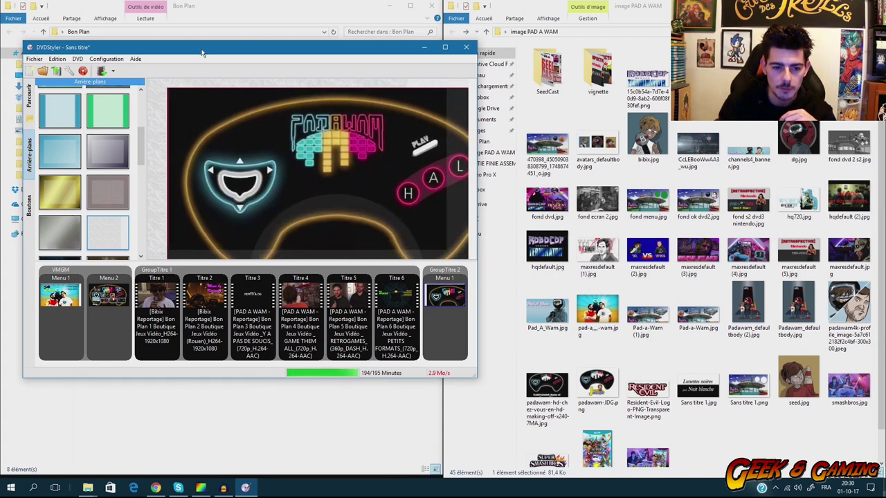
double_click(202, 49)
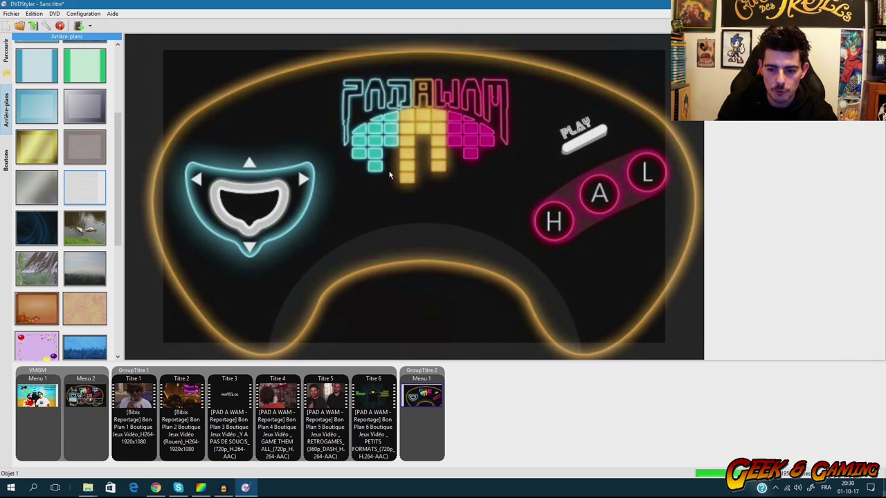
left_click_drag(384, 173, 380, 171)
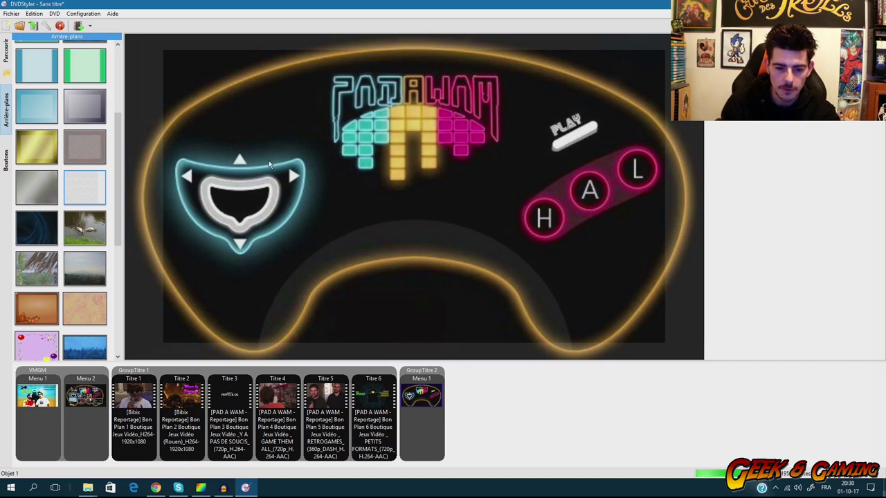
Set the controller image's opacity to 50 %.
right_click(200, 93)
left_click(236, 187)
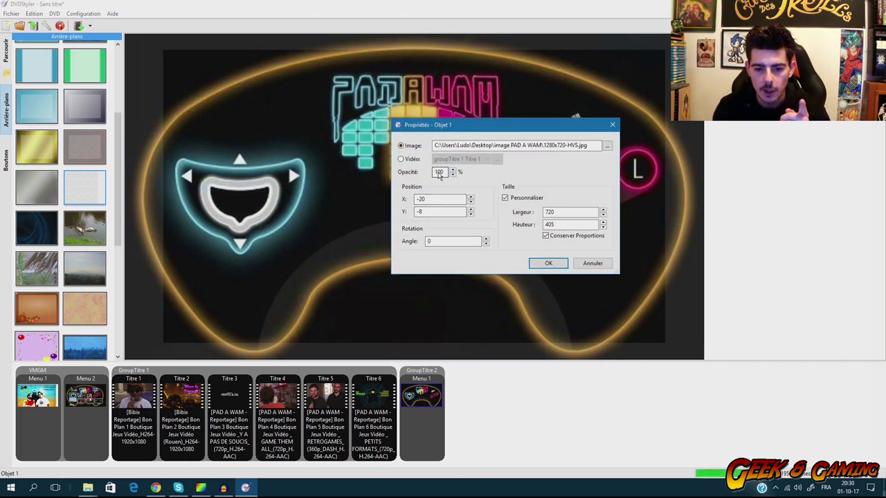
left_click_drag(433, 175, 446, 174)
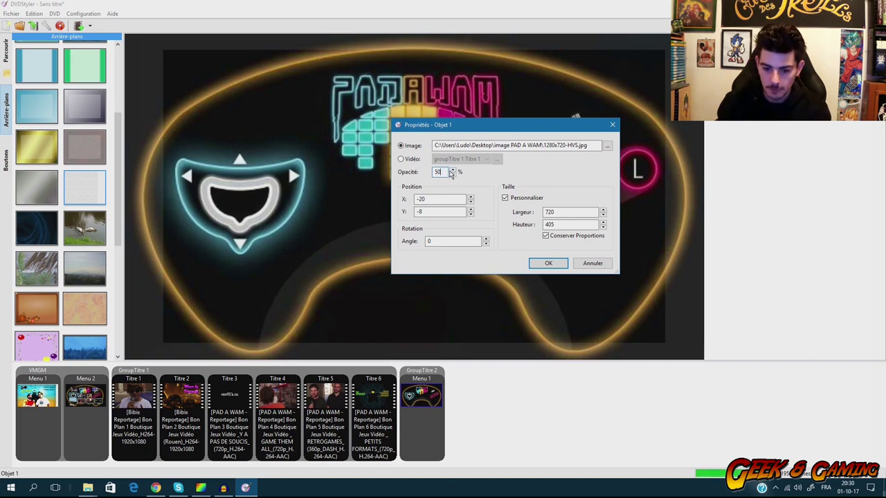
left_click(548, 263)
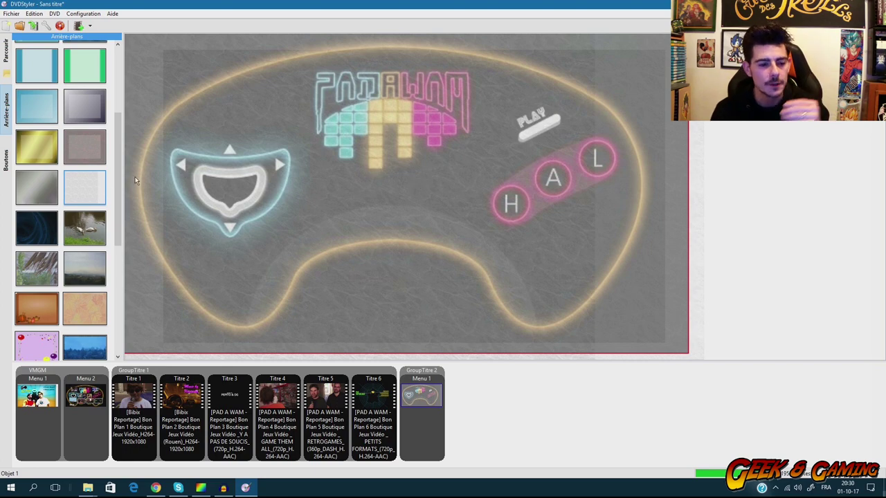
Apply the brushed aluminium background to the second group's menu and look through the other backgrounds.
left_click(33, 177)
left_click(34, 175)
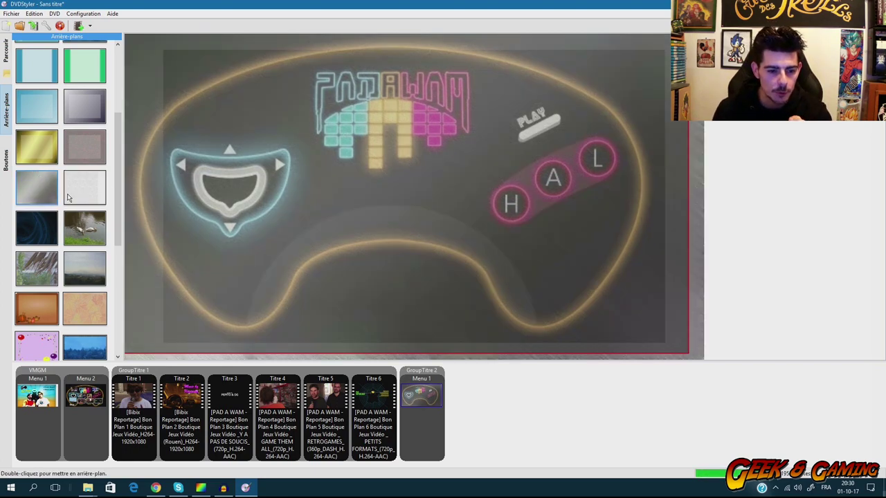
scroll(68, 194, "up", 3)
scroll(69, 193, "down", 9)
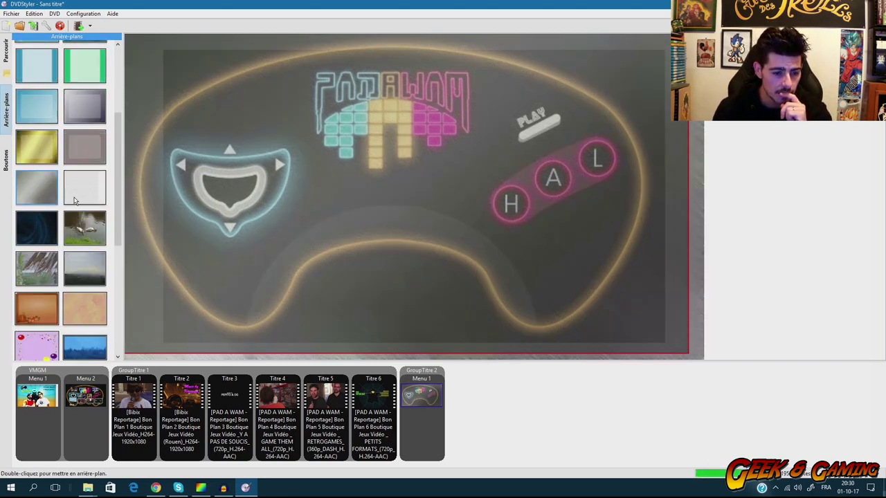
Review the second group's menu properties and browse the available background files without changing the background.
right_click(144, 360)
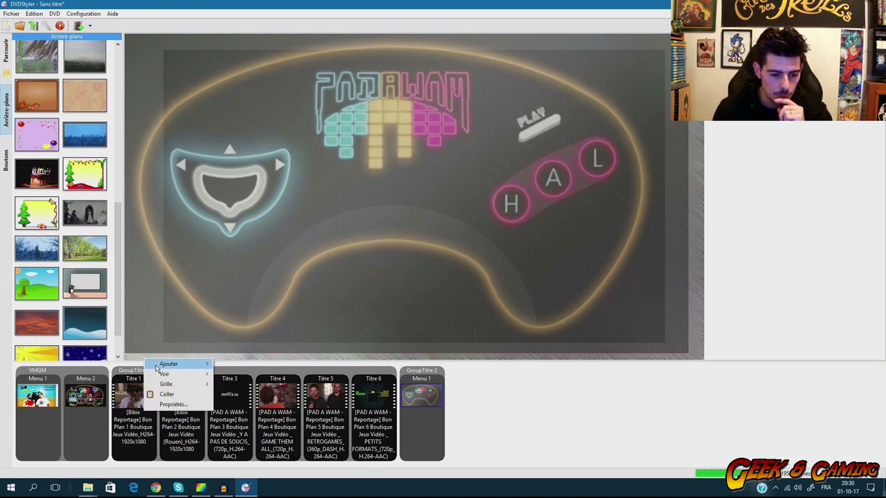
left_click(173, 405)
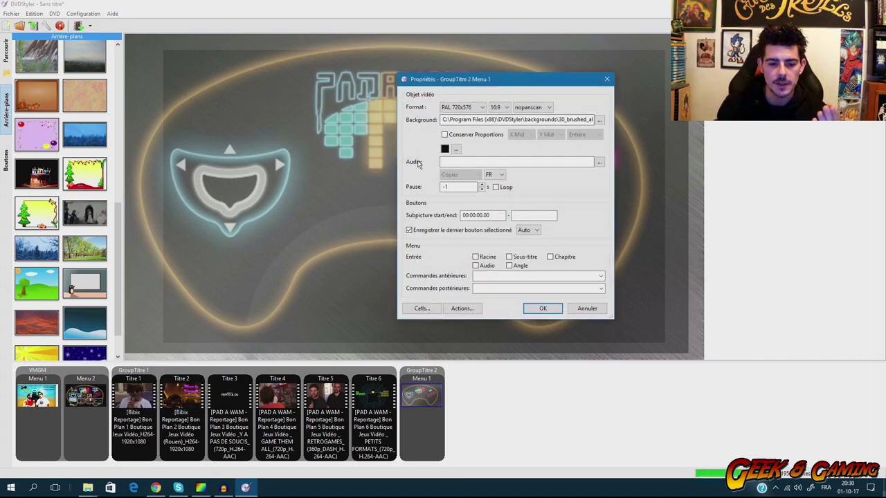
left_click(587, 309)
left_click_drag(356, 267, 512, 173)
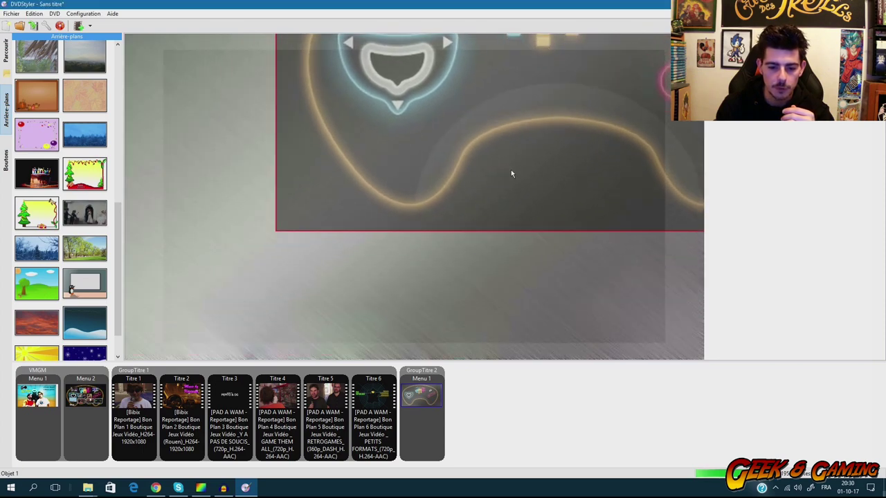
right_click(194, 201)
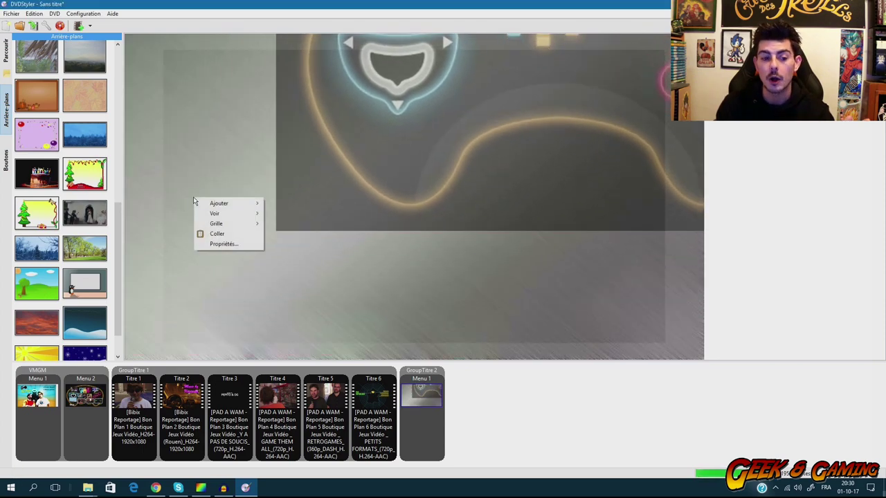
left_click(226, 245)
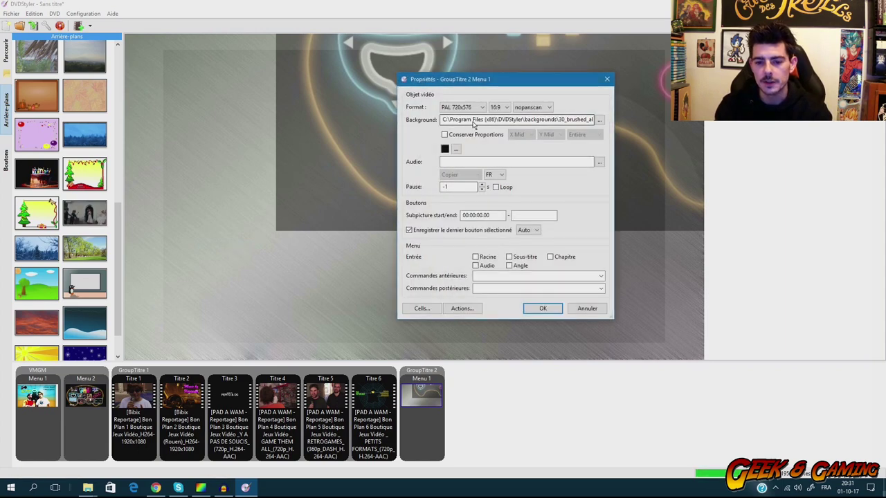
left_click(600, 122)
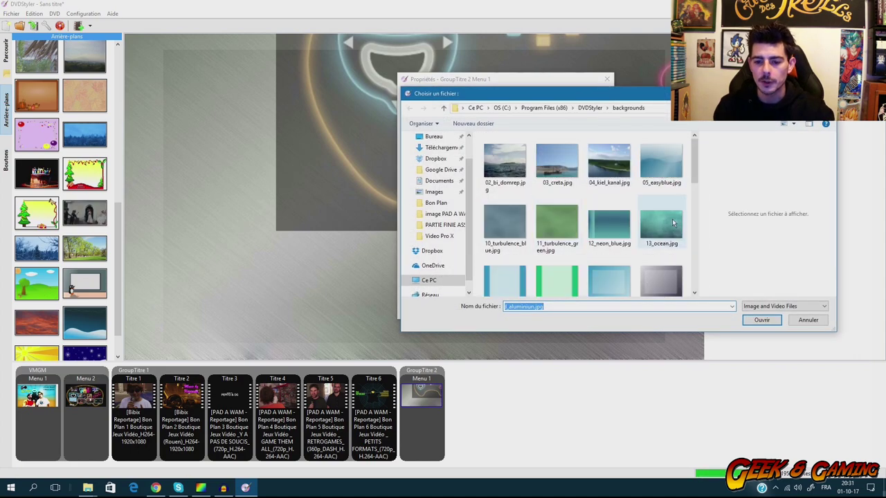
scroll(570, 218, "down", 10)
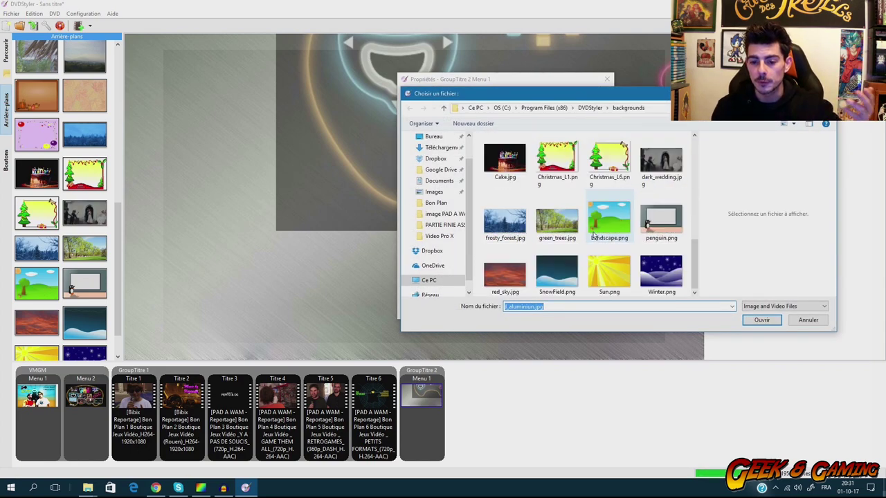
key("Escape")
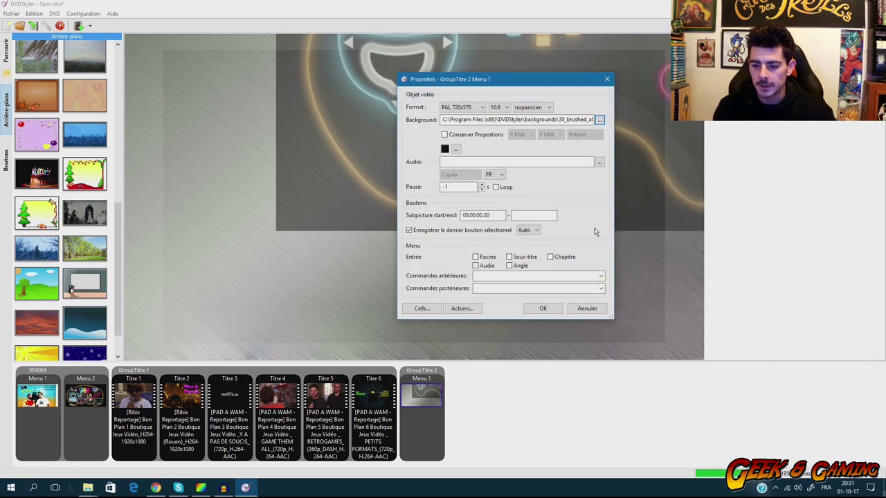
left_click(586, 308)
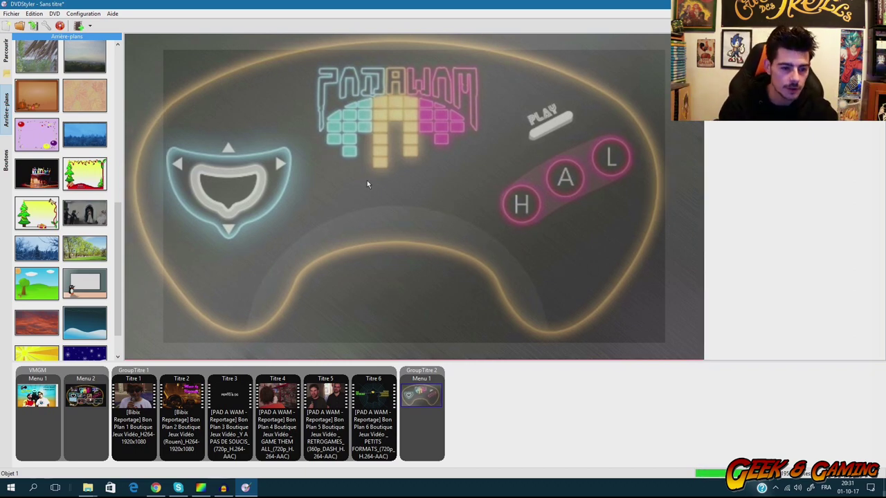
Add the text "MAKING OF" to the menu and place it below the PAD A WAM logo.
right_click(347, 192)
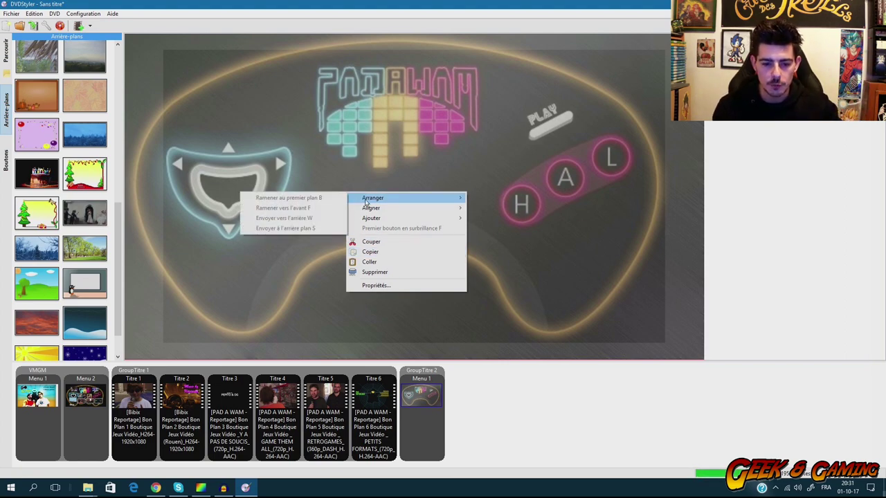
left_click(323, 168)
right_click(242, 113)
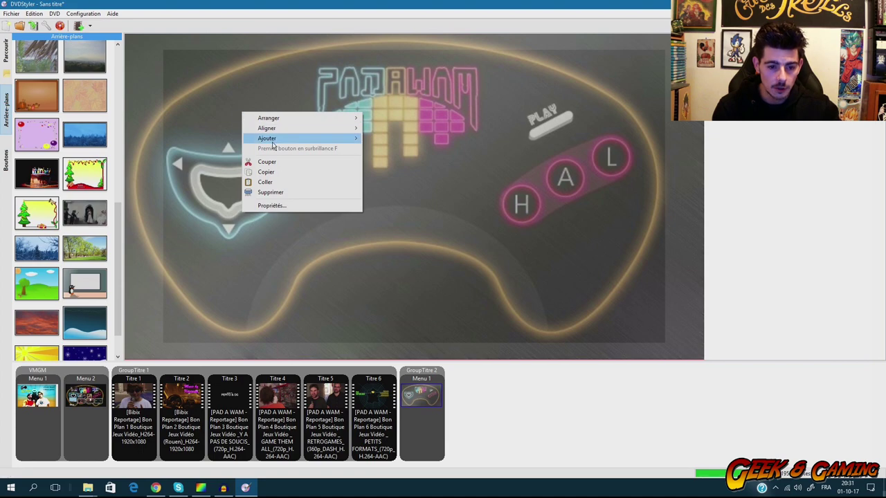
mouse_move(275, 138)
left_click(197, 209)
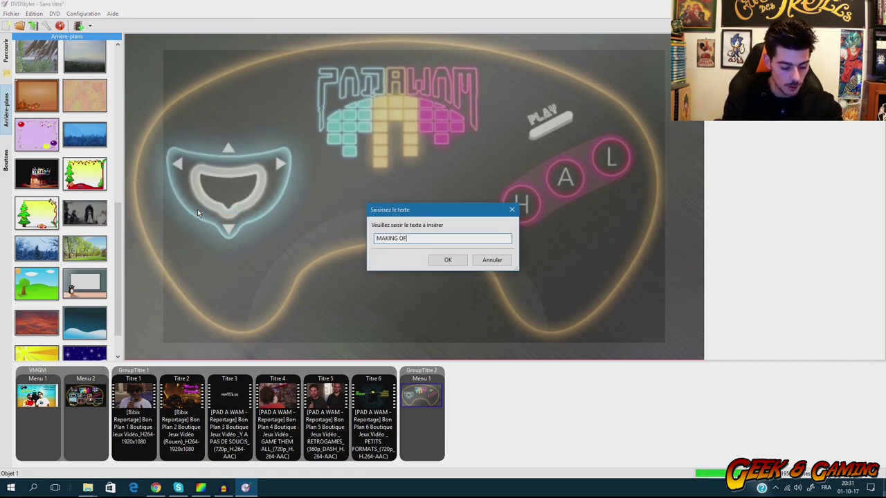
left_click(448, 259)
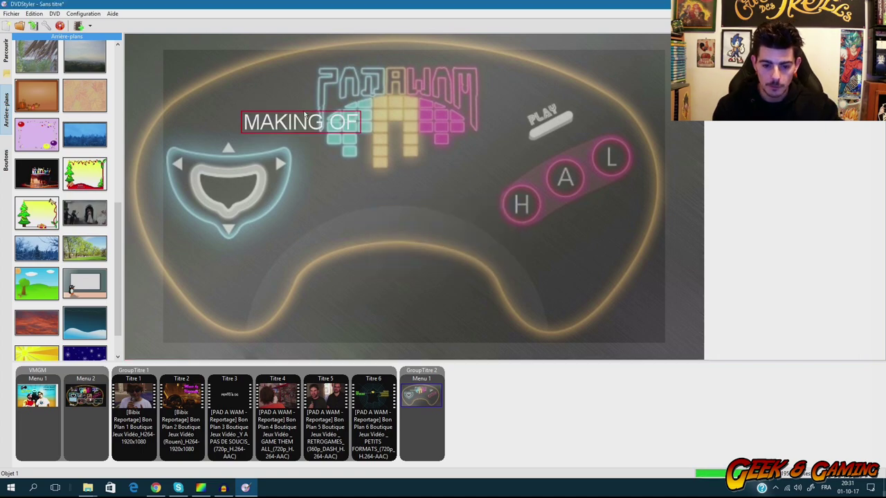
left_click_drag(305, 116, 372, 222)
Set the MAKING OF text's font to Asimov, style Oblique gras, size 48.
right_click(418, 215)
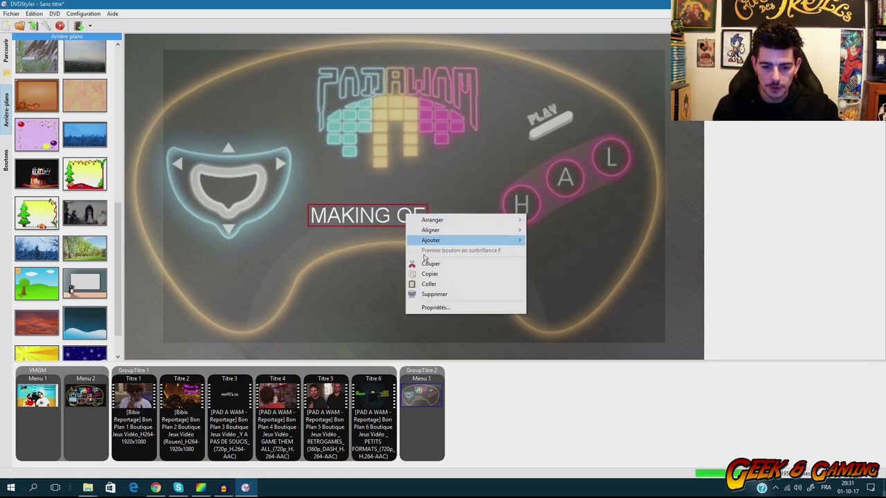
left_click(422, 307)
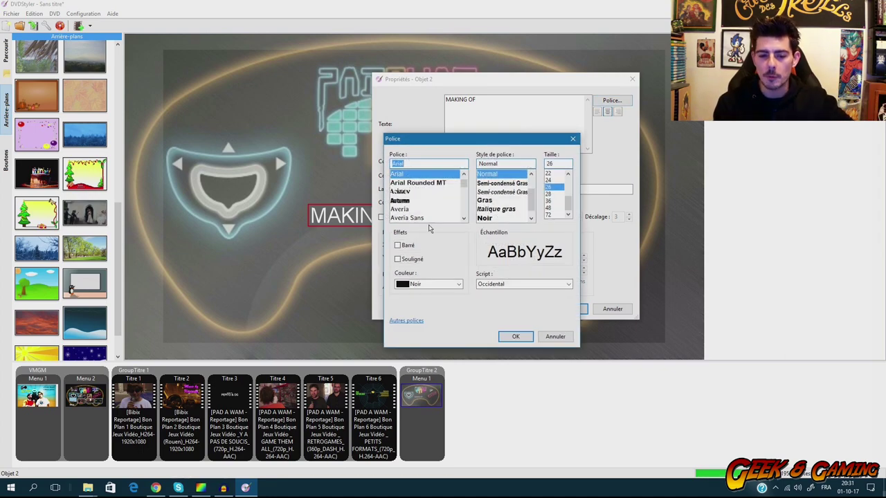
left_click(405, 200)
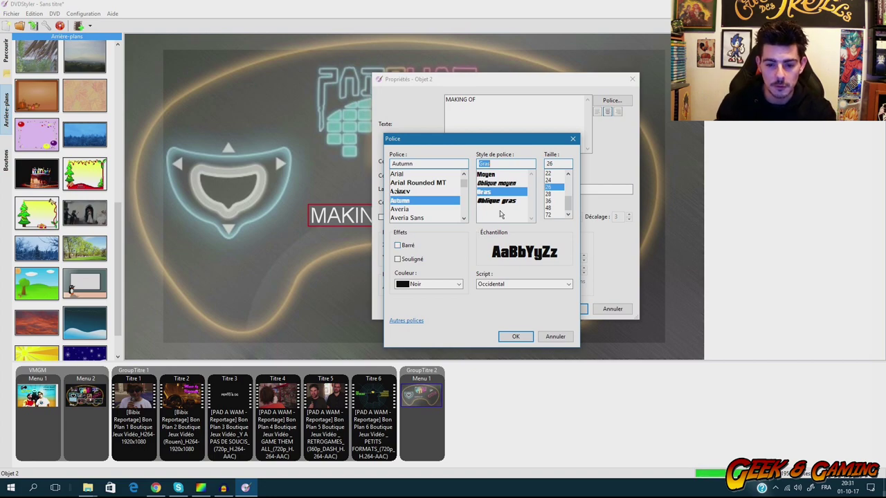
left_click(410, 194)
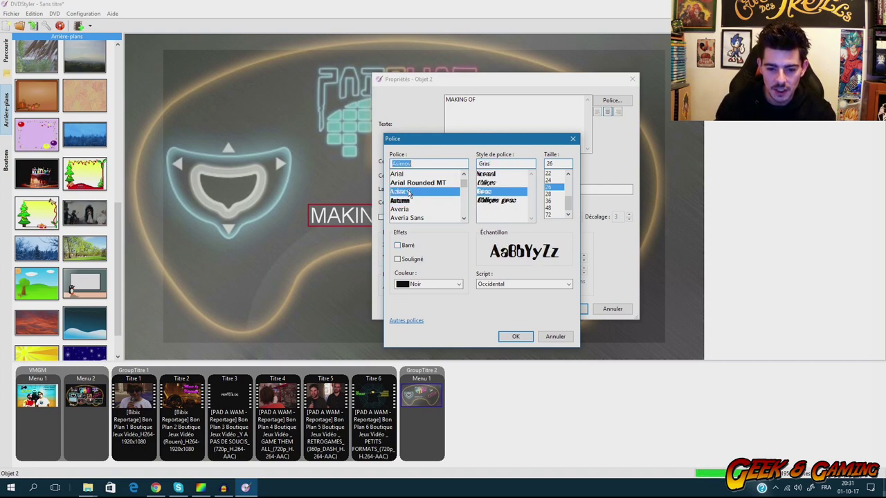
left_click(489, 201)
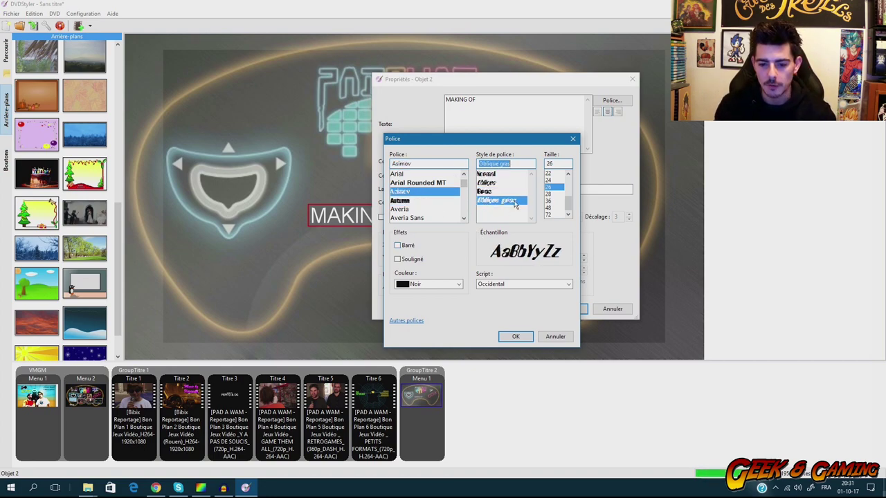
left_click(553, 201)
left_click(553, 207)
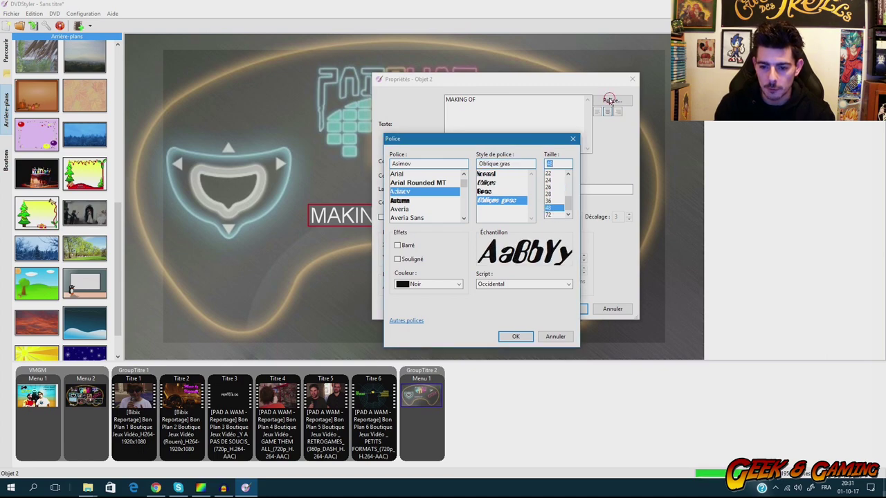
left_click(516, 336)
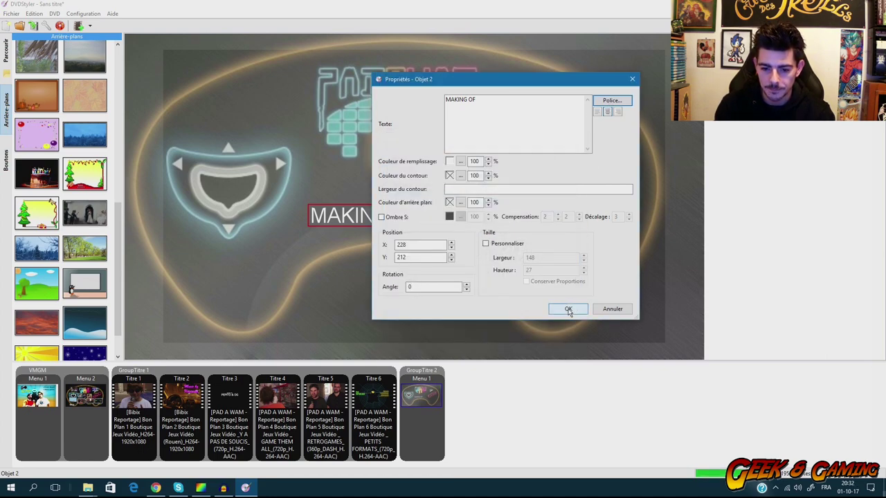
Set the MAKING OF text's fill colour to orange.
left_click(460, 161)
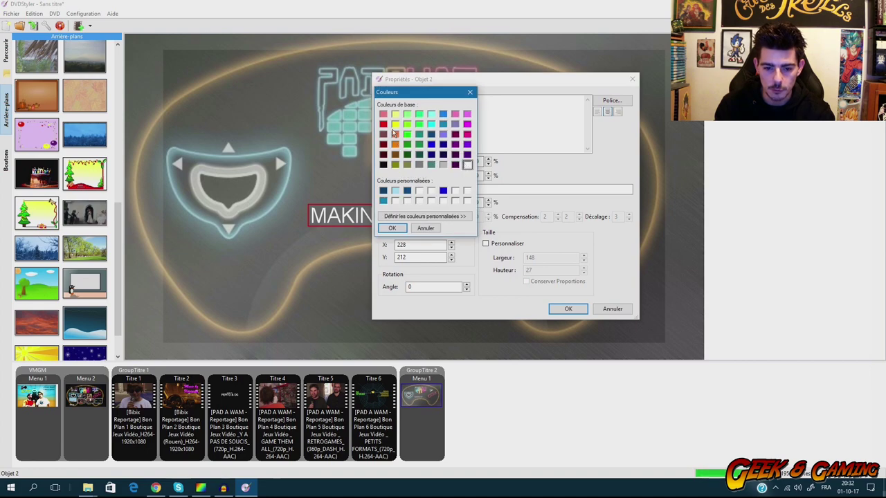
left_click(395, 133)
left_click(395, 144)
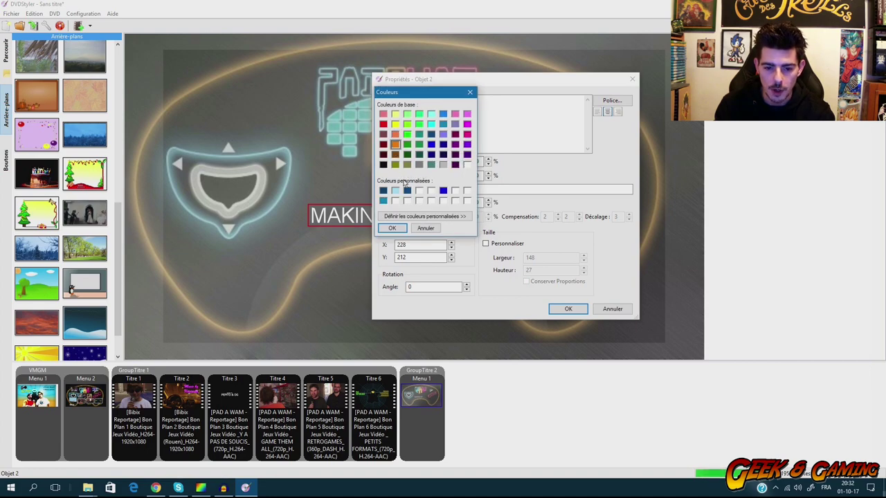
left_click(392, 228)
left_click(564, 307)
Move the MAKING OF text up so it sits centred between the logo and the controller's lower curve.
left_click_drag(414, 219, 415, 197)
left_click(416, 239)
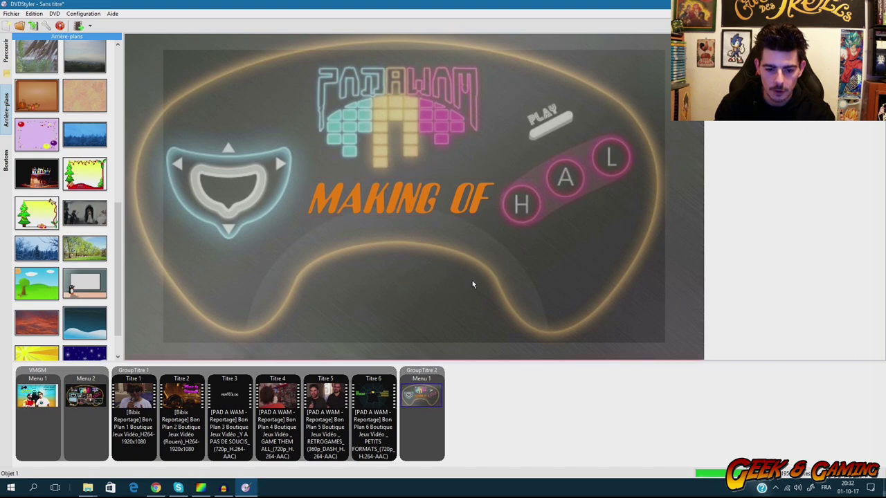
left_click(431, 198)
left_click(421, 239)
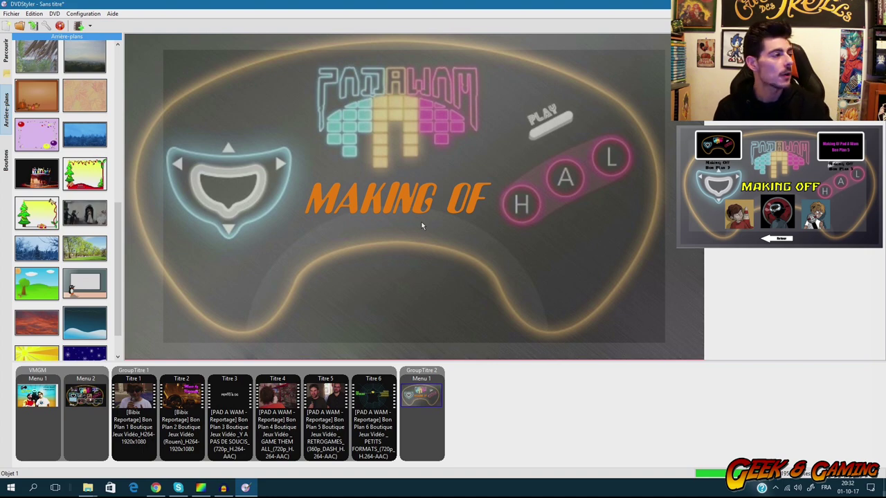
Shift the MAKING OF text slightly left so it sits centred beneath the PAD A WAM logo.
left_click(420, 200)
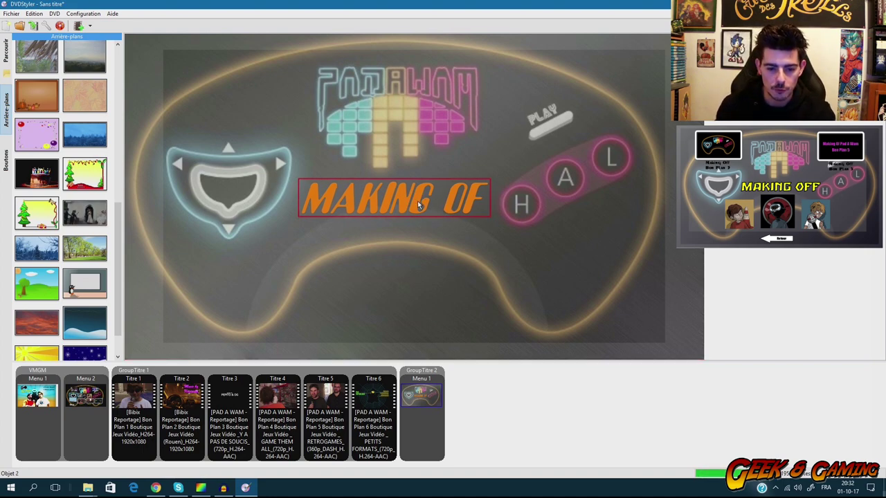
left_click(479, 280)
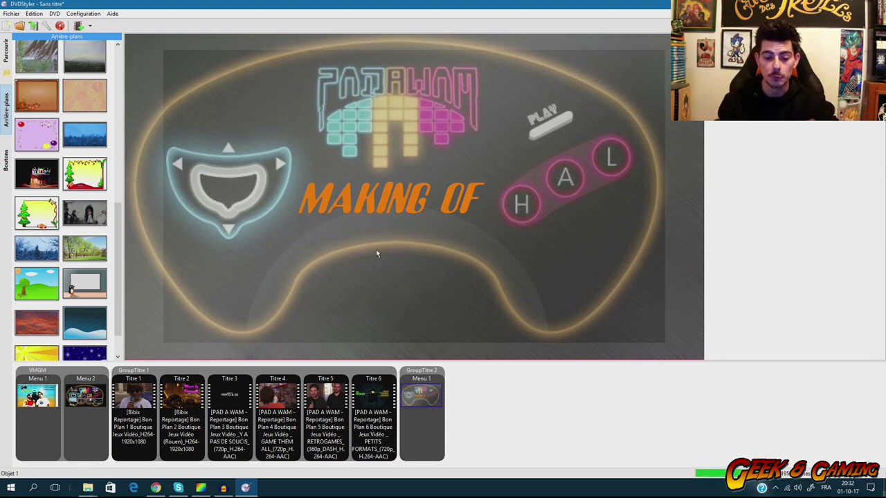
Add the video file PADAWAM HD VISITE CHEZ ITI63 MAKING_OFF BON PLAN 03_H264-1280x720.mp4 as a title in the second title group.
left_click(80, 26)
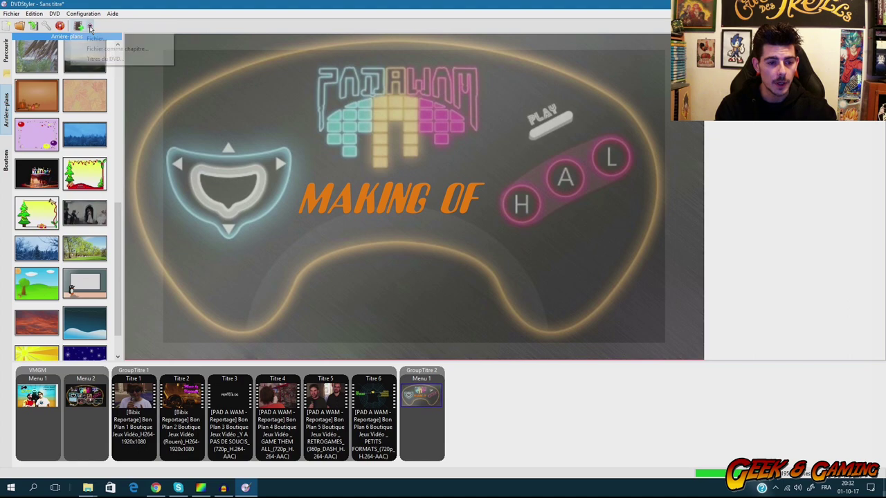
left_click(90, 36)
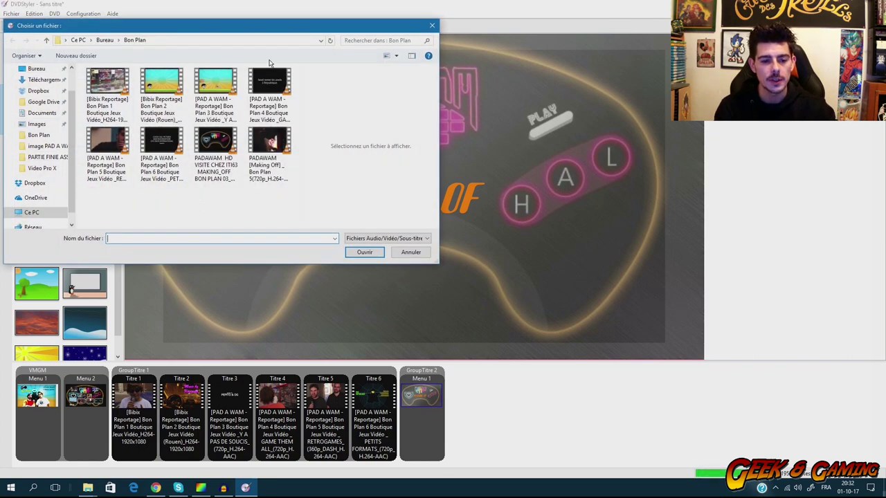
left_click(213, 145)
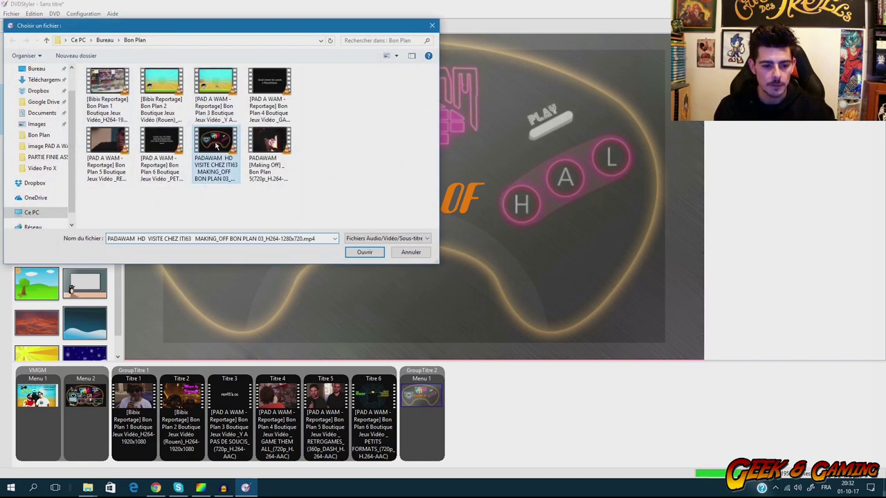
left_click(363, 252)
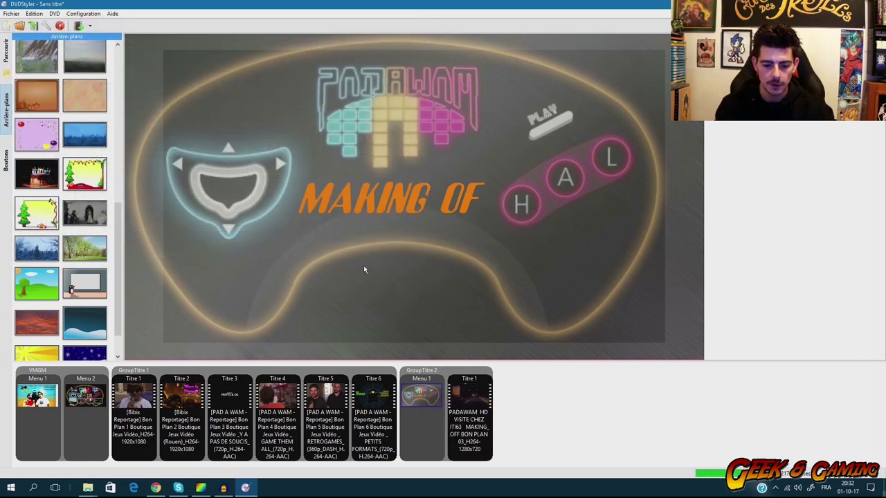
Add the PADAWAM [Making Off] _ Bon Plan 5 (720p_H.264-AAC) video file as another title in the second title group.
left_click(90, 27)
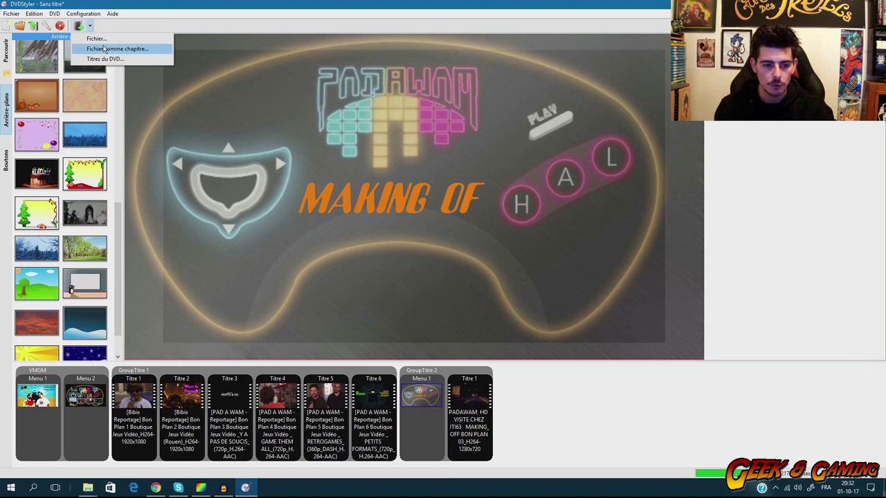
left_click(101, 40)
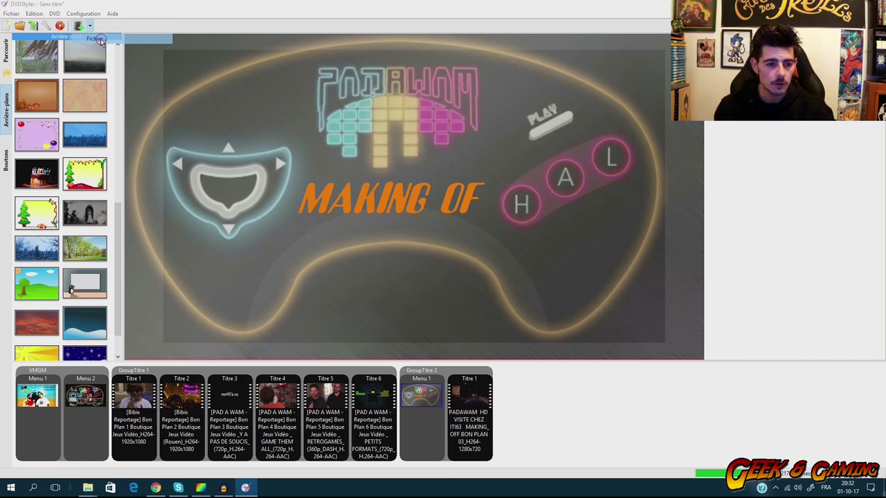
left_click(262, 140)
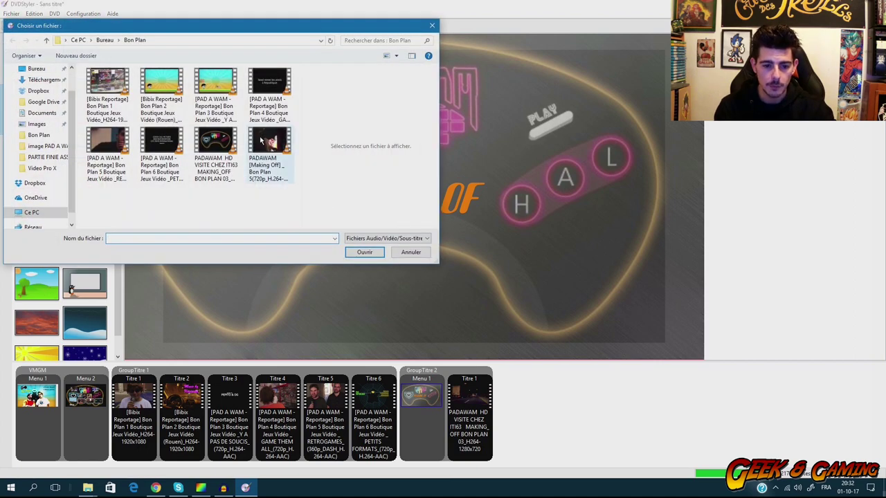
left_click(365, 252)
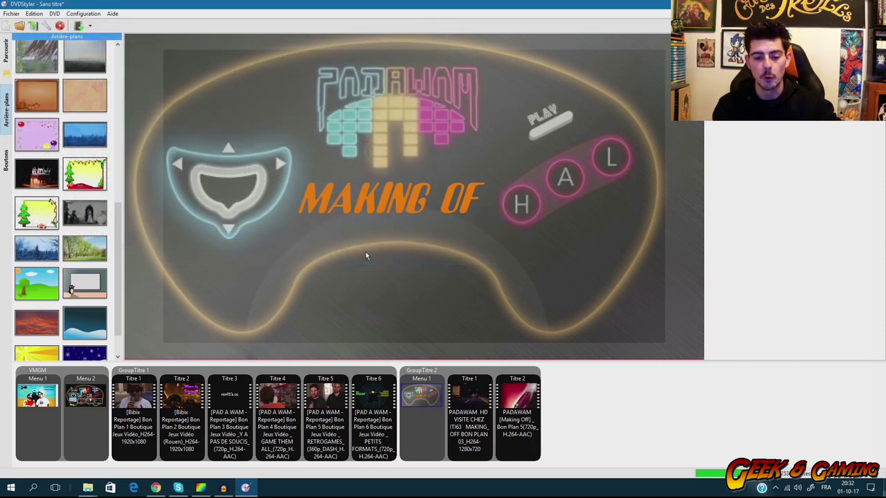
right_click(433, 428)
mouse_move(454, 374)
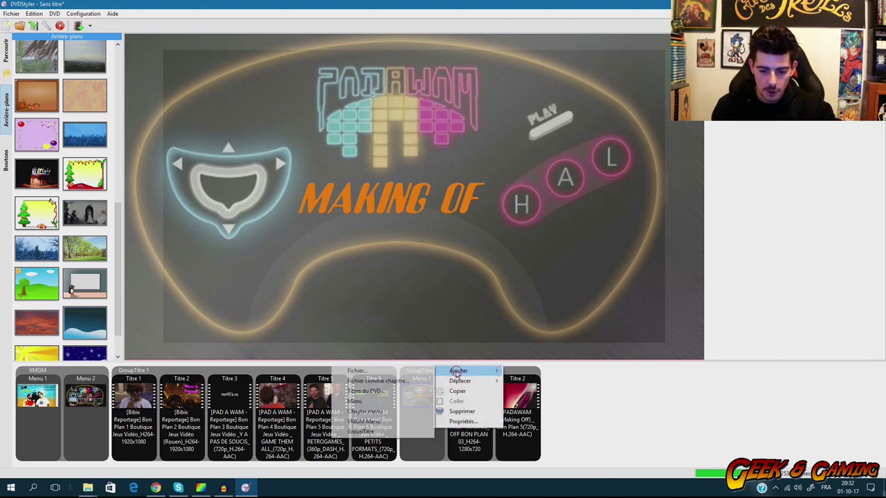
left_click(355, 401)
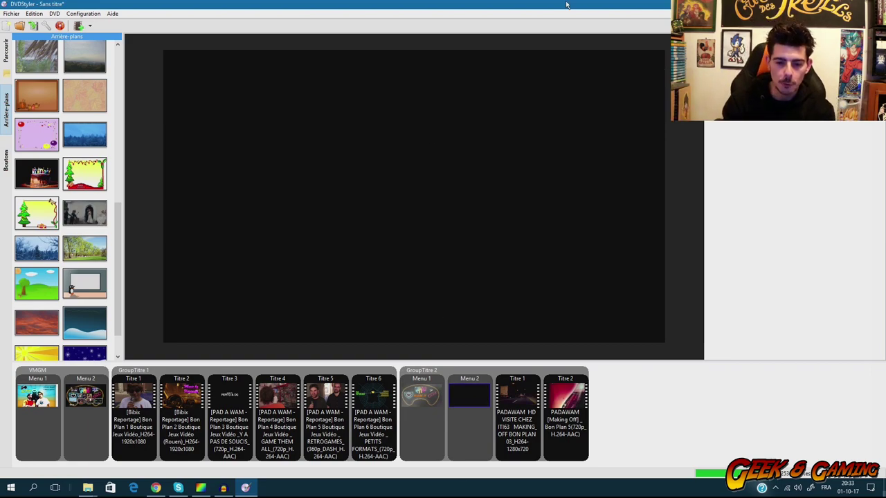
left_click_drag(566, 5, 304, 72)
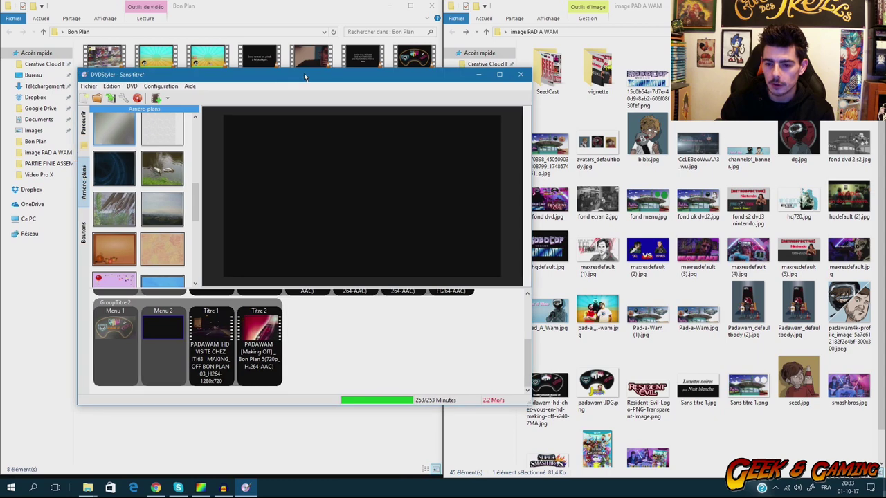
double_click(304, 73)
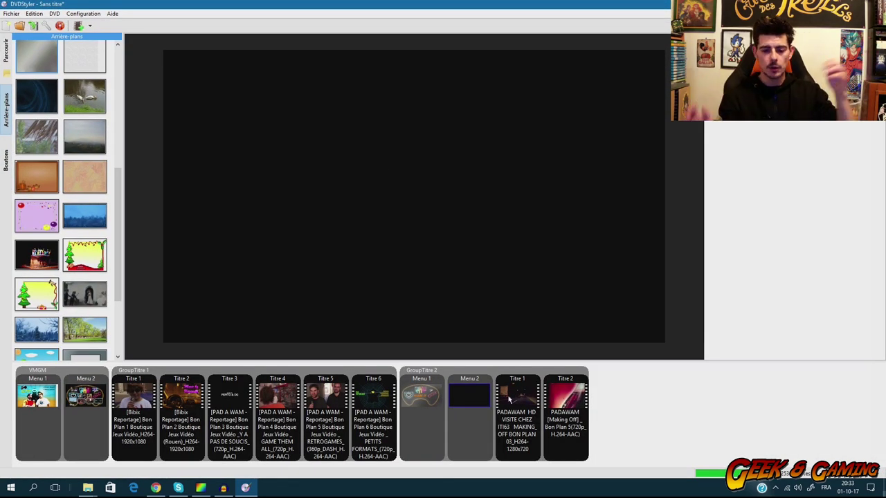
right_click(470, 414)
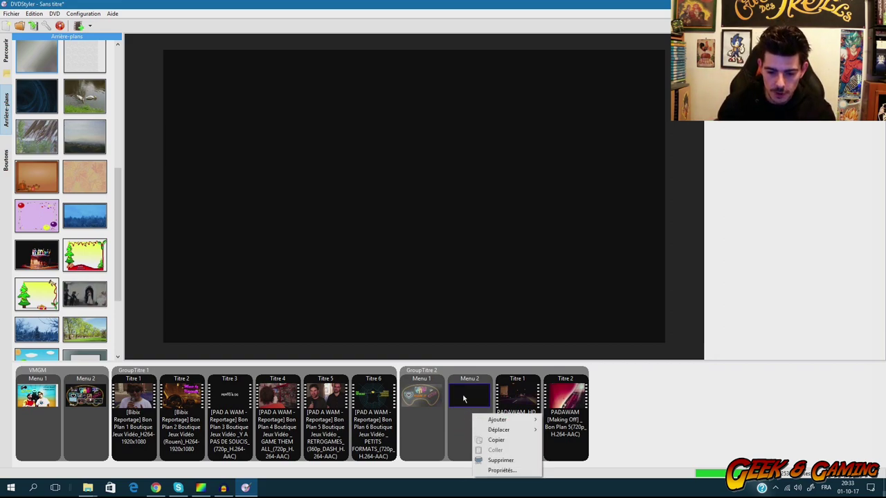
left_click(464, 400)
right_click(470, 422)
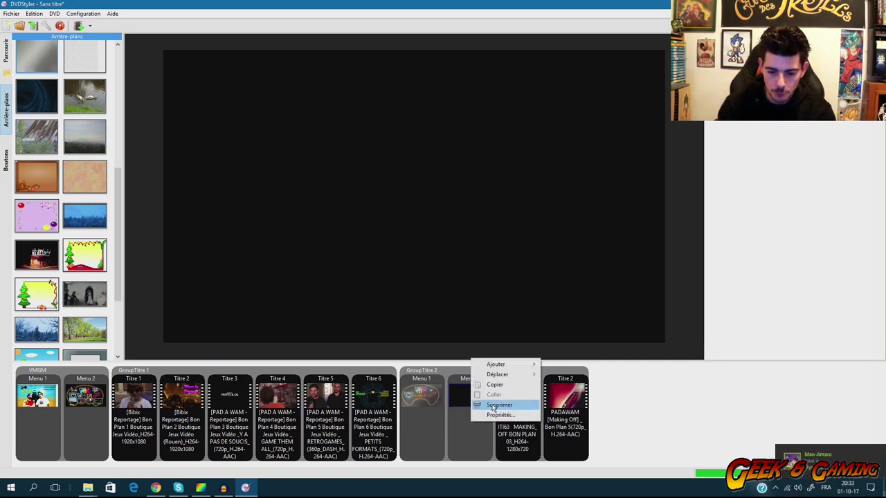
left_click(497, 405)
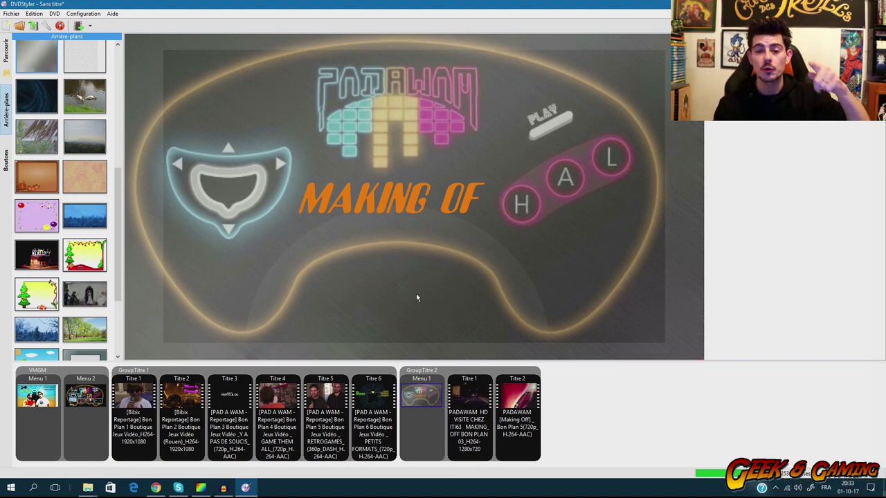
right_click(377, 267)
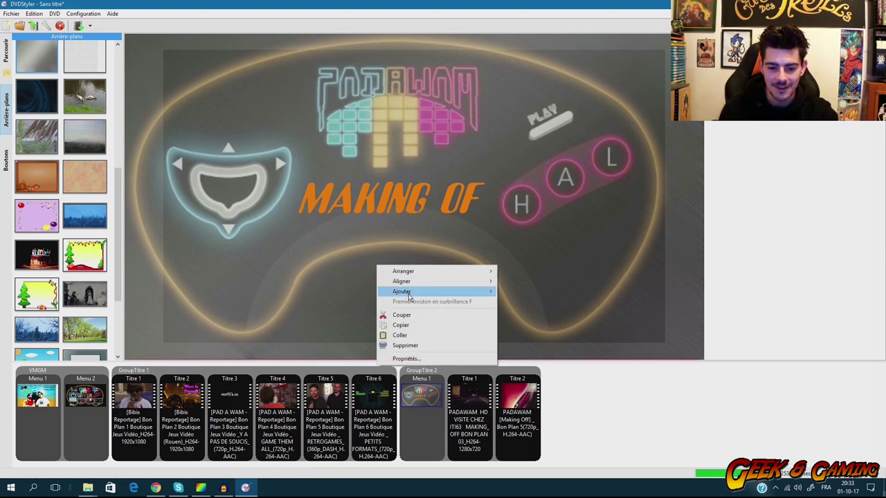
mouse_move(409, 295)
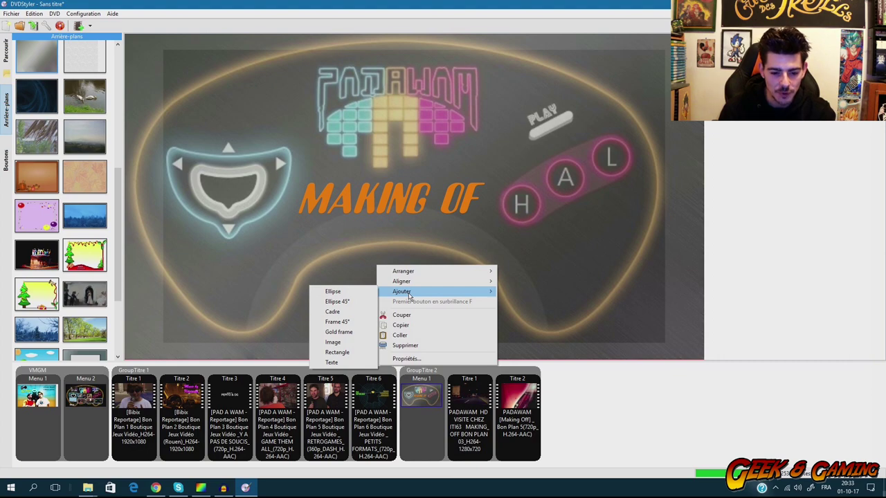
left_click(332, 362)
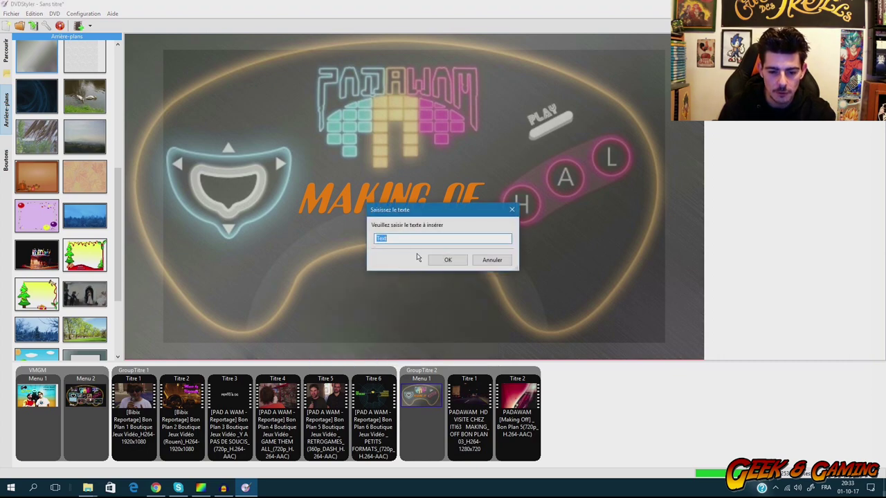
left_click(492, 260)
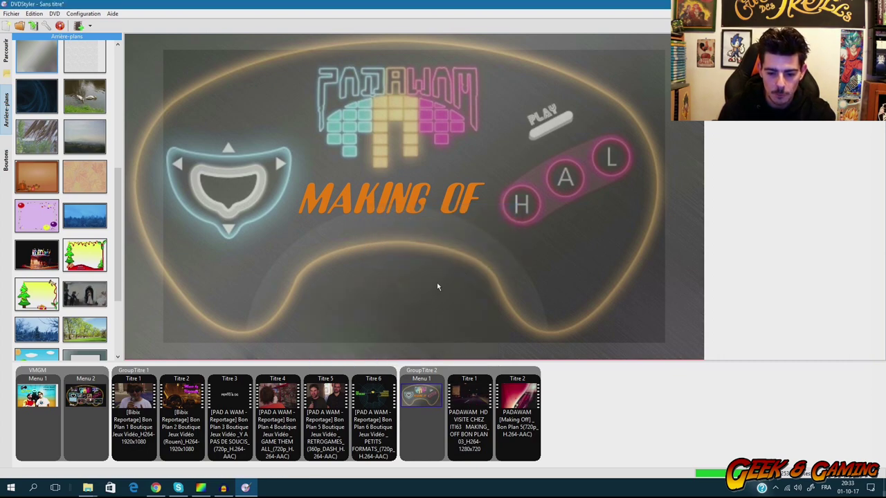
left_click(437, 286)
Place the second group's two titles as video buttons over the controller's lower grips, resizing the first button to about 177 × 107.
left_click_drag(491, 326, 259, 296)
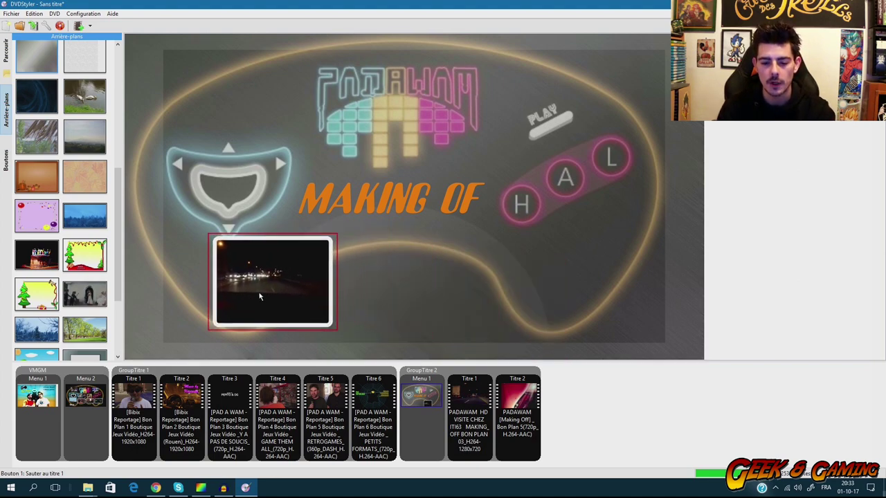
left_click_drag(525, 428, 483, 281)
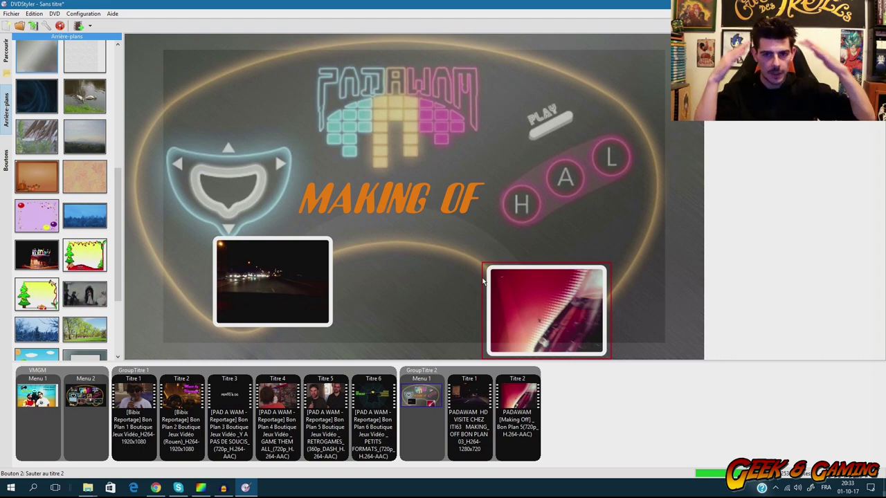
left_click_drag(311, 290, 277, 293)
mouse_move(307, 244)
left_mouse_down()
mouse_move(271, 258)
mouse_move(291, 270)
mouse_move(323, 254)
mouse_move(301, 253)
left_mouse_up()
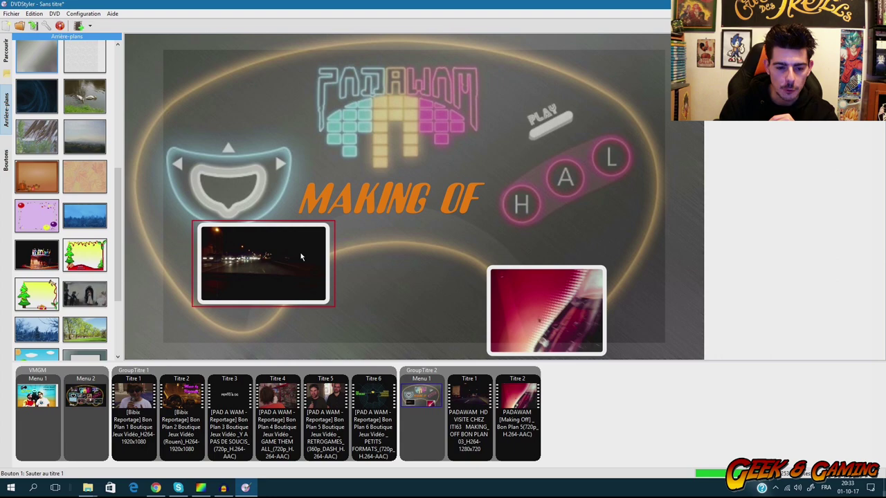
left_click_drag(546, 311, 544, 262)
Set the normal border colour of the first title's video button to black.
right_click(270, 284)
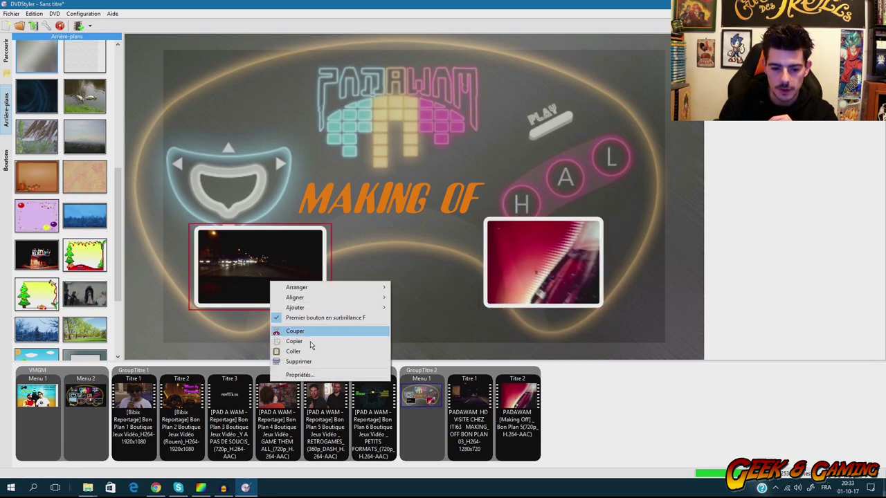
left_click(297, 372)
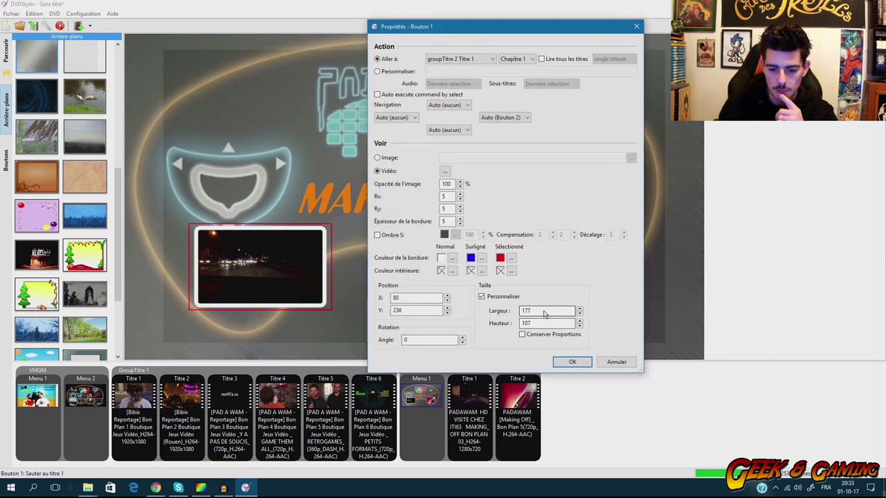
left_click(452, 258)
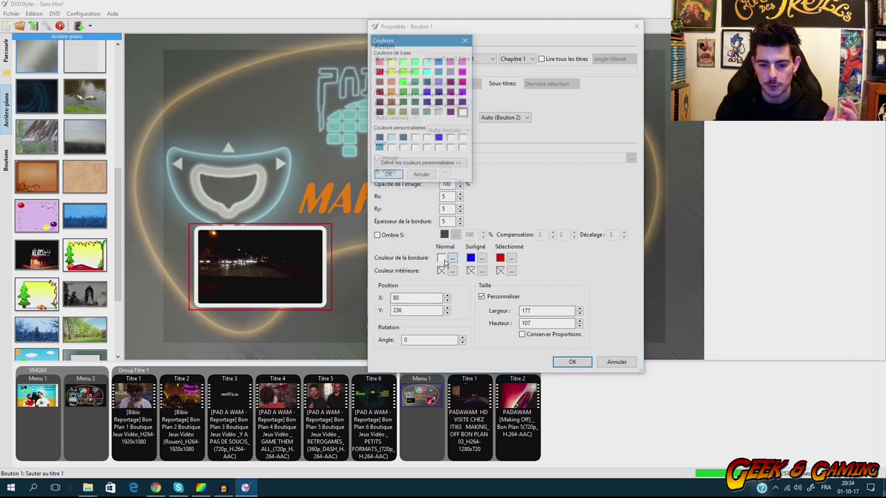
left_click(380, 113)
left_click(388, 175)
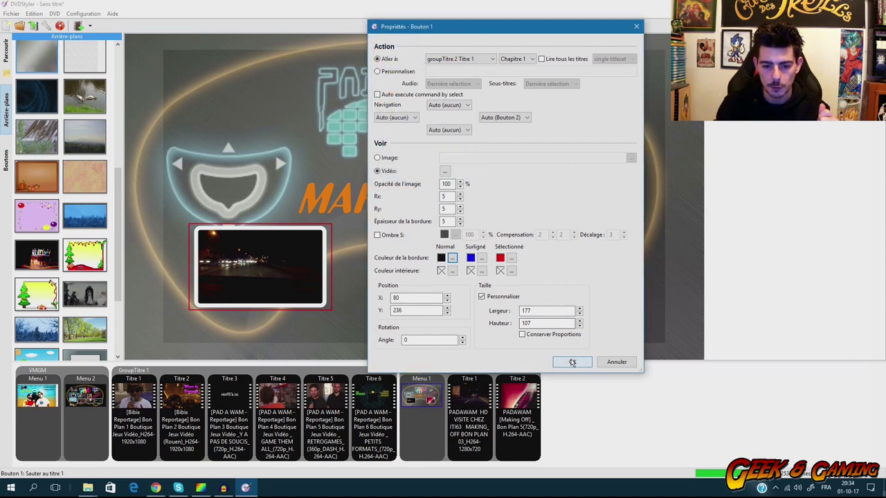
left_click(571, 362)
Give the second title's video button a custom size of 177 wide by 77 high.
right_click(521, 253)
left_click(548, 346)
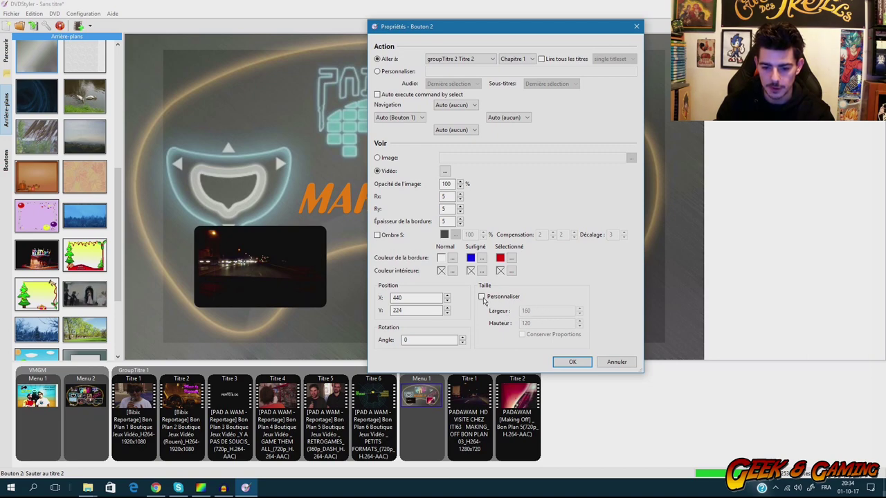
left_click(482, 297)
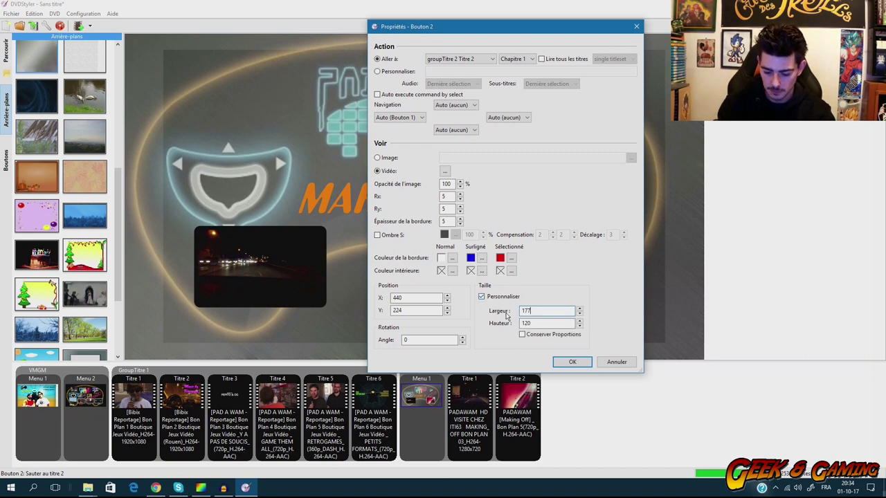
double_click(520, 323)
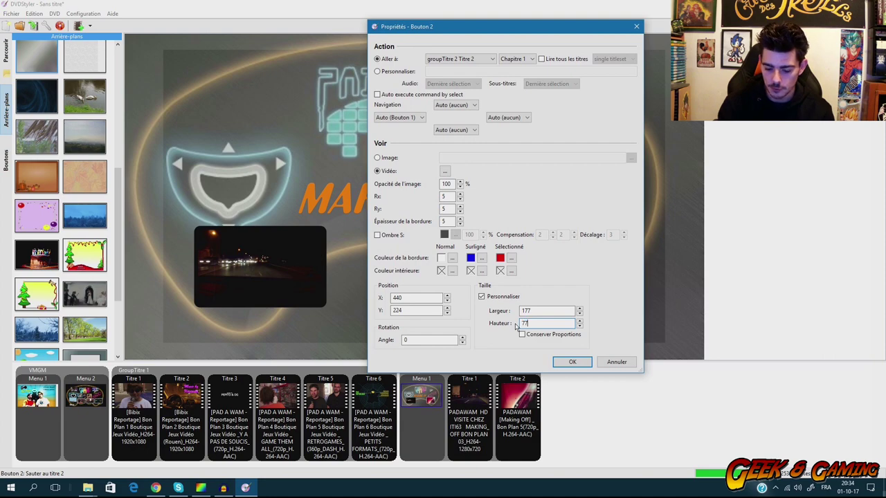
left_click(571, 362)
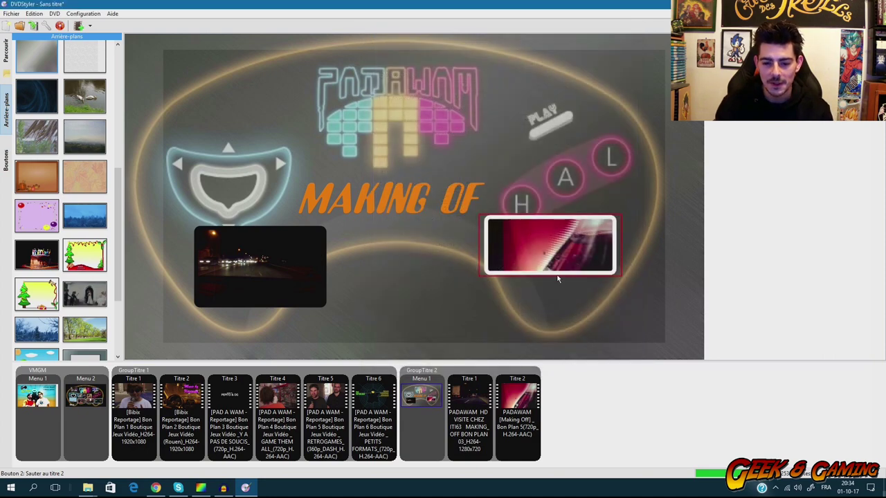
Resize the second title's video button freehand, tilt it slightly clockwise and move it left beneath the end of the MAKING OF text.
mouse_move(554, 279)
left_mouse_down()
mouse_move(556, 291)
mouse_move(607, 305)
mouse_move(640, 303)
mouse_move(556, 286)
left_mouse_up()
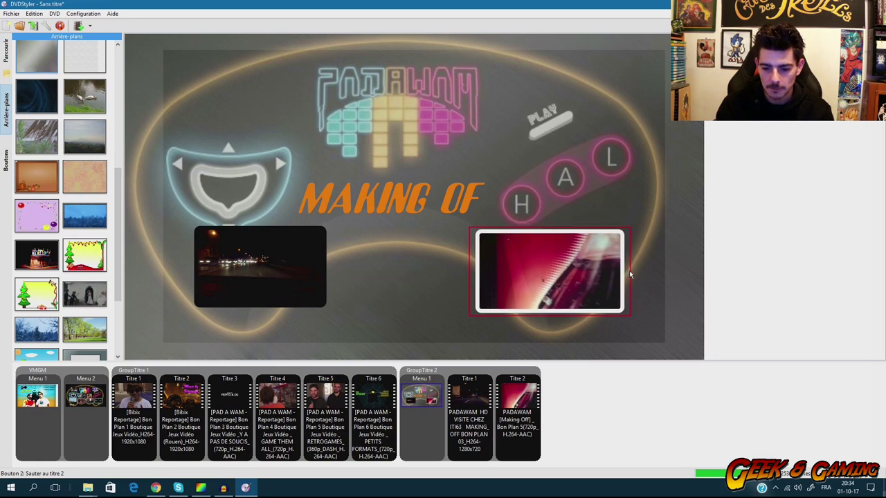
left_click_drag(629, 275, 609, 262)
left_click_drag(549, 277, 489, 264)
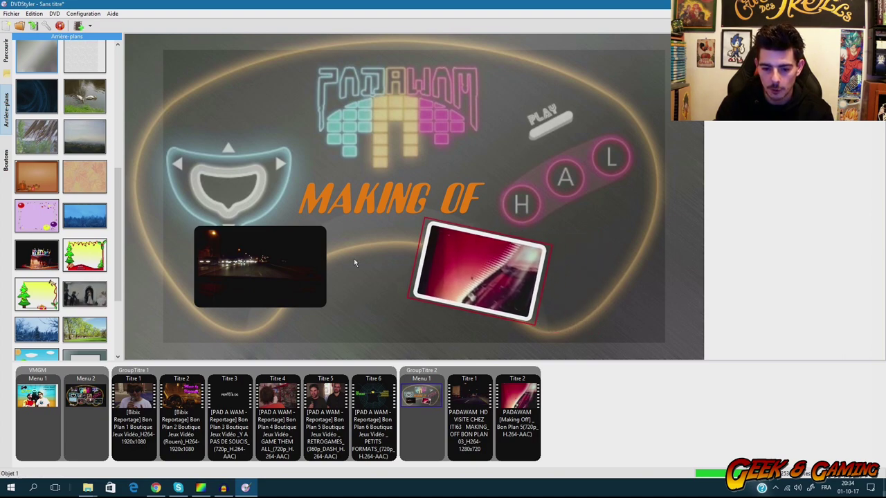
Tilt the first title's video button counterclockwise to an angle of about 346° and move it inward beneath the start of the MAKING OF text.
left_click(220, 230)
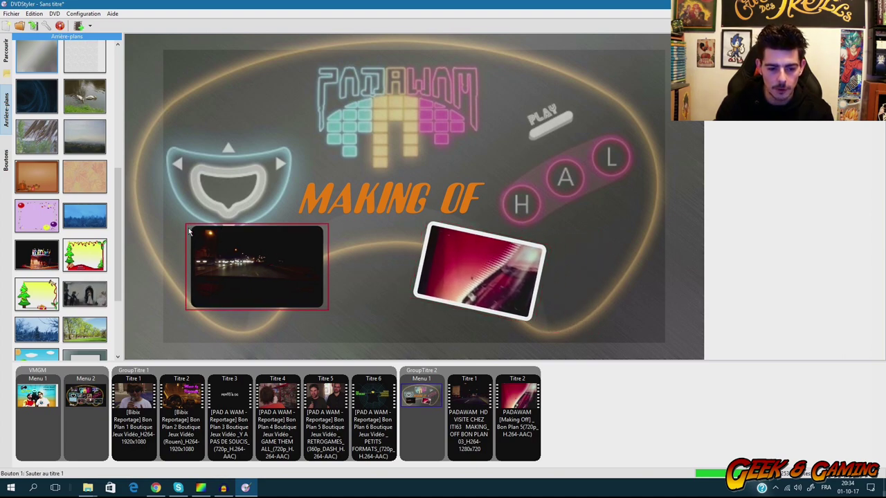
left_click_drag(189, 233, 187, 250)
left_click_drag(260, 266, 317, 276)
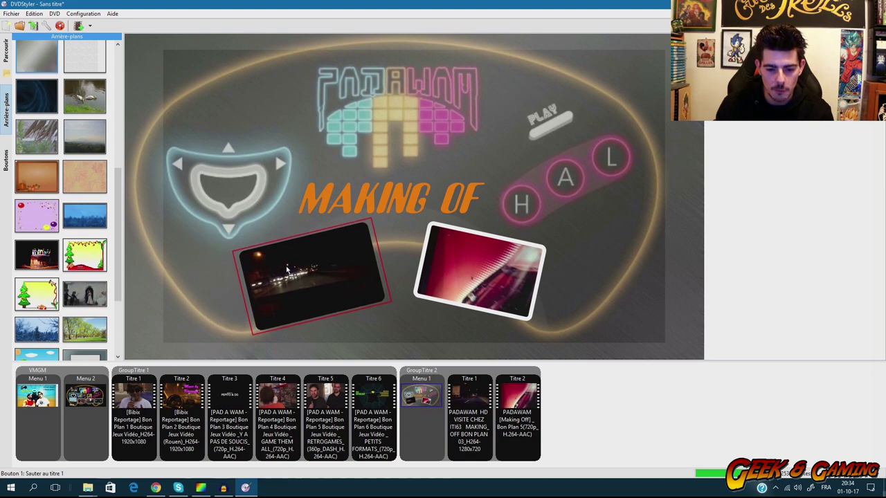
Shift the MAKING OF text slightly up and right, then align both tilted video buttons beneath it at a Y position of about 236.
left_click_drag(460, 270, 467, 269)
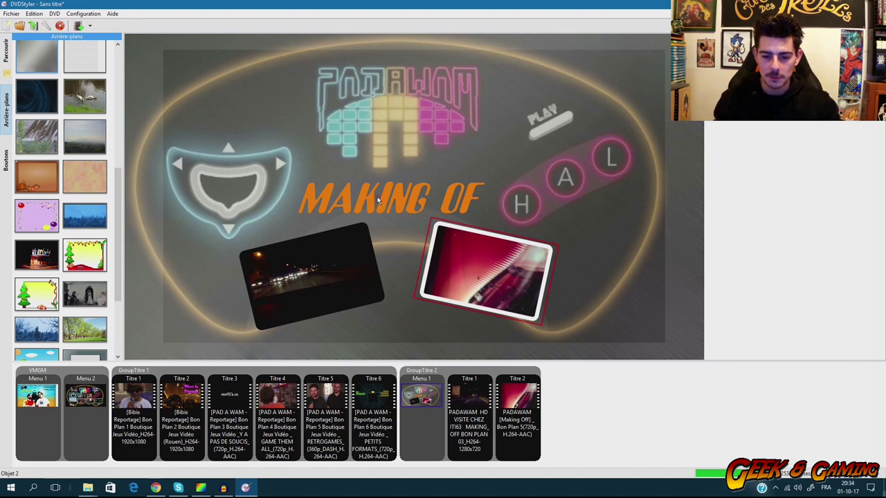
left_click_drag(377, 201, 400, 187)
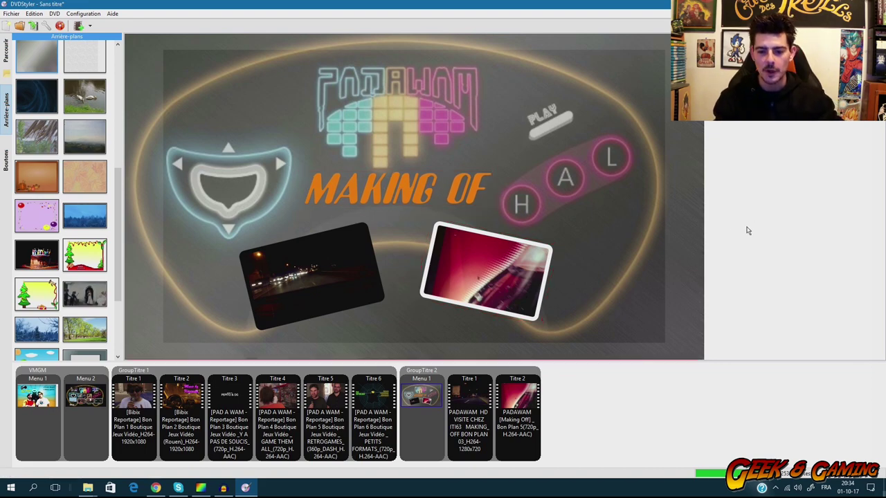
left_click_drag(329, 280, 331, 271)
left_click_drag(490, 275, 489, 270)
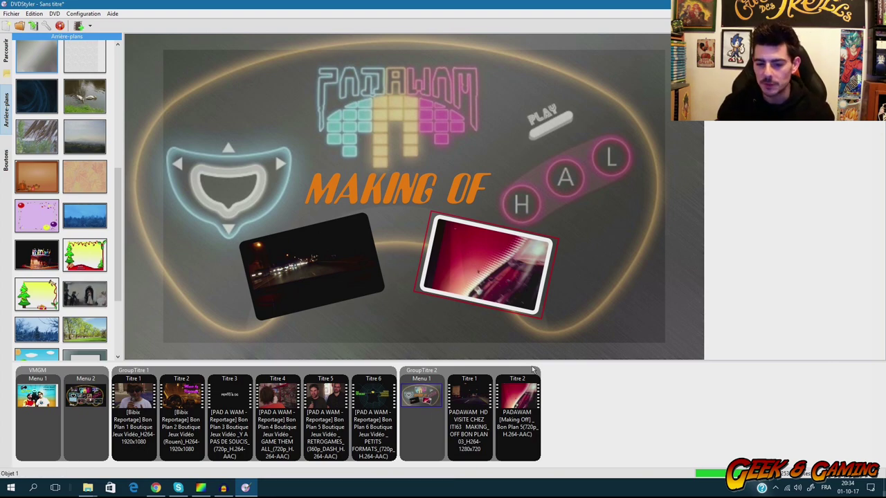
Check in both video buttons' properties which title of the second group each one jumps to.
right_click(346, 258)
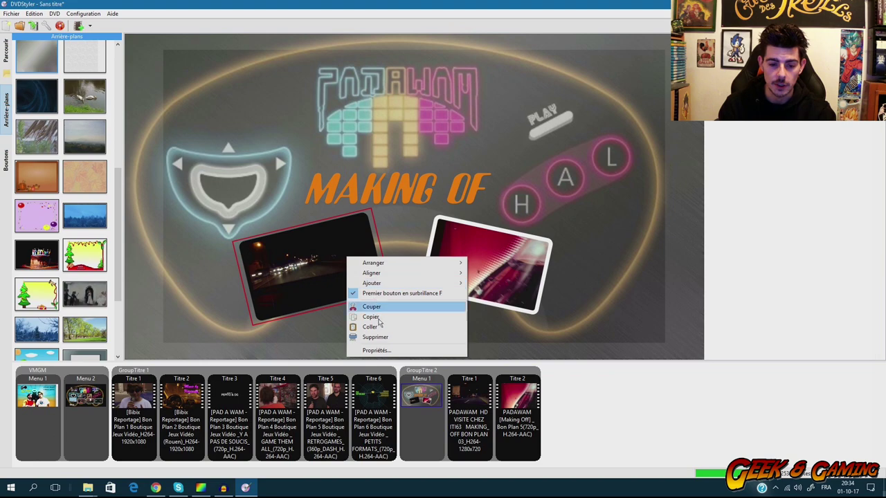
left_click(377, 351)
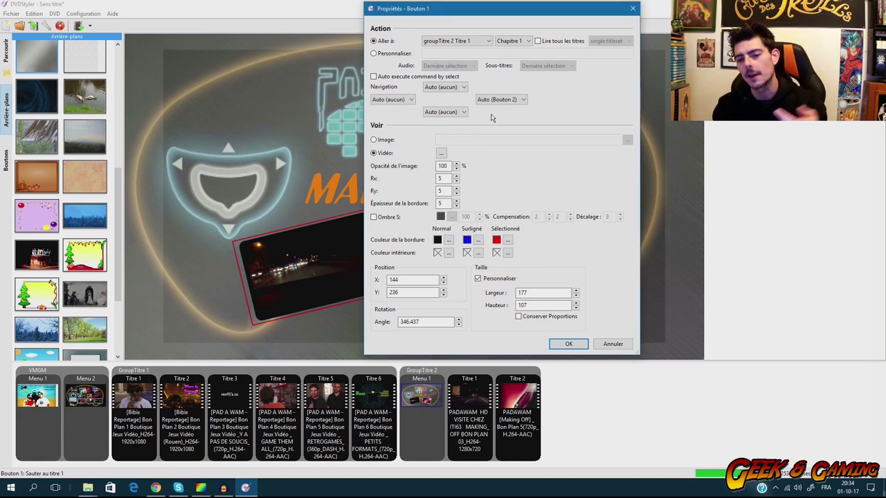
left_click(569, 345)
right_click(458, 246)
left_click(504, 342)
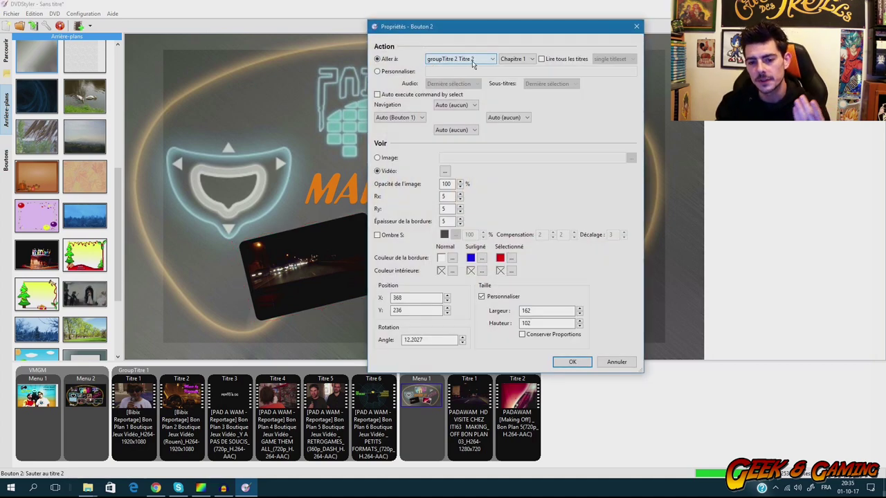
left_click_drag(471, 29, 472, 20)
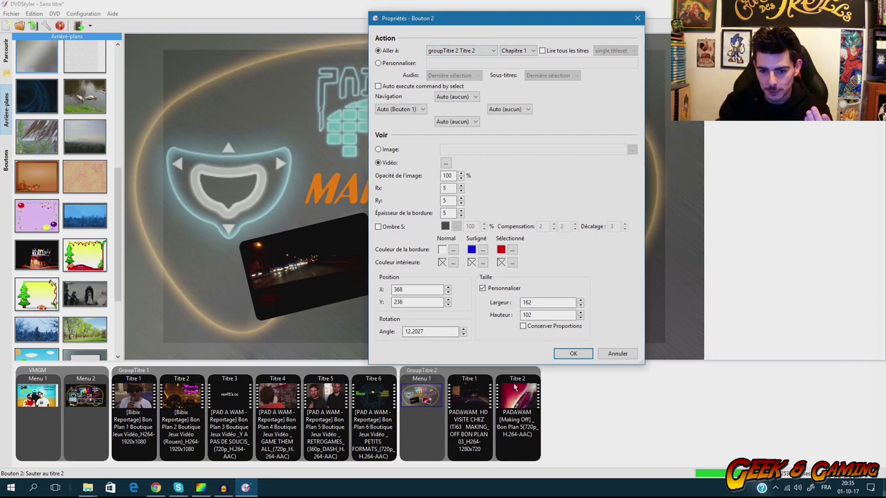
left_click(570, 349)
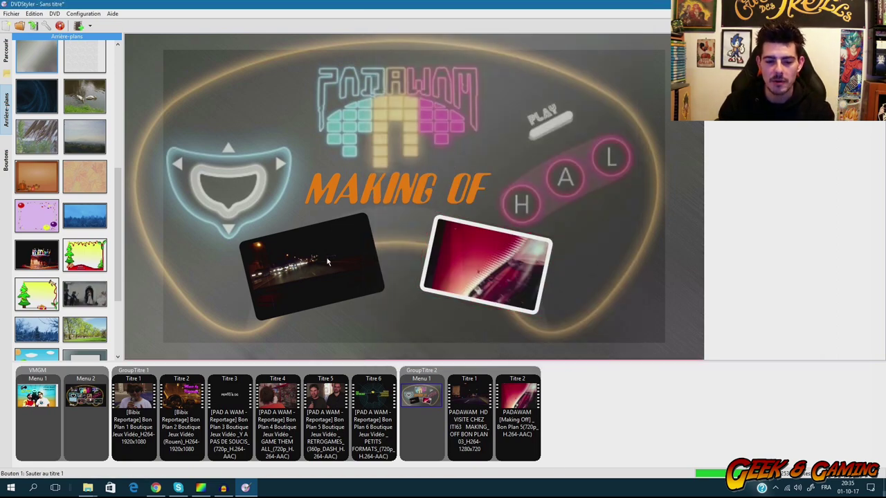
left_click(328, 262)
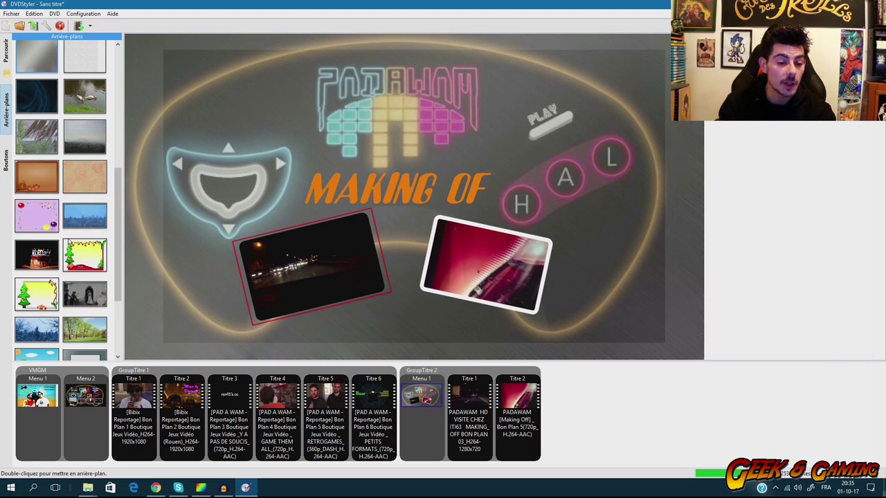
Add a left-pointing arrow text button at the Making Of menu's lower left corner and make it jump to VMGM menu 1.
left_click(6, 166)
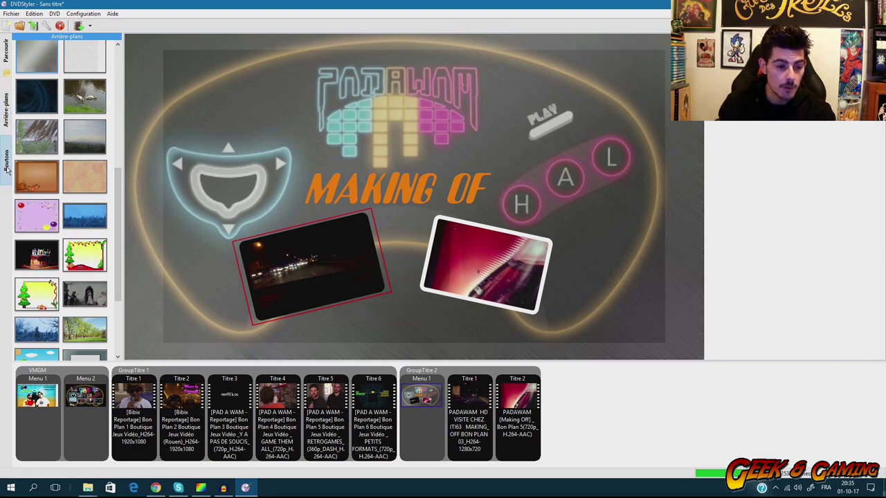
left_click_drag(37, 230, 164, 334)
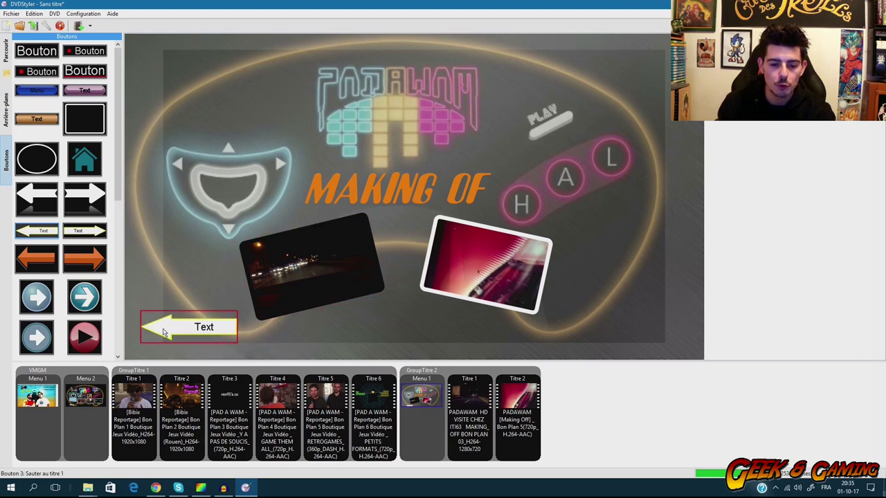
right_click(173, 334)
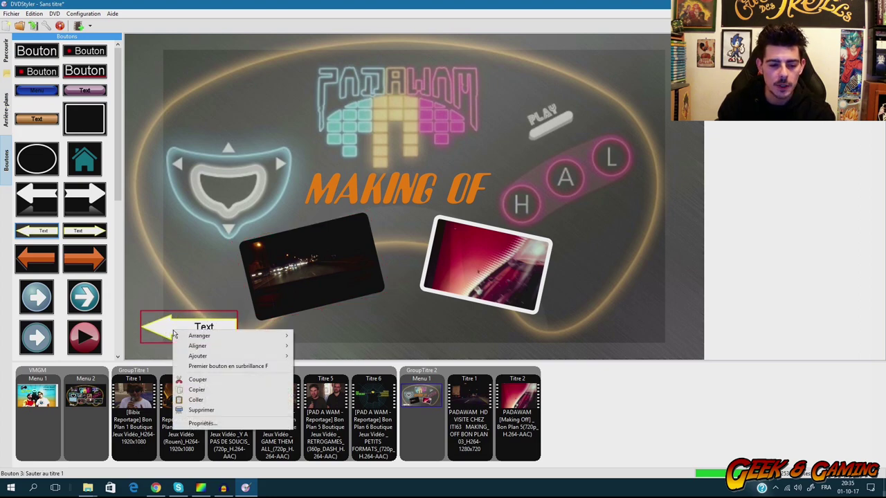
left_click(205, 426)
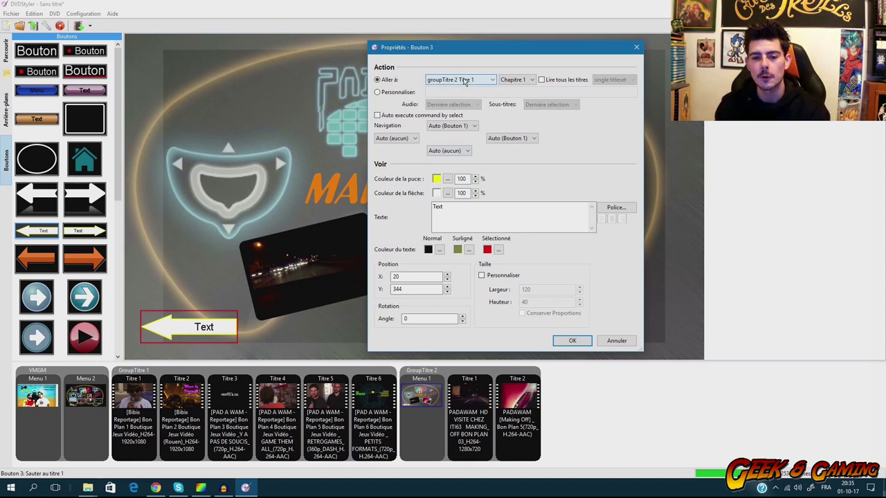
left_click(465, 81)
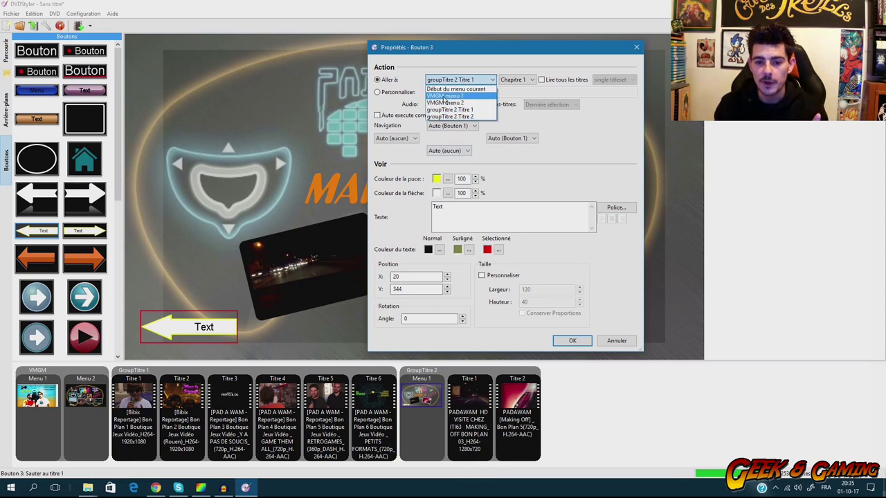
left_click(444, 97)
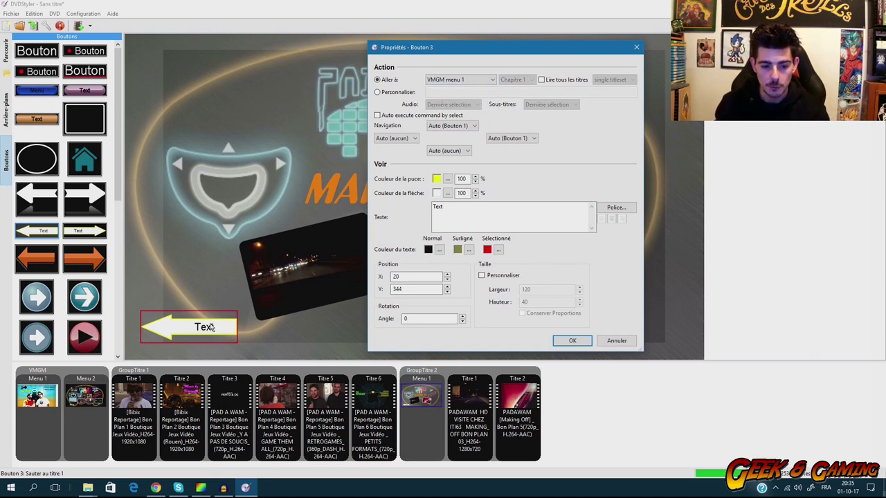
left_click(568, 340)
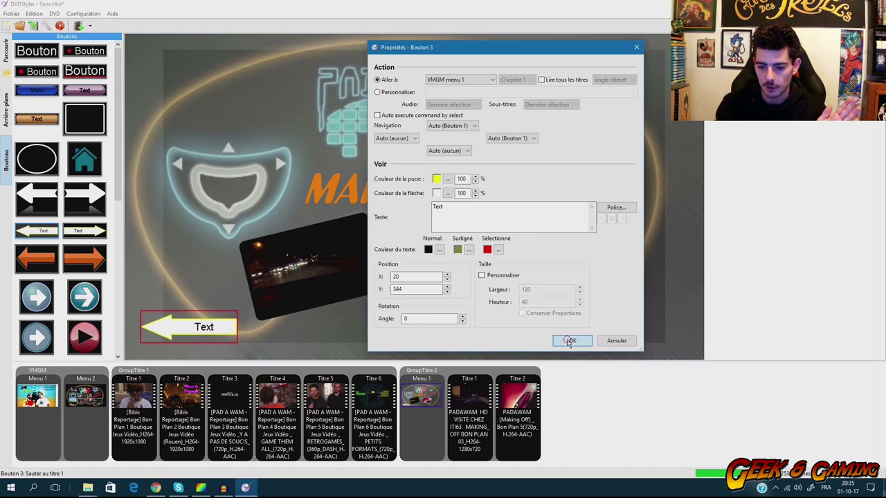
Place a blue Menu button on VMGM menu 1 beneath Choisir épisodes, resizing it to about 199 × 36.
left_click(38, 408)
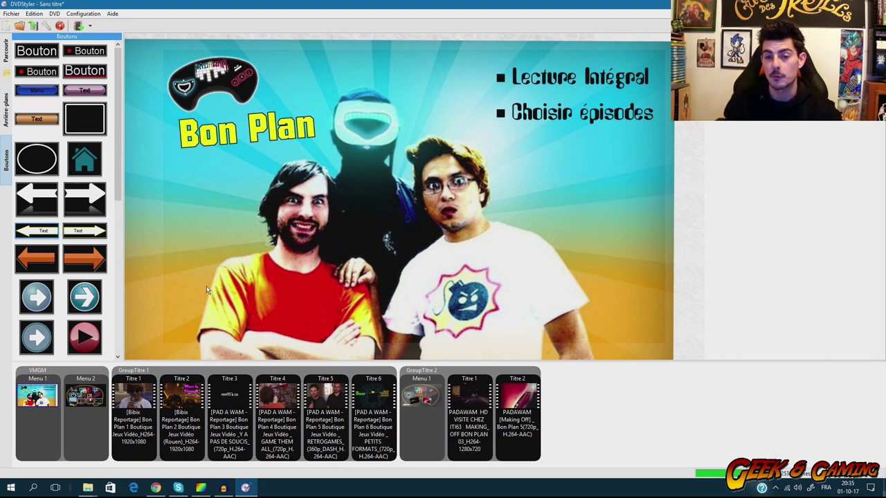
left_click(570, 108)
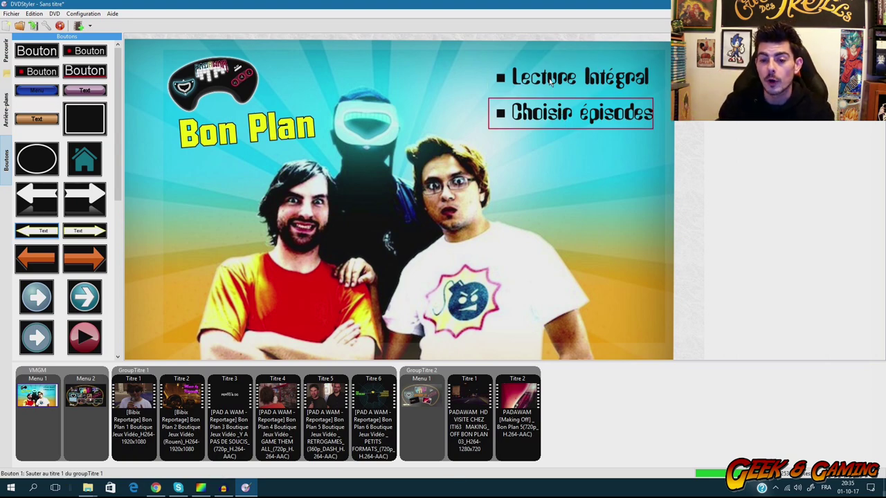
left_click(588, 175)
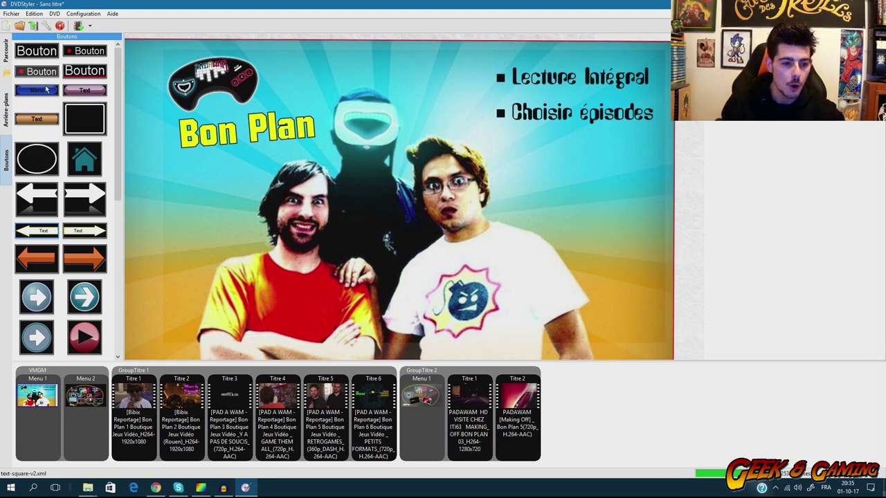
left_click_drag(549, 197, 478, 180)
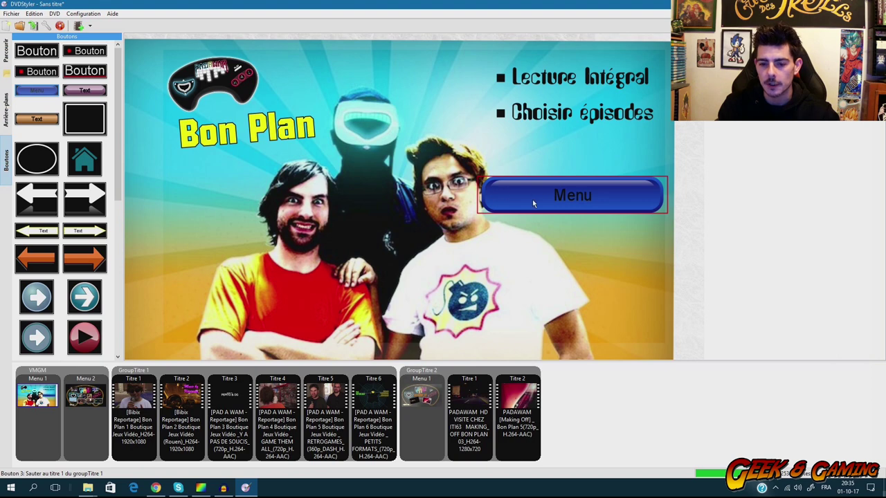
left_click_drag(533, 203, 532, 156)
left_click_drag(476, 170, 522, 151)
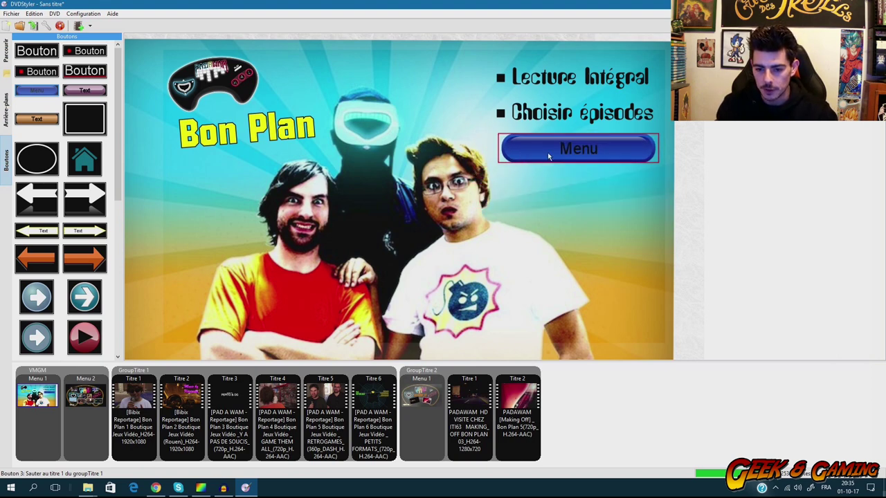
Change the blue button's label to "Bonus DVD".
right_click(548, 153)
left_click(591, 248)
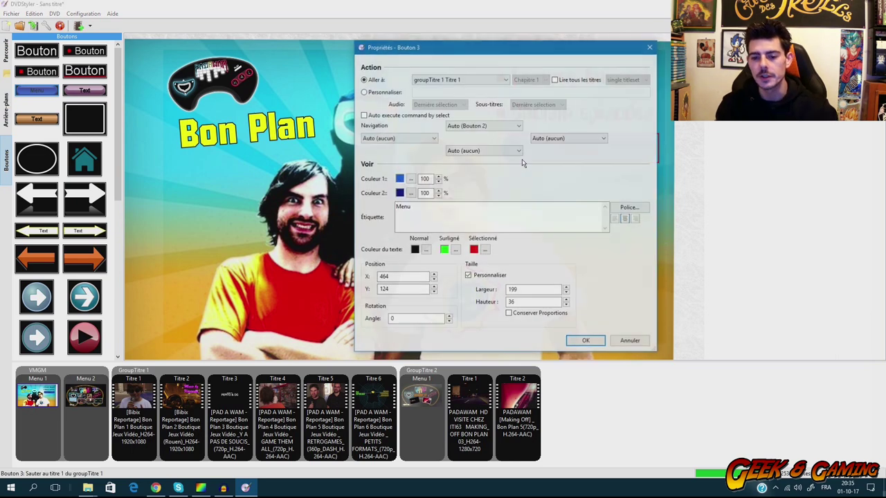
left_click_drag(434, 209, 378, 210)
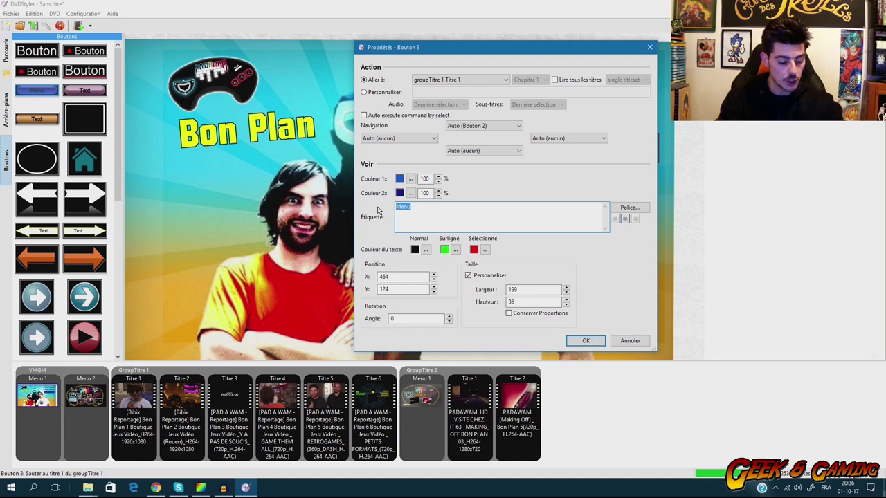
type("Bonus DVD")
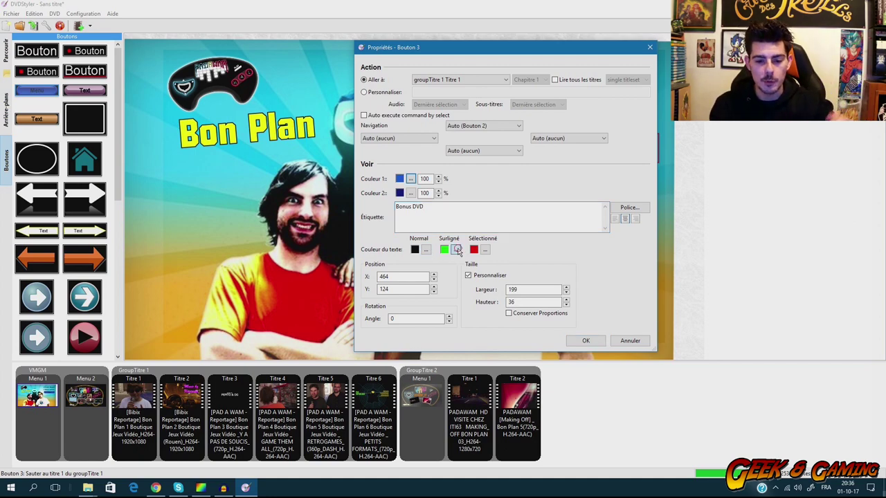
Set the blue button's highlighted text colour to red and its selected text colour to blue.
left_click(456, 250)
left_click(366, 92)
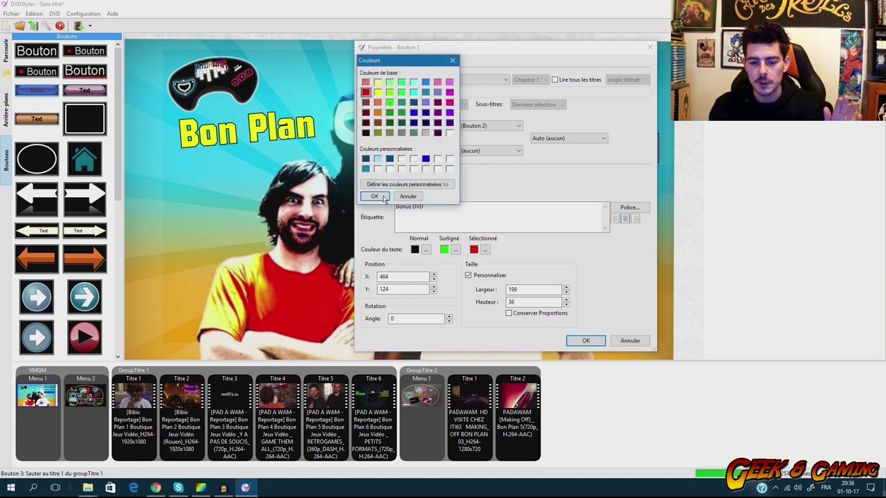
left_click(382, 197)
left_click(485, 250)
left_click(426, 159)
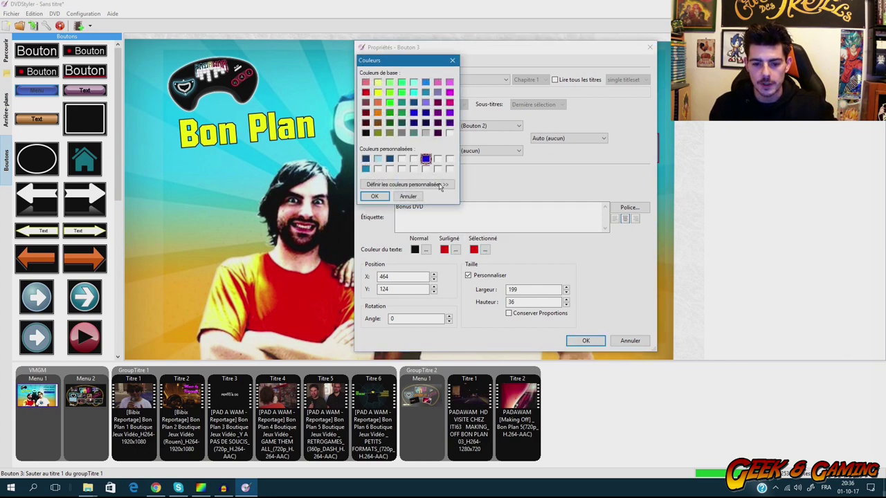
left_click(377, 196)
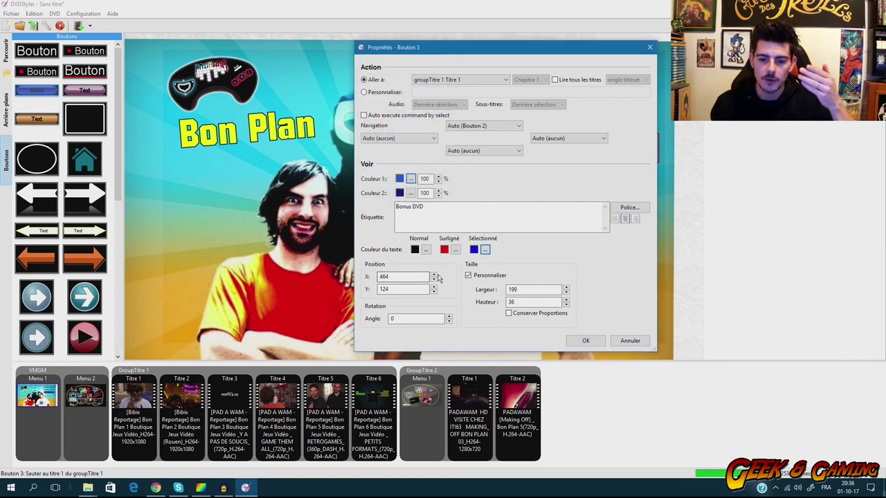
left_click(585, 341)
Set the Bonus DVD button's font to Asimov in bold italic.
right_click(561, 152)
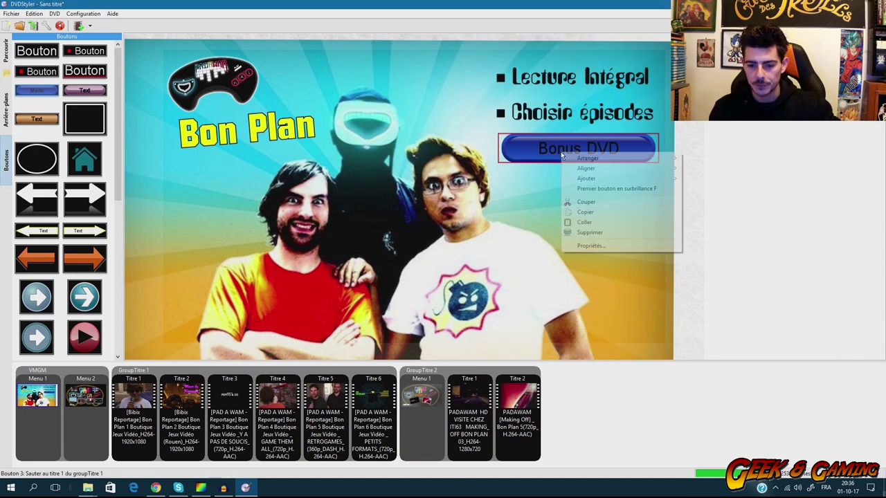
left_click(600, 248)
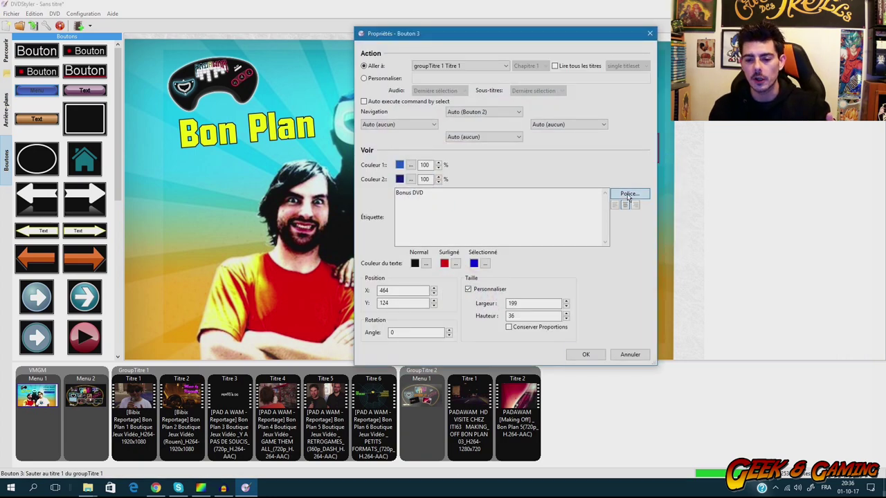
left_click(629, 194)
left_click(384, 146)
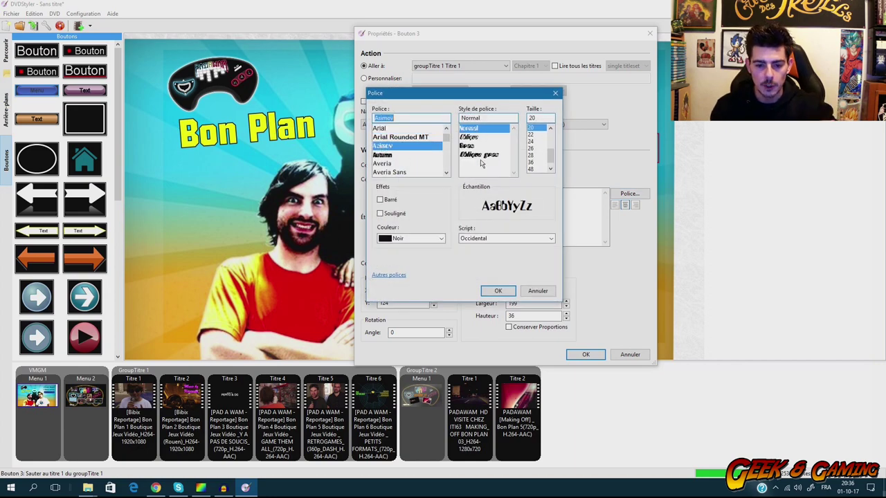
left_click(481, 155)
left_click(499, 291)
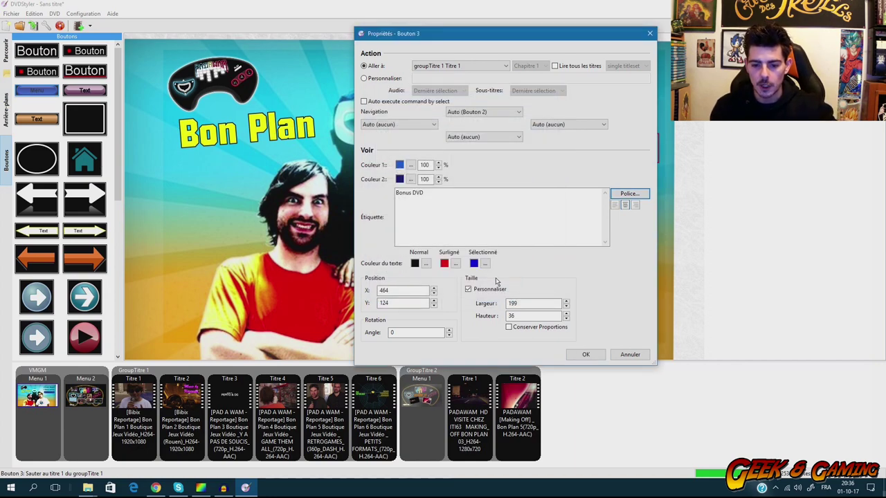
left_click(585, 354)
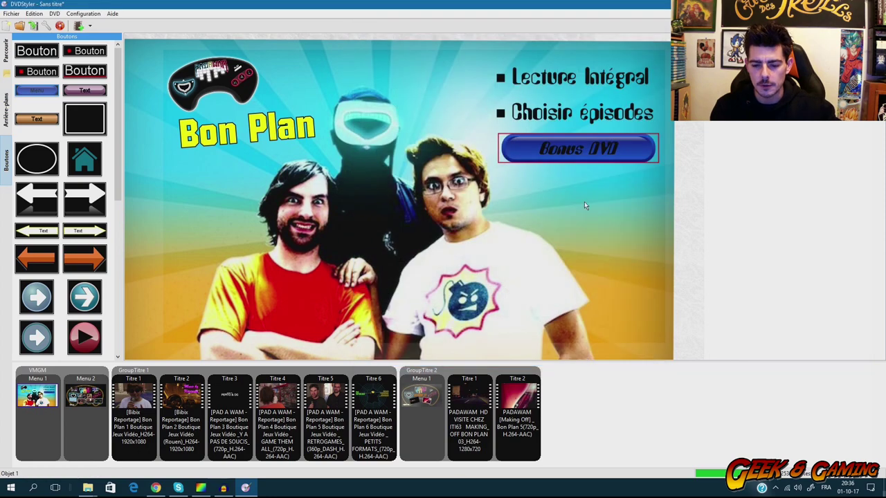
Recolour the Bonus DVD button with orange as its first colour and magenta-pink as its second colour.
right_click(552, 154)
left_click(575, 246)
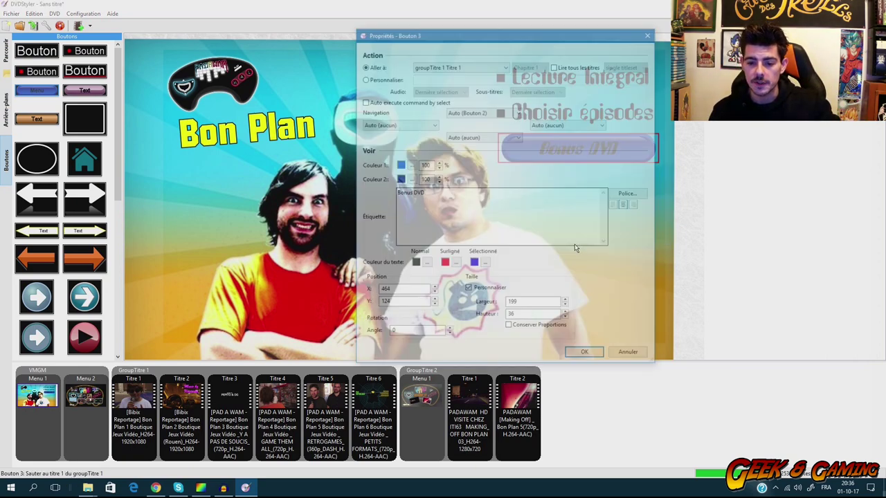
left_click(400, 166)
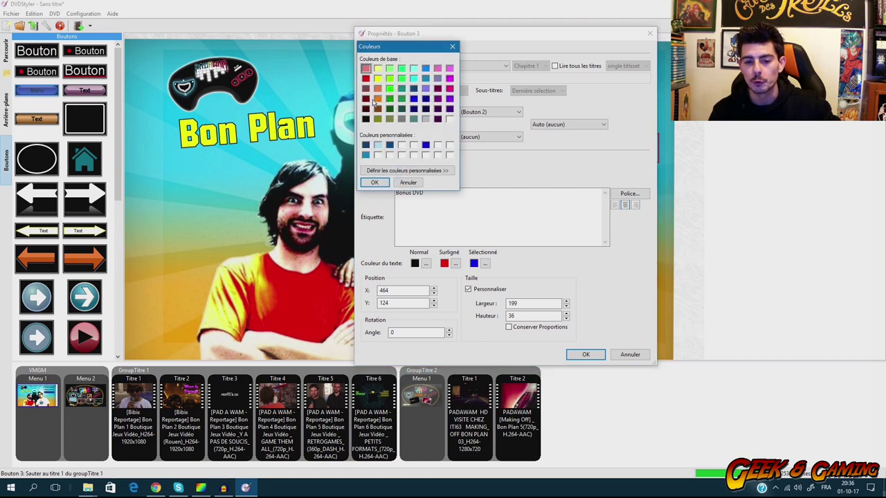
left_click(378, 98)
left_click(374, 182)
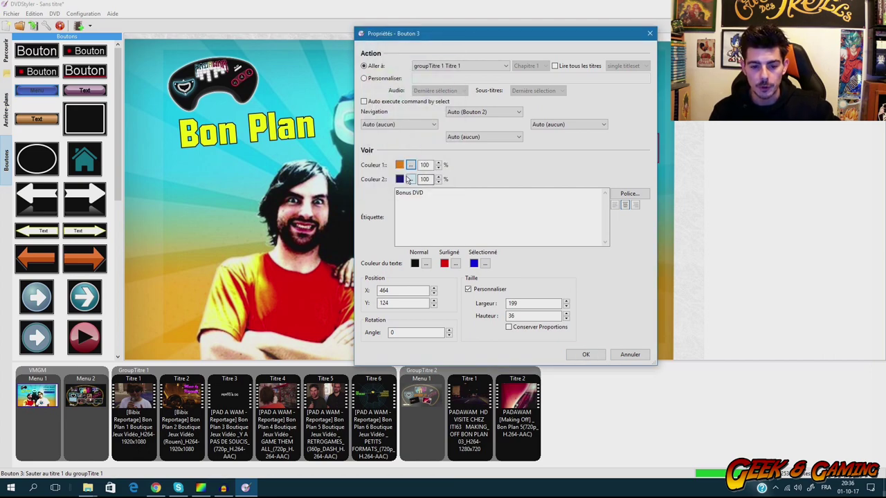
left_click(401, 179)
left_click(449, 88)
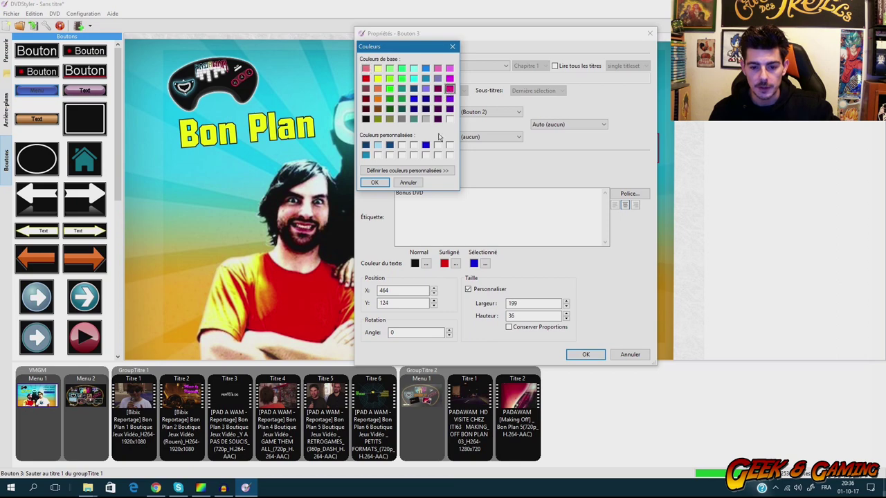
left_click(374, 182)
left_click(585, 354)
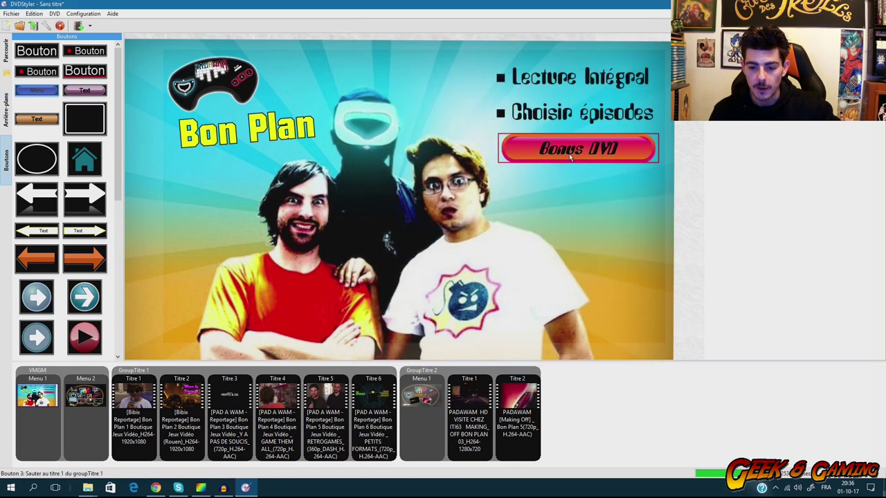
left_click(606, 186)
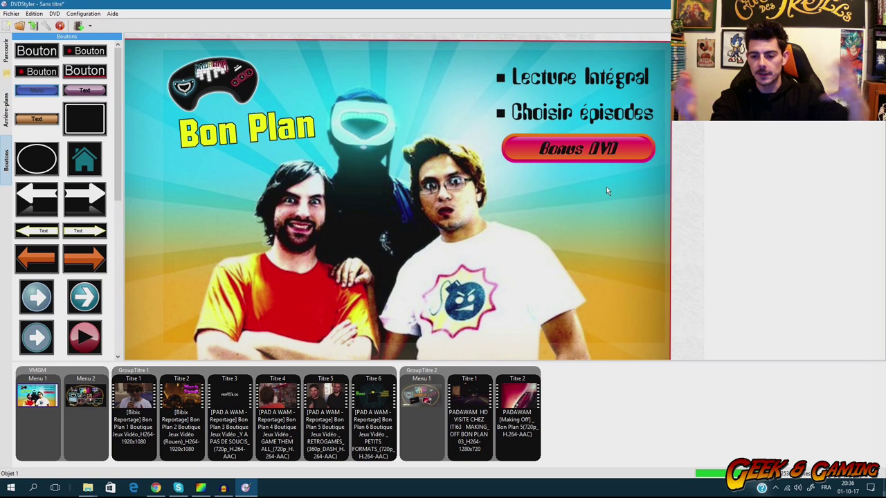
Set the Bonus DVD button's action to go to groupTitre 2 Menu 1 (Menu racine).
right_click(592, 150)
left_click(619, 241)
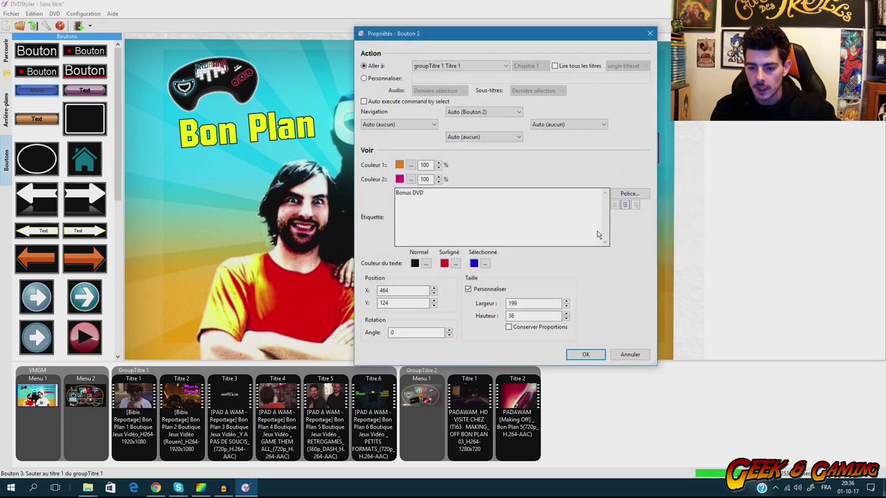
left_click(447, 67)
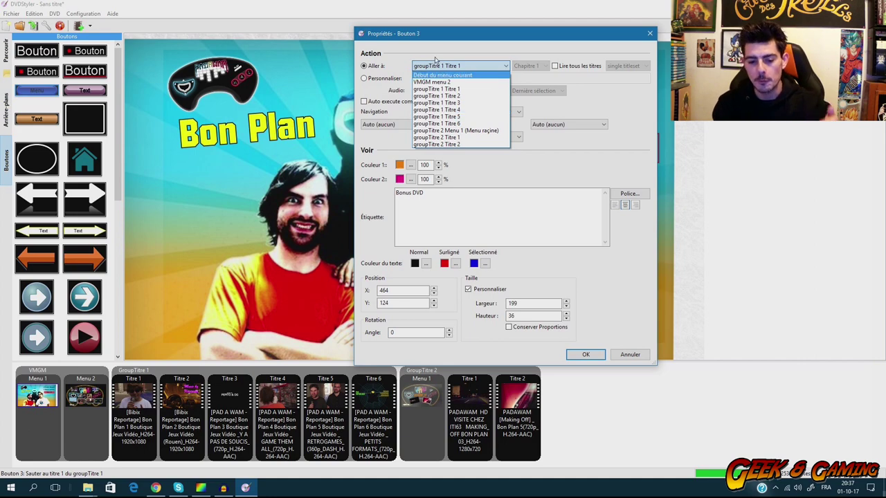
left_click(464, 131)
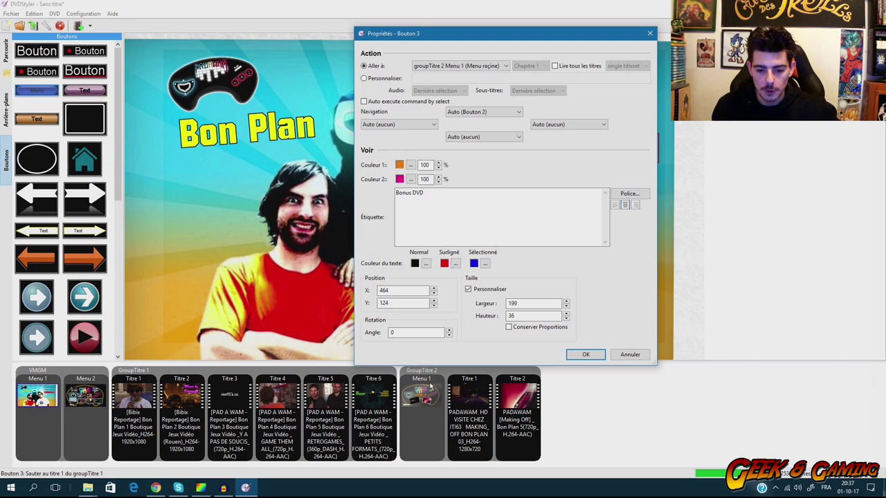
left_click(585, 357)
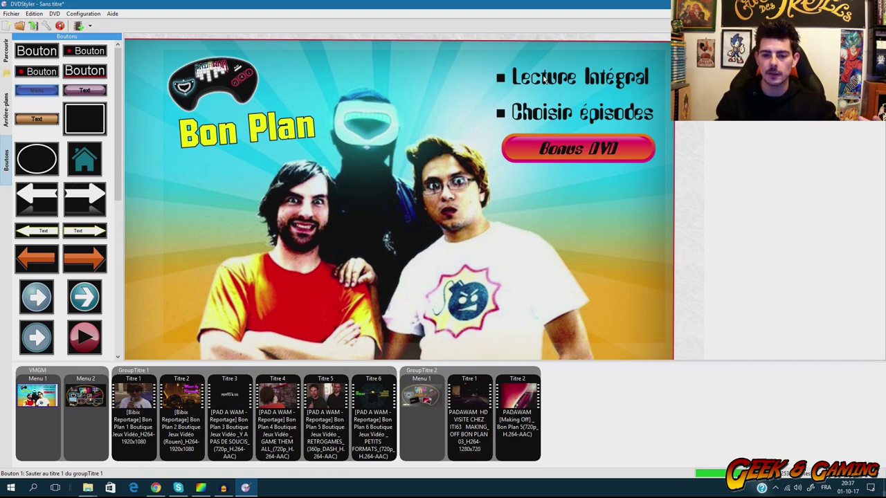
Review the link targets of the Lecture Intégral and Choisir épisodes buttons on VMGM menu 1.
right_click(545, 80)
left_click(575, 169)
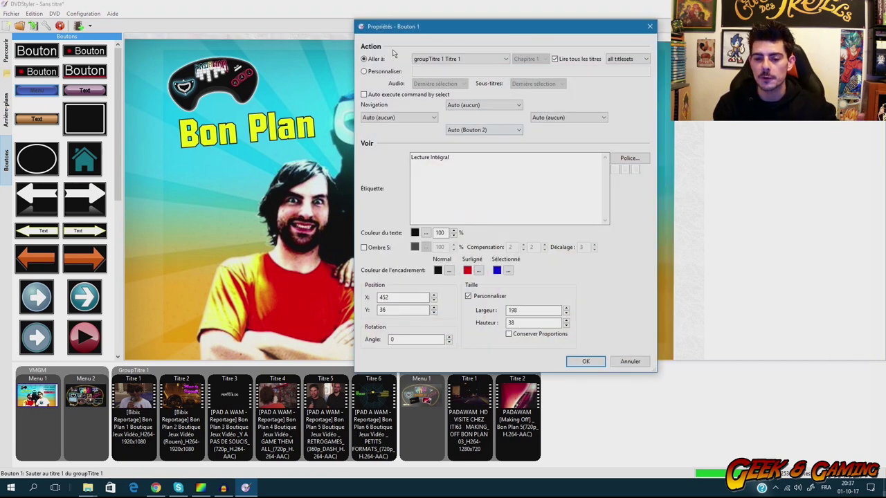
left_click(627, 362)
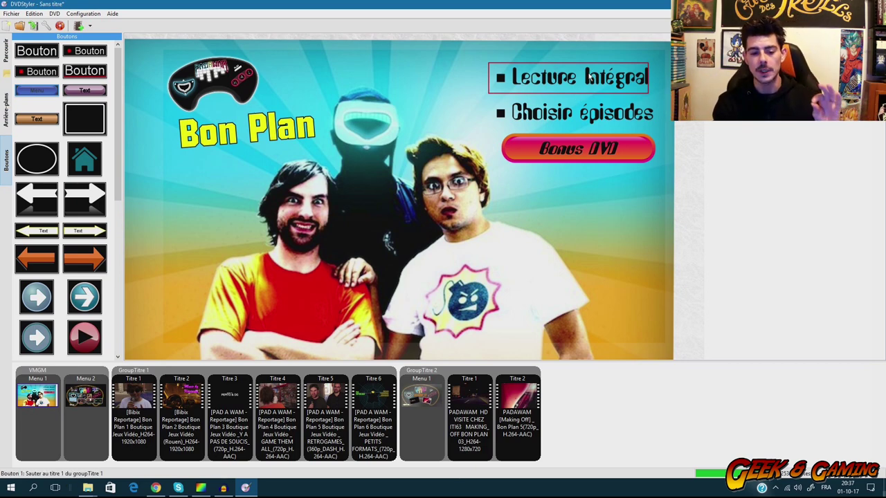
left_click(550, 119)
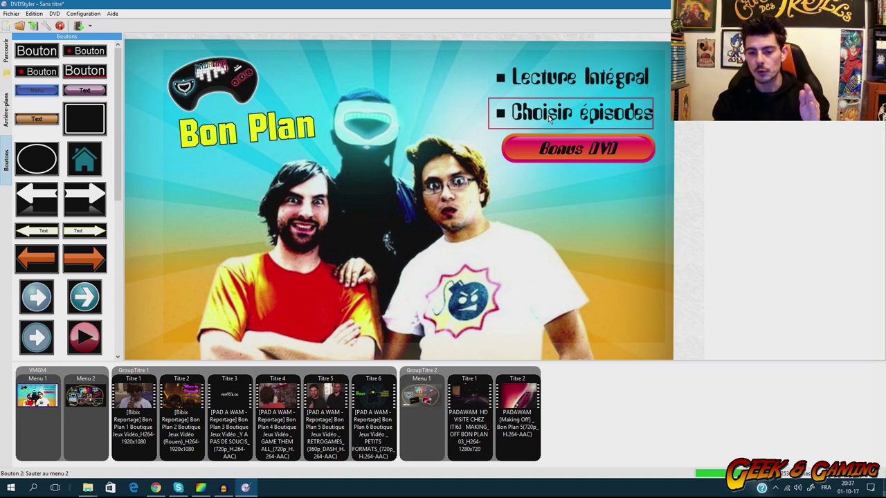
left_click(84, 393)
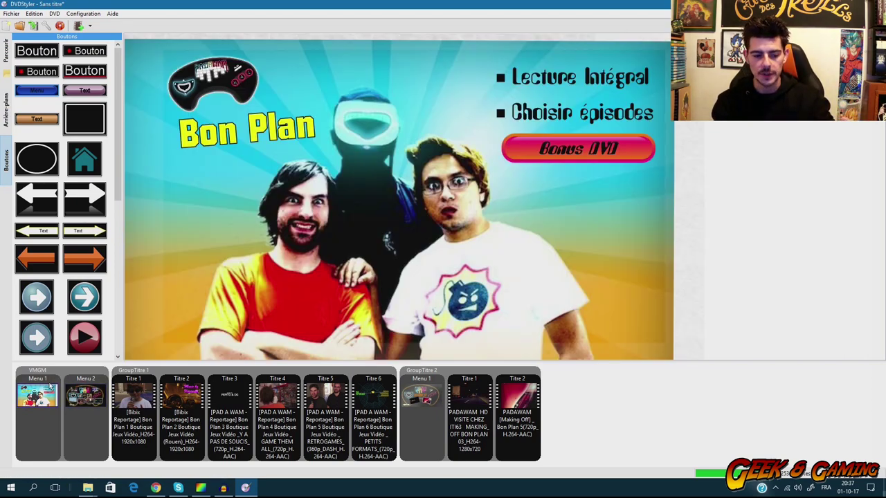
left_click(51, 389)
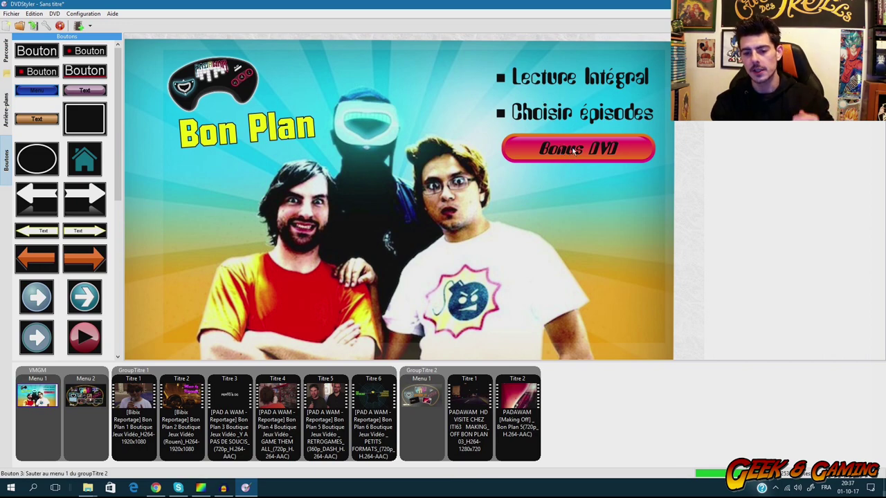
Check where the back arrow on the groupTitre 2 Making Of menu leads.
left_click(427, 409)
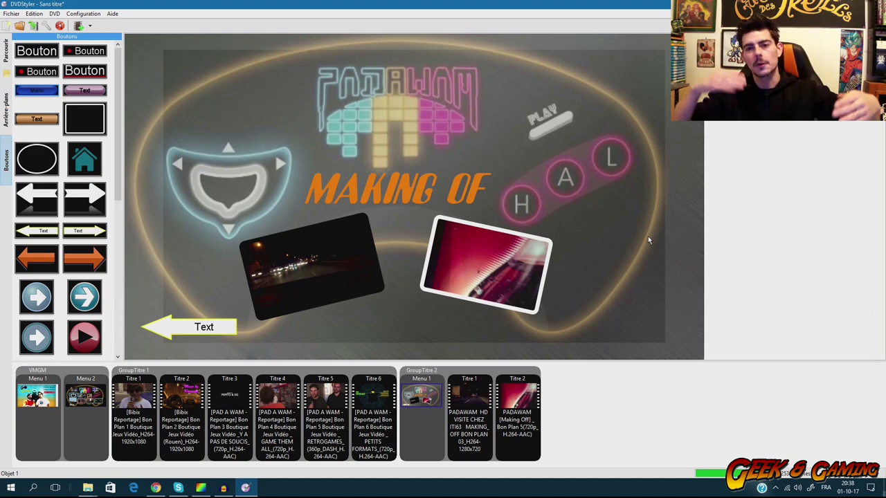
right_click(204, 315)
left_click(215, 418)
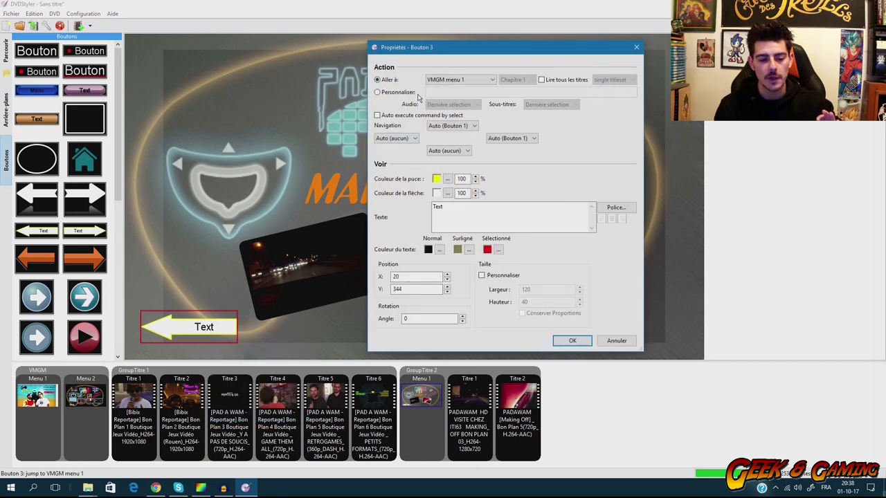
left_click(572, 341)
Return to VMGM menu 1 and try to open the DVD burn settings.
left_click(49, 398)
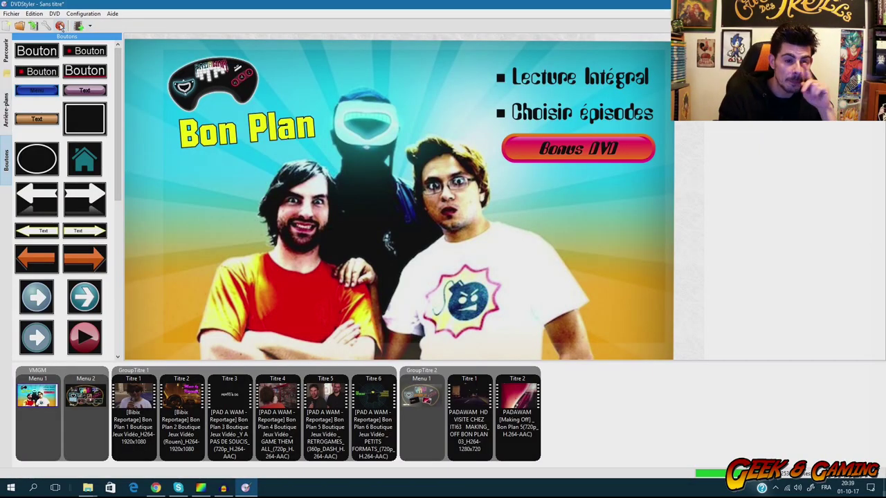
left_click(60, 25)
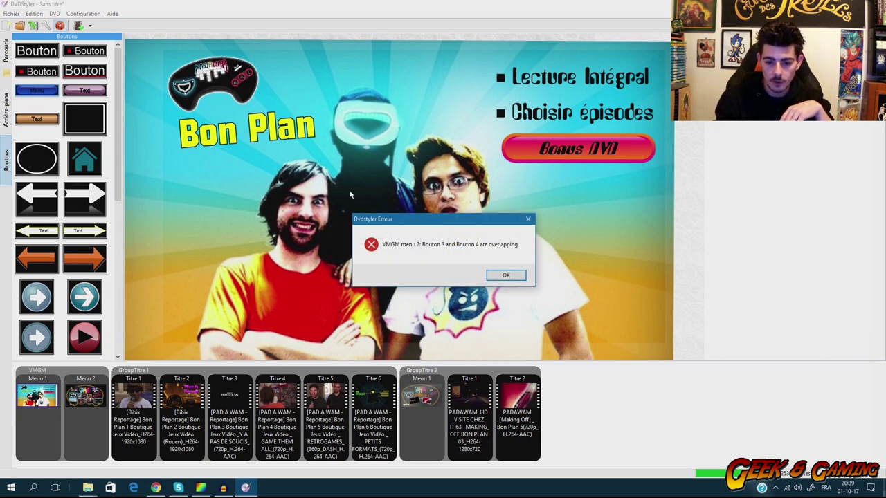
left_click(504, 277)
Reposition the back arrow, the dark Titre 1 thumbnail and the Making Of title on groupTitre 2 Menu 1 so they do not overlap.
left_click(430, 413)
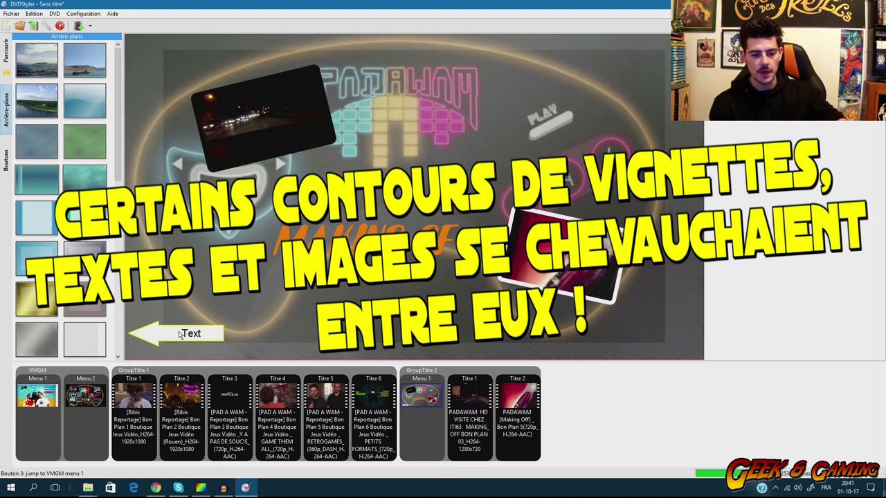
left_click_drag(181, 336, 227, 316)
left_click_drag(259, 114, 263, 173)
left_click(281, 224)
left_click(268, 211)
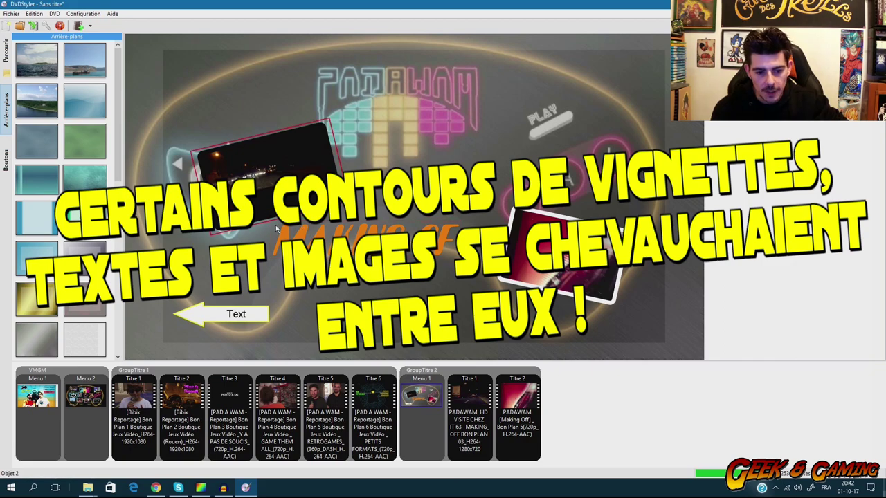
left_click(279, 232)
left_click_drag(266, 205, 262, 164)
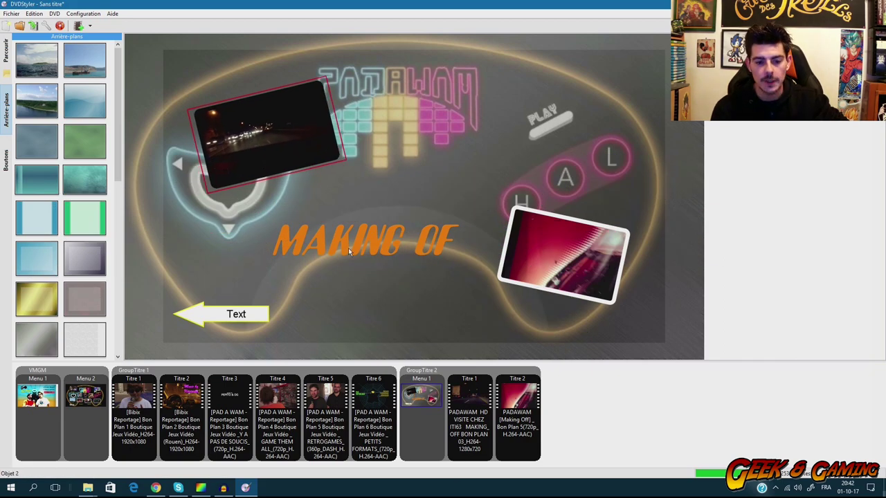
left_click(344, 250)
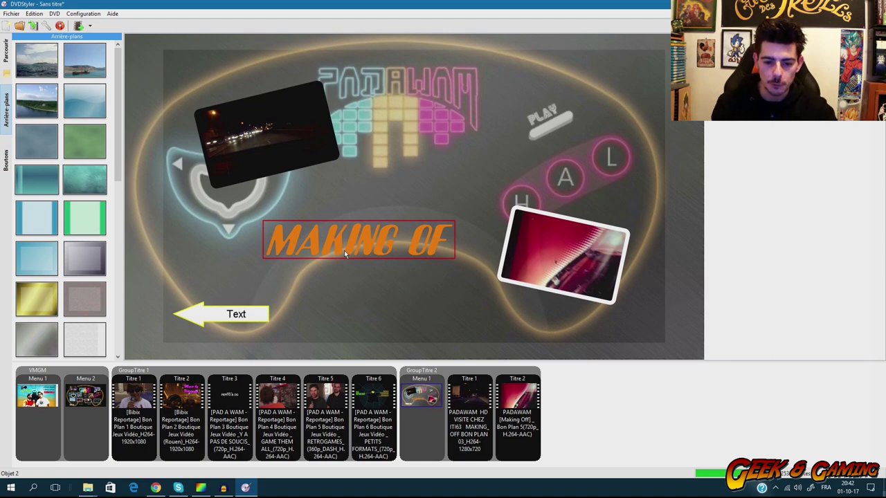
left_click(397, 321)
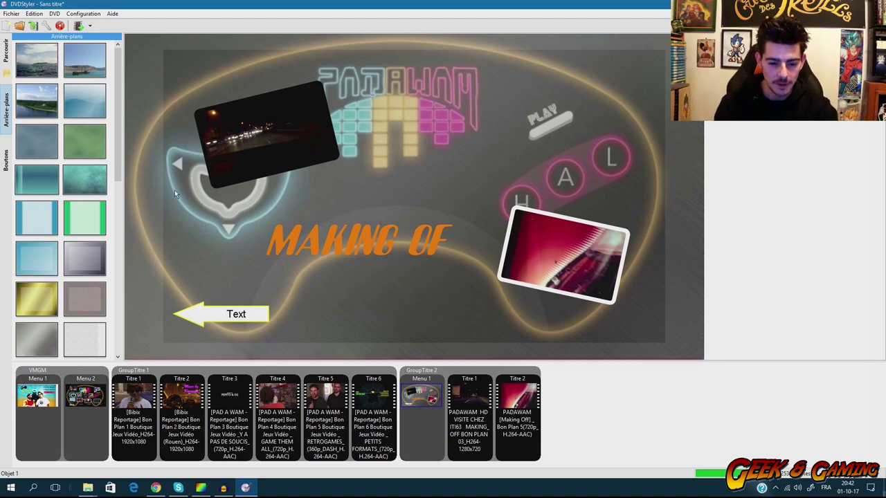
Open the burn settings from VMGM menu 1, look at the VLC media player preview option and leave the preview disabled.
left_click(47, 408)
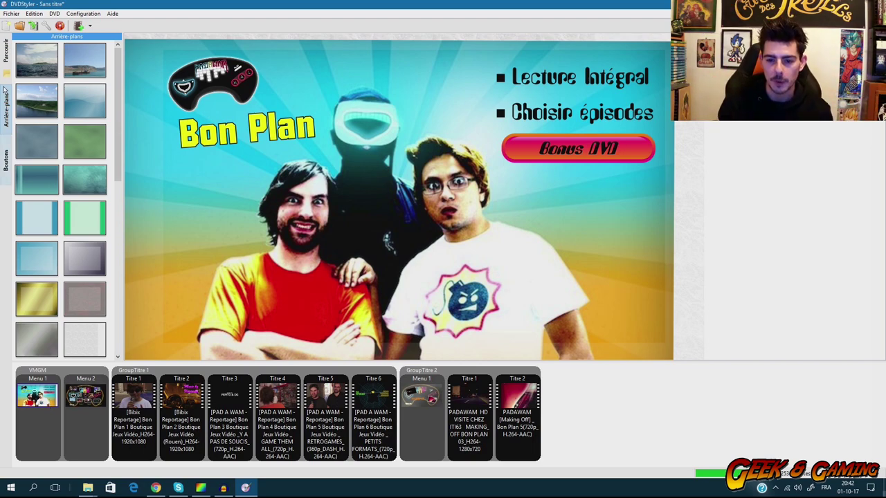
left_click(60, 26)
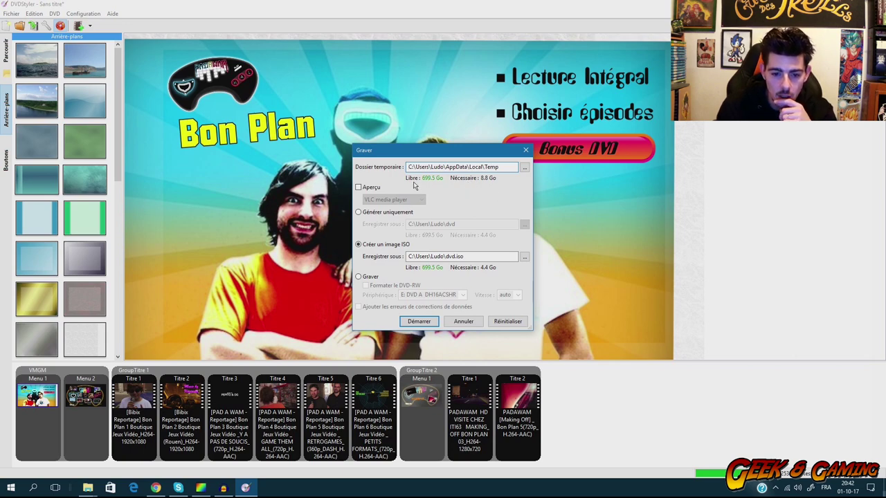
left_click(374, 189)
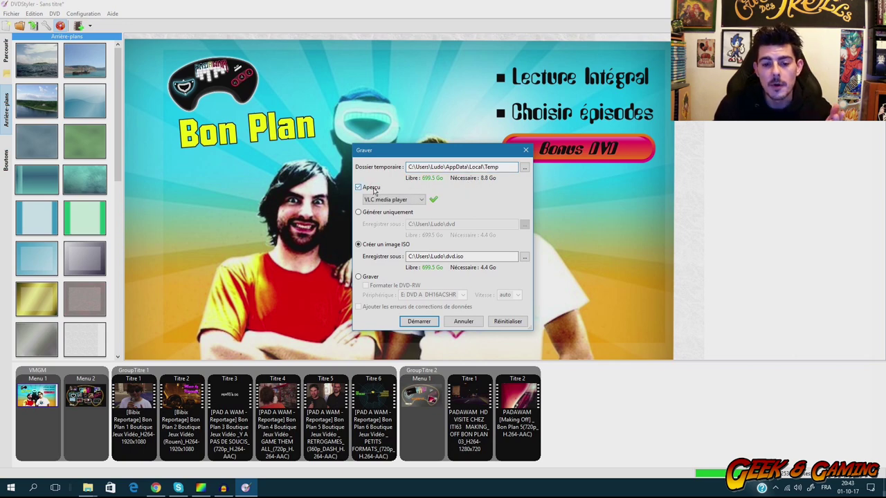
left_click(388, 200)
left_click(388, 208)
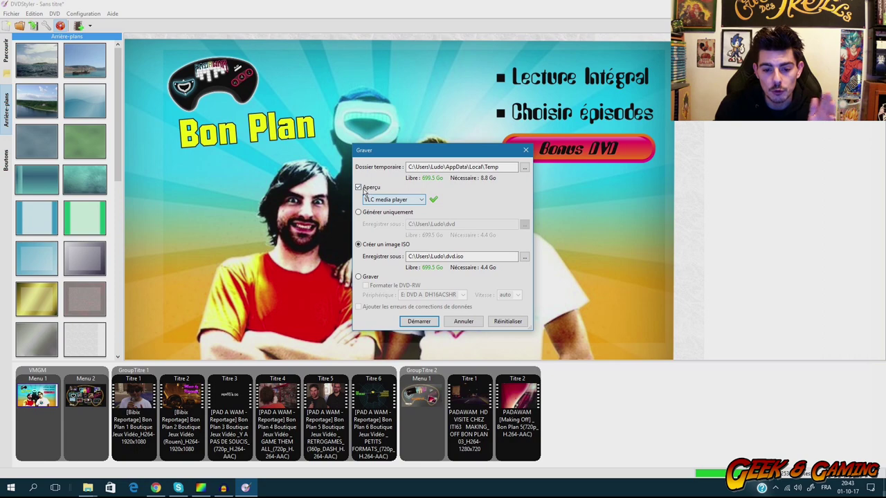
left_click(367, 187)
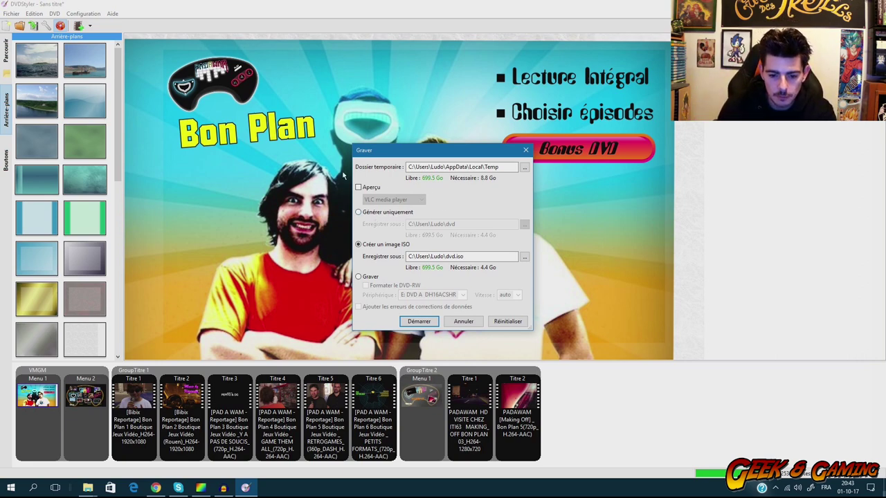
Keep ISO image creation as the burn output and set its save file to "test video" in the user folder.
left_click(502, 168)
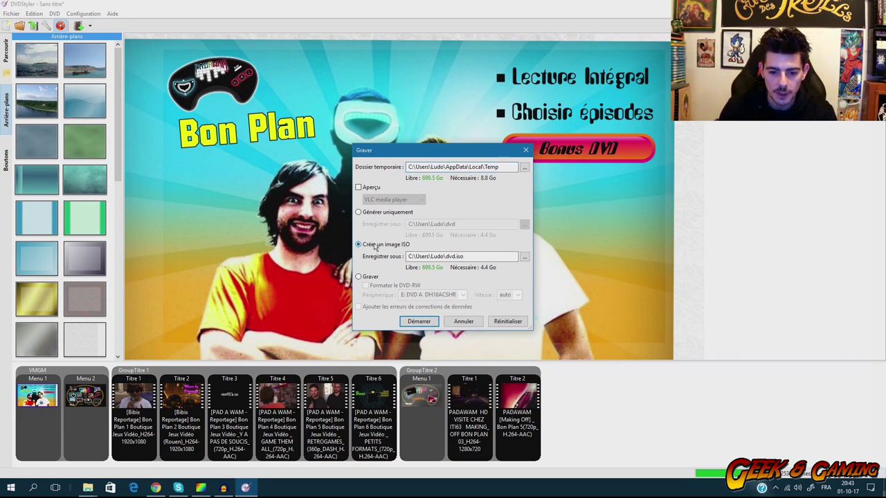
left_click(358, 276)
left_click(359, 245)
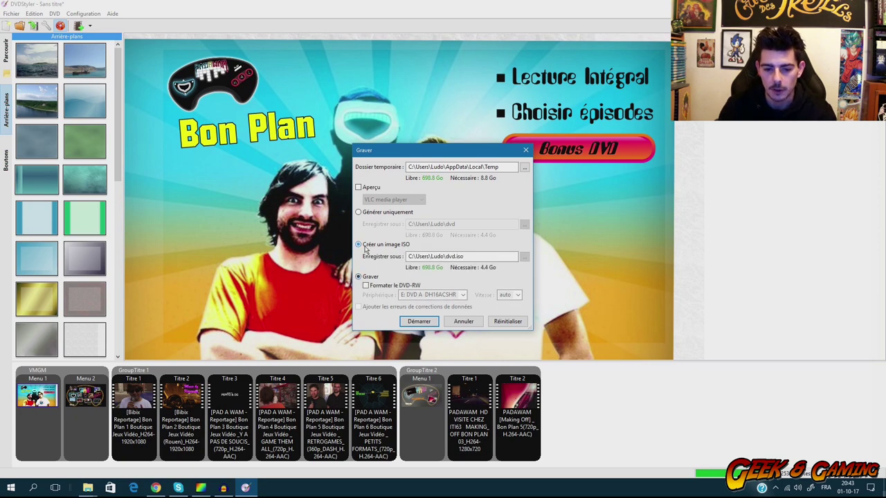
left_click(525, 256)
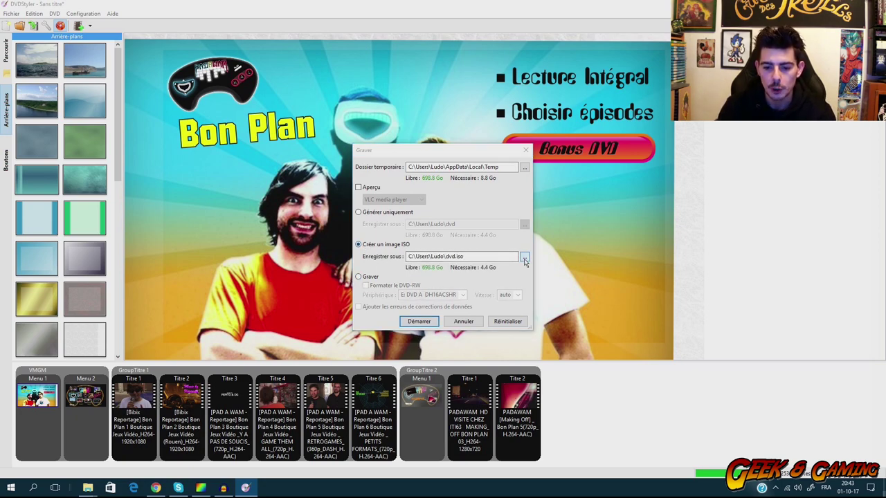
scroll(506, 289, "down", 10)
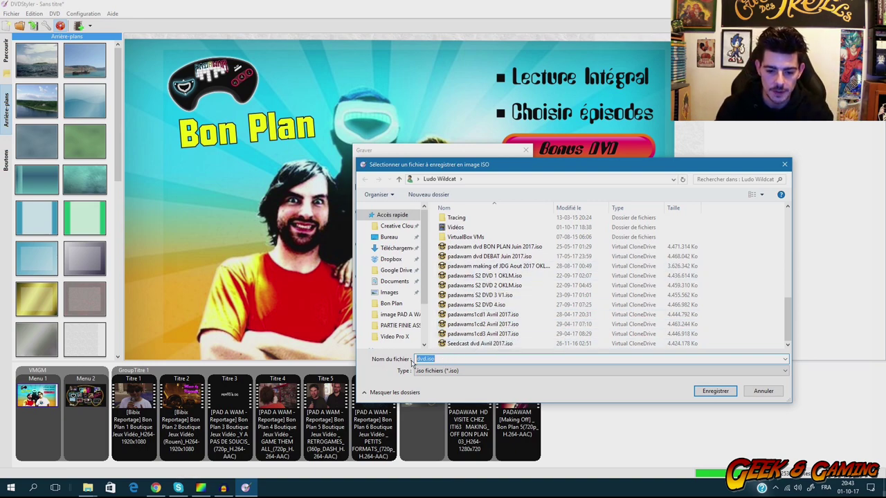
key("BackSpace")
type("tes")
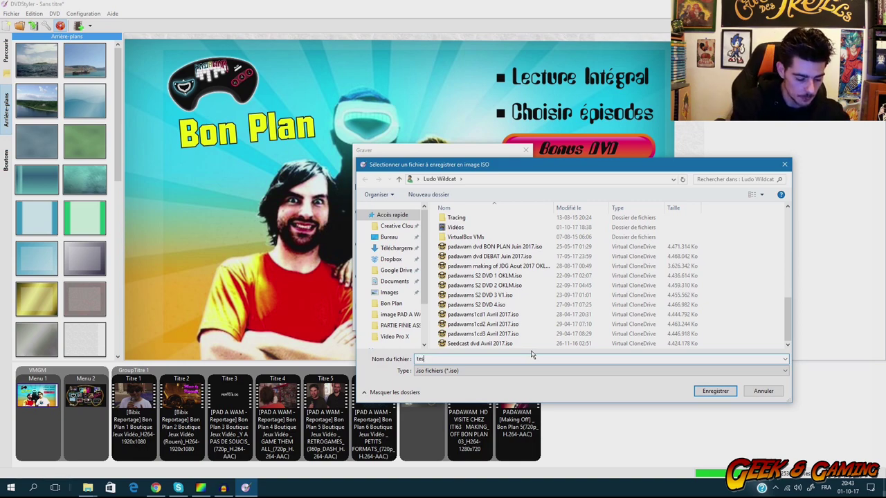
type("t video")
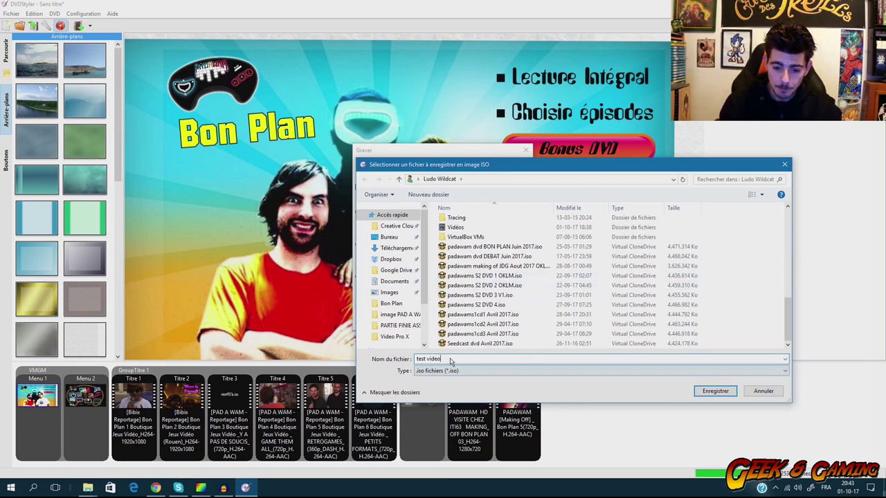
left_click(713, 391)
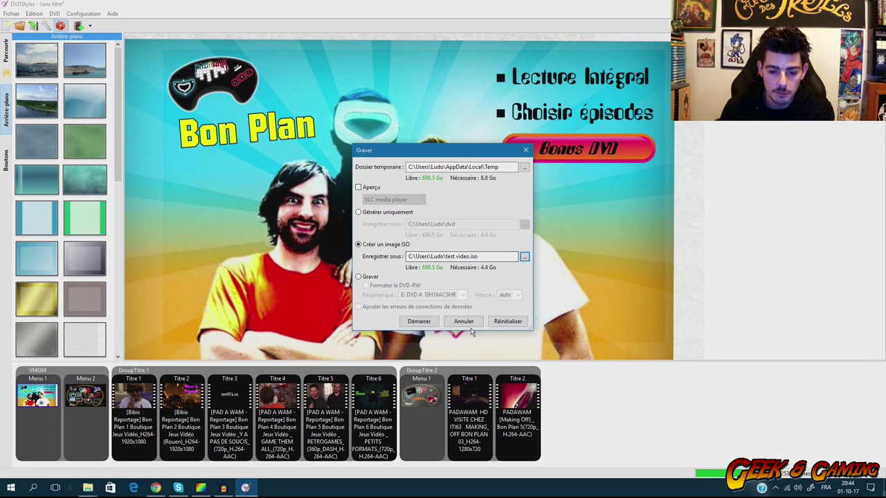
Start generating the DVD as an ISO image, cancel the run during transcoding and close the generation window.
left_click(416, 323)
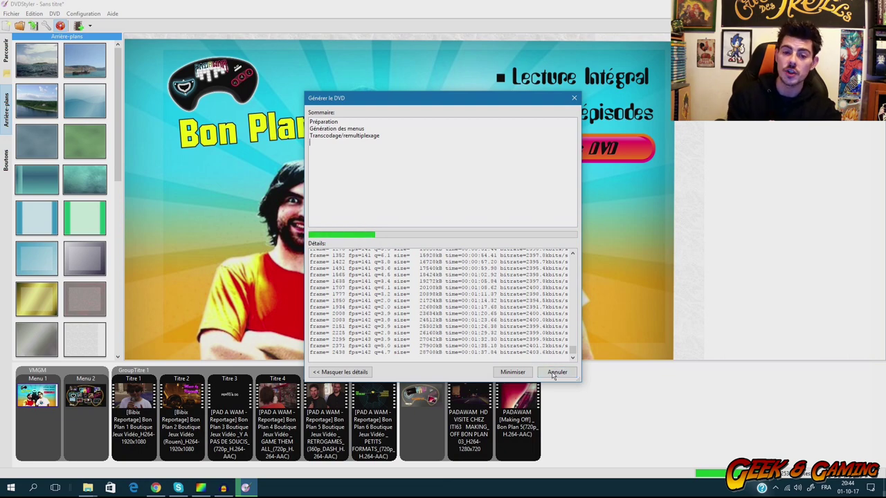
left_click(553, 374)
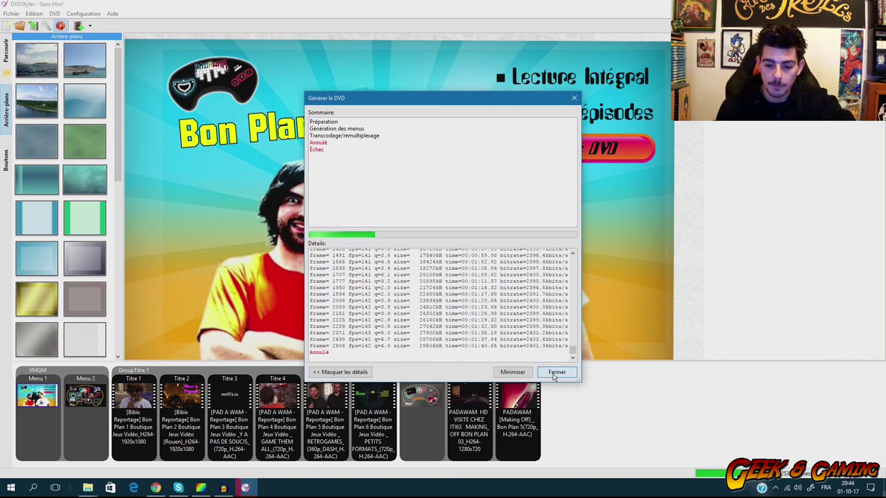
left_click(556, 374)
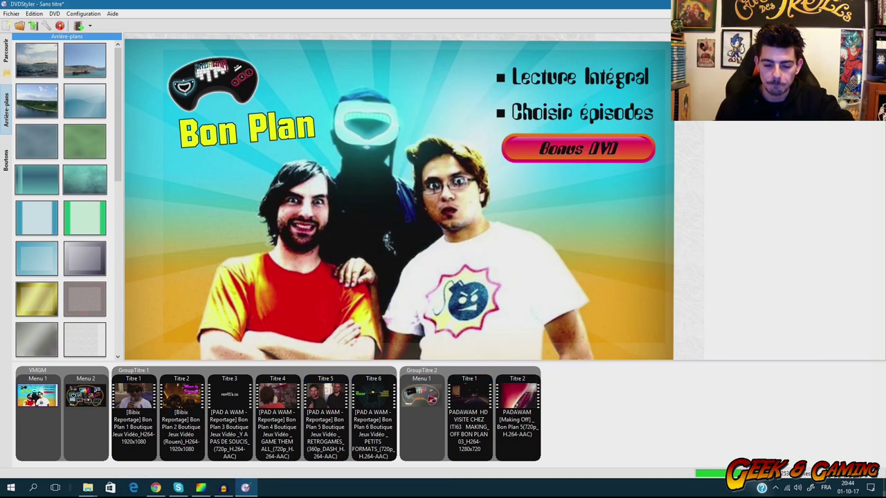
Save the DVD project under the name "test video" in the Documents folder.
left_click(11, 13)
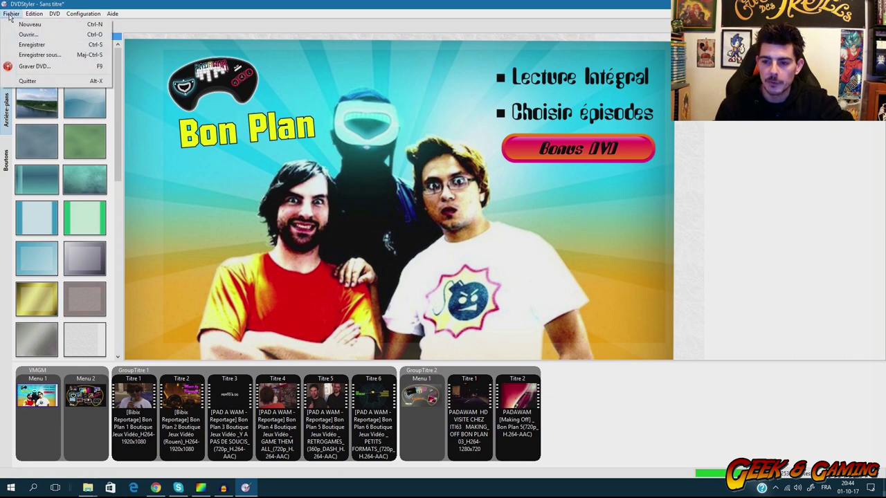
left_click(38, 56)
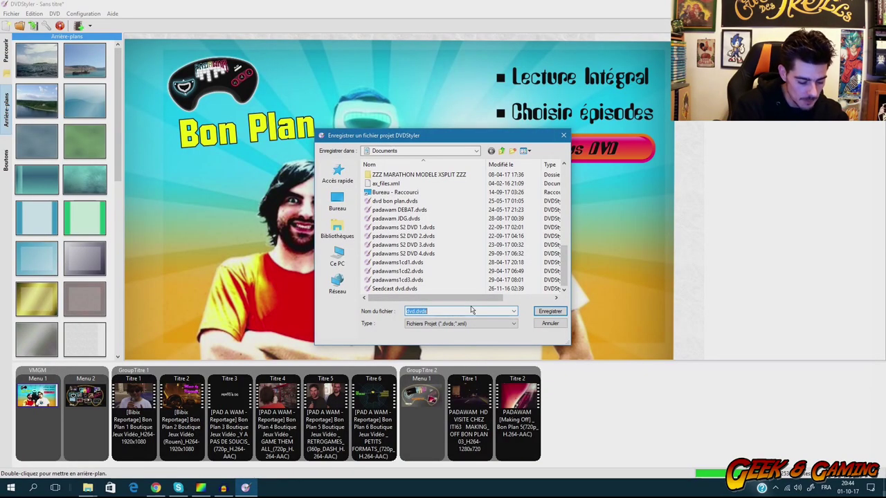
type("test video")
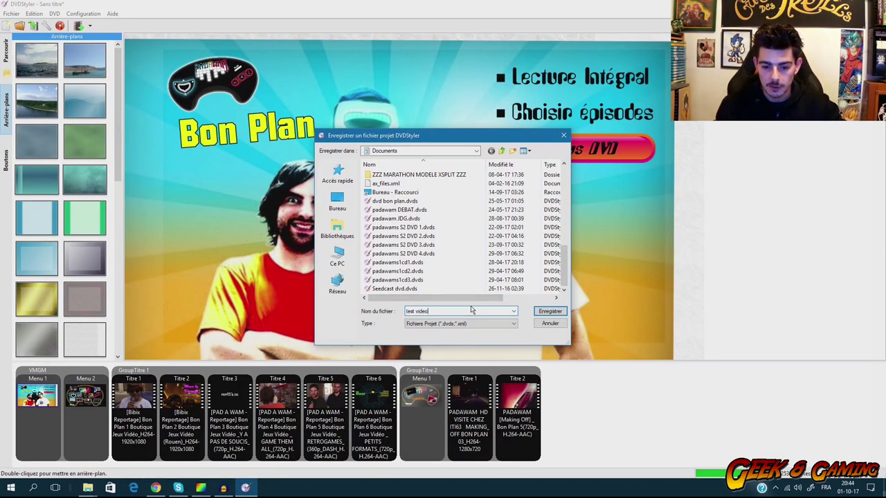
key("Return")
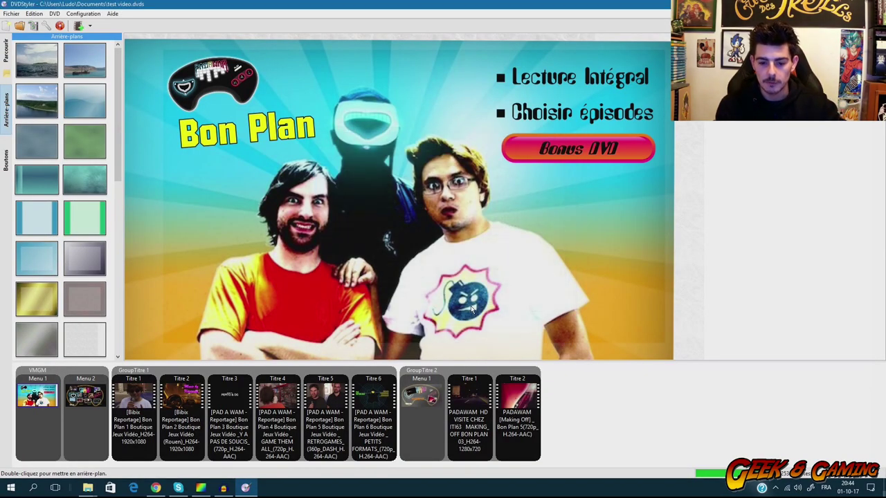